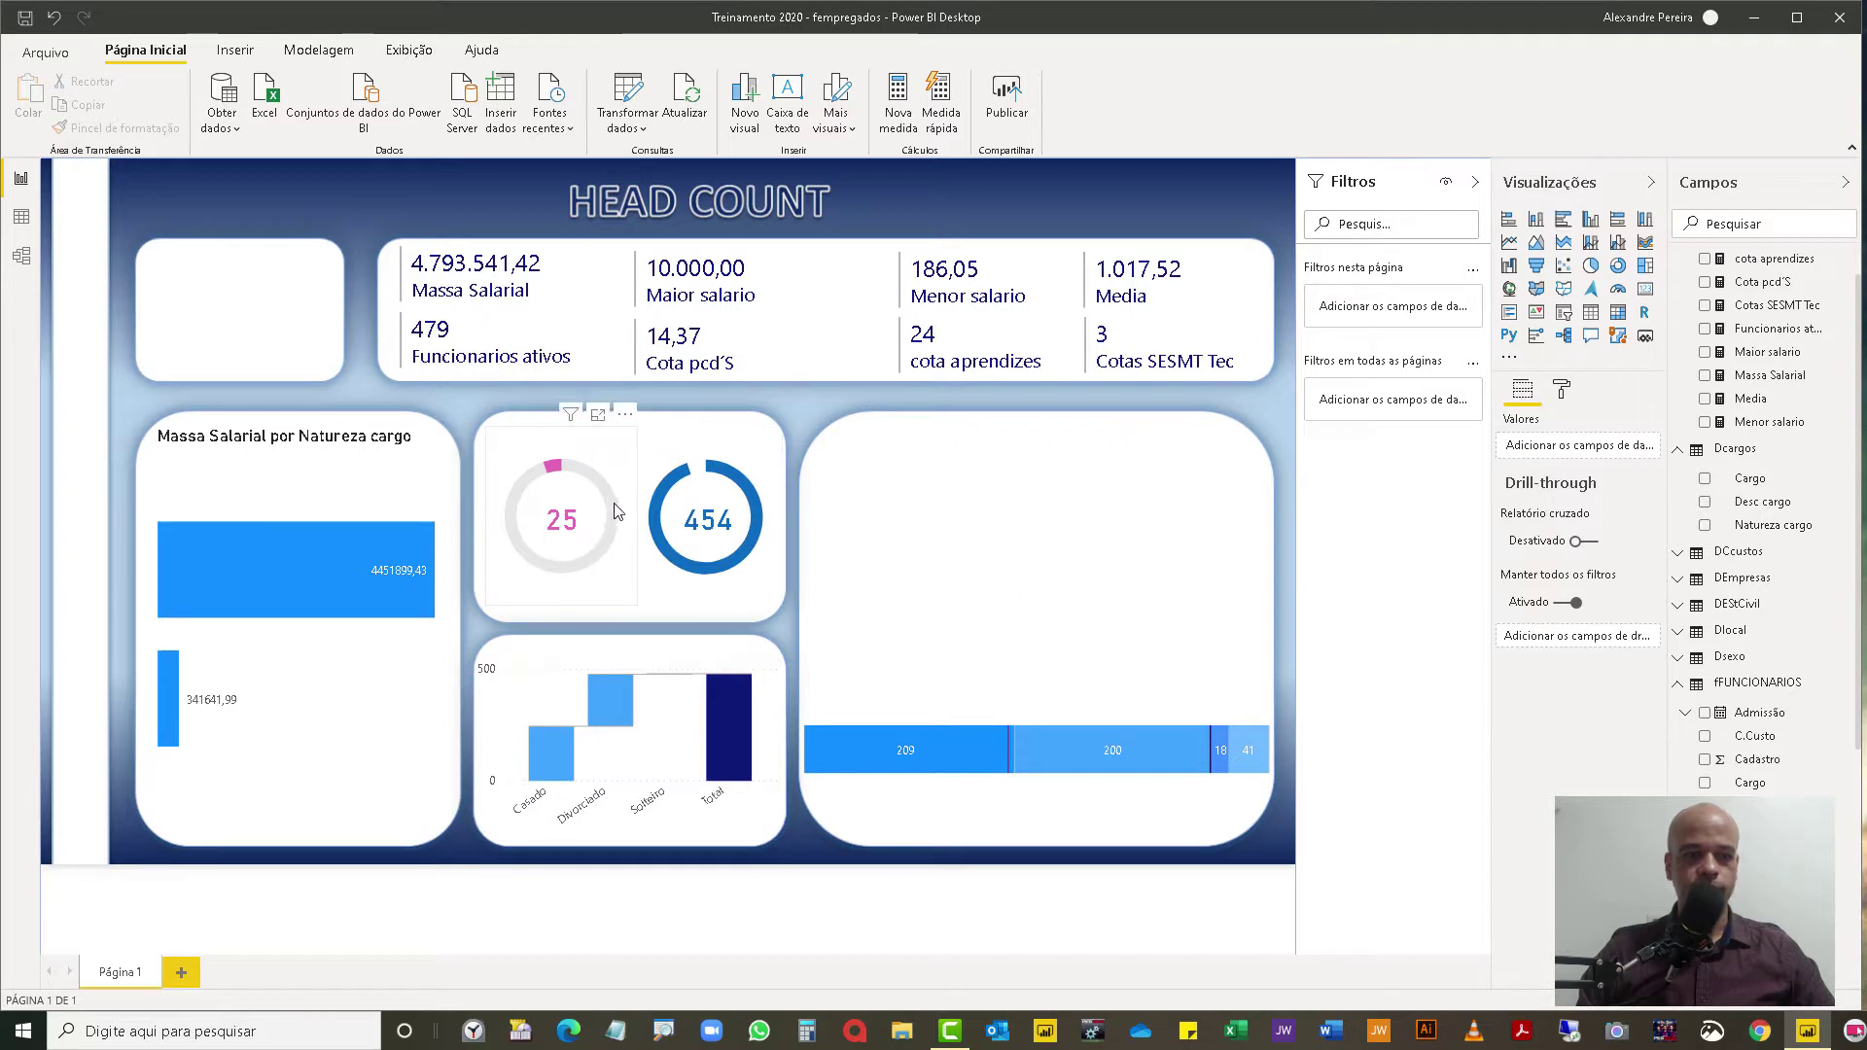
mouse_move(614, 512)
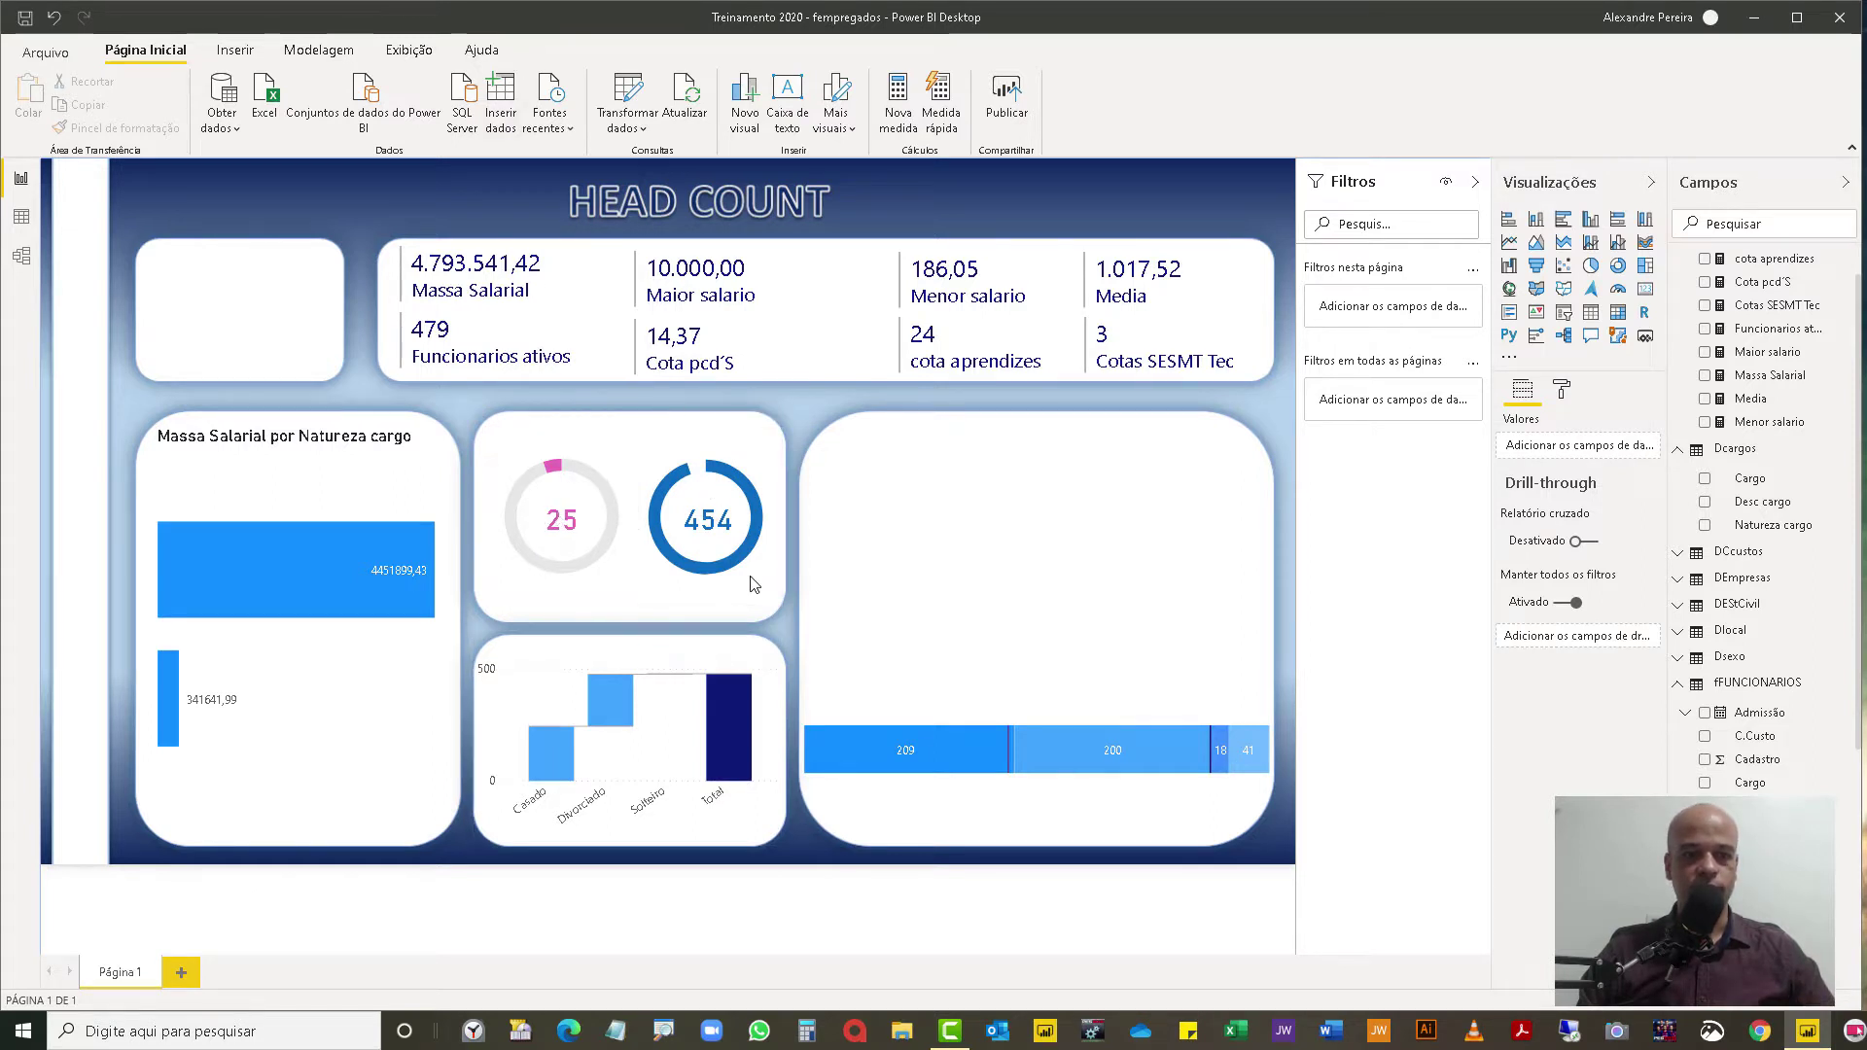
click(619, 475)
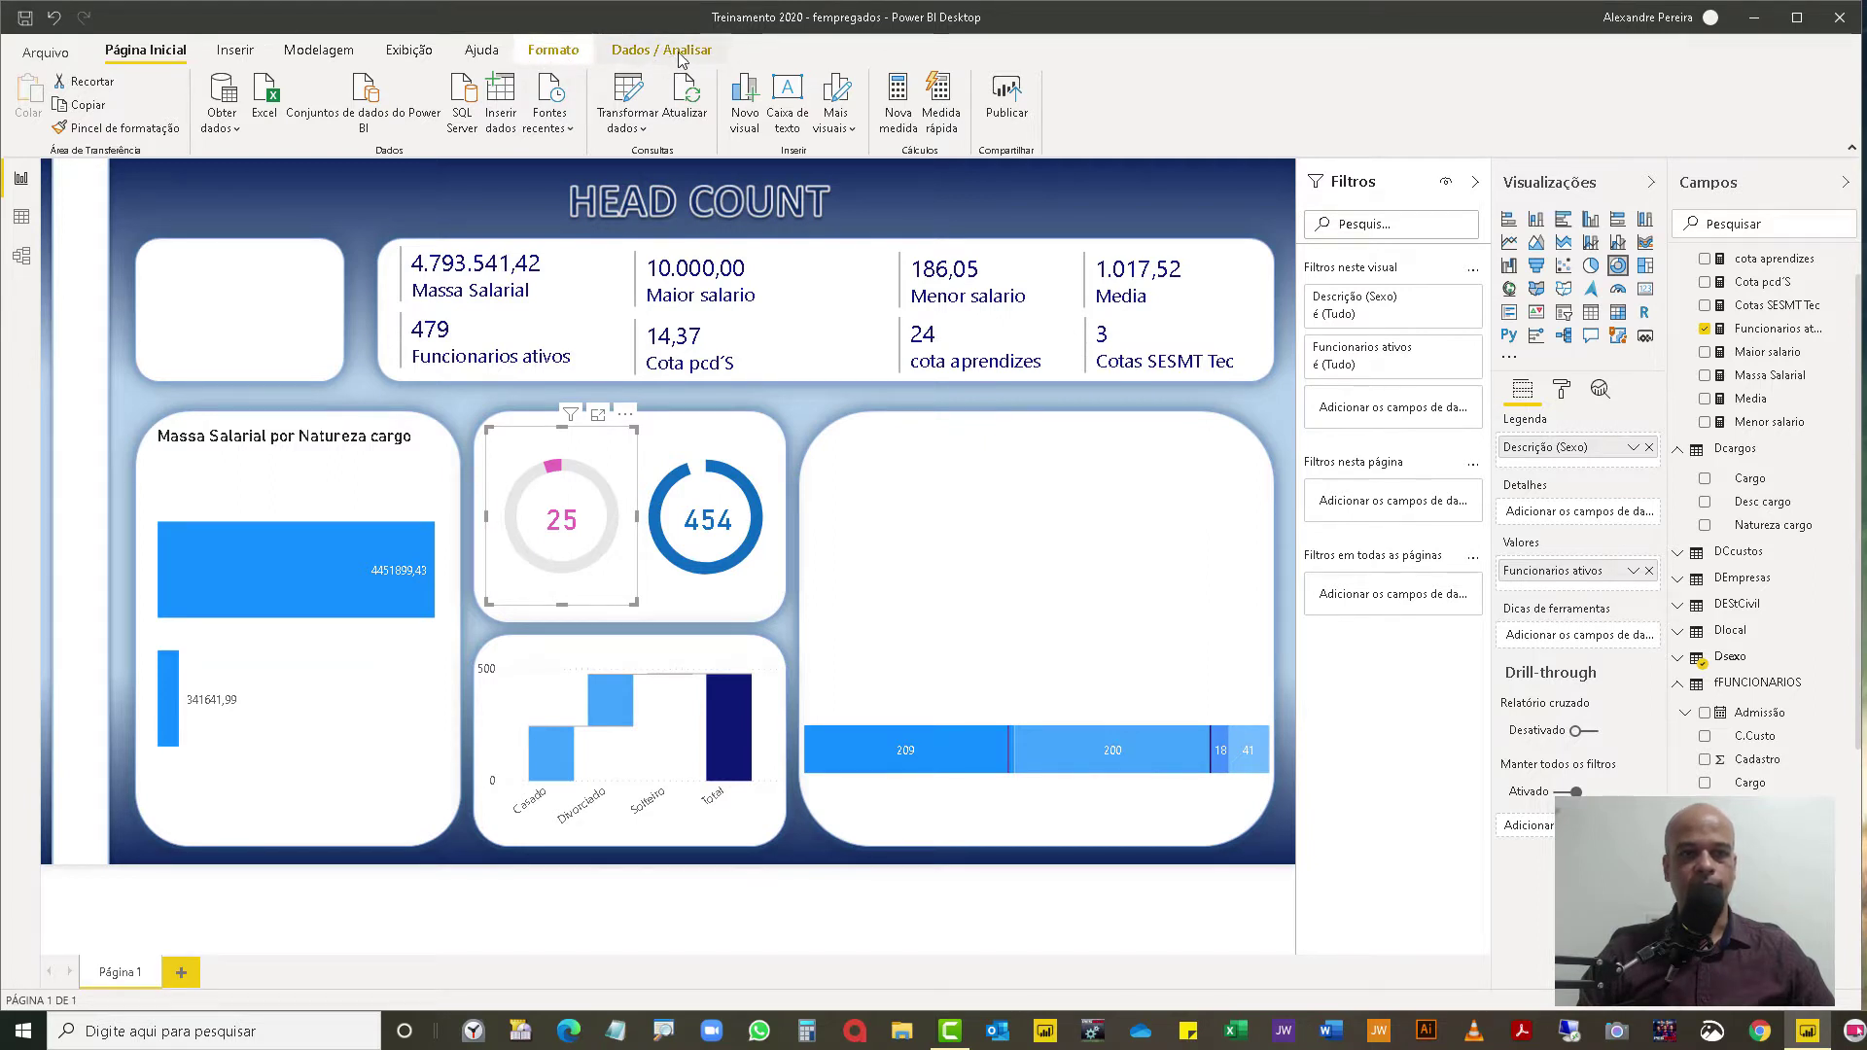
click(582, 54)
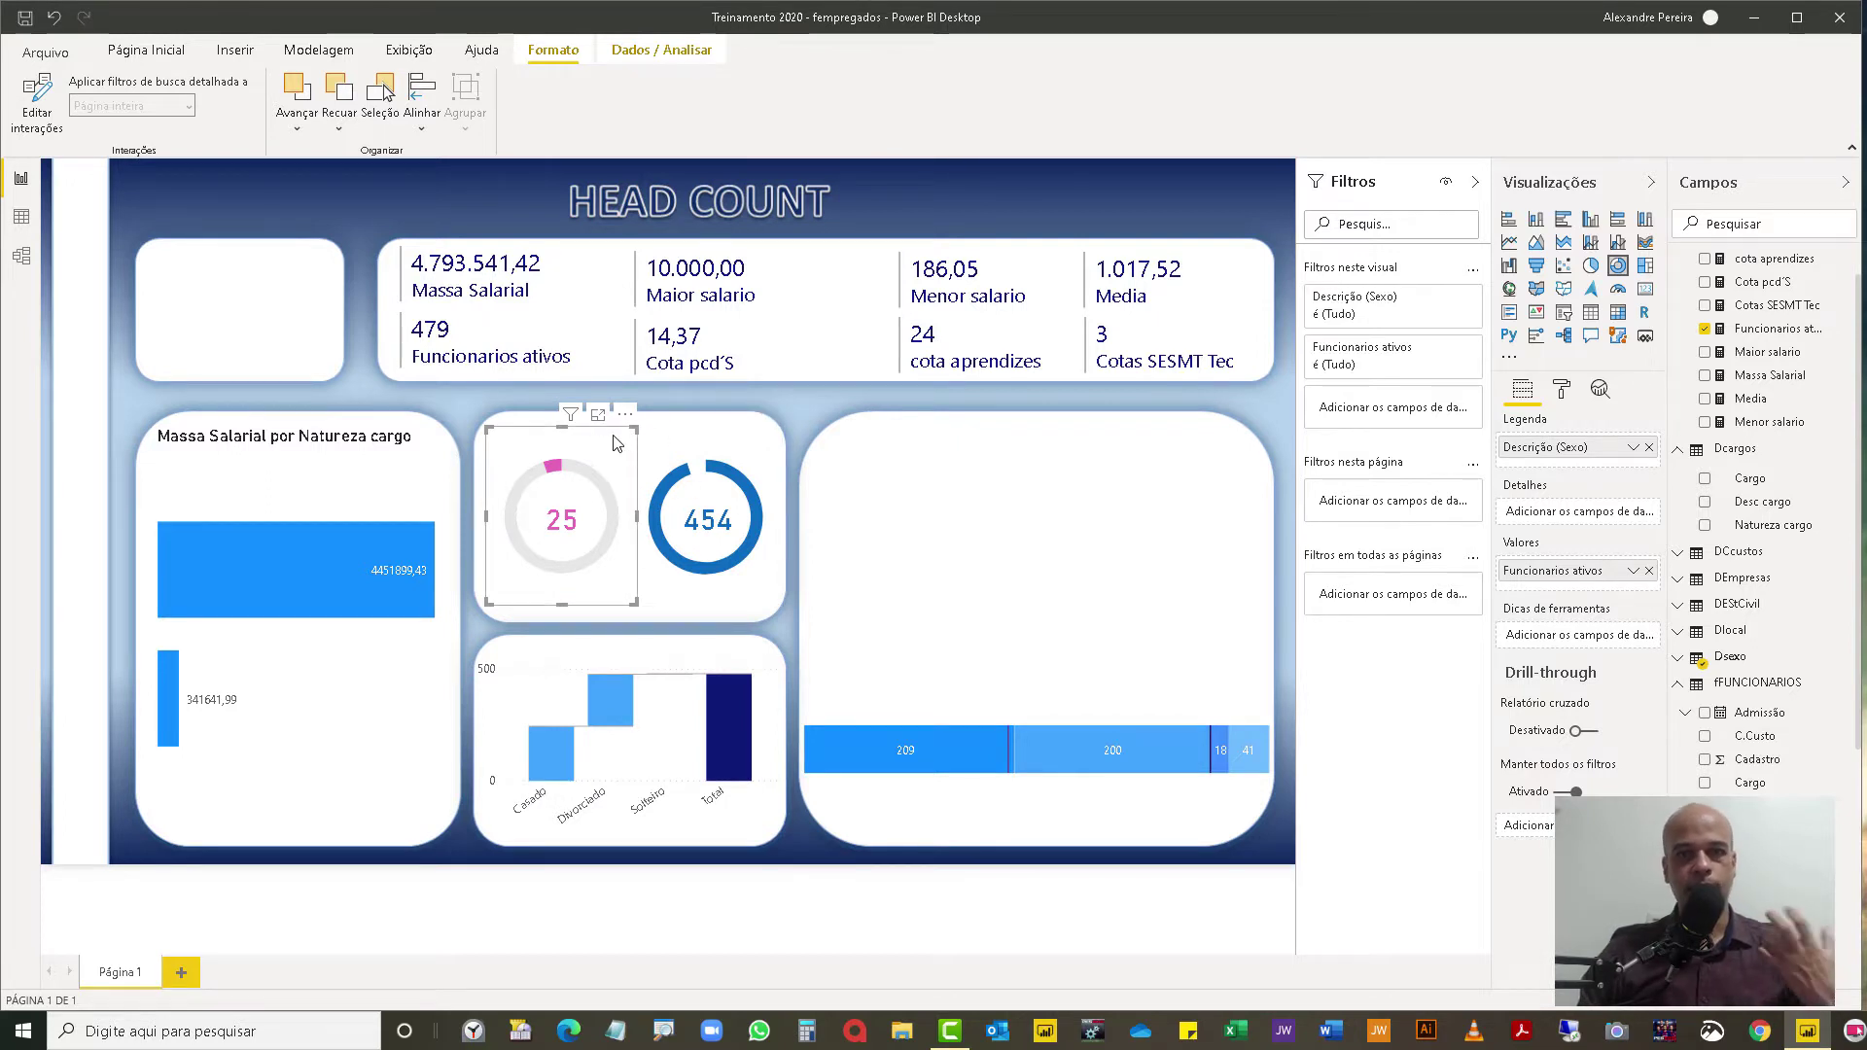
mouse_move(601, 481)
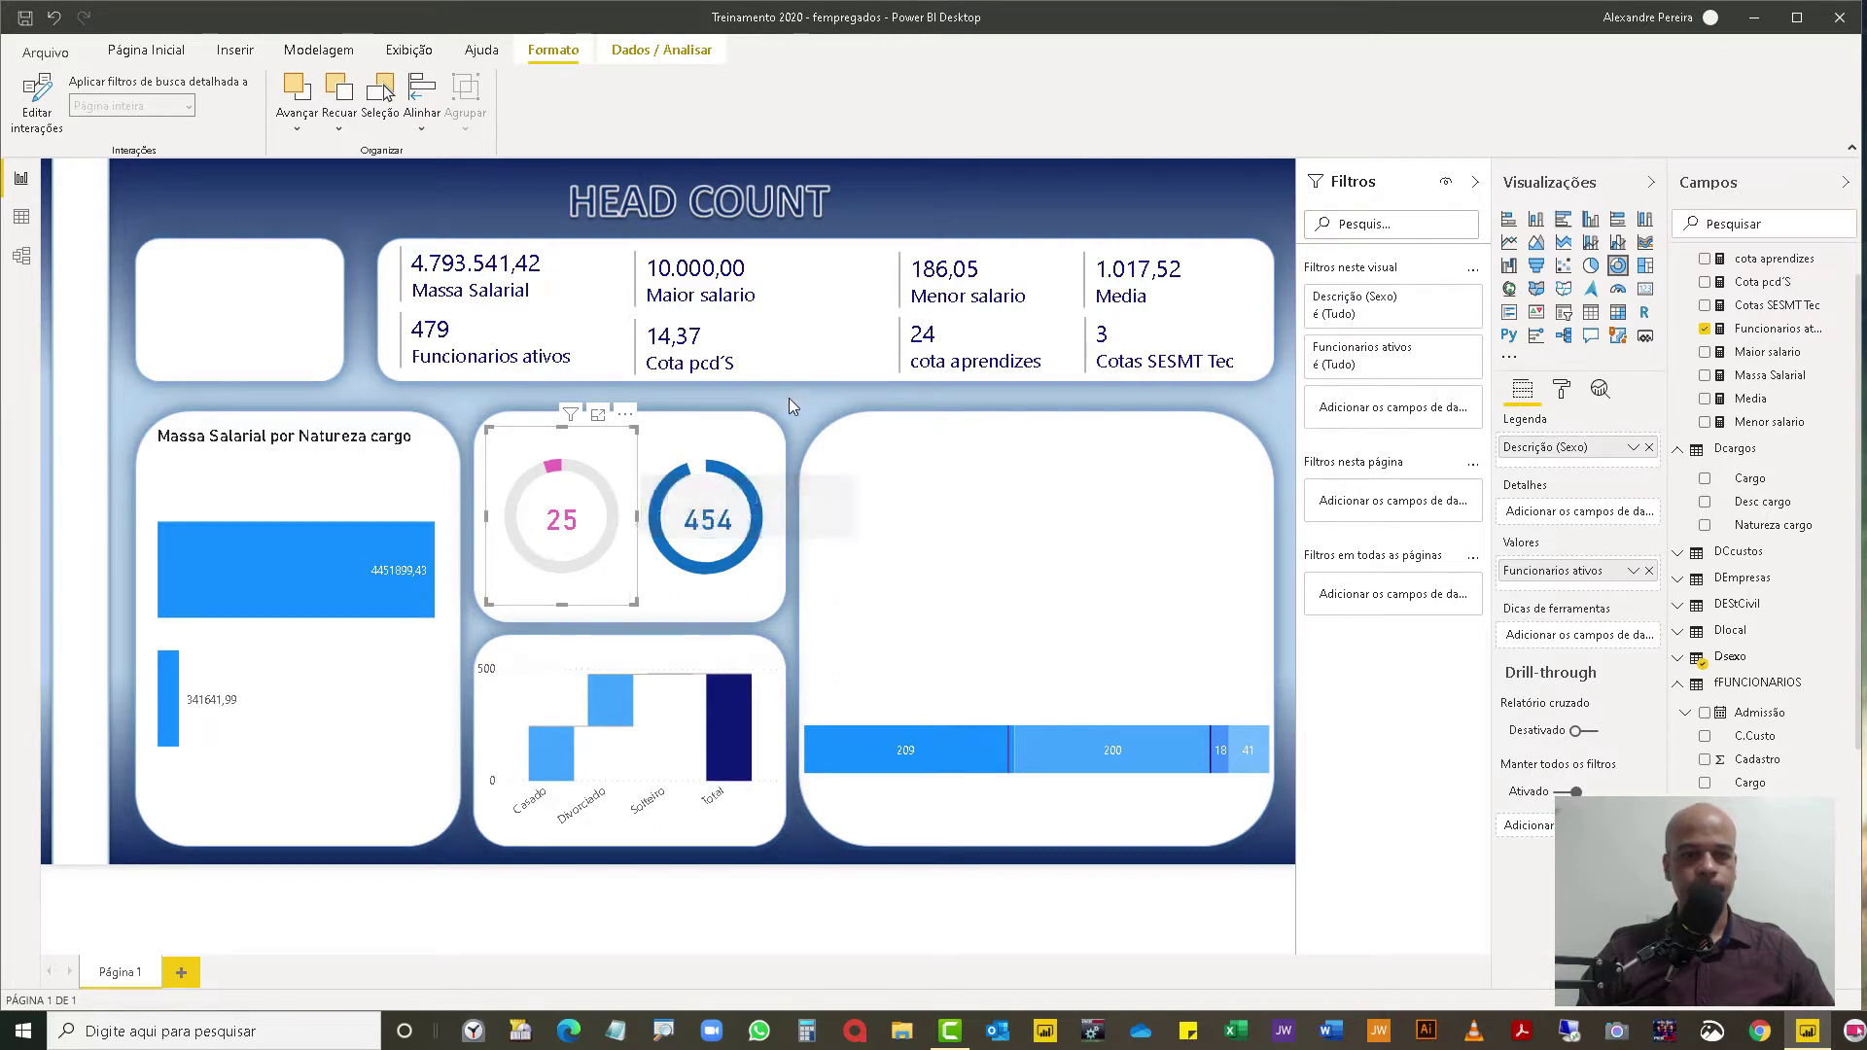
click(571, 399)
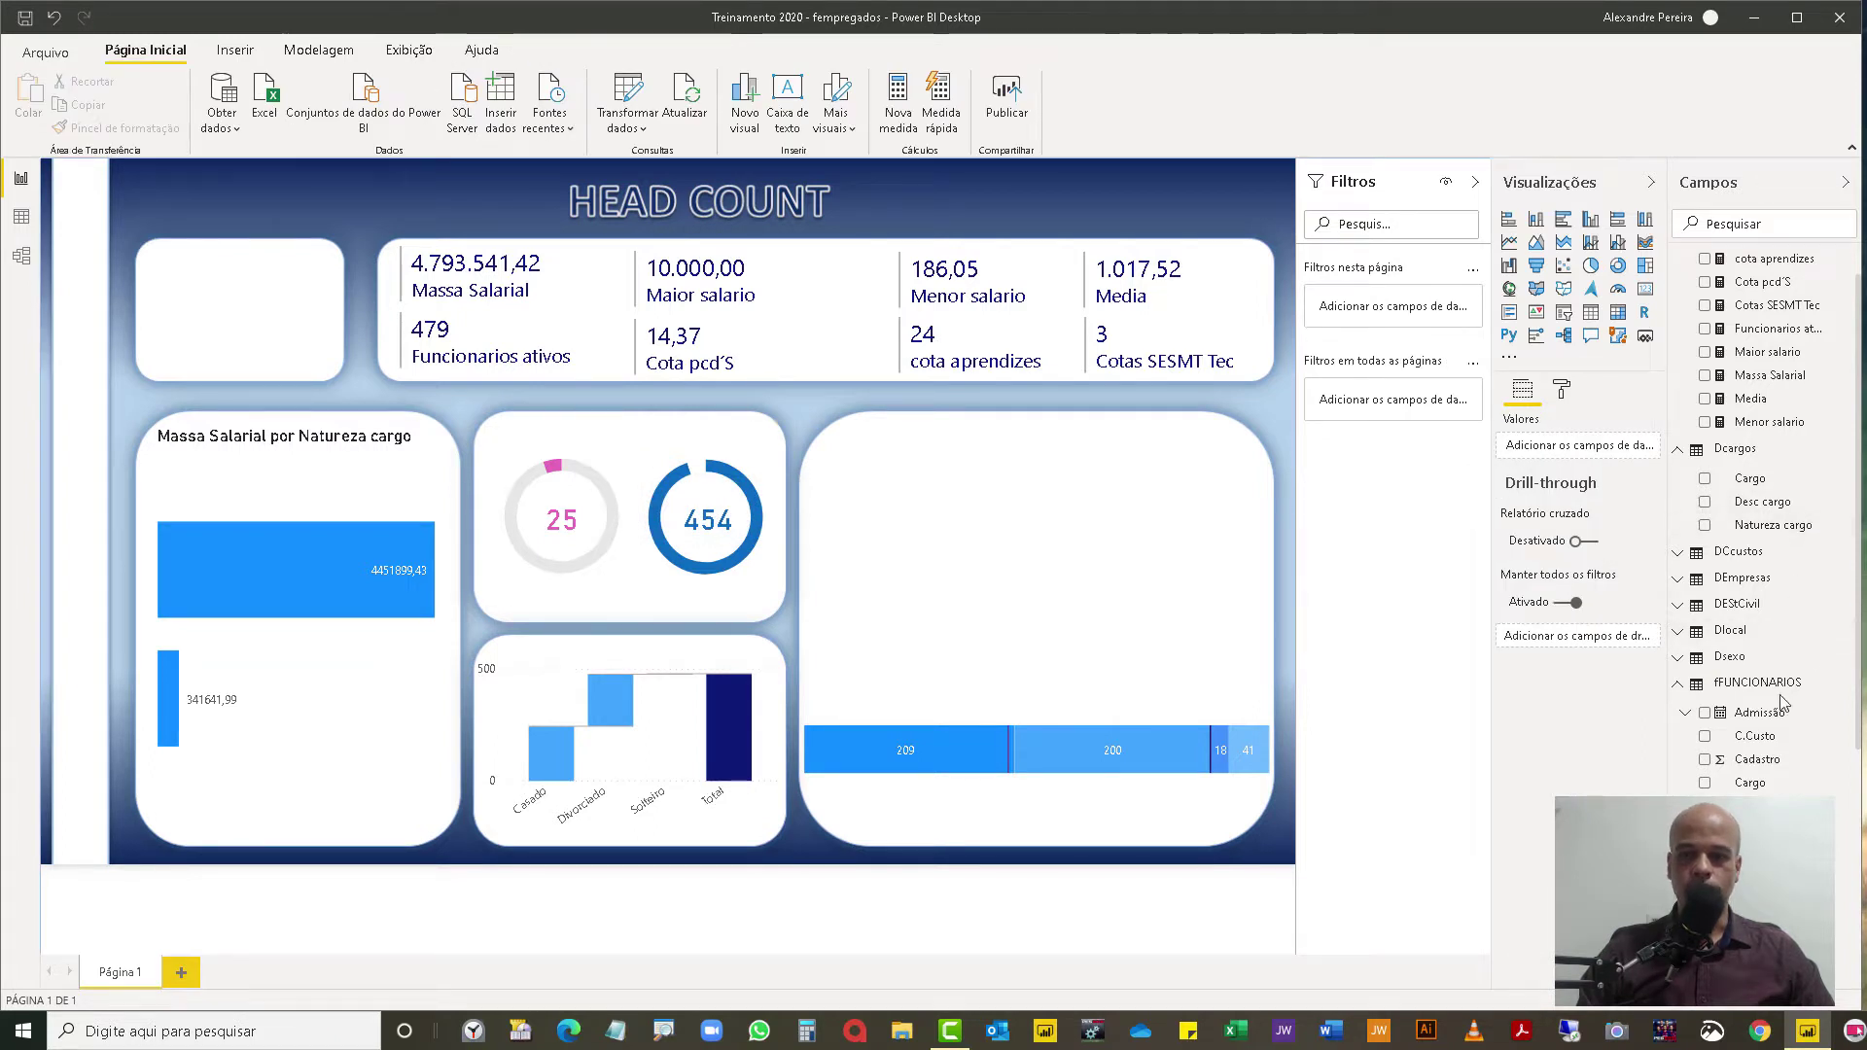
Step: Create a new group on the Idade field of the fFUNCIONARIOS table and set its group type to Lista
scroll(1809, 530, down, 3)
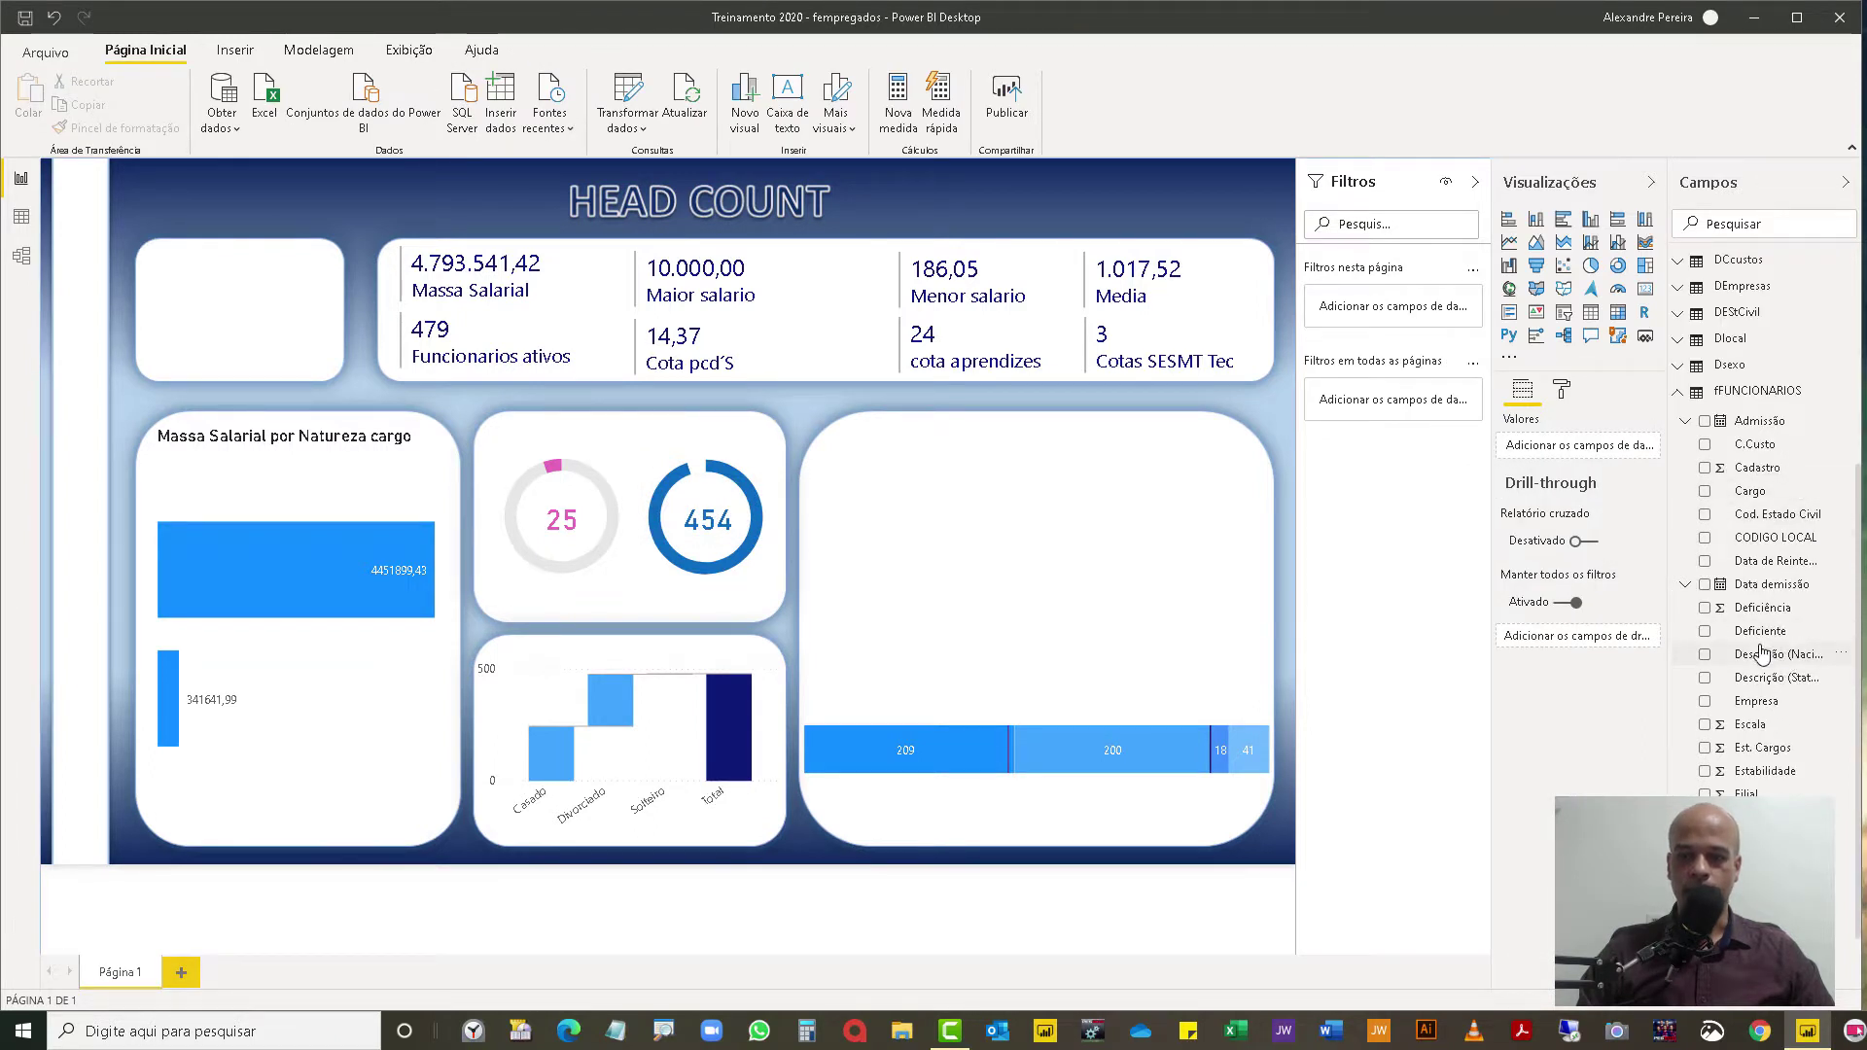
scroll(1771, 663, down, 1)
click(1777, 769)
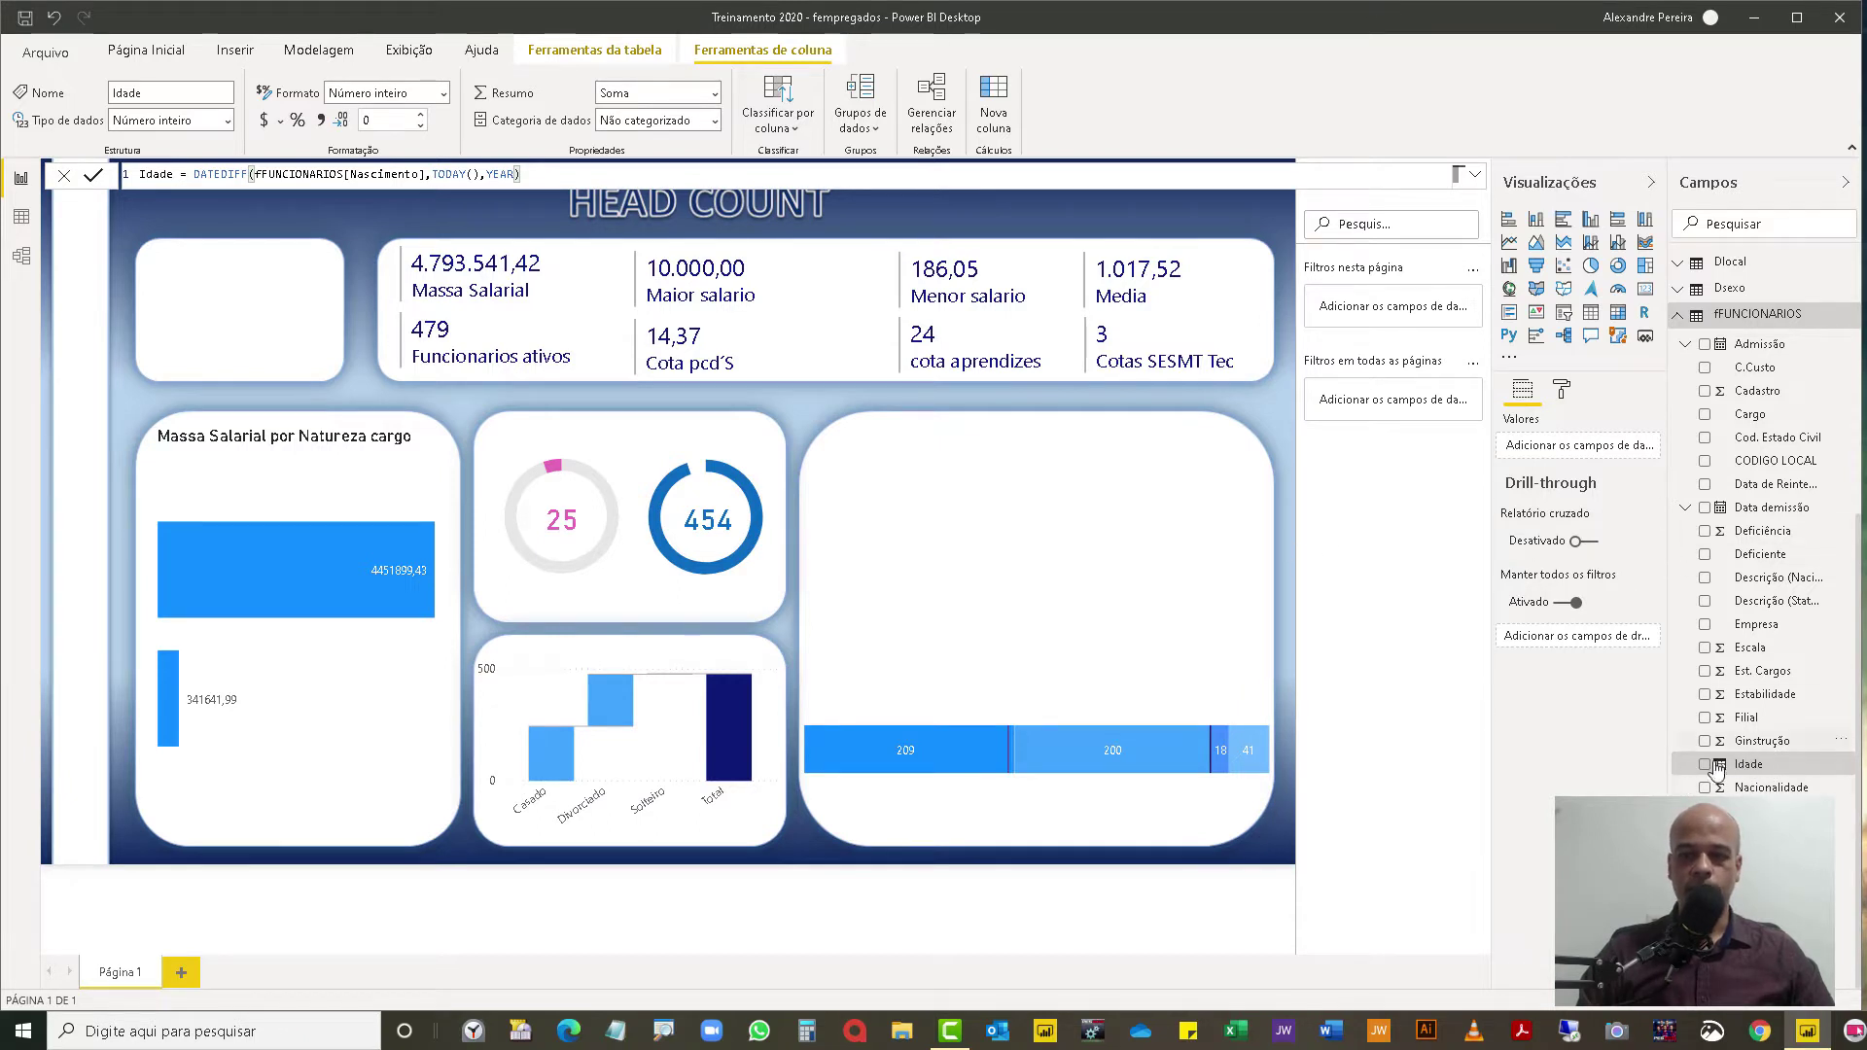
right_click(1754, 768)
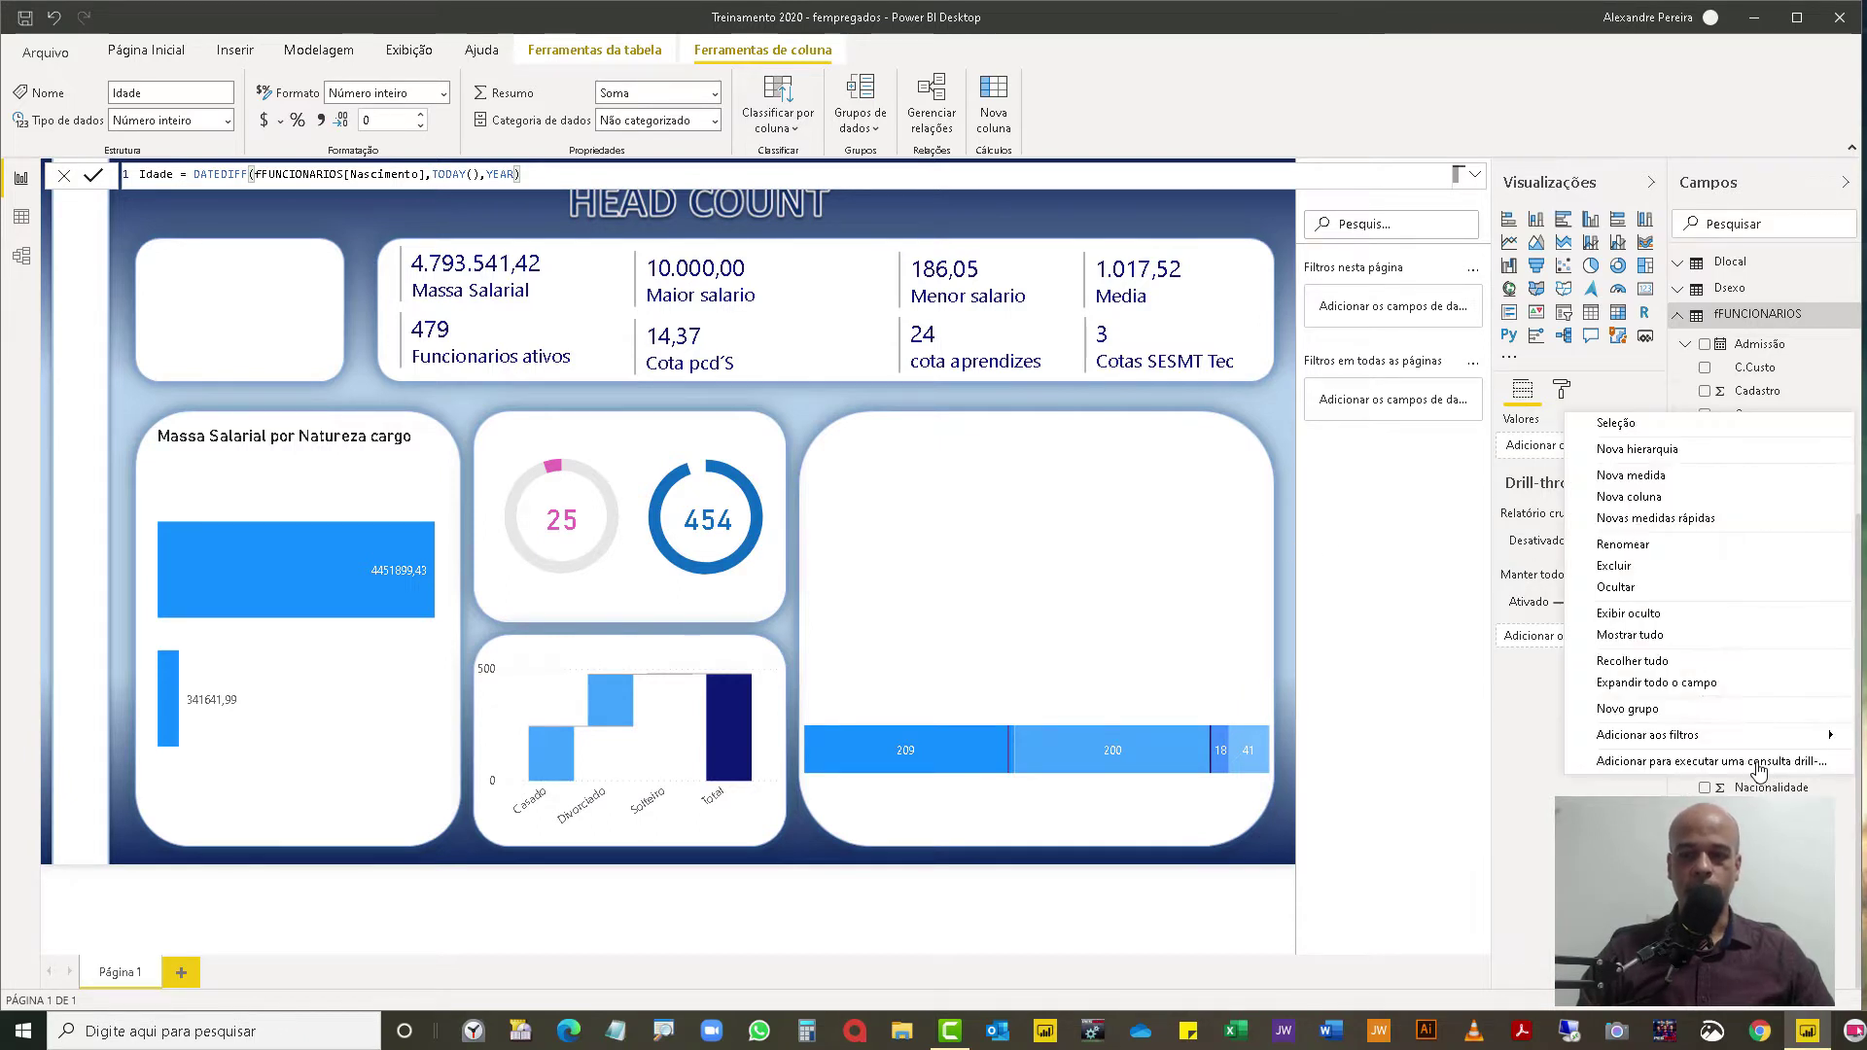
click(1687, 711)
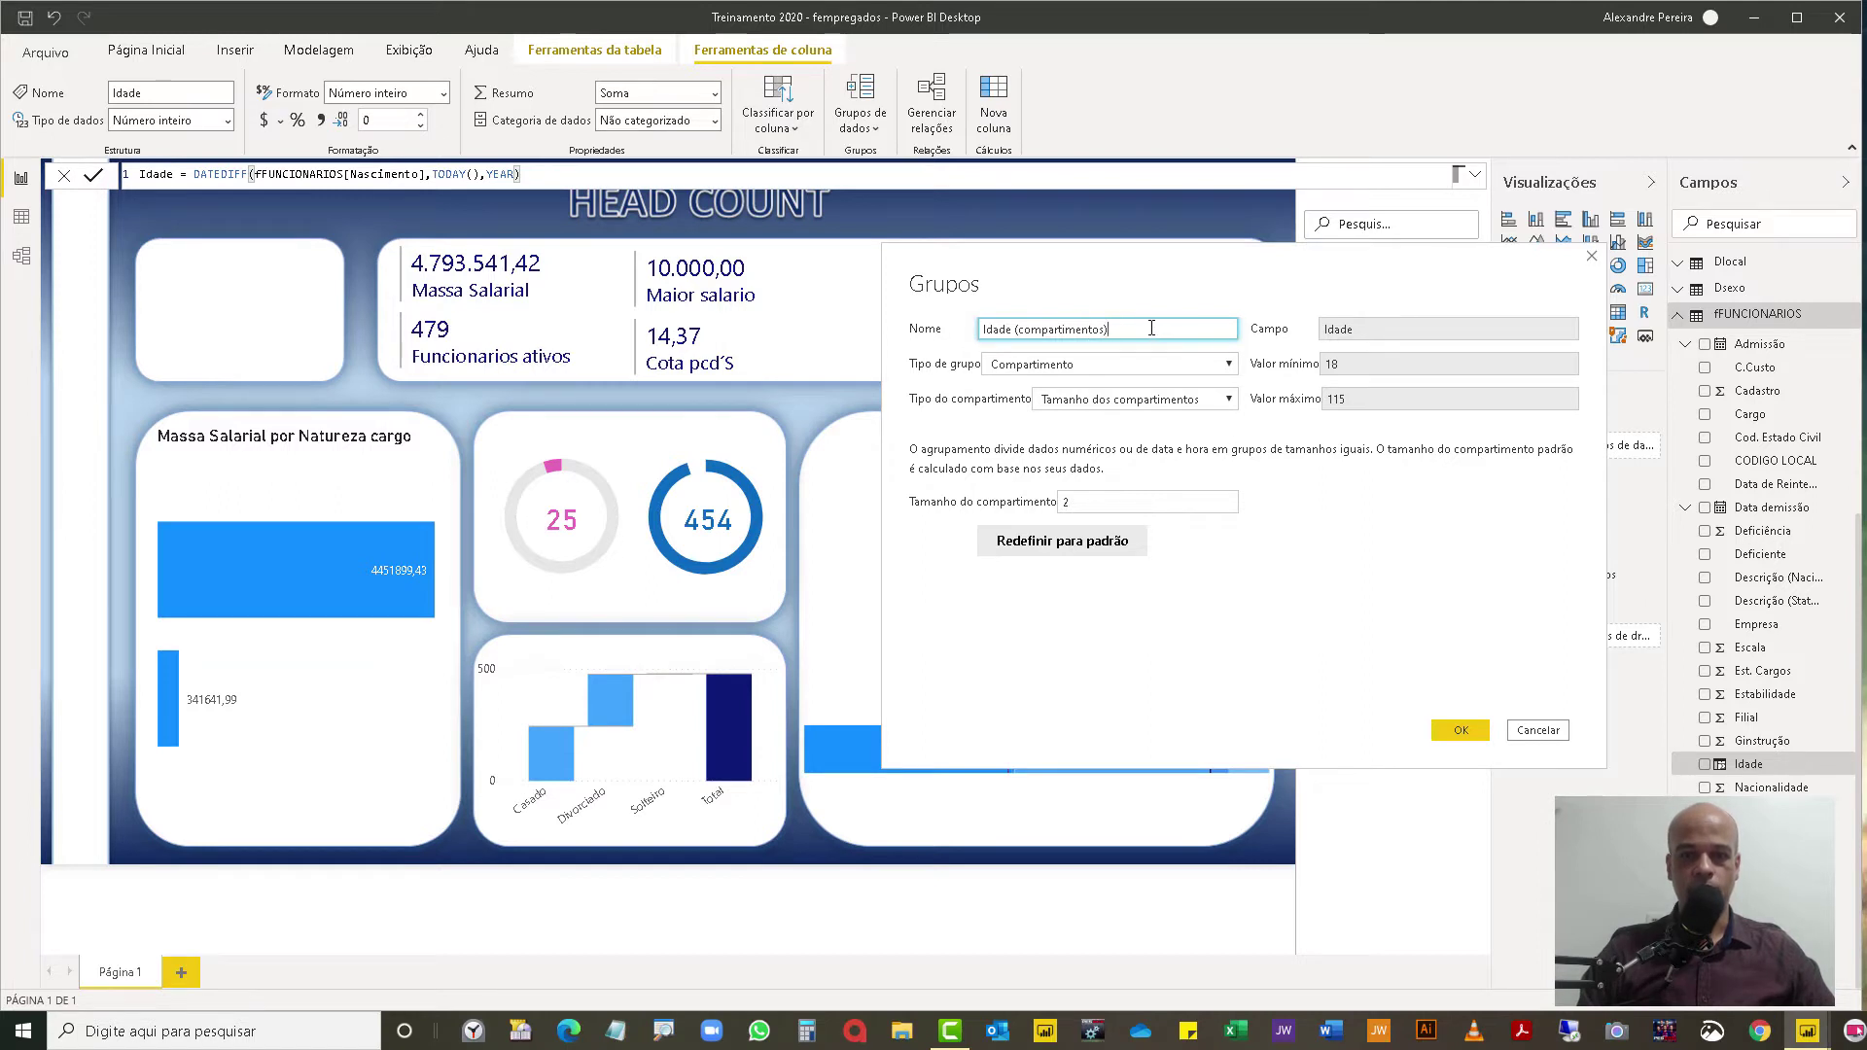
drag(1151, 328, 1013, 328)
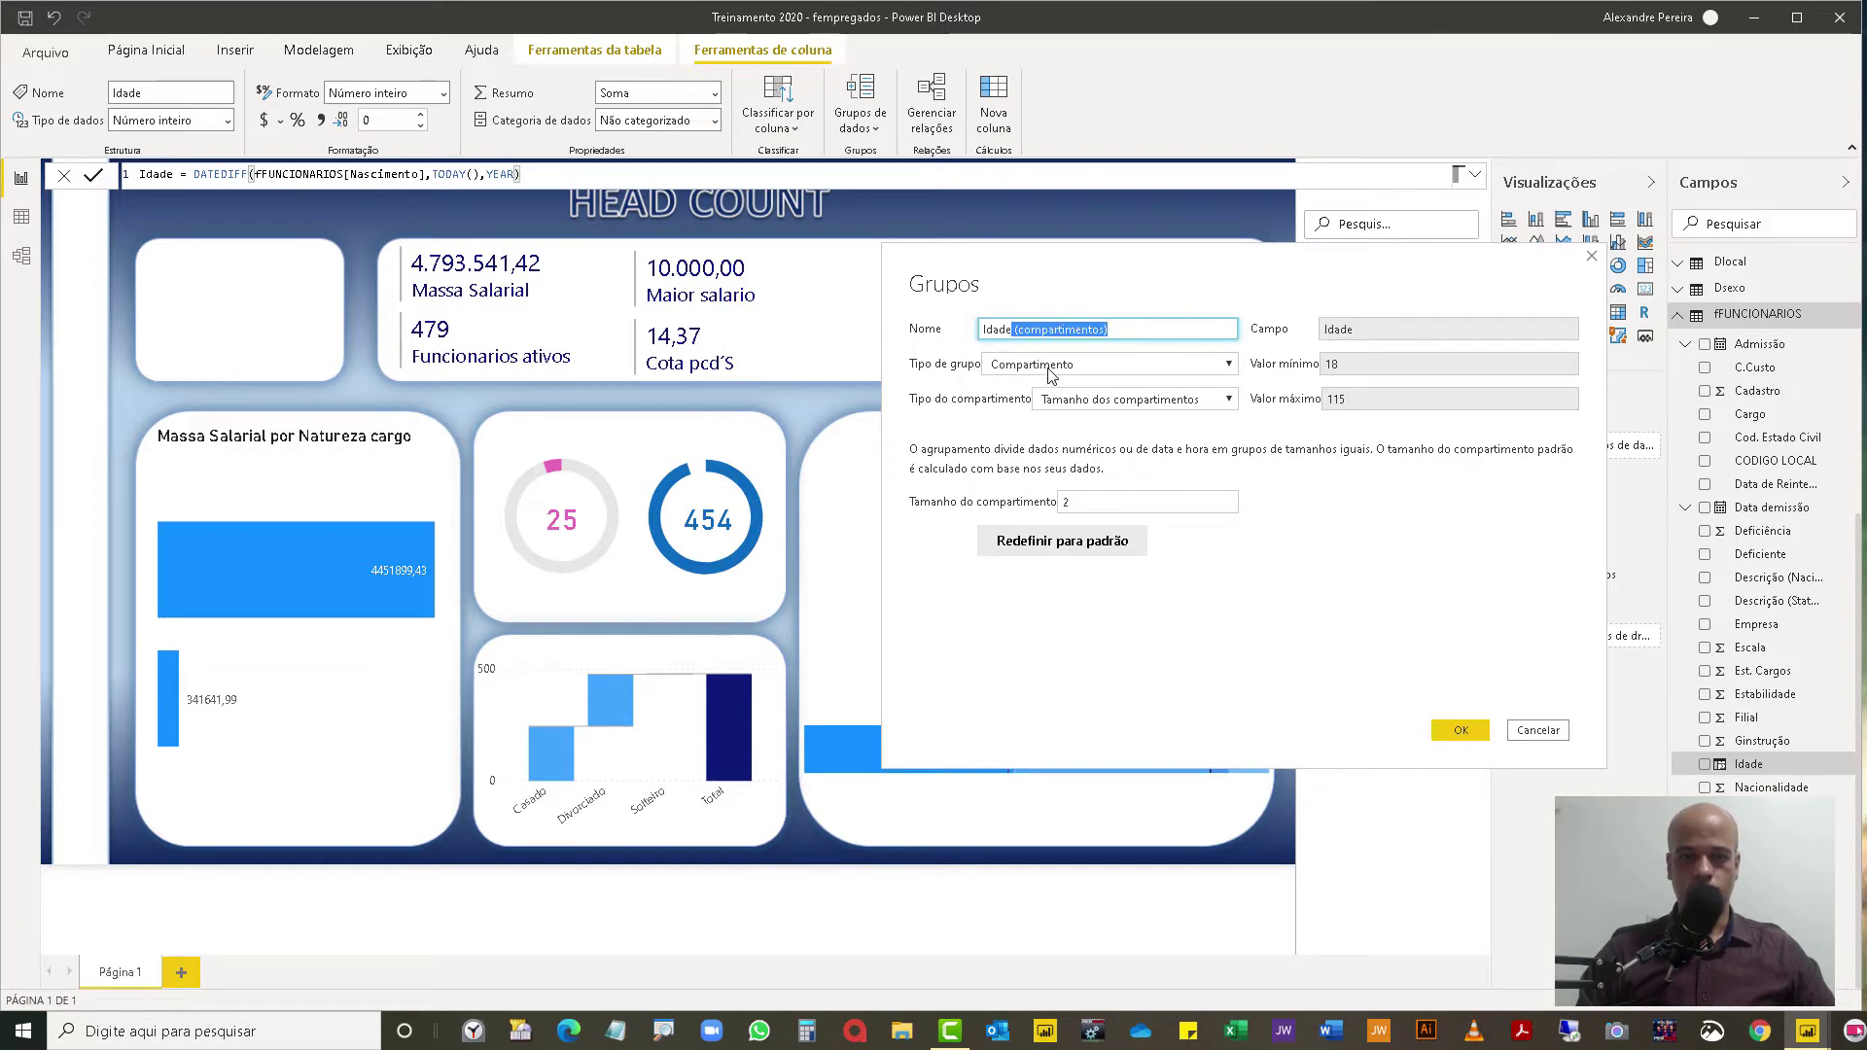
click(1123, 367)
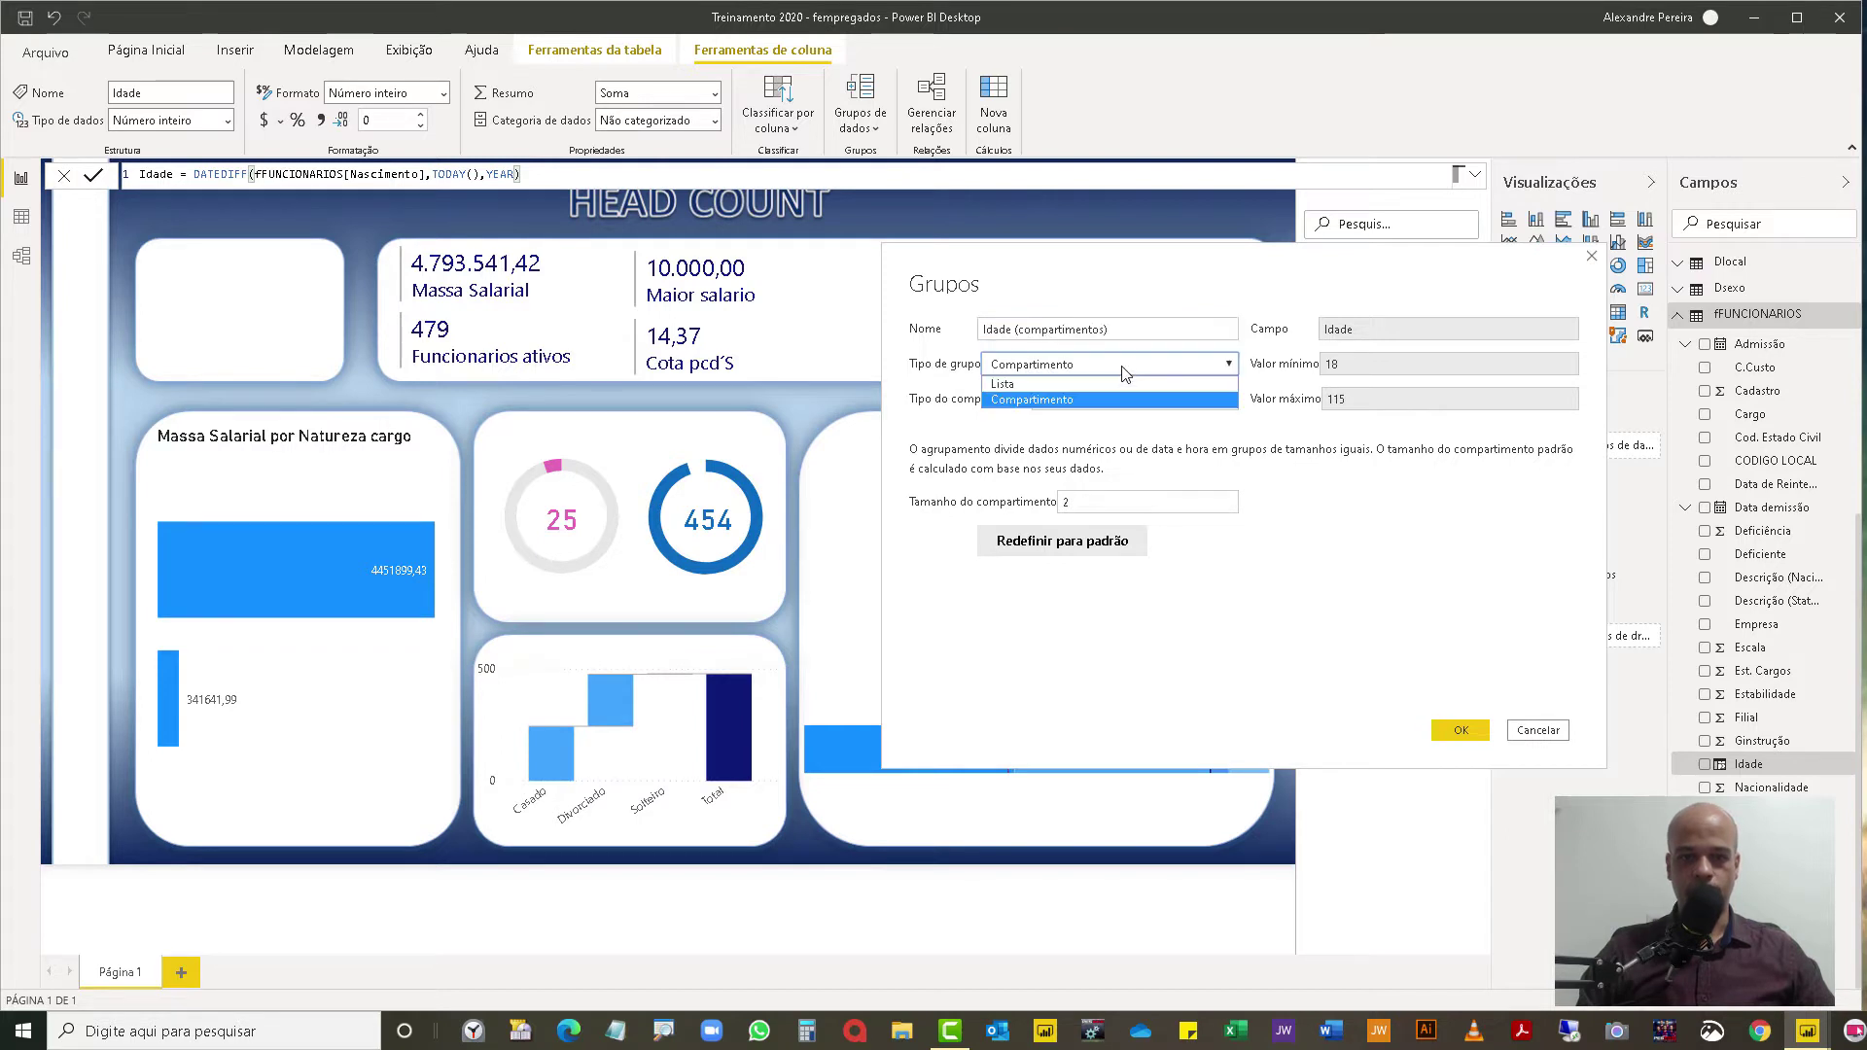
click(1045, 385)
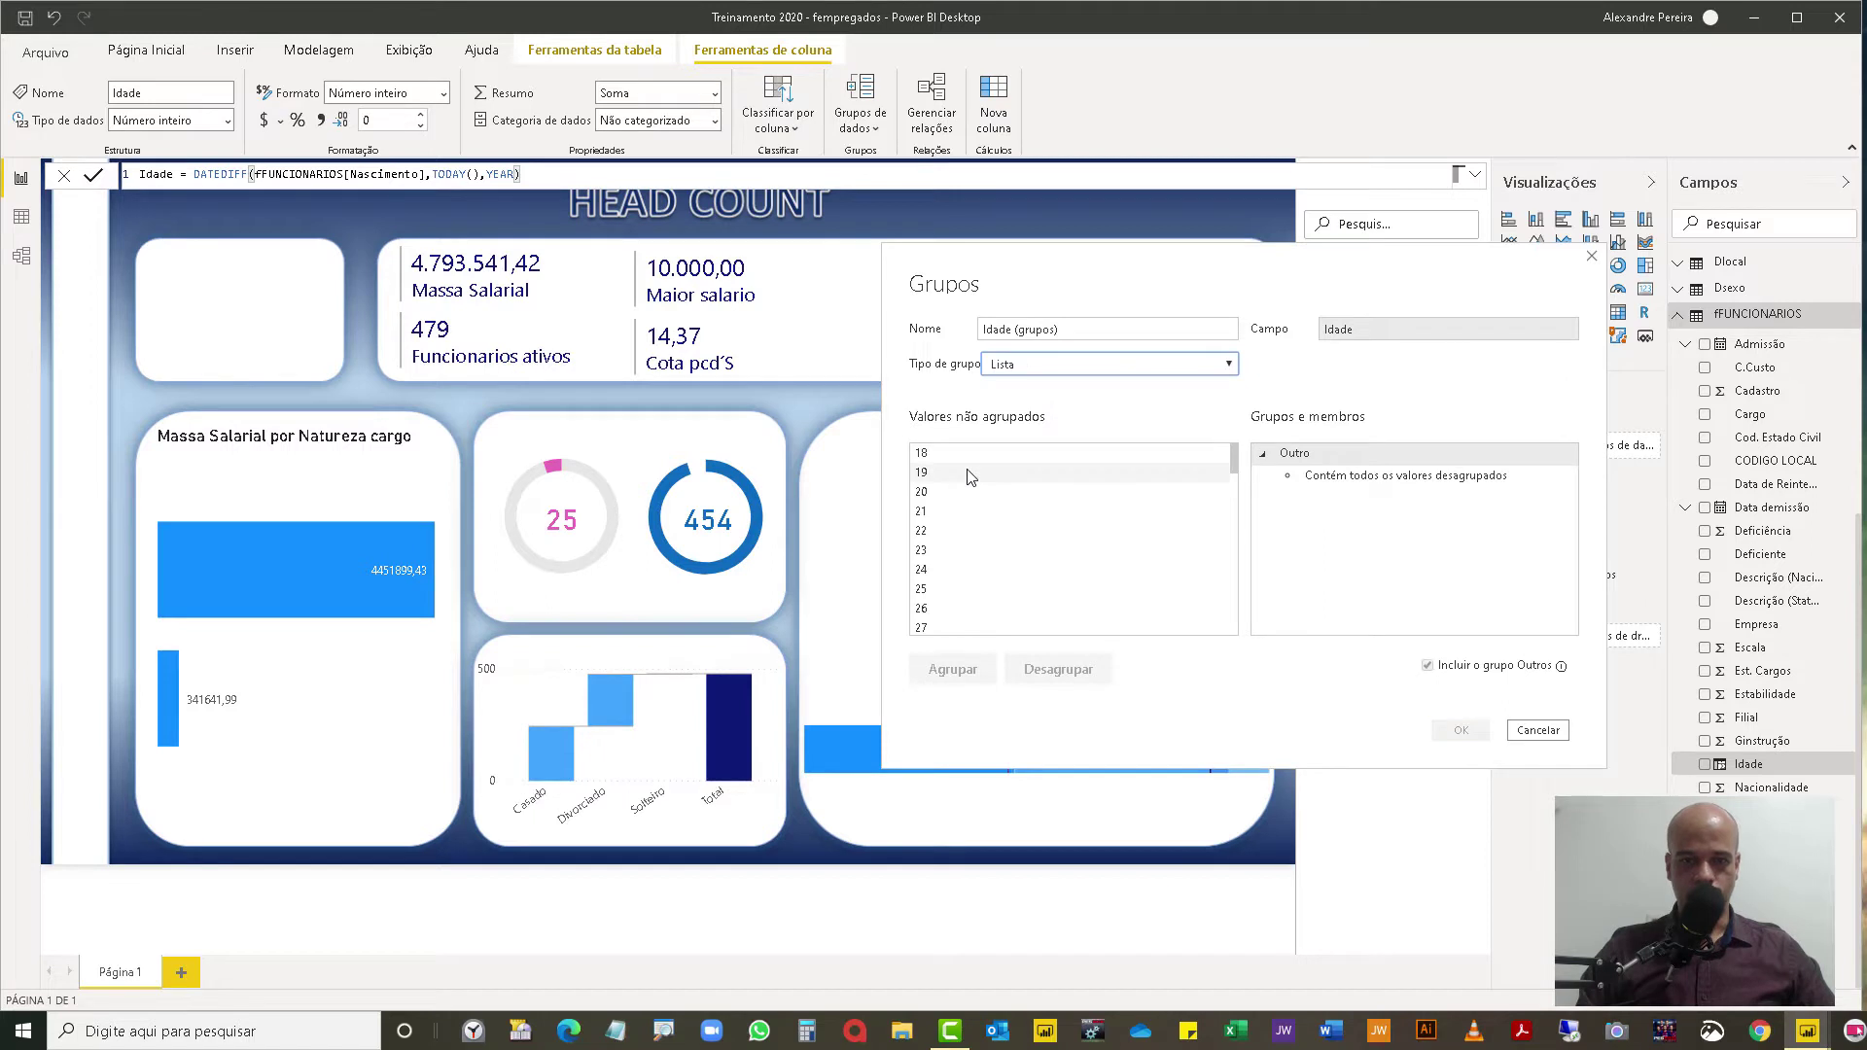
Step: Group the ungrouped age value 18 and name the group "Até 18 anos"
scroll(984, 467, down, 15)
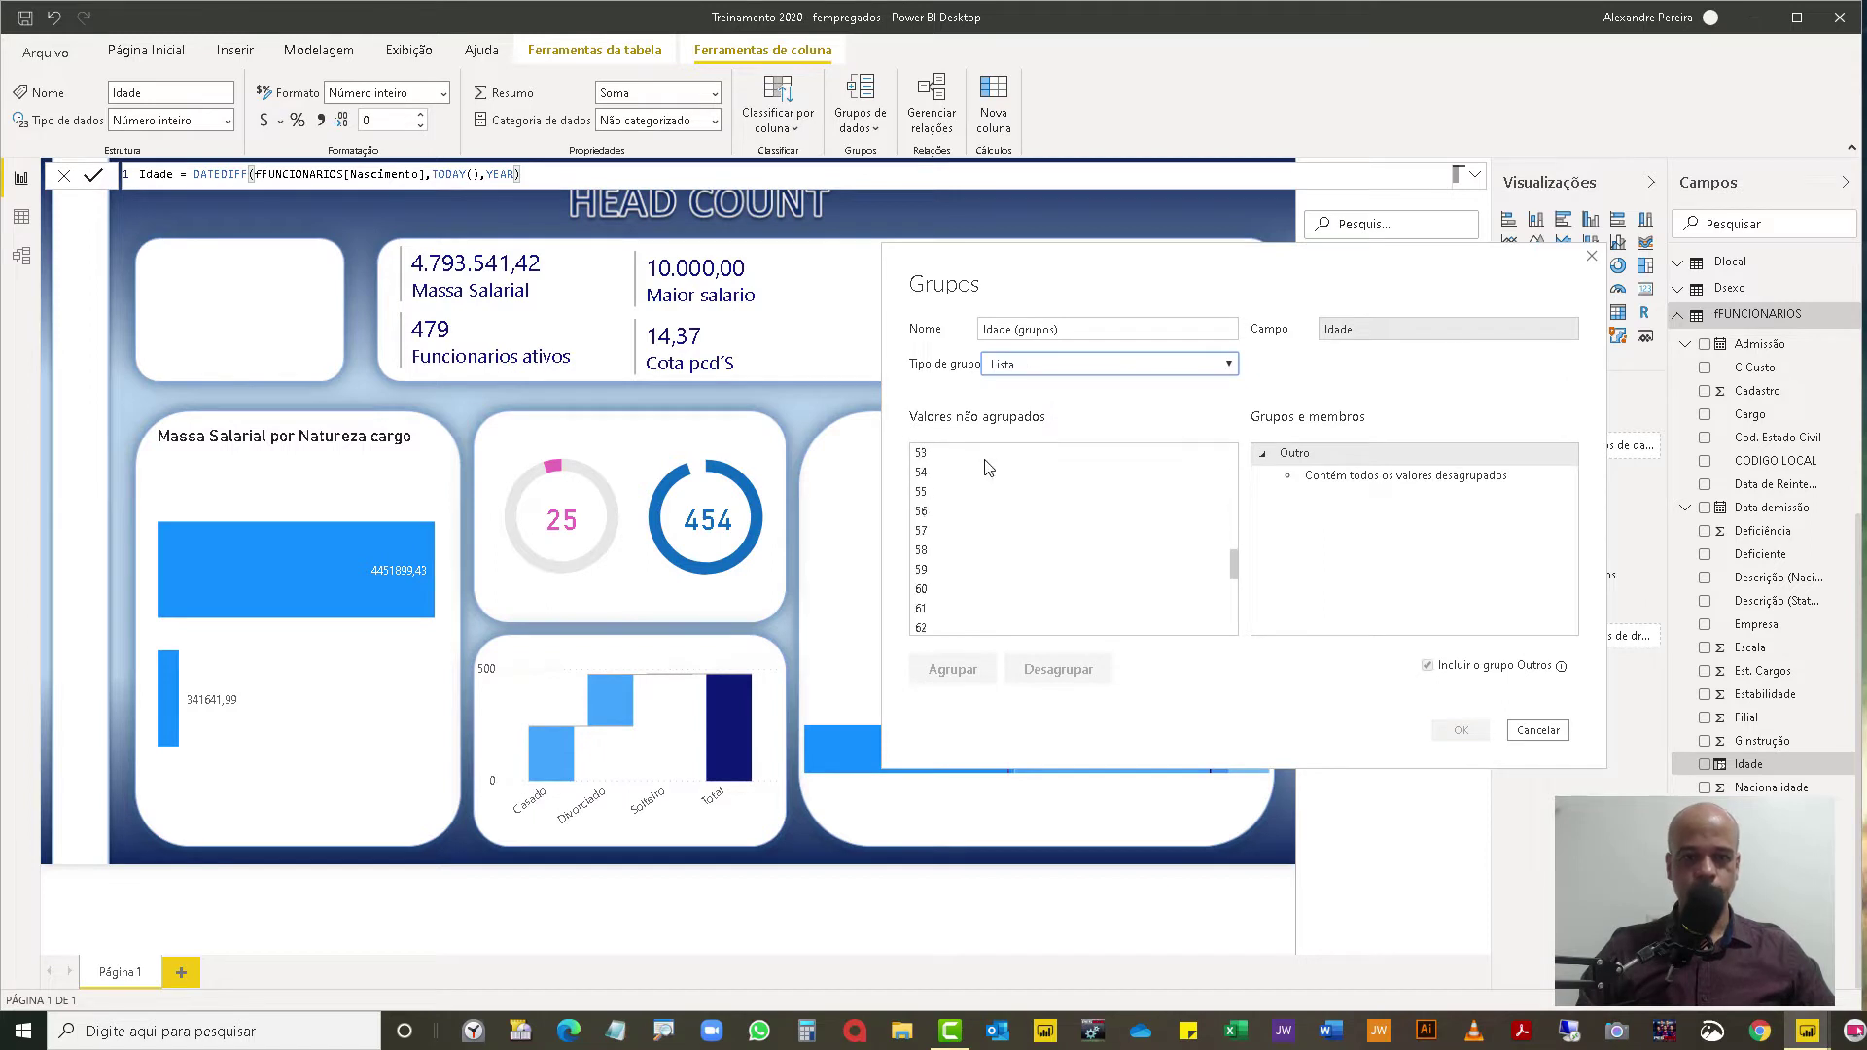
scroll(986, 471, up, 12)
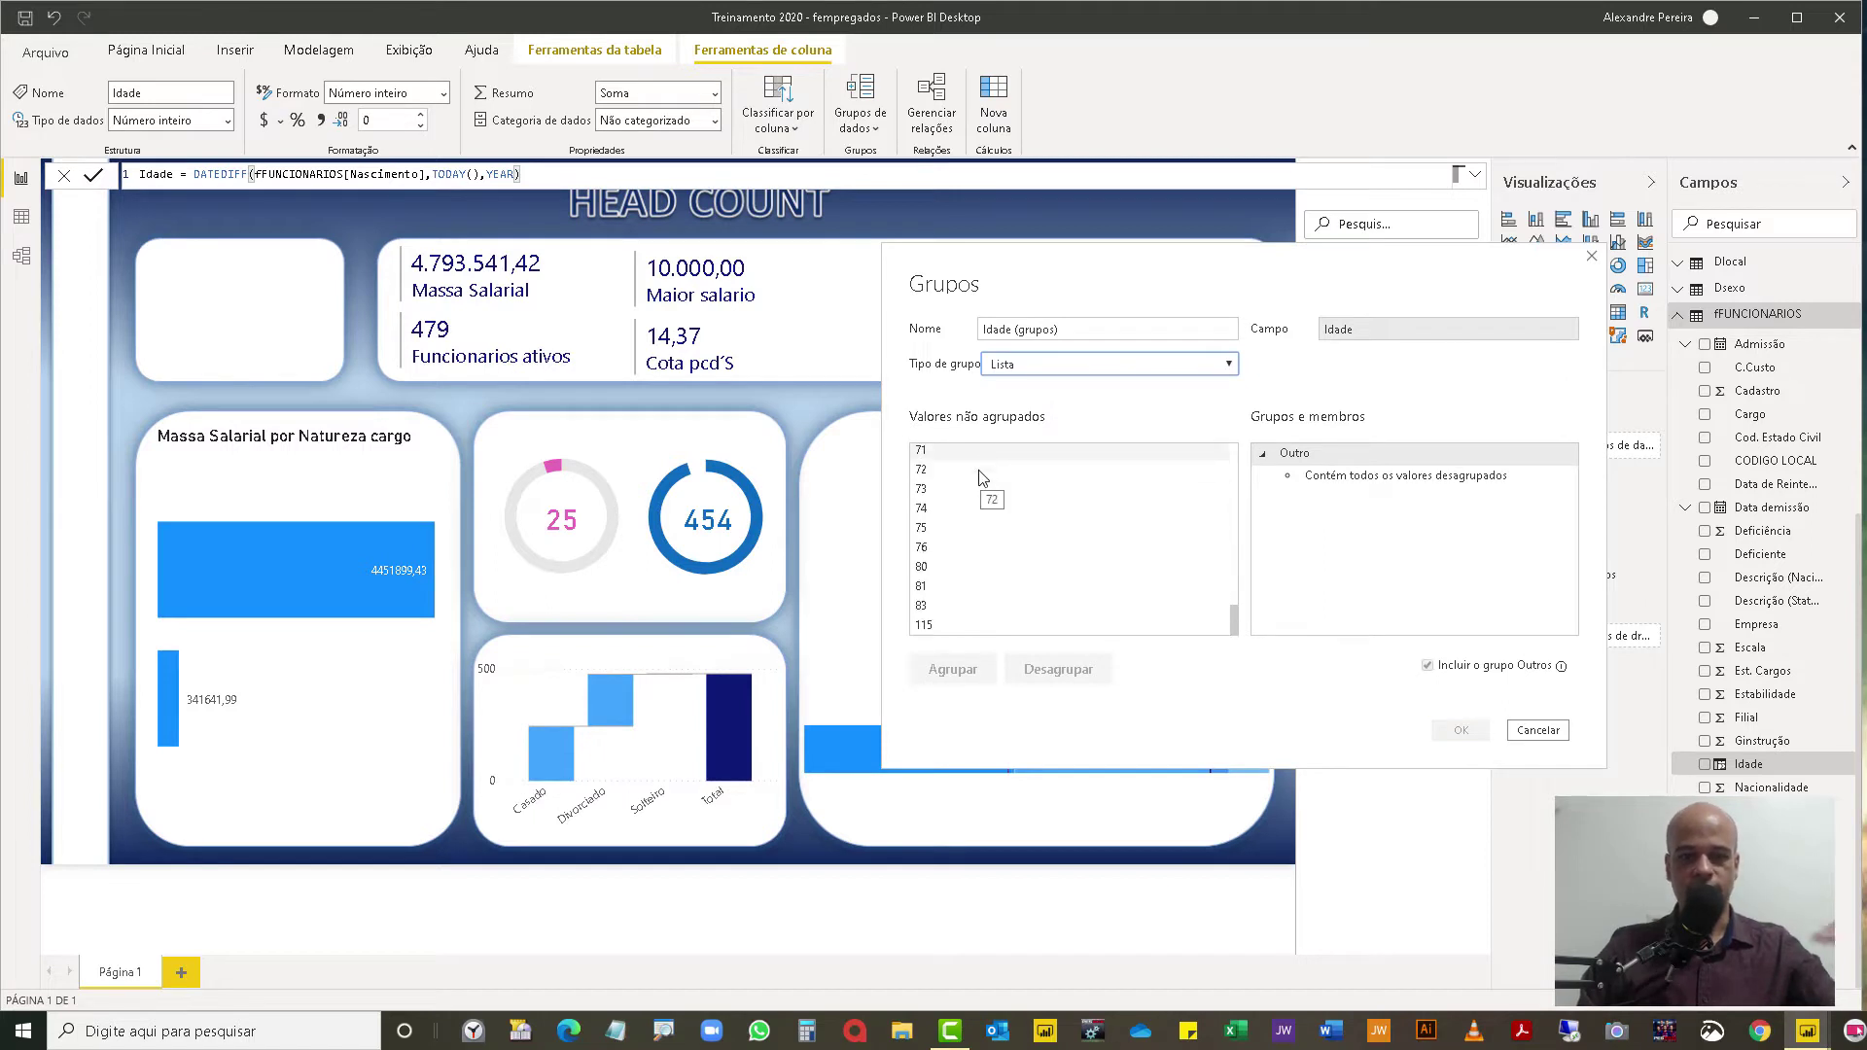
scroll(999, 467, up, 3)
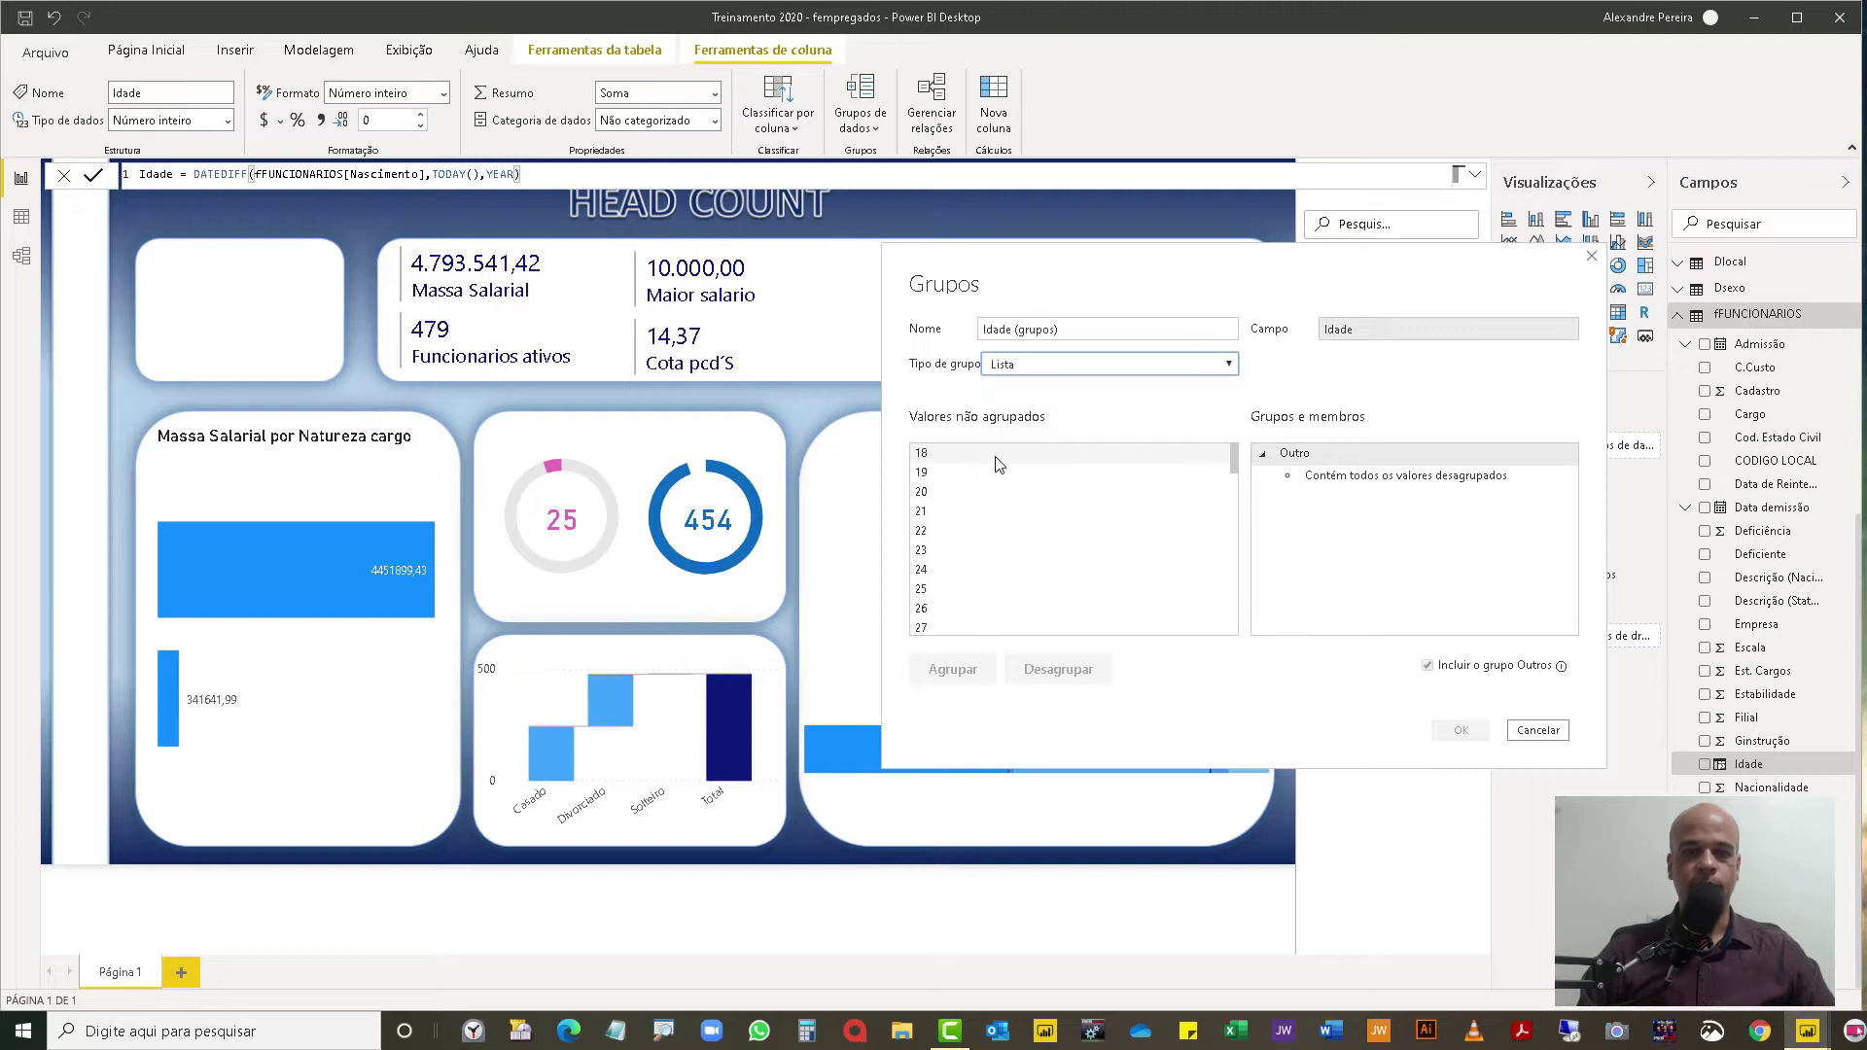
click(998, 453)
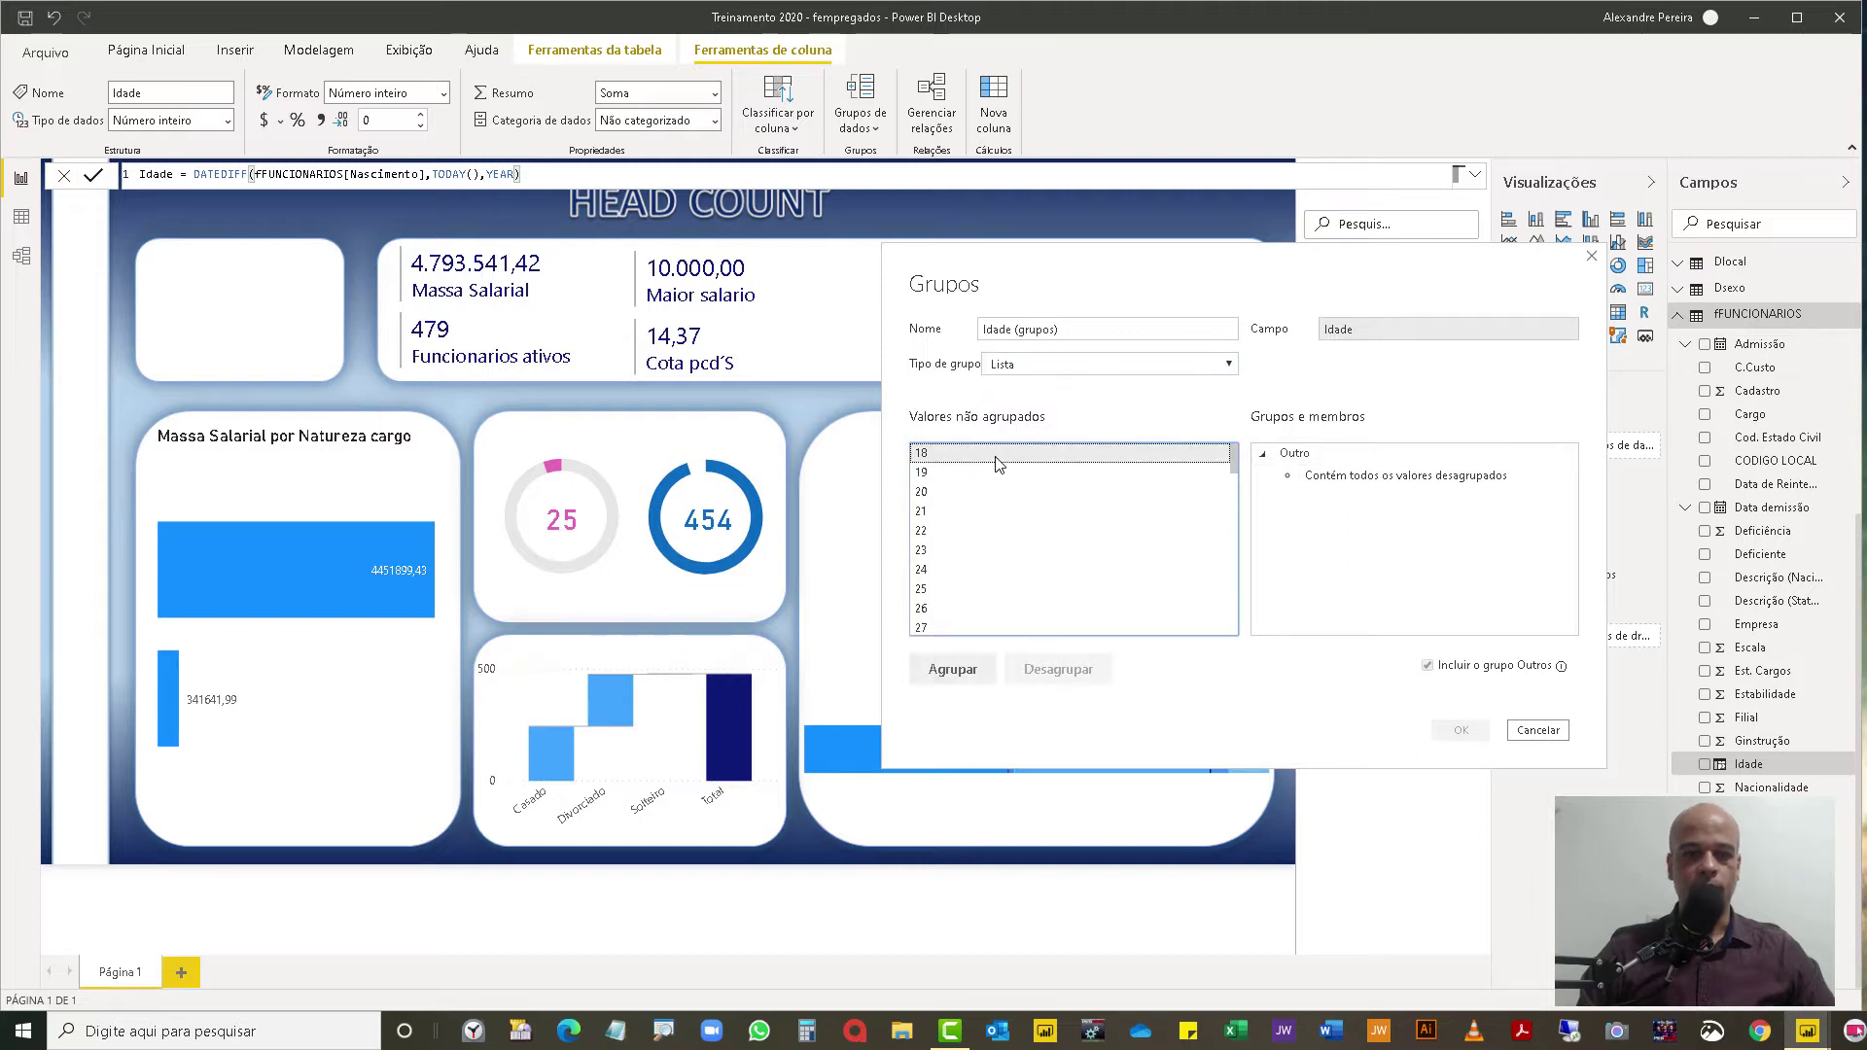
click(978, 669)
text(Até 18 anos)
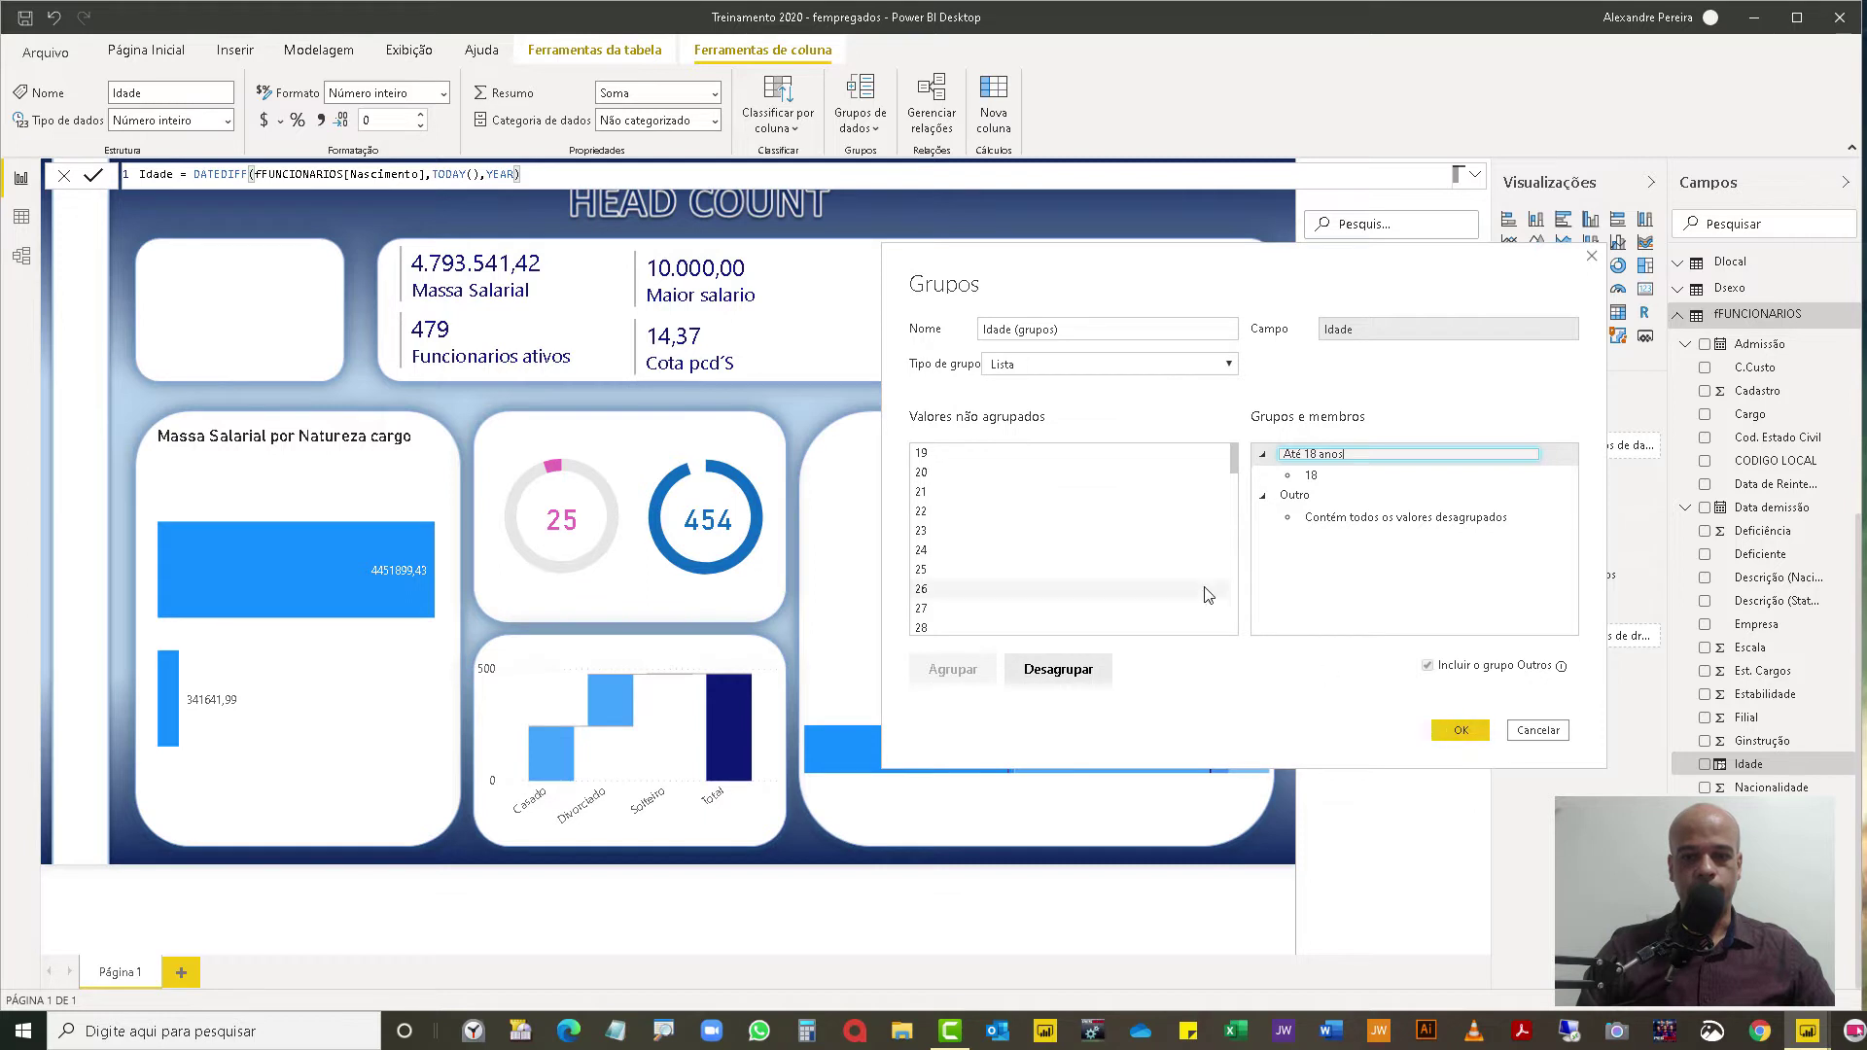
click(1206, 596)
Step: Group the age values 19 through 30 and name the group "De 19 até 30 Anos"
click(966, 457)
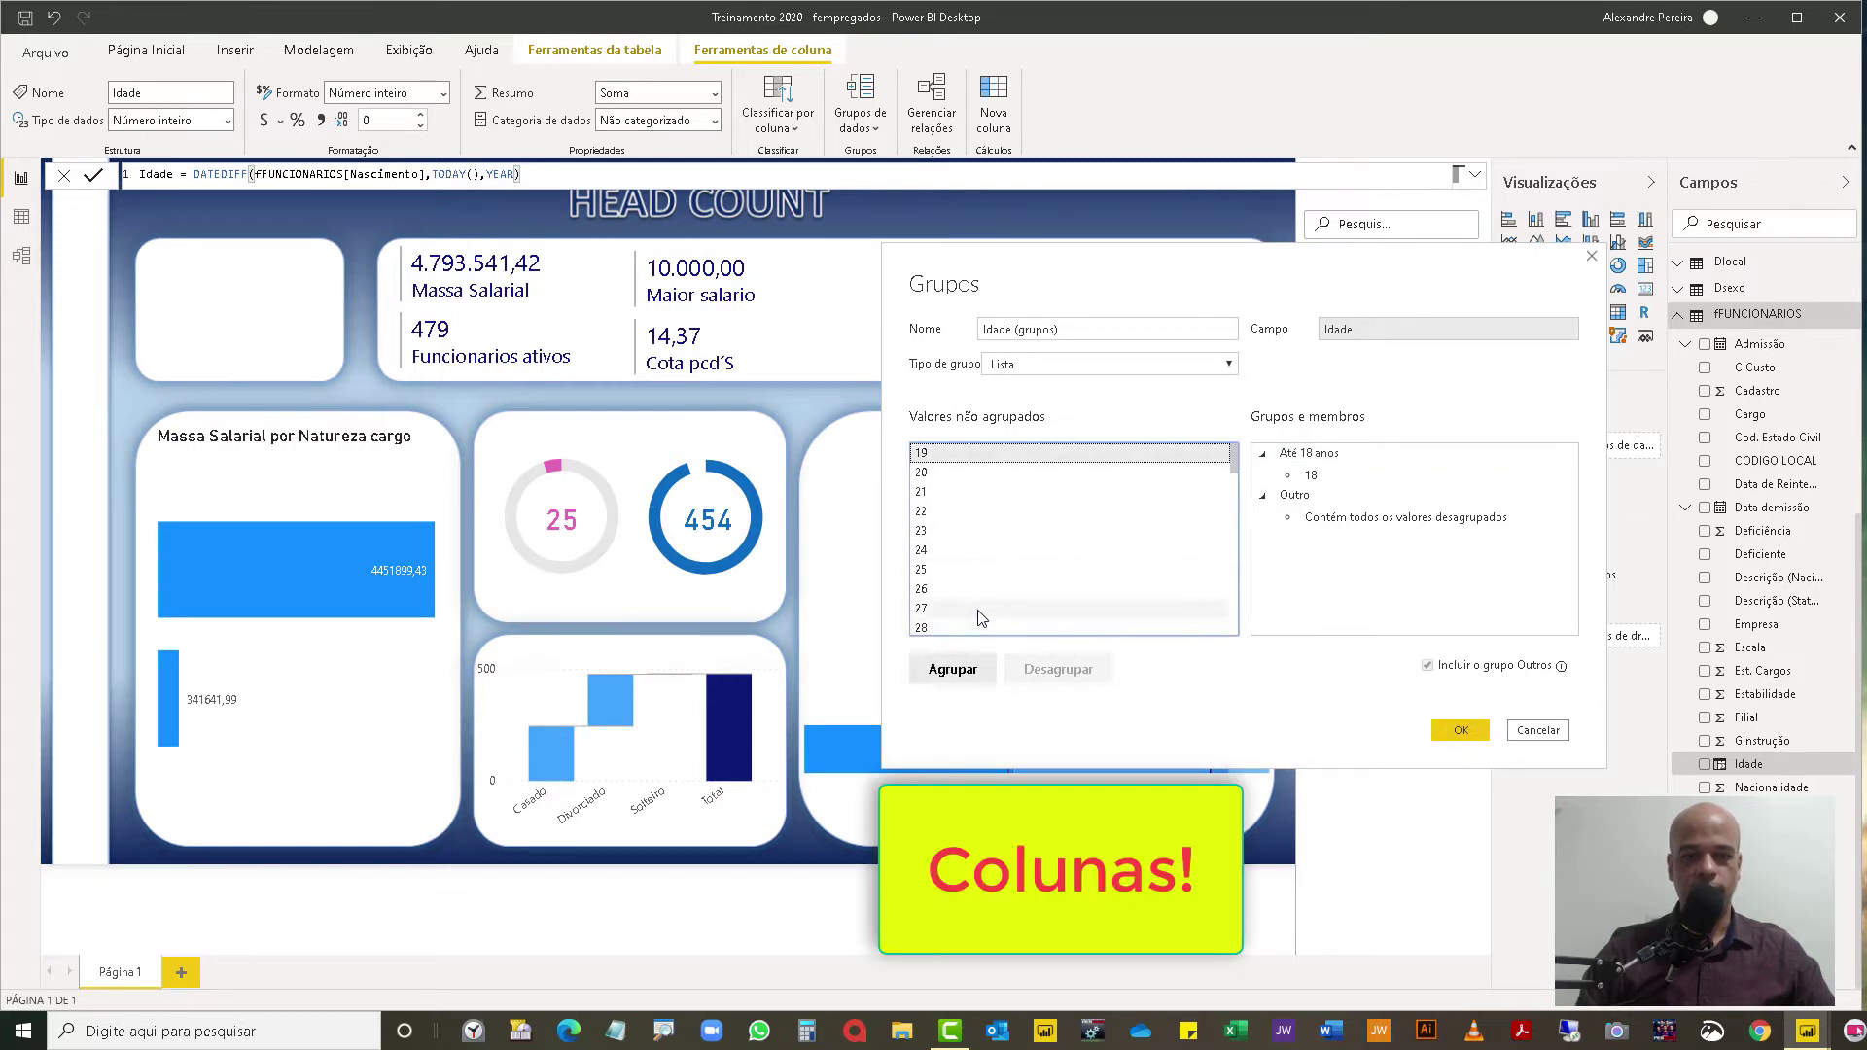
scroll(984, 608, down, 3)
shift+click(951, 474)
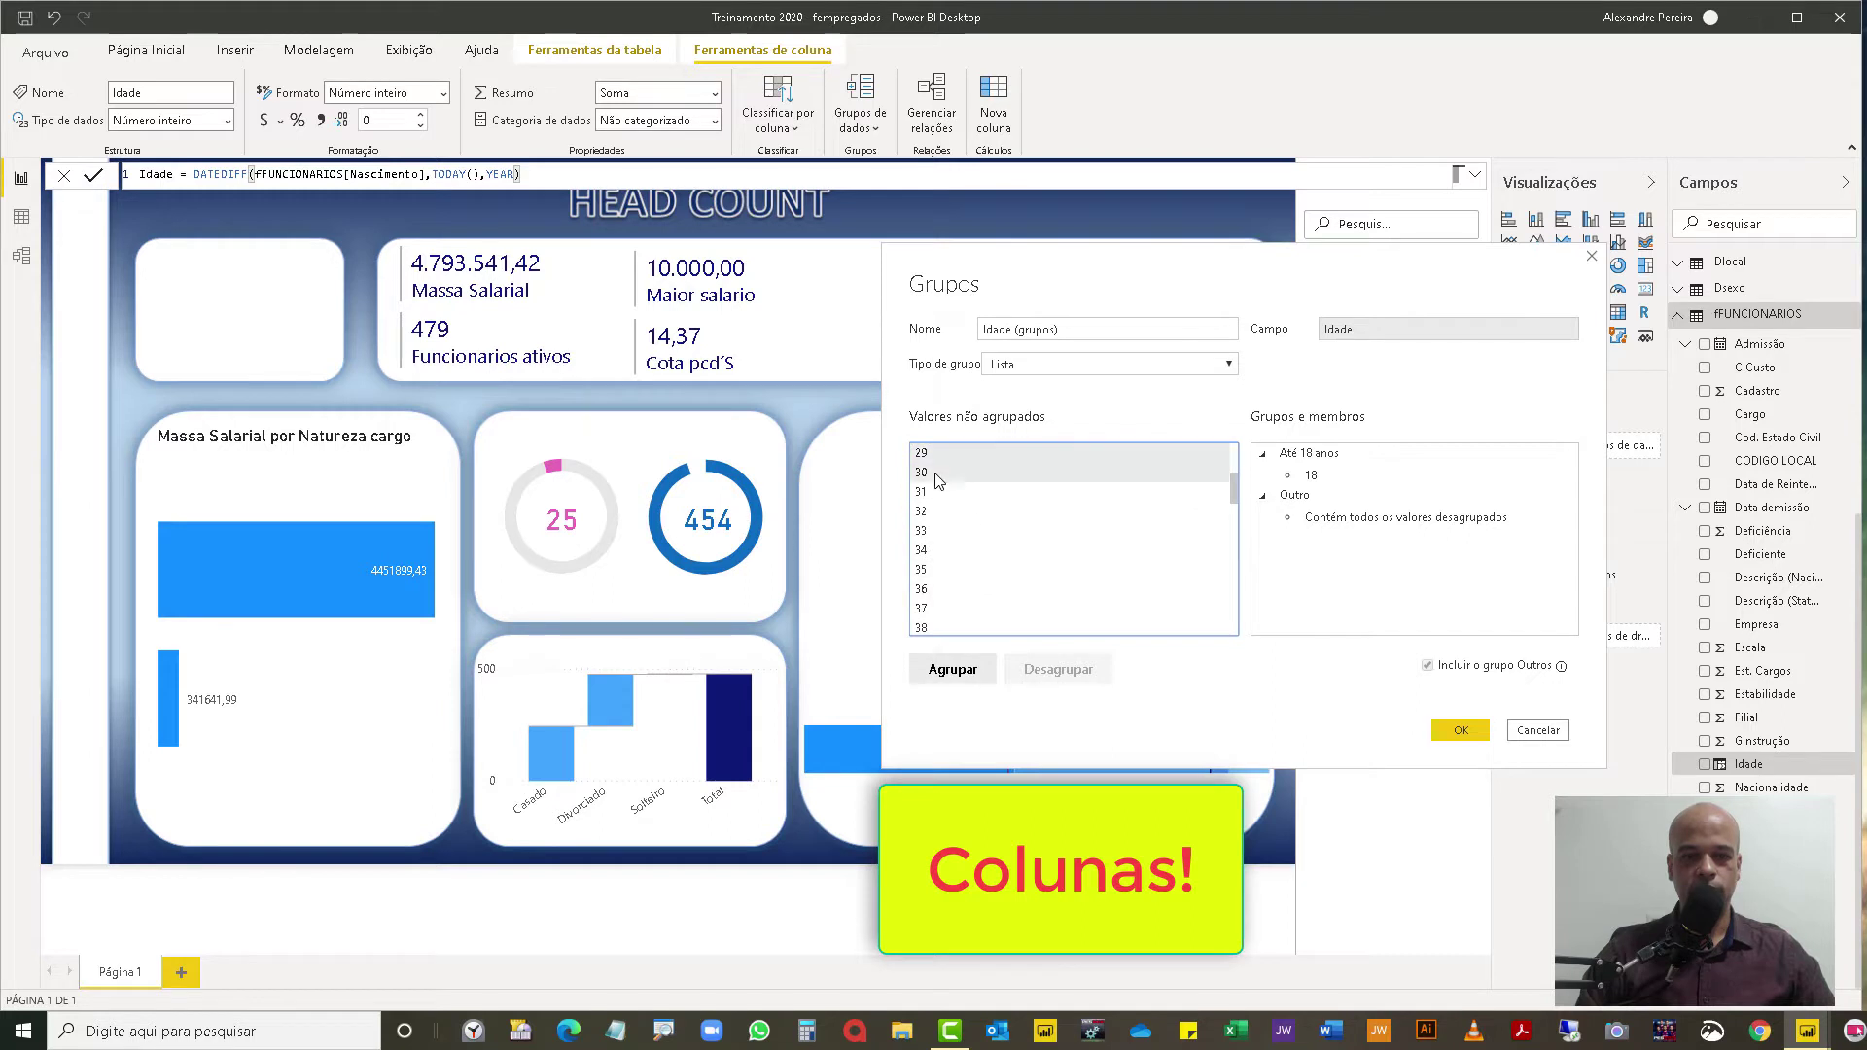
click(958, 670)
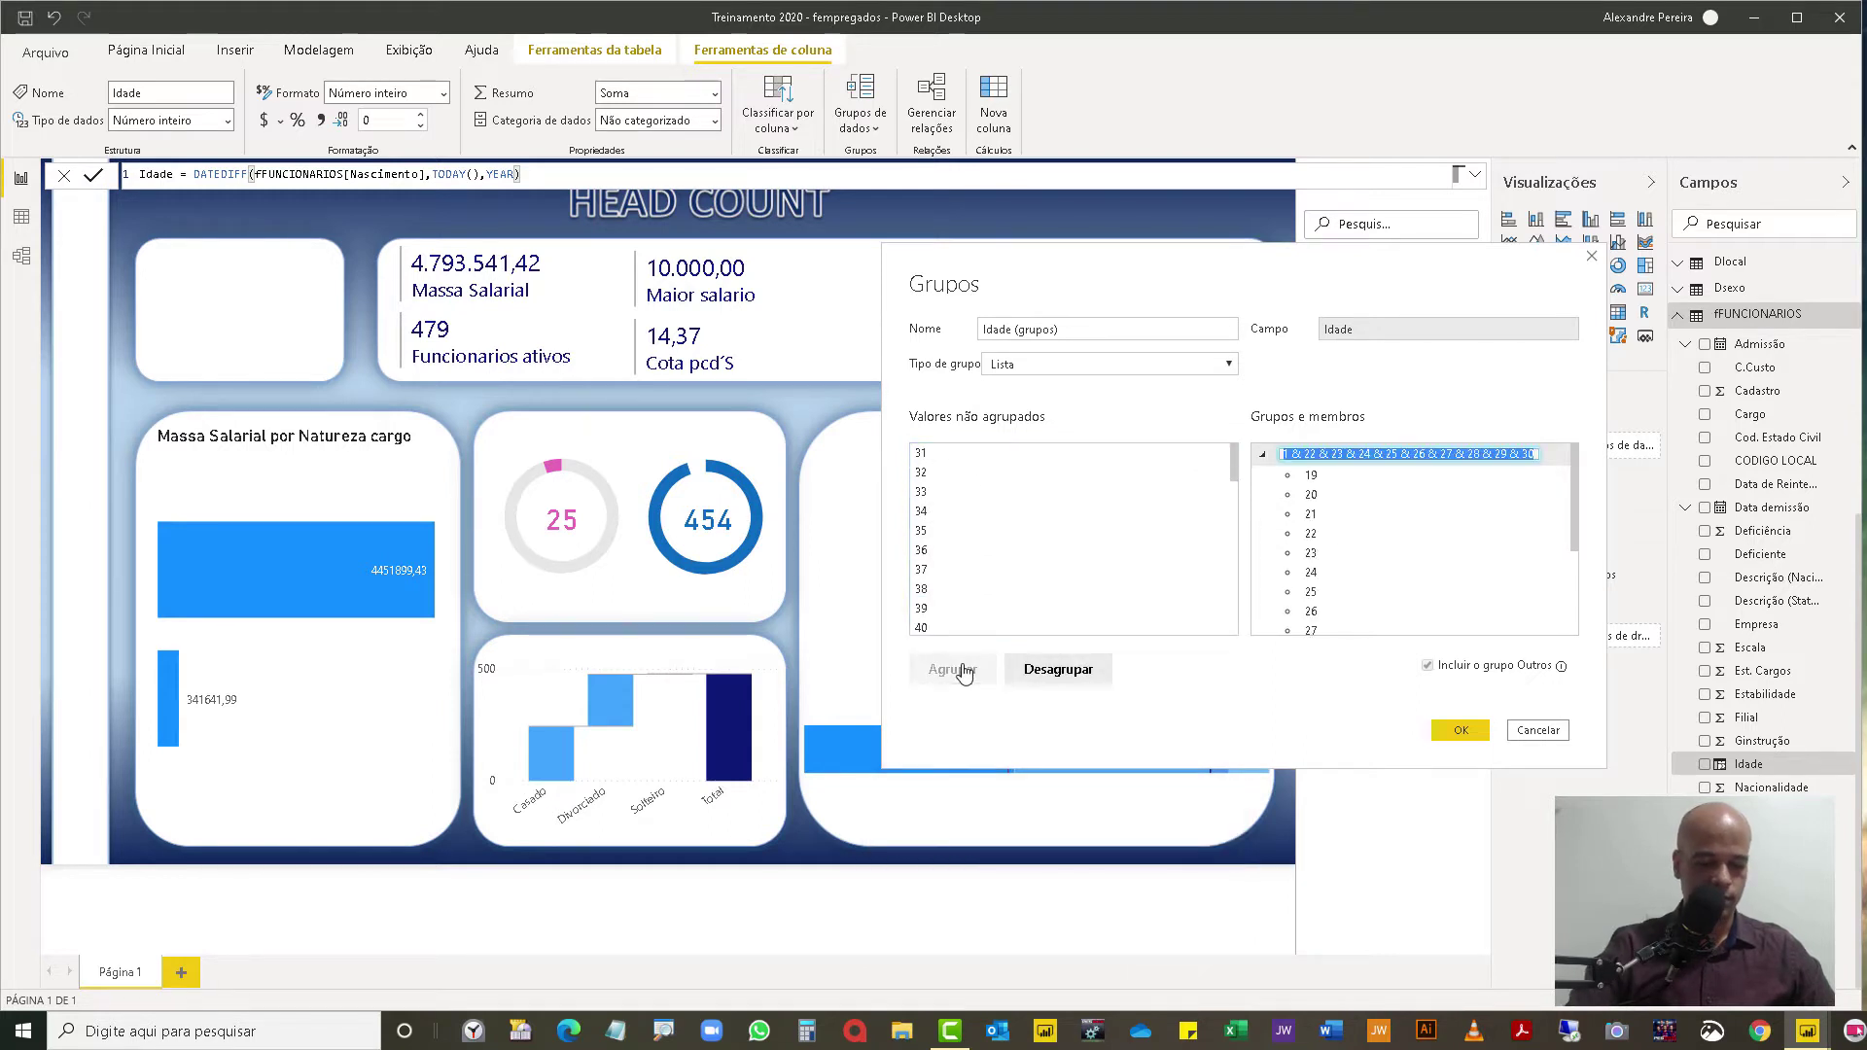
text(deD)
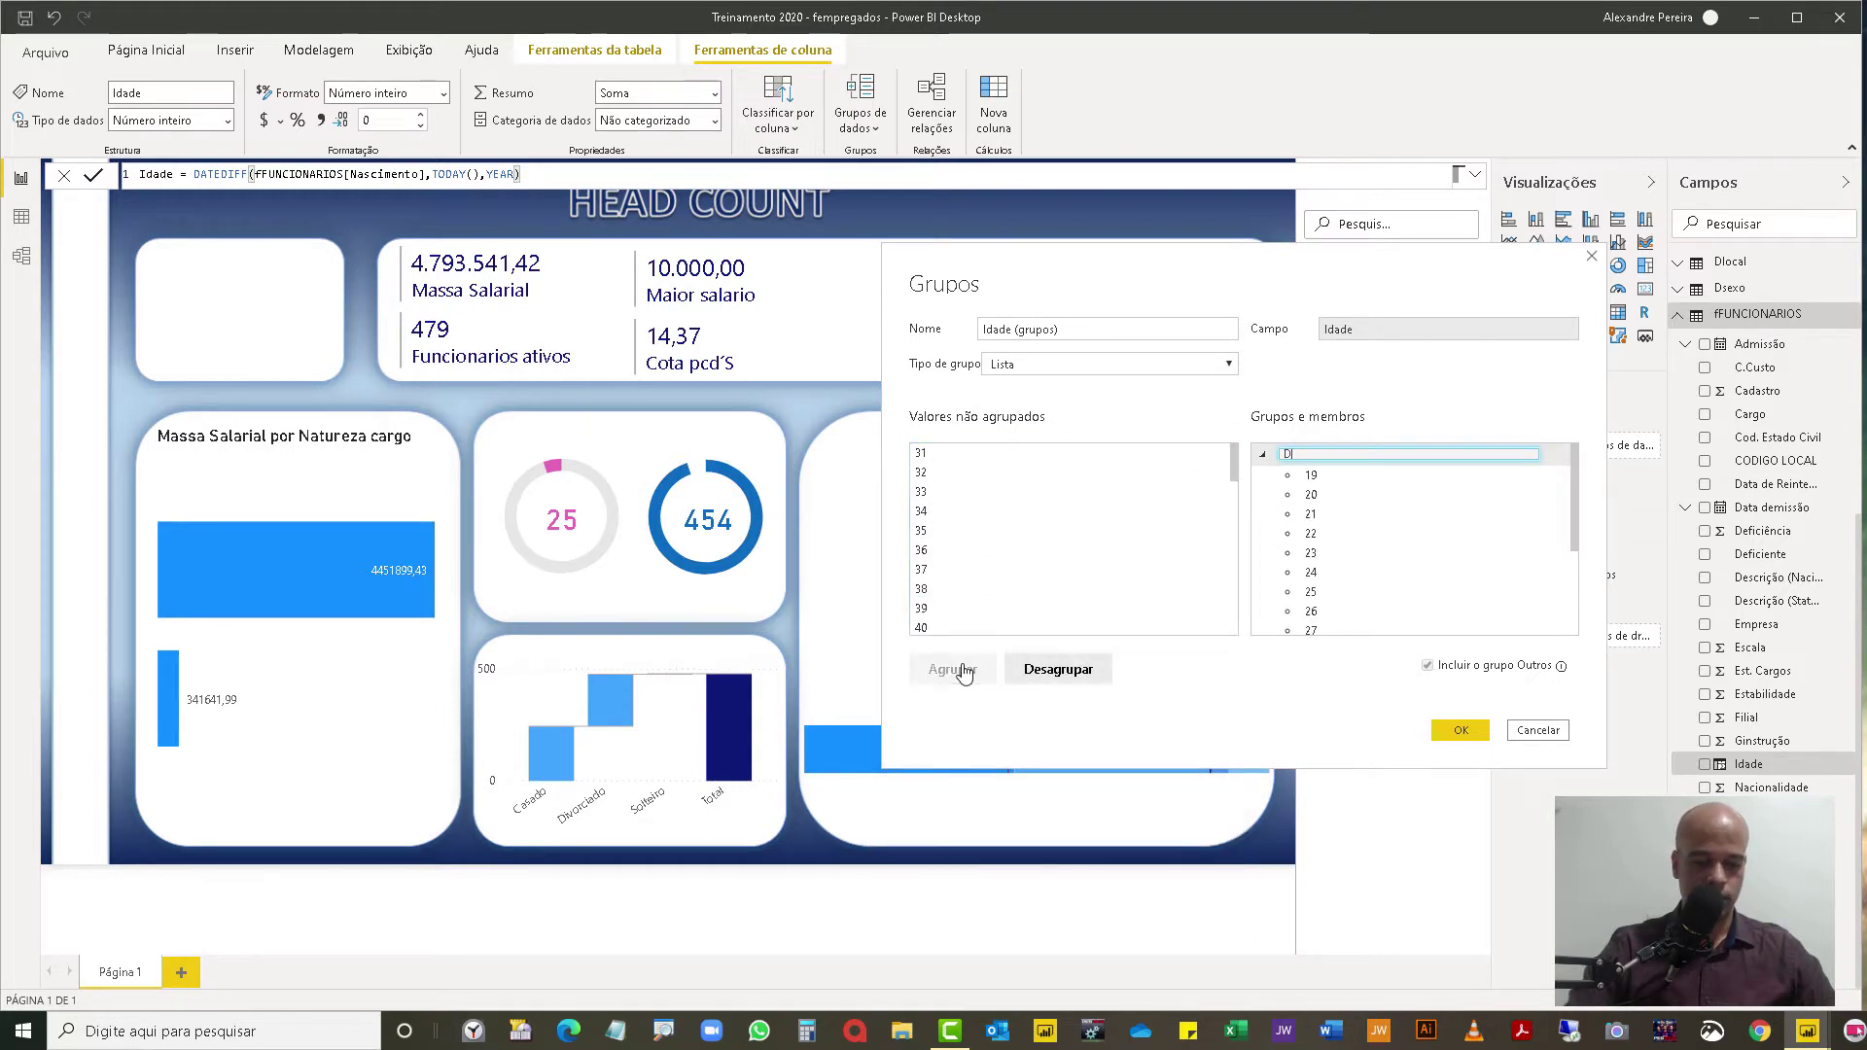
text(e 19 até 30 Anos)
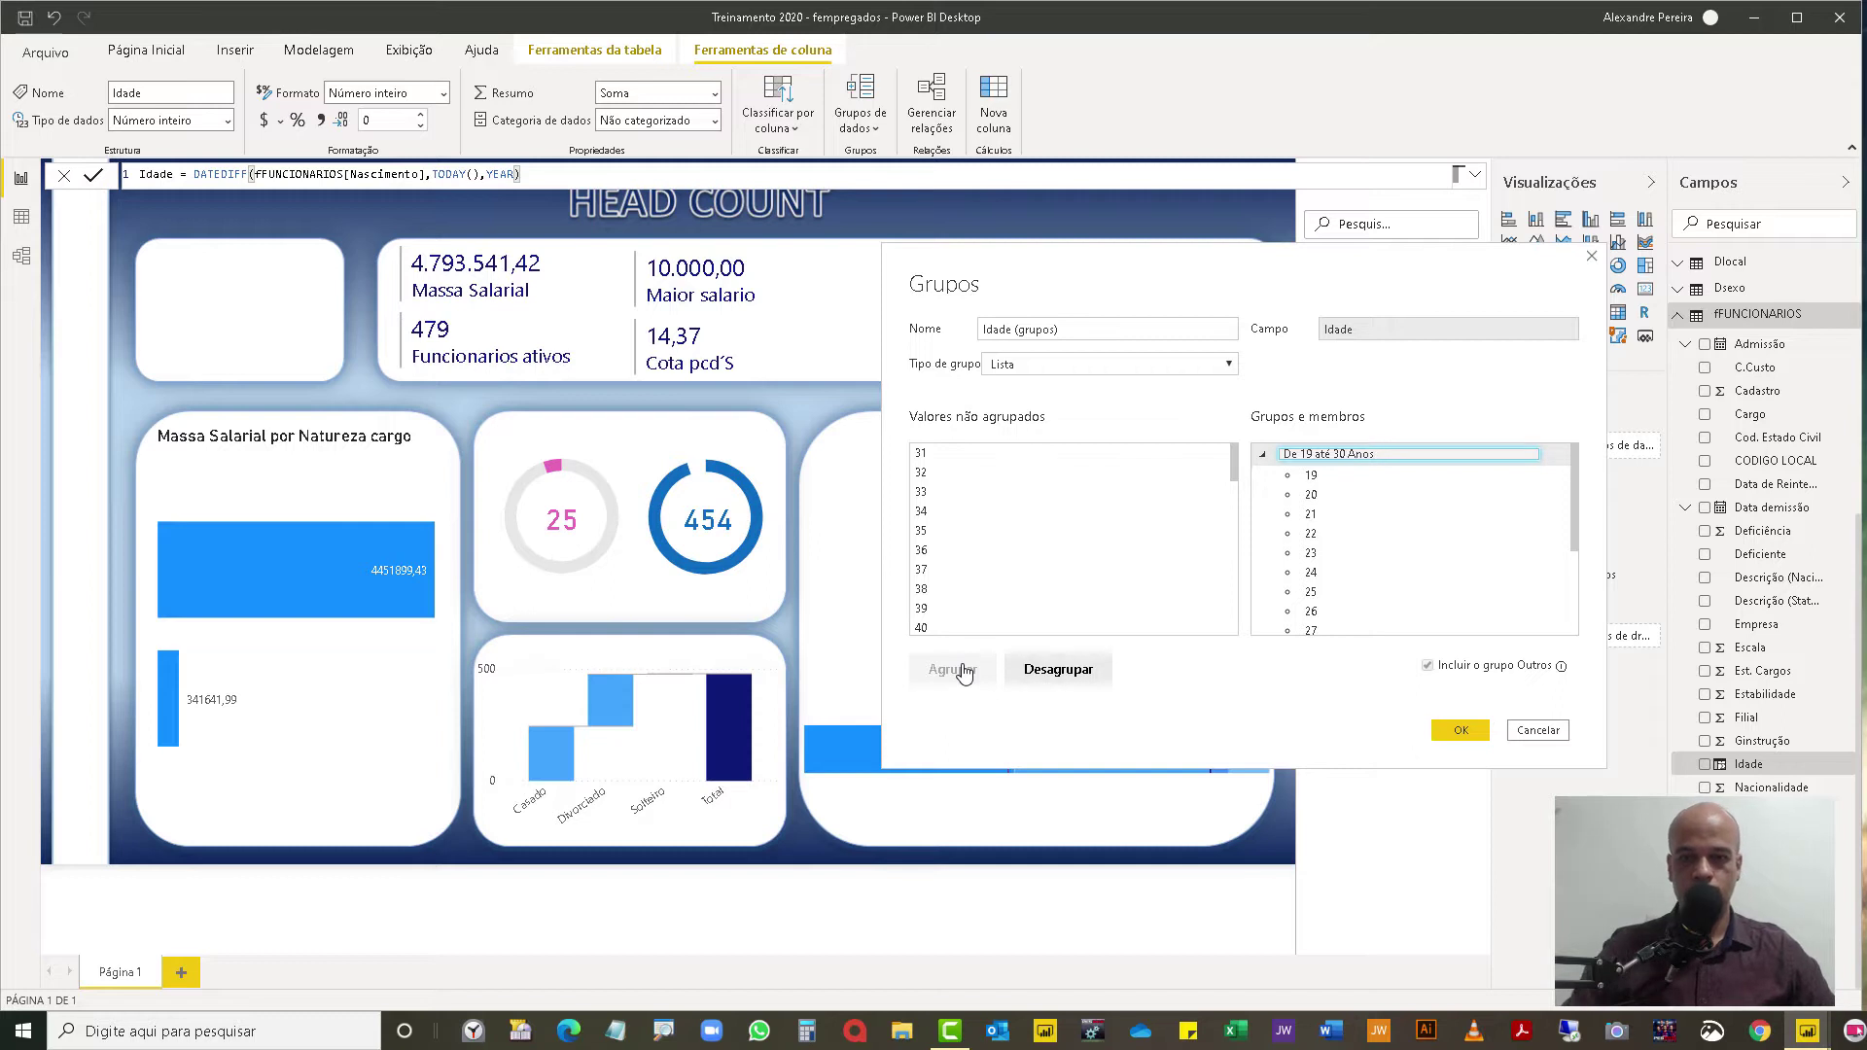
key(Return)
Step: Group the age values 31 through 40 and name the group "De 31 a 40 Anos"
click(971, 516)
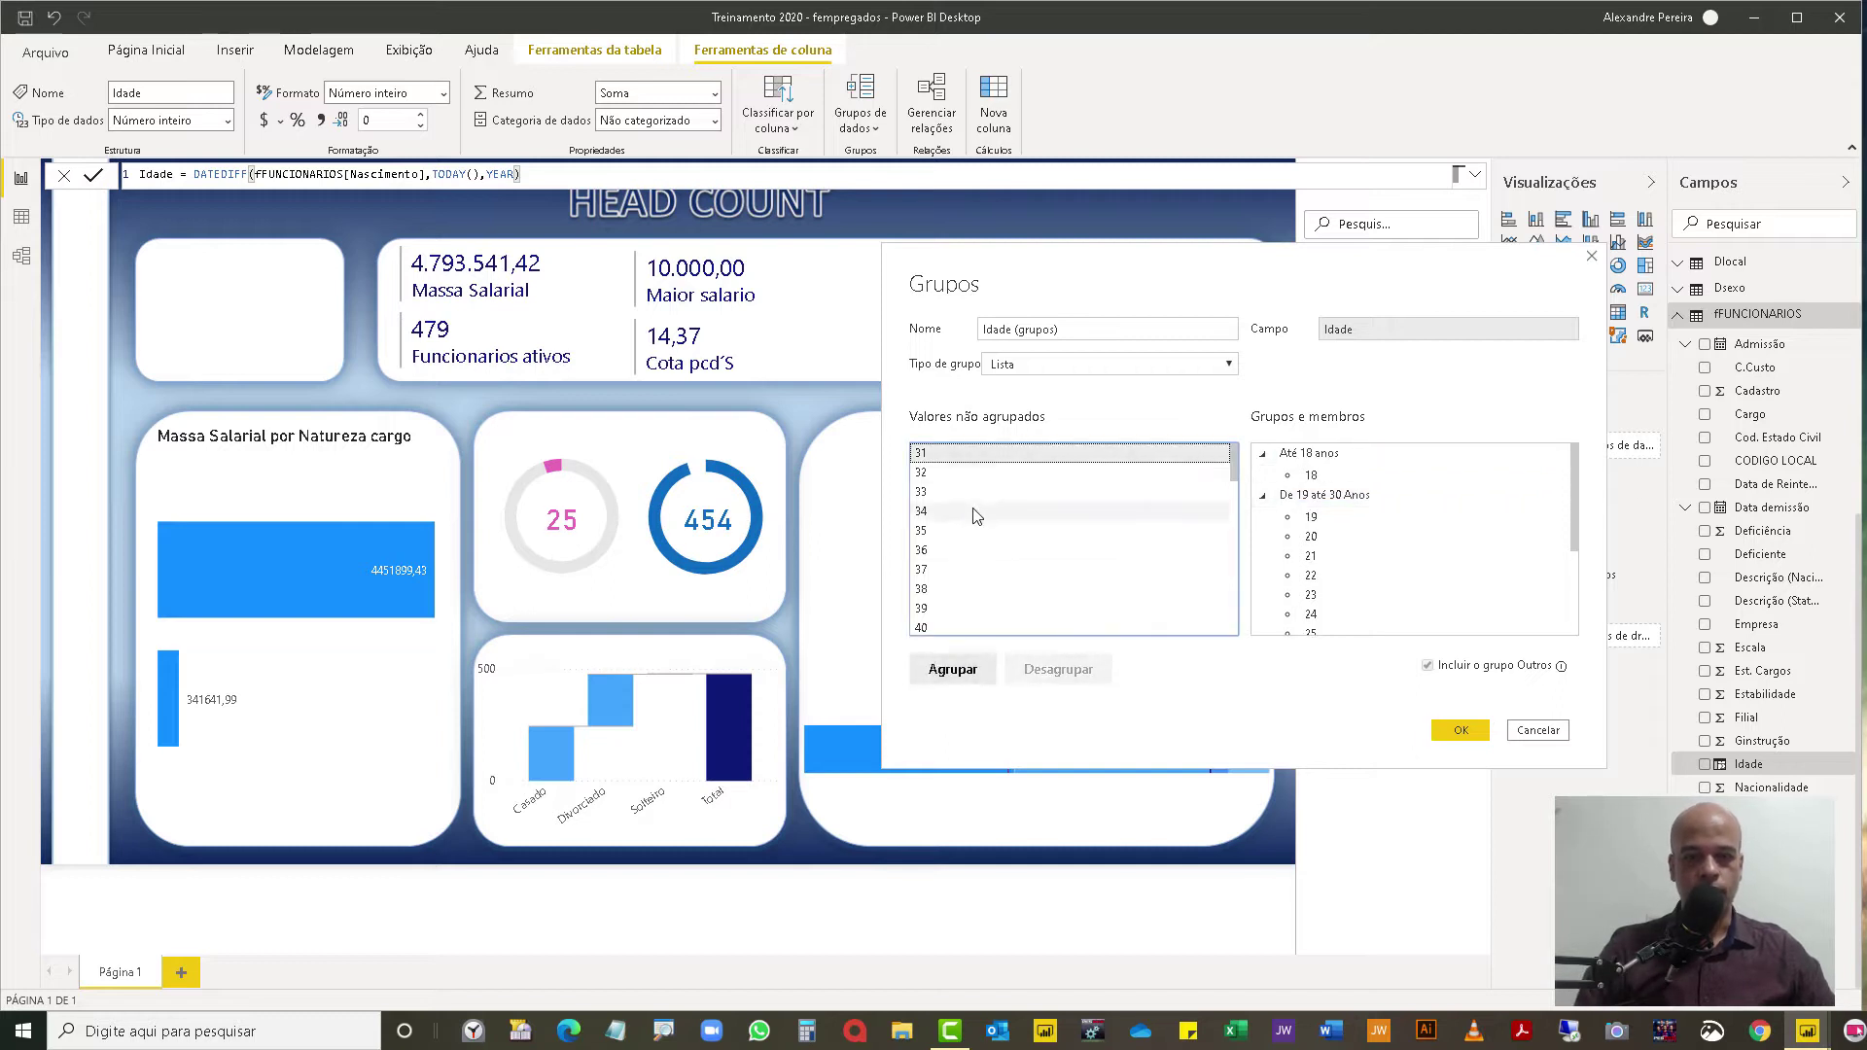
scroll(976, 521, down, 3)
scroll(977, 525, down, 2)
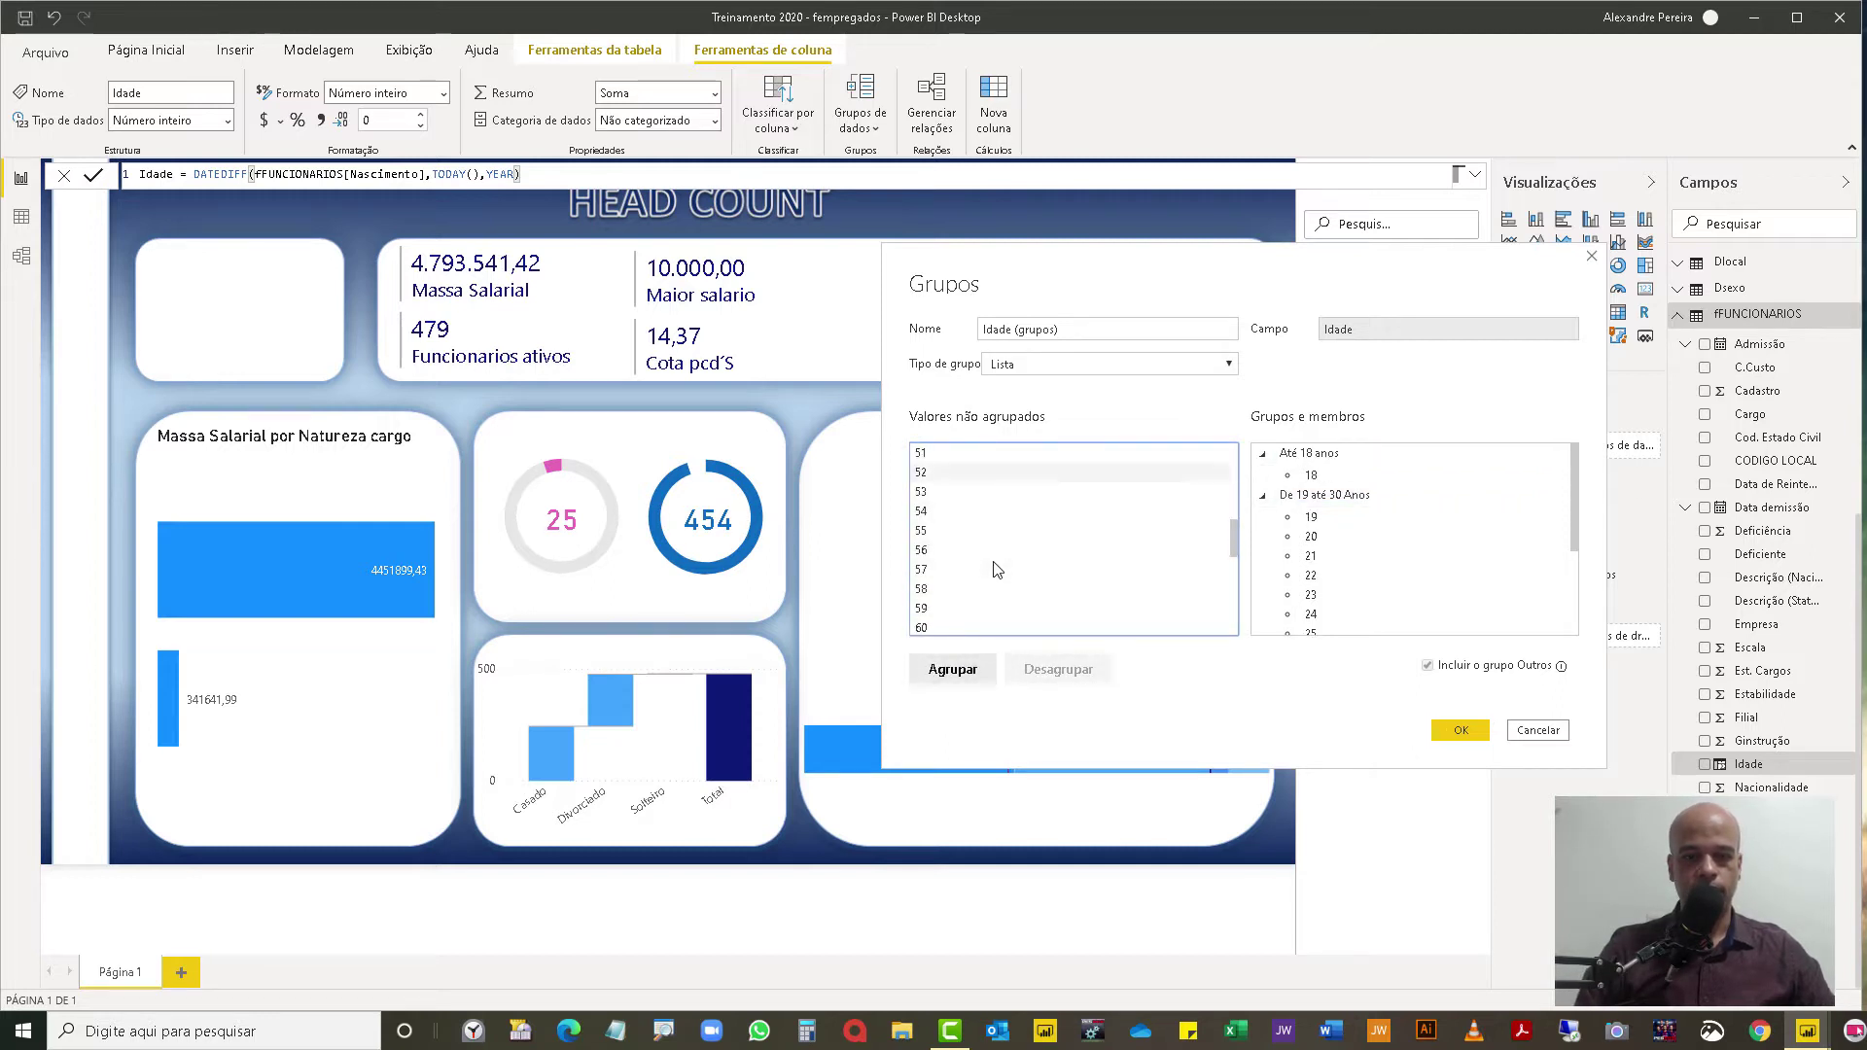
scroll(970, 532, up, 3)
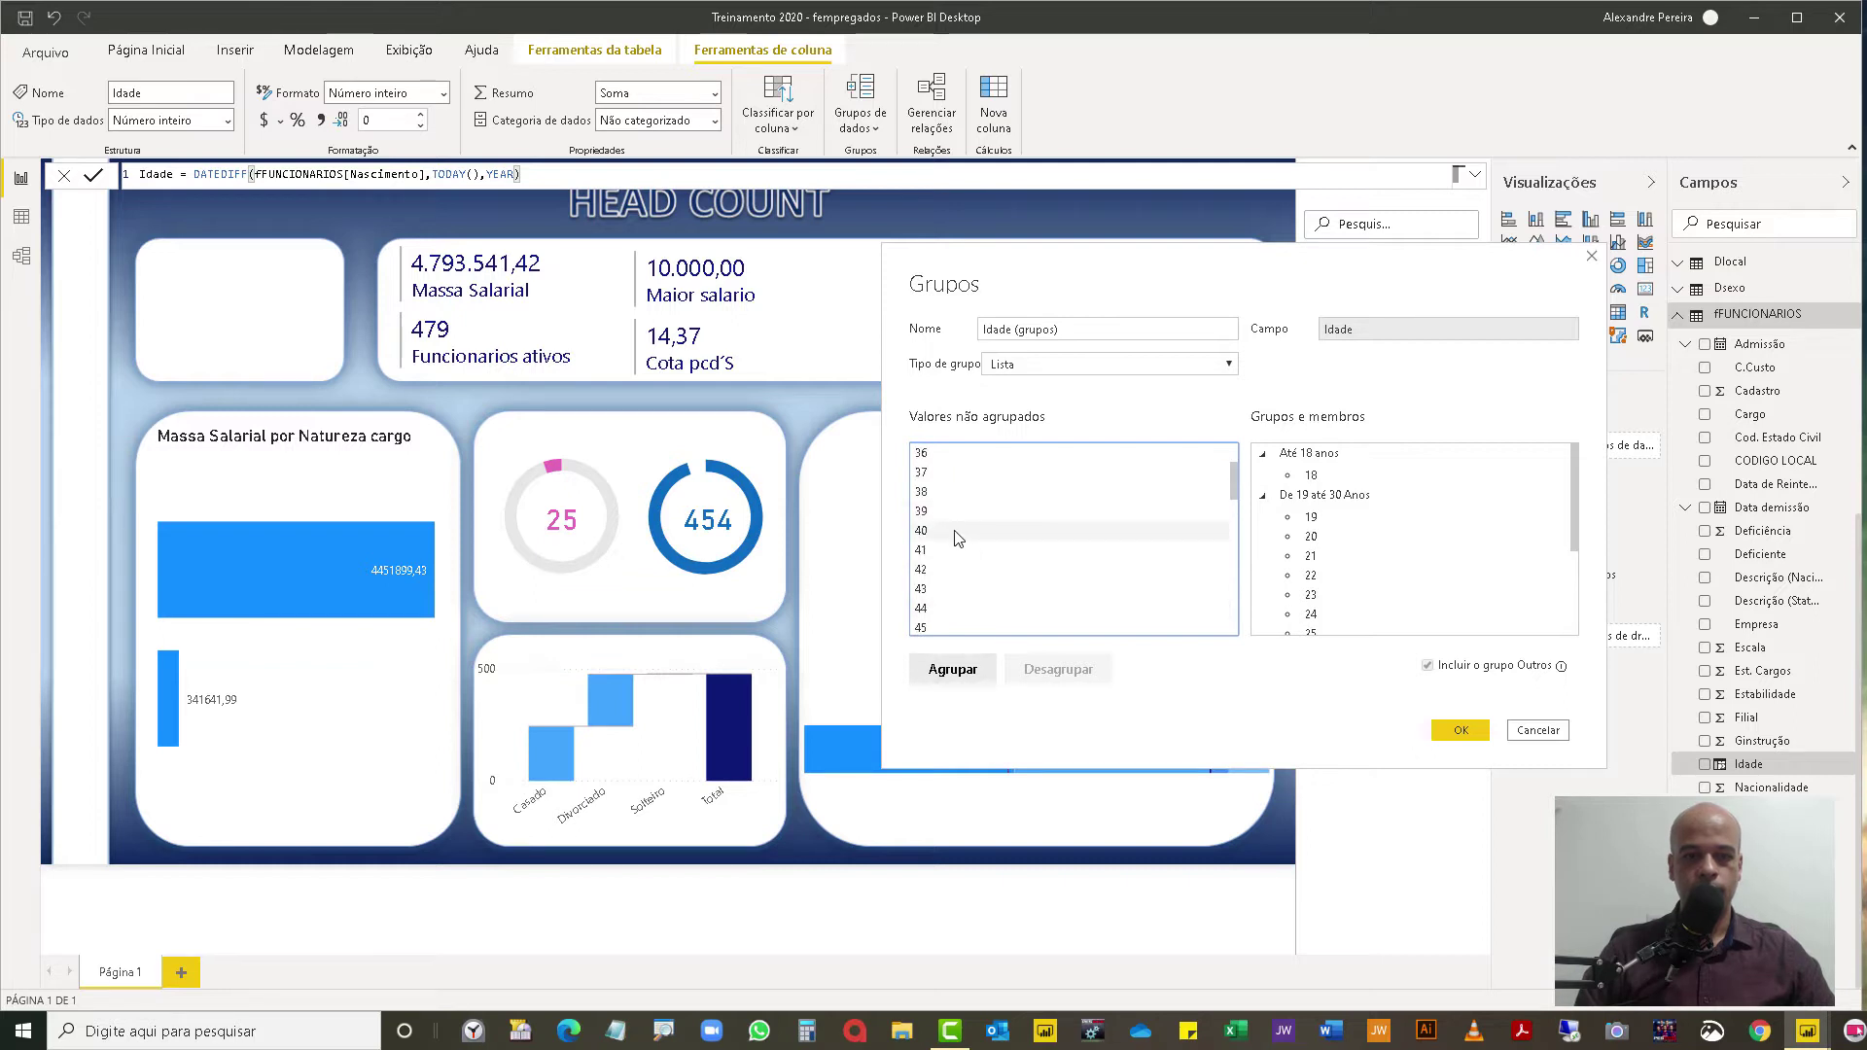
shift+click(958, 538)
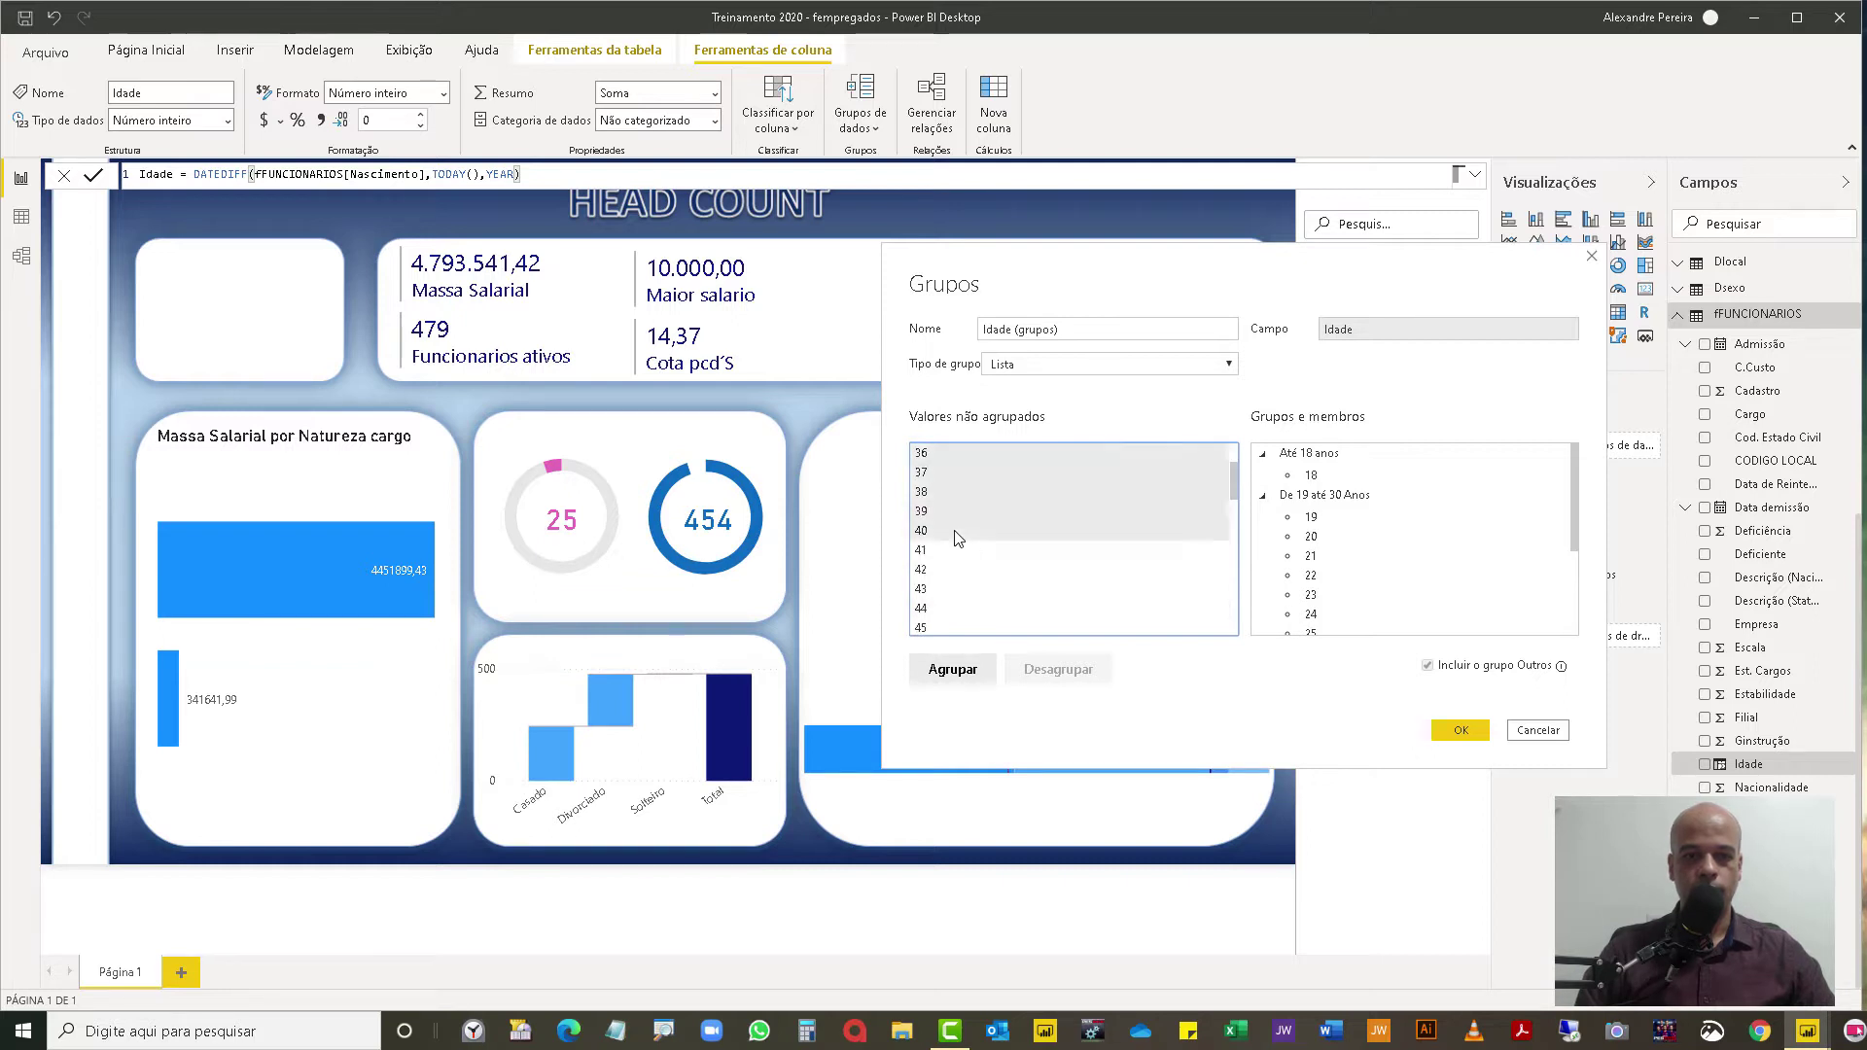
click(954, 671)
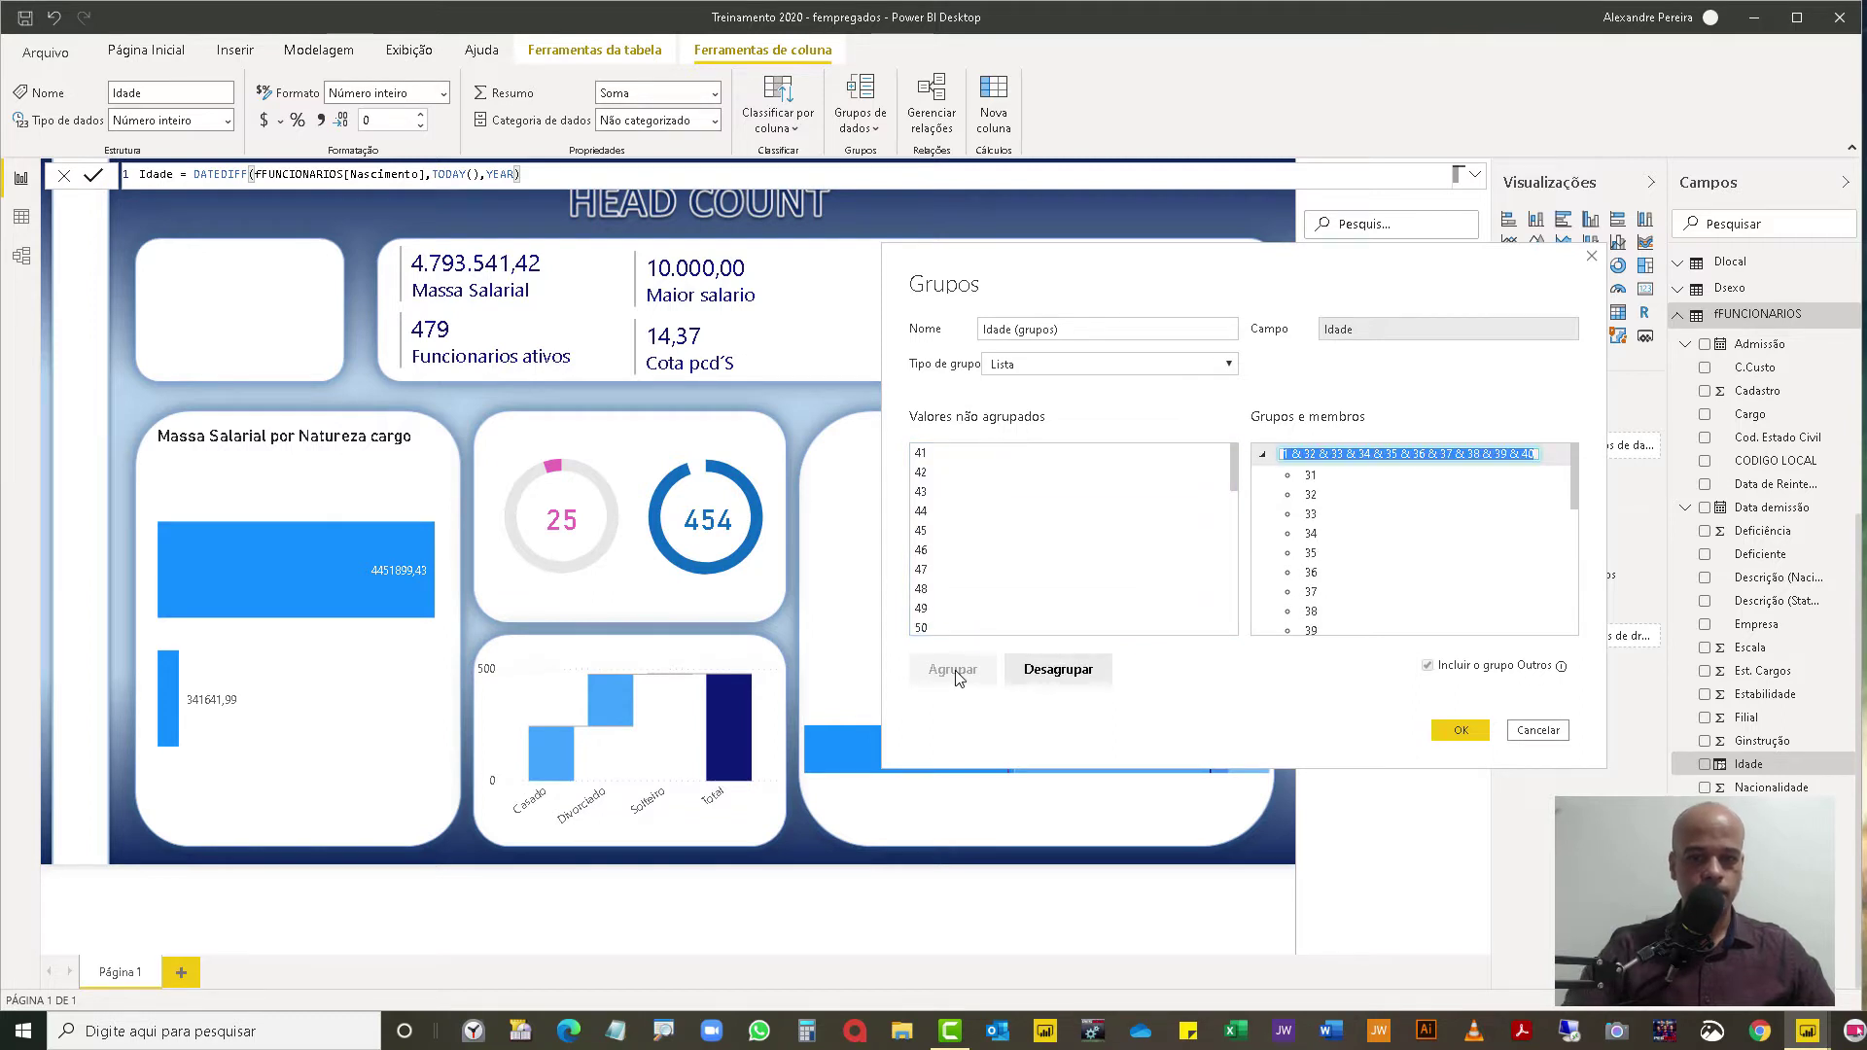
text(De )
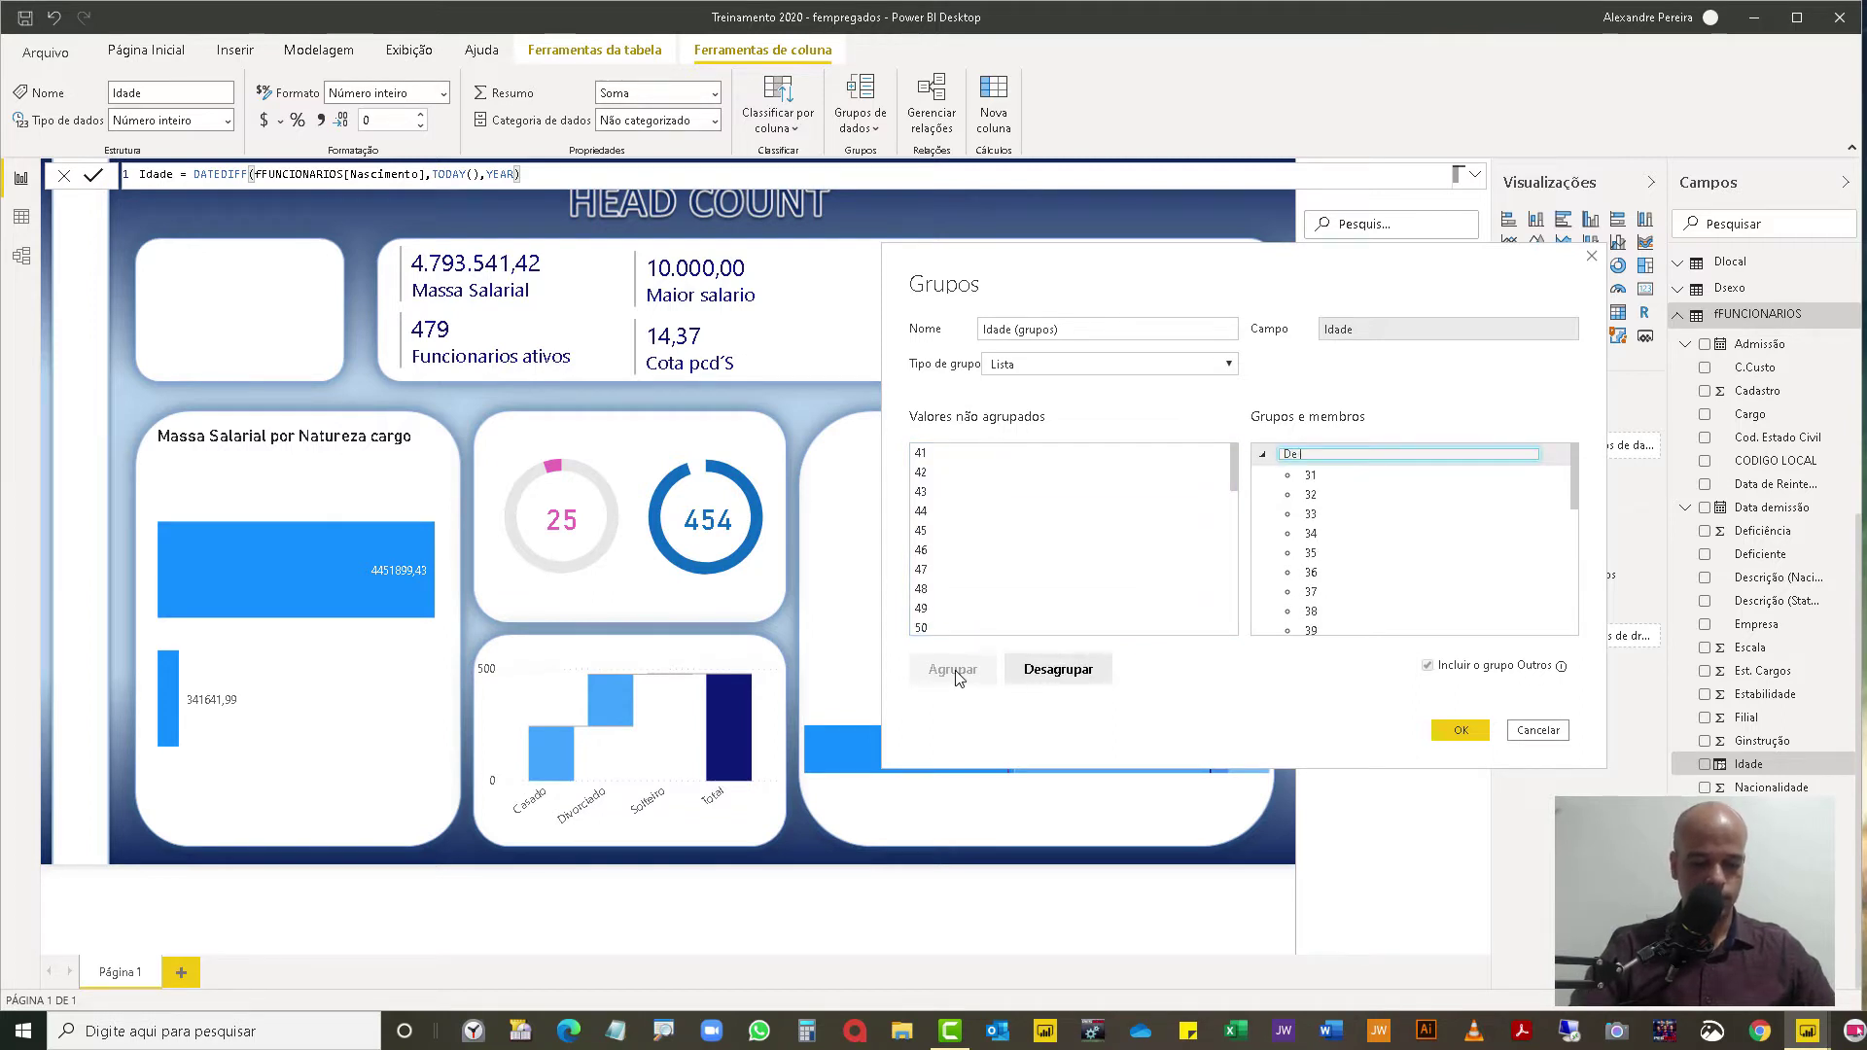
text(31 a)
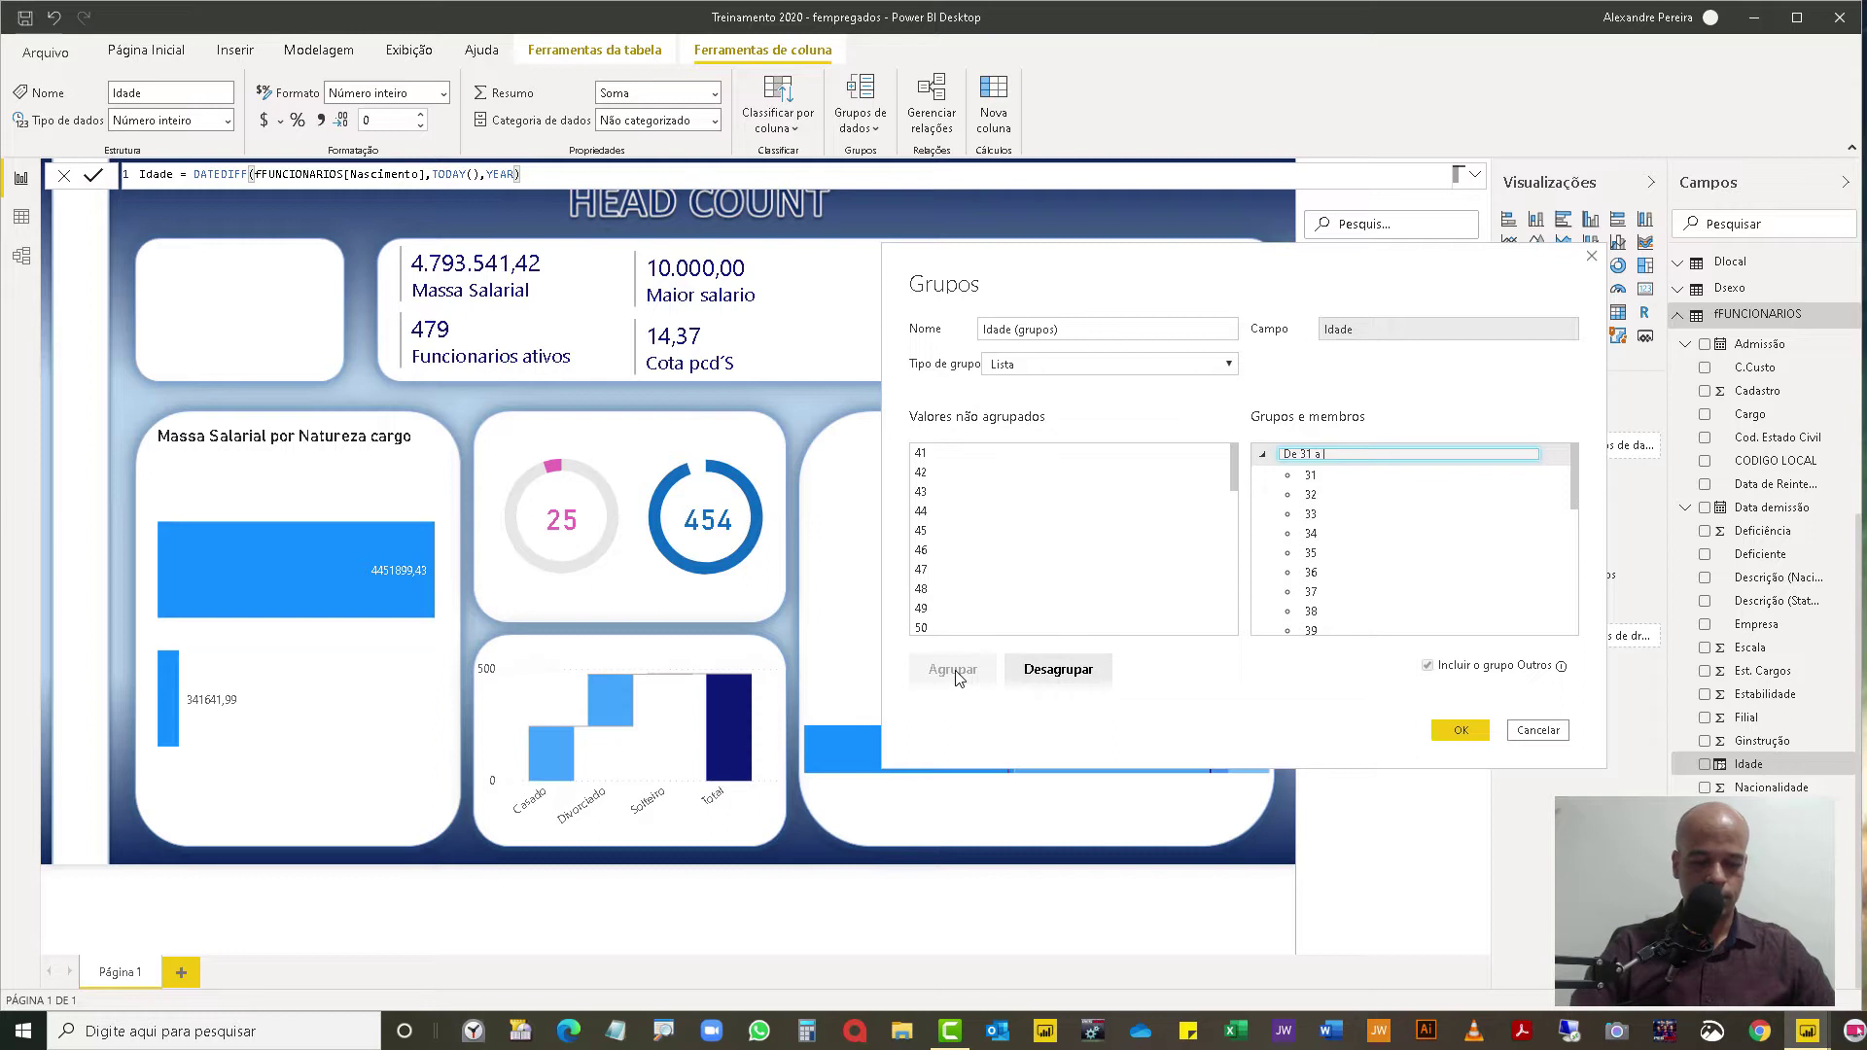
text( 40 Anos)
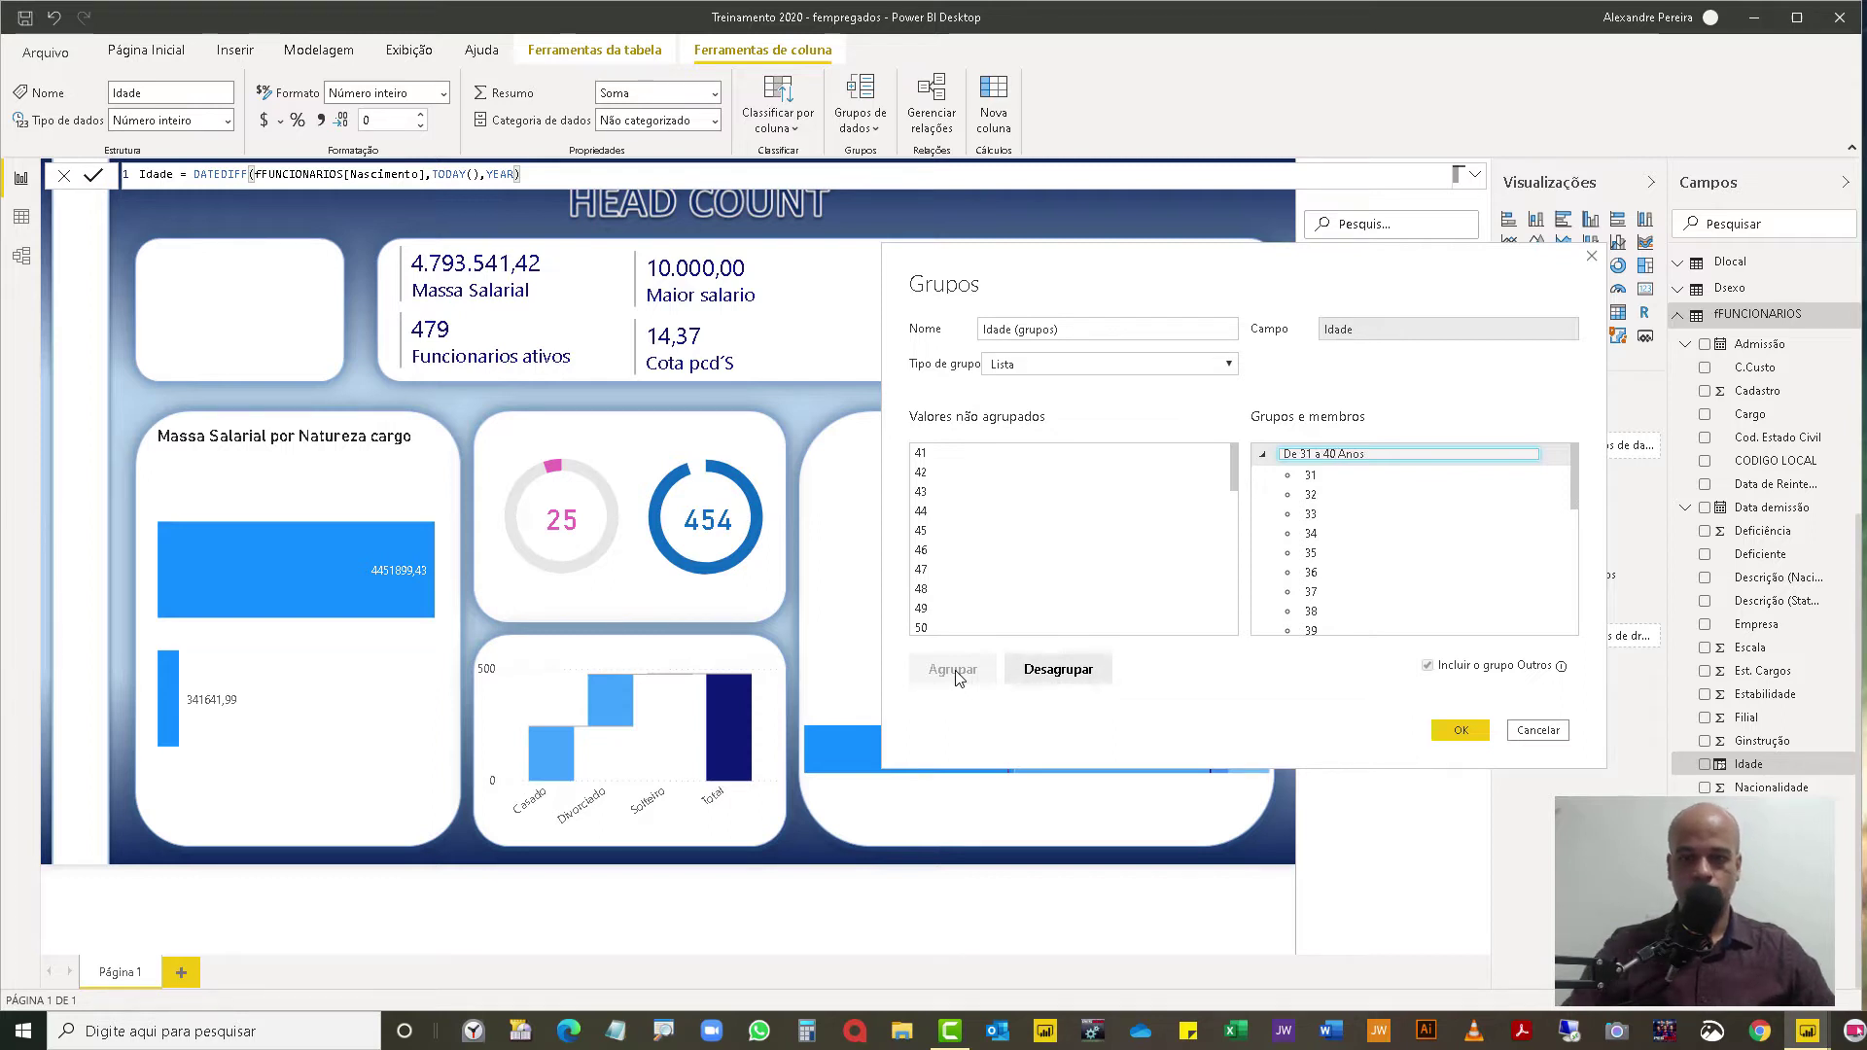
key(Return)
Step: Group the age values 41 through 50 and name the group "De 41 a 50 Anos"
drag(948, 460, 950, 534)
click(960, 688)
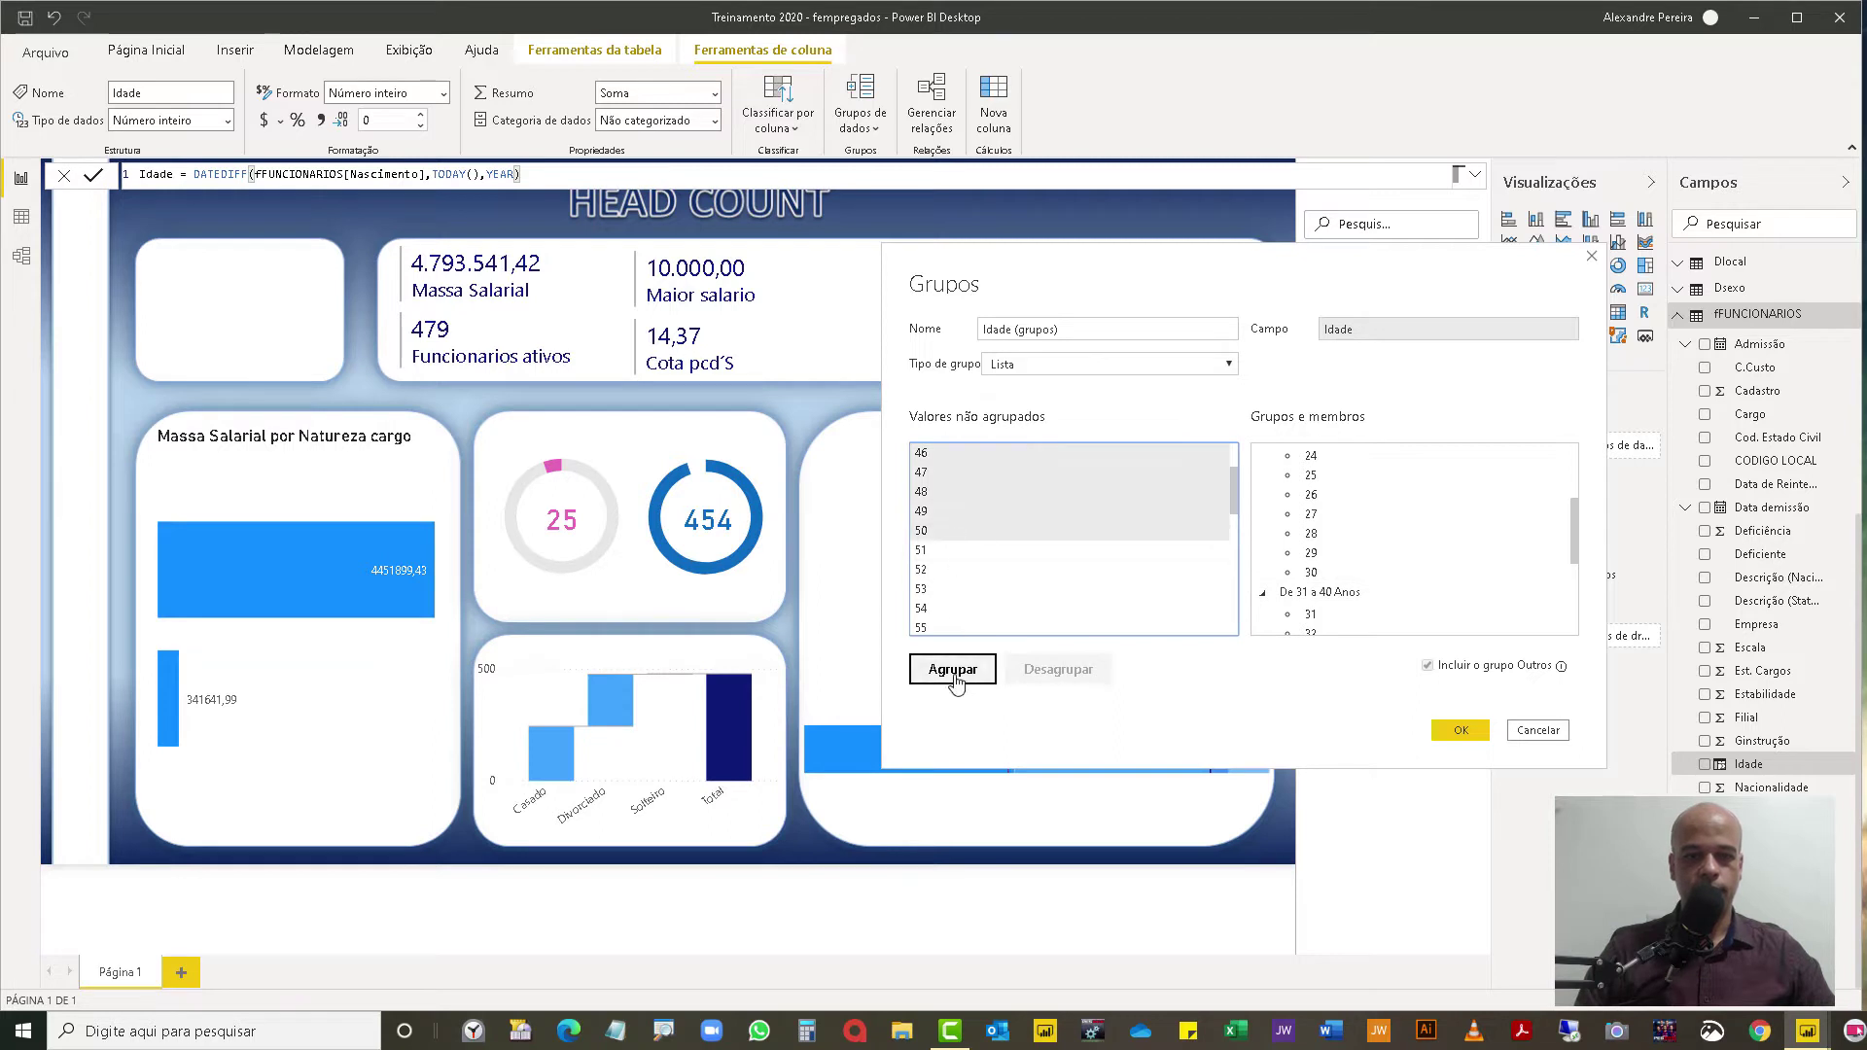
text(De)
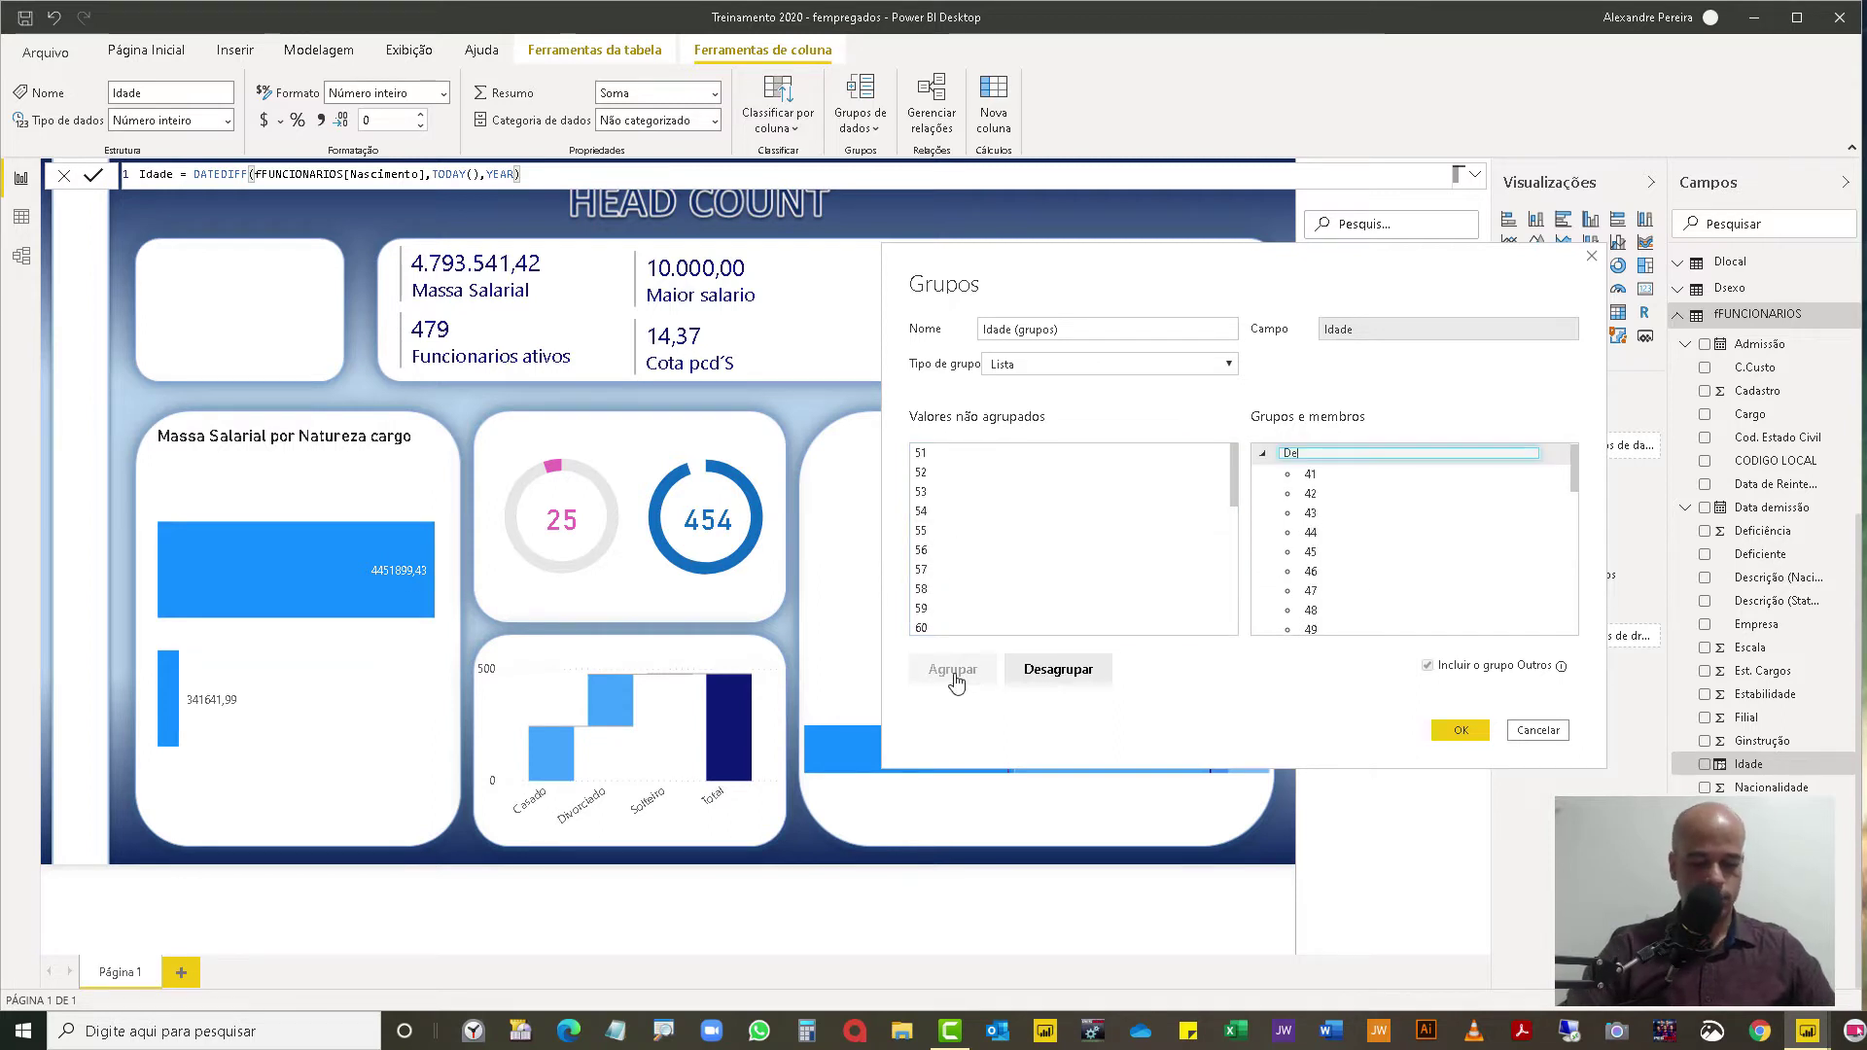
text( 41 a 50 Anos)
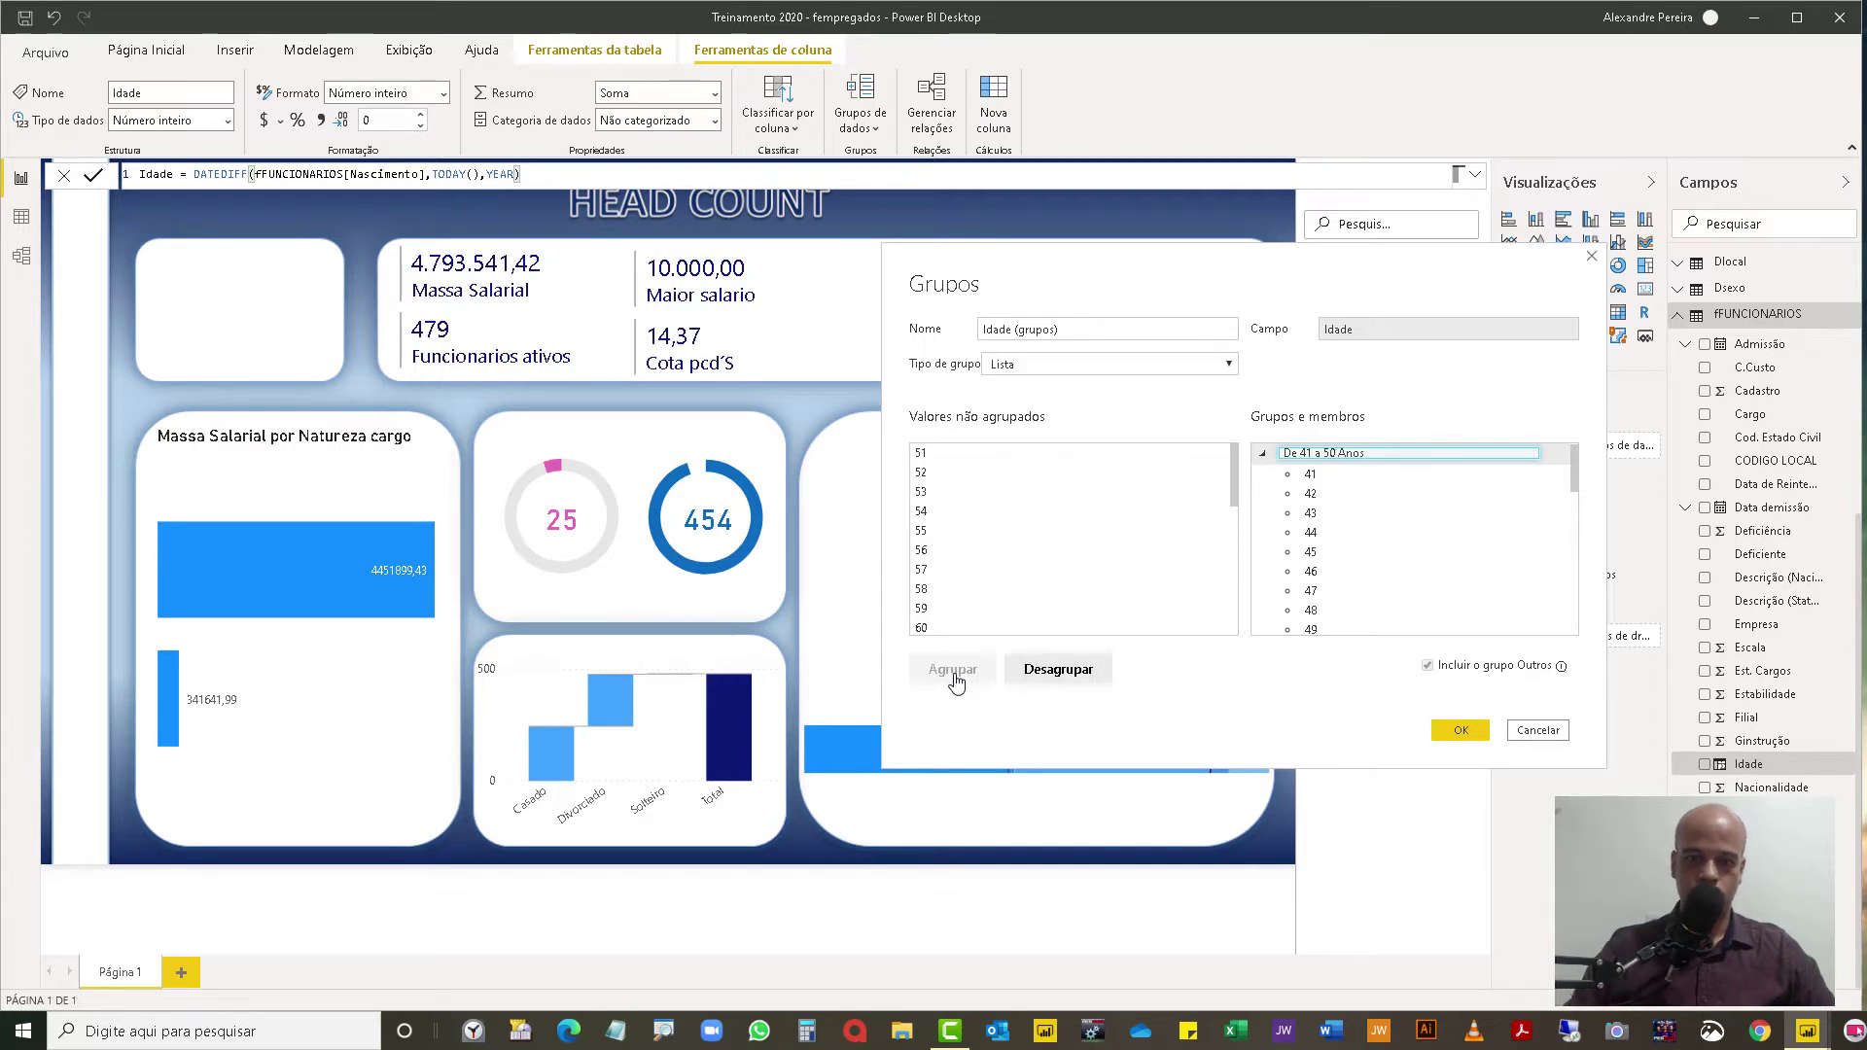
Step: Group the age values 51 through 115, name the group "Acima de 50 Anos", and apply the age groups
click(940, 453)
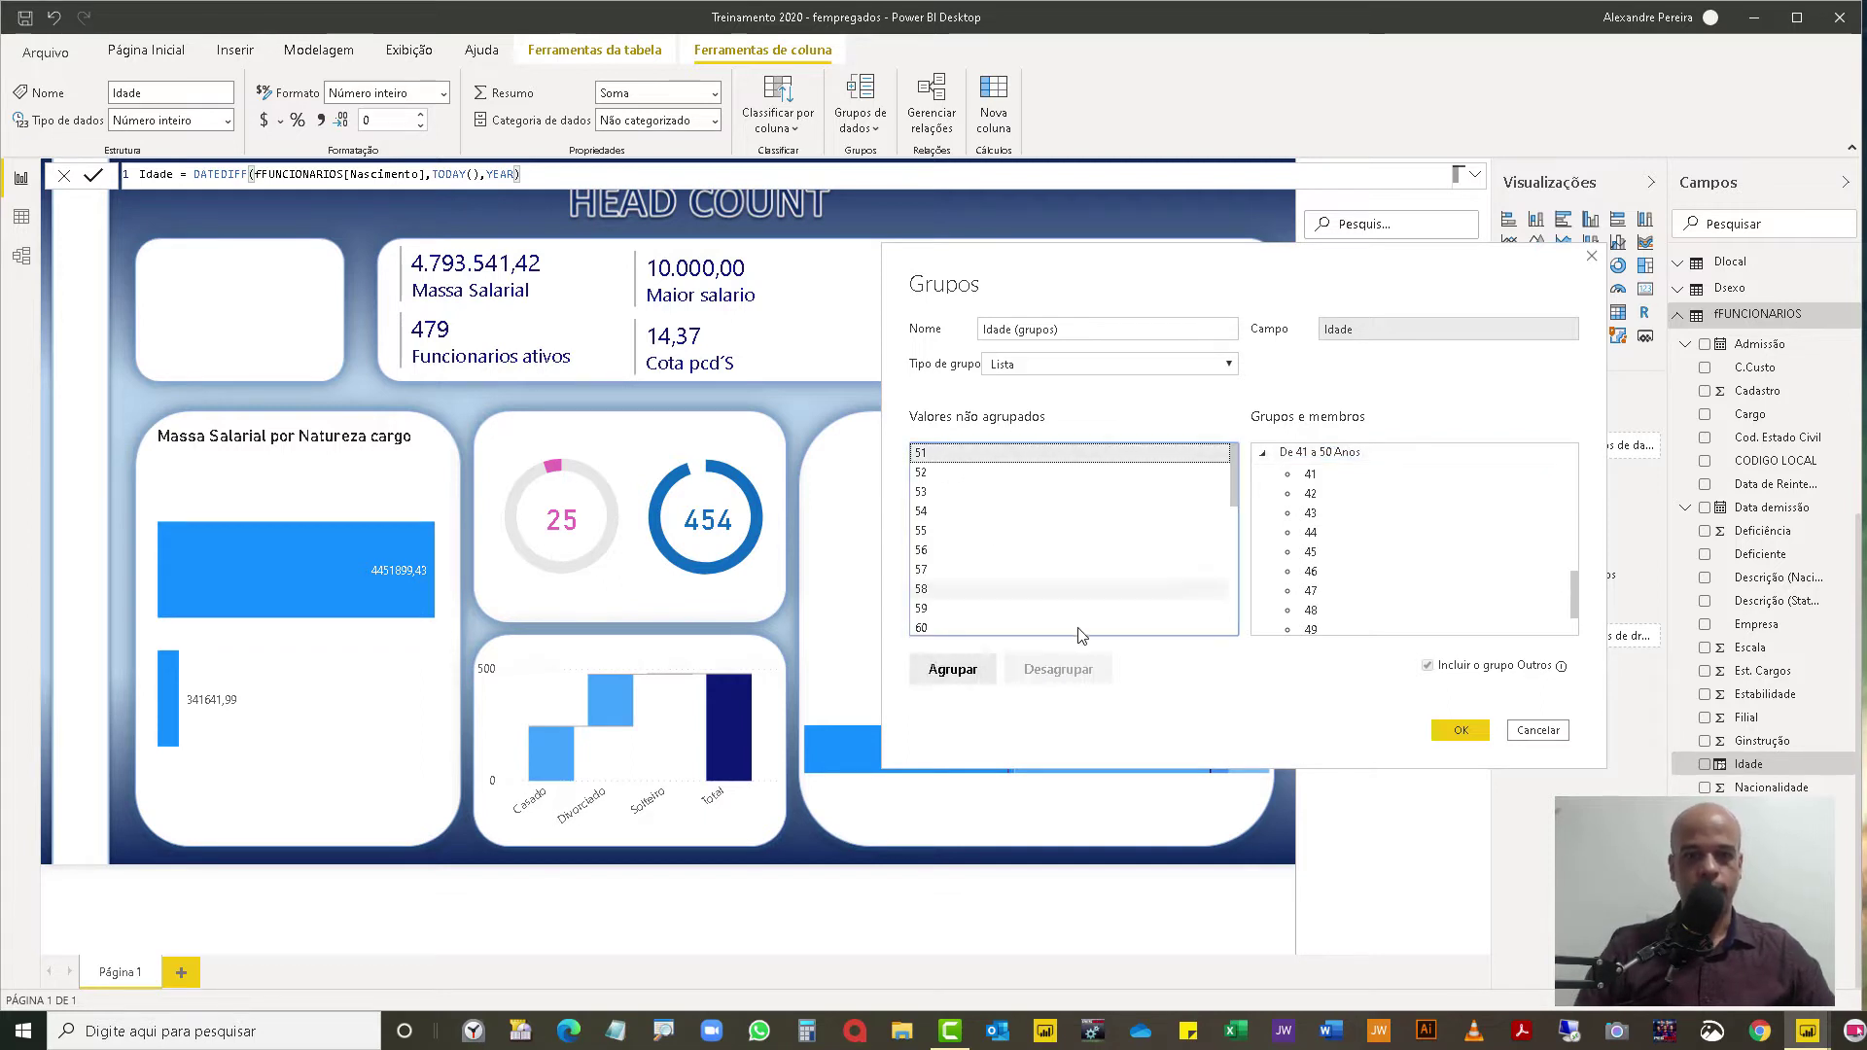
scroll(987, 637, down, 7)
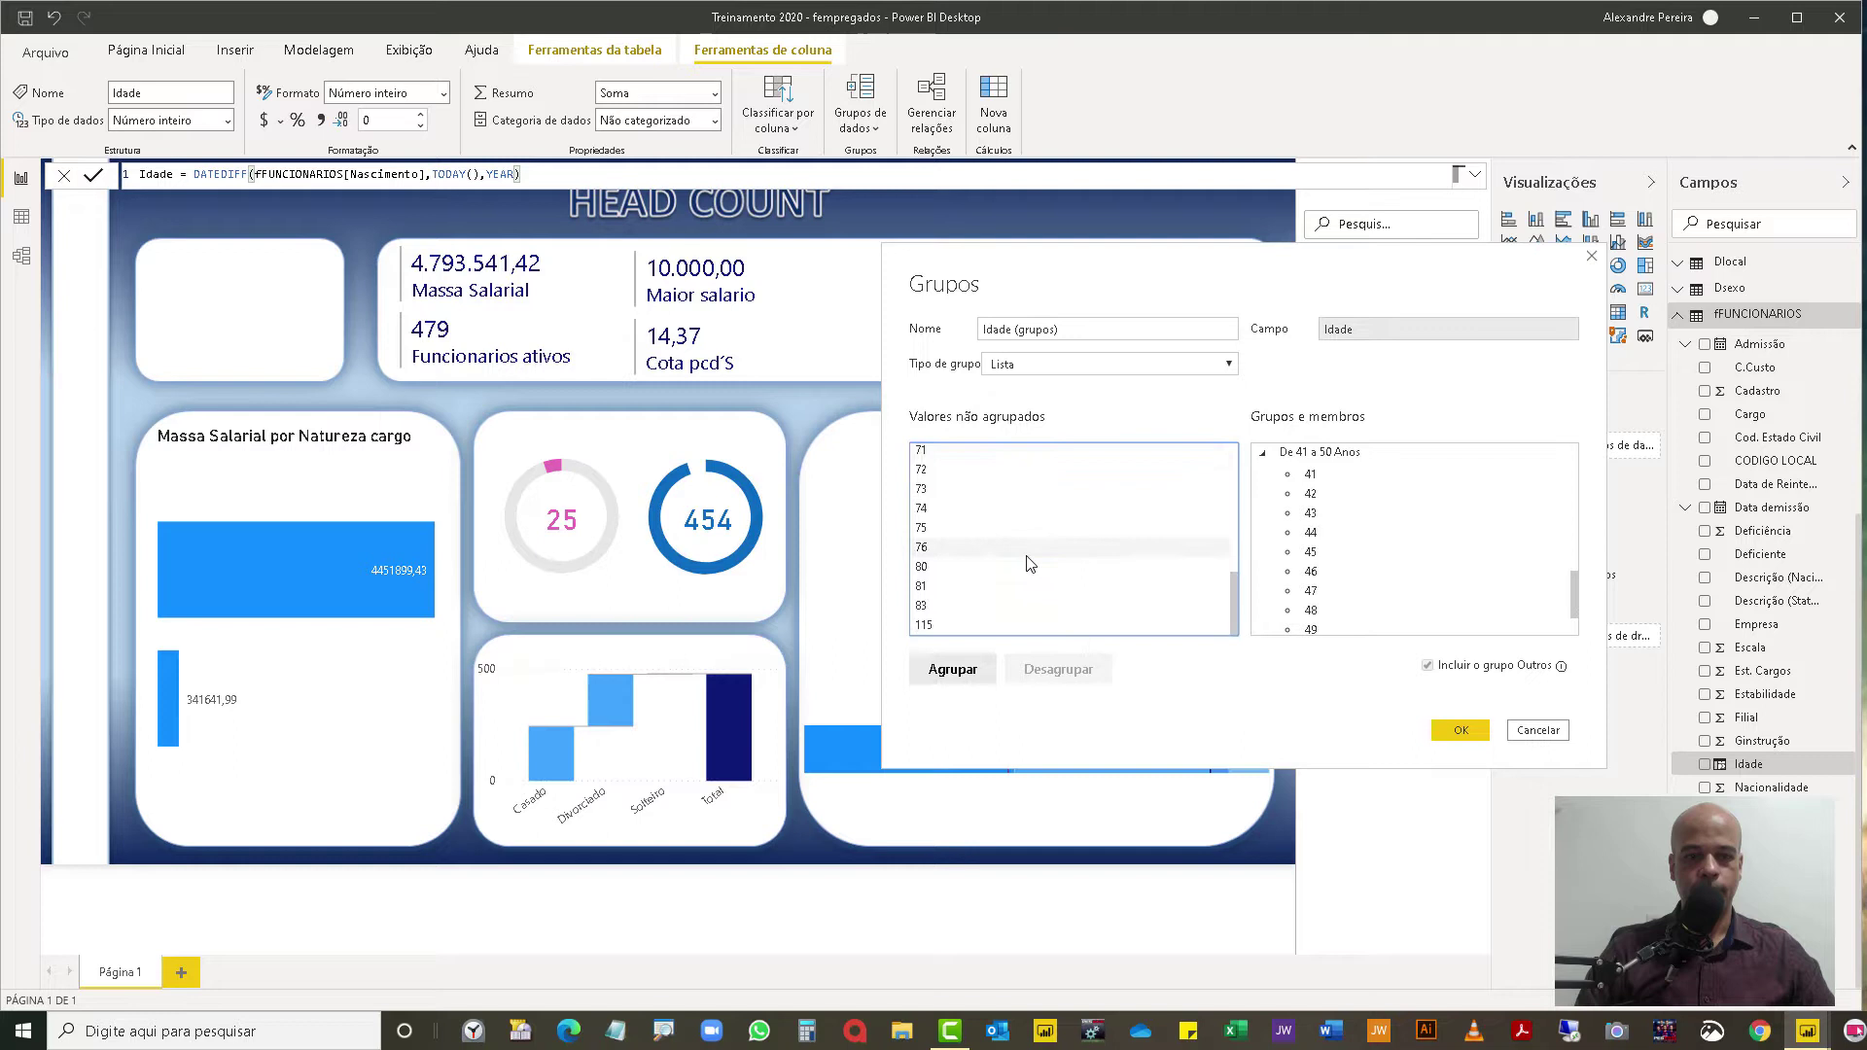
shift+click(980, 628)
click(952, 669)
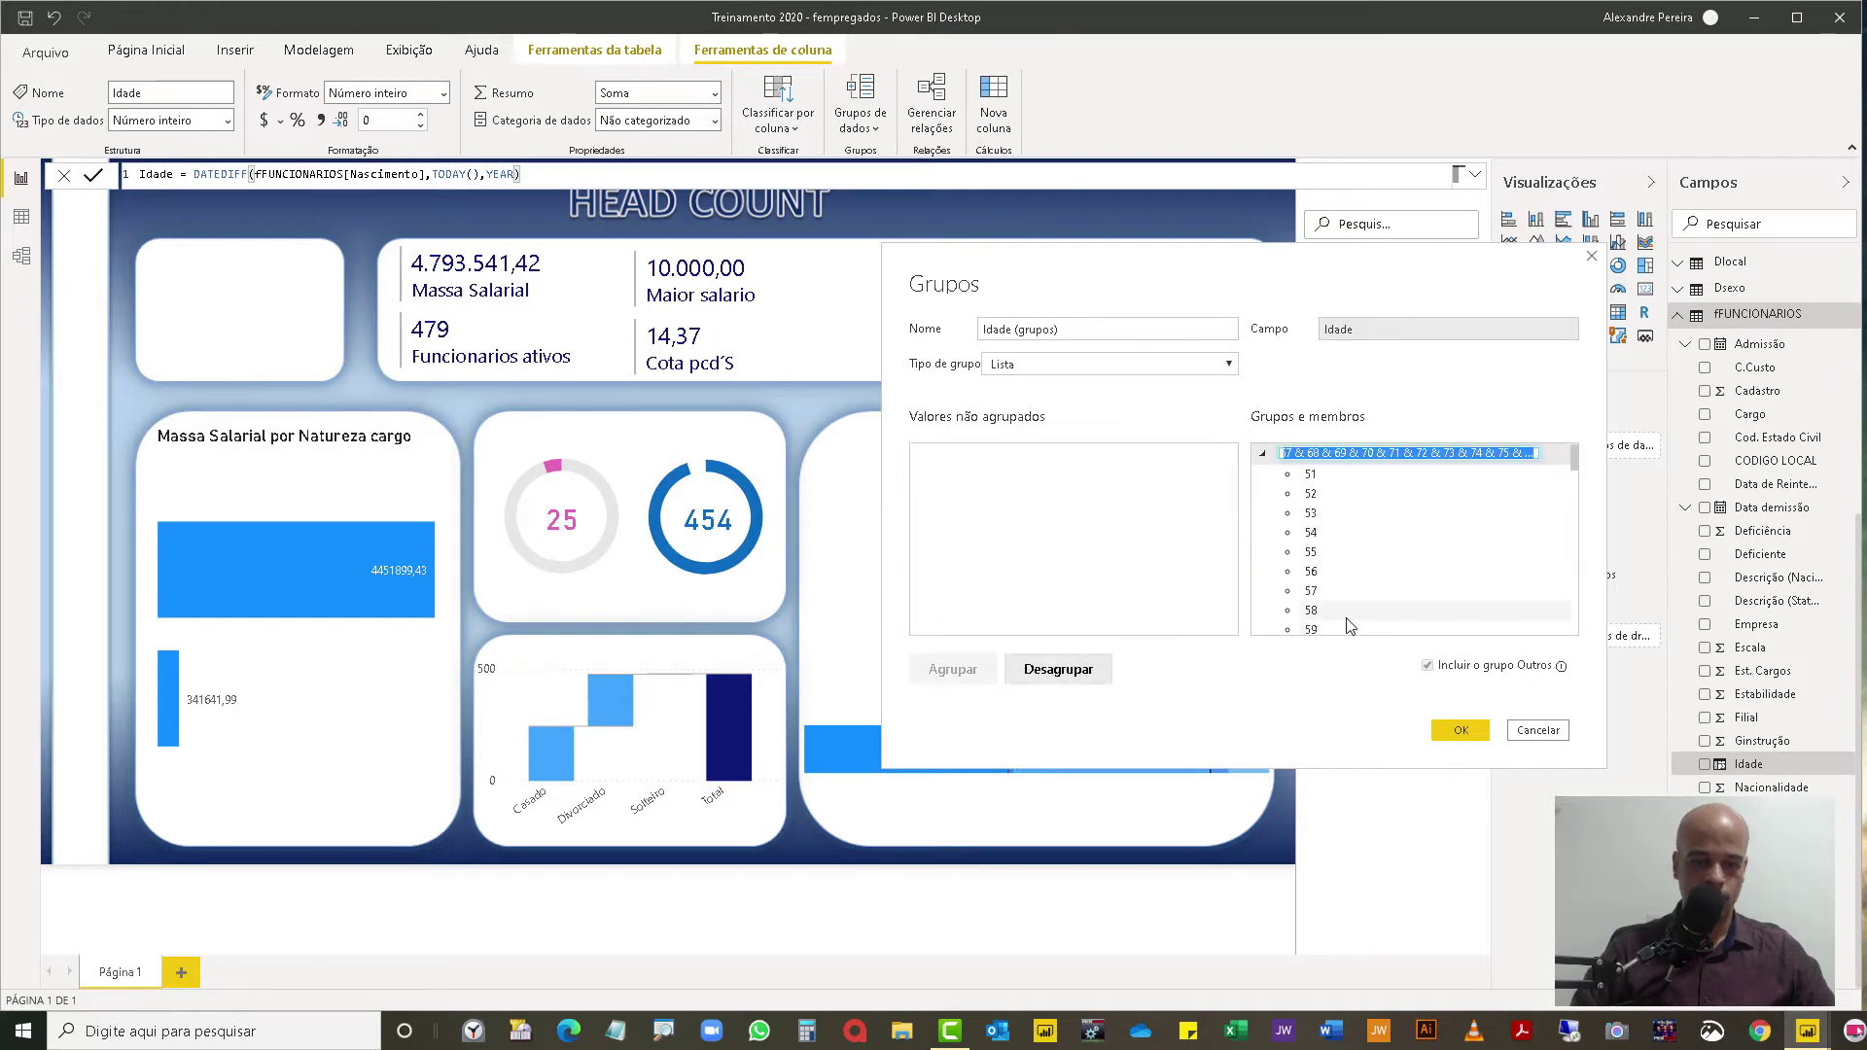
text(Acima de 50 A)
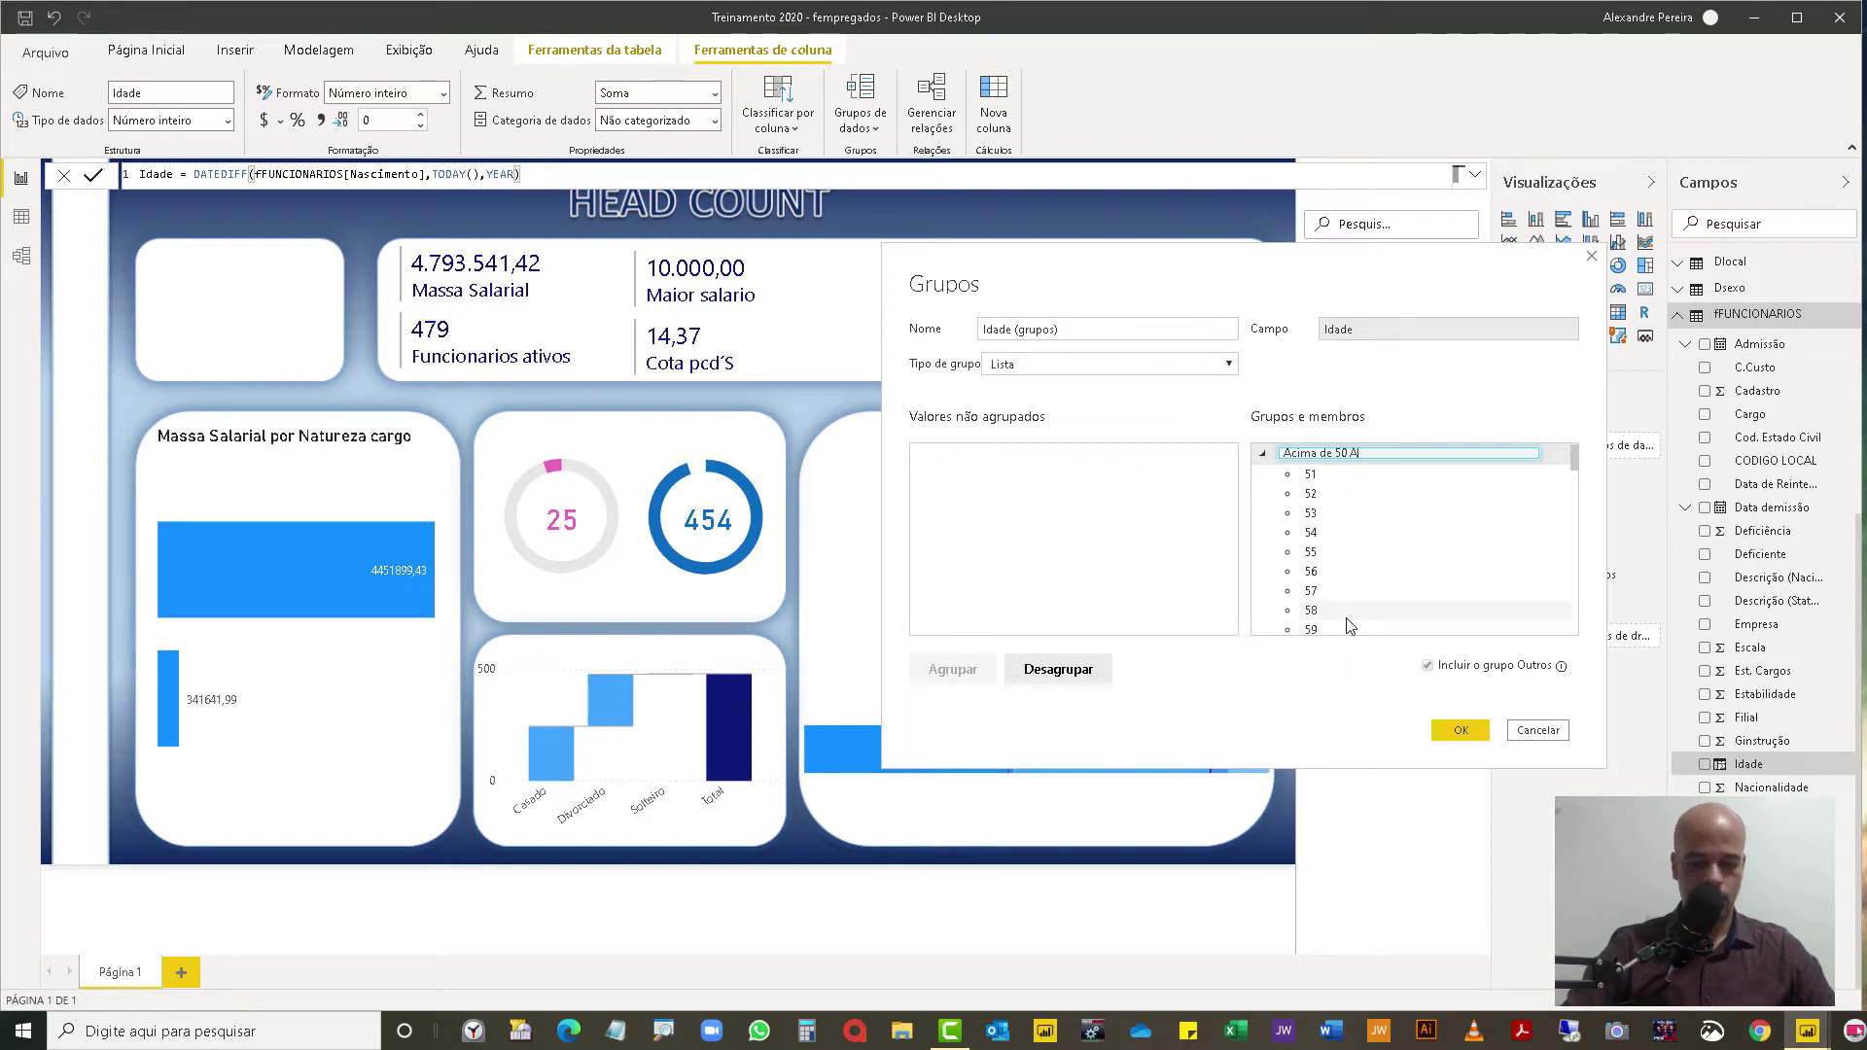
text(s)
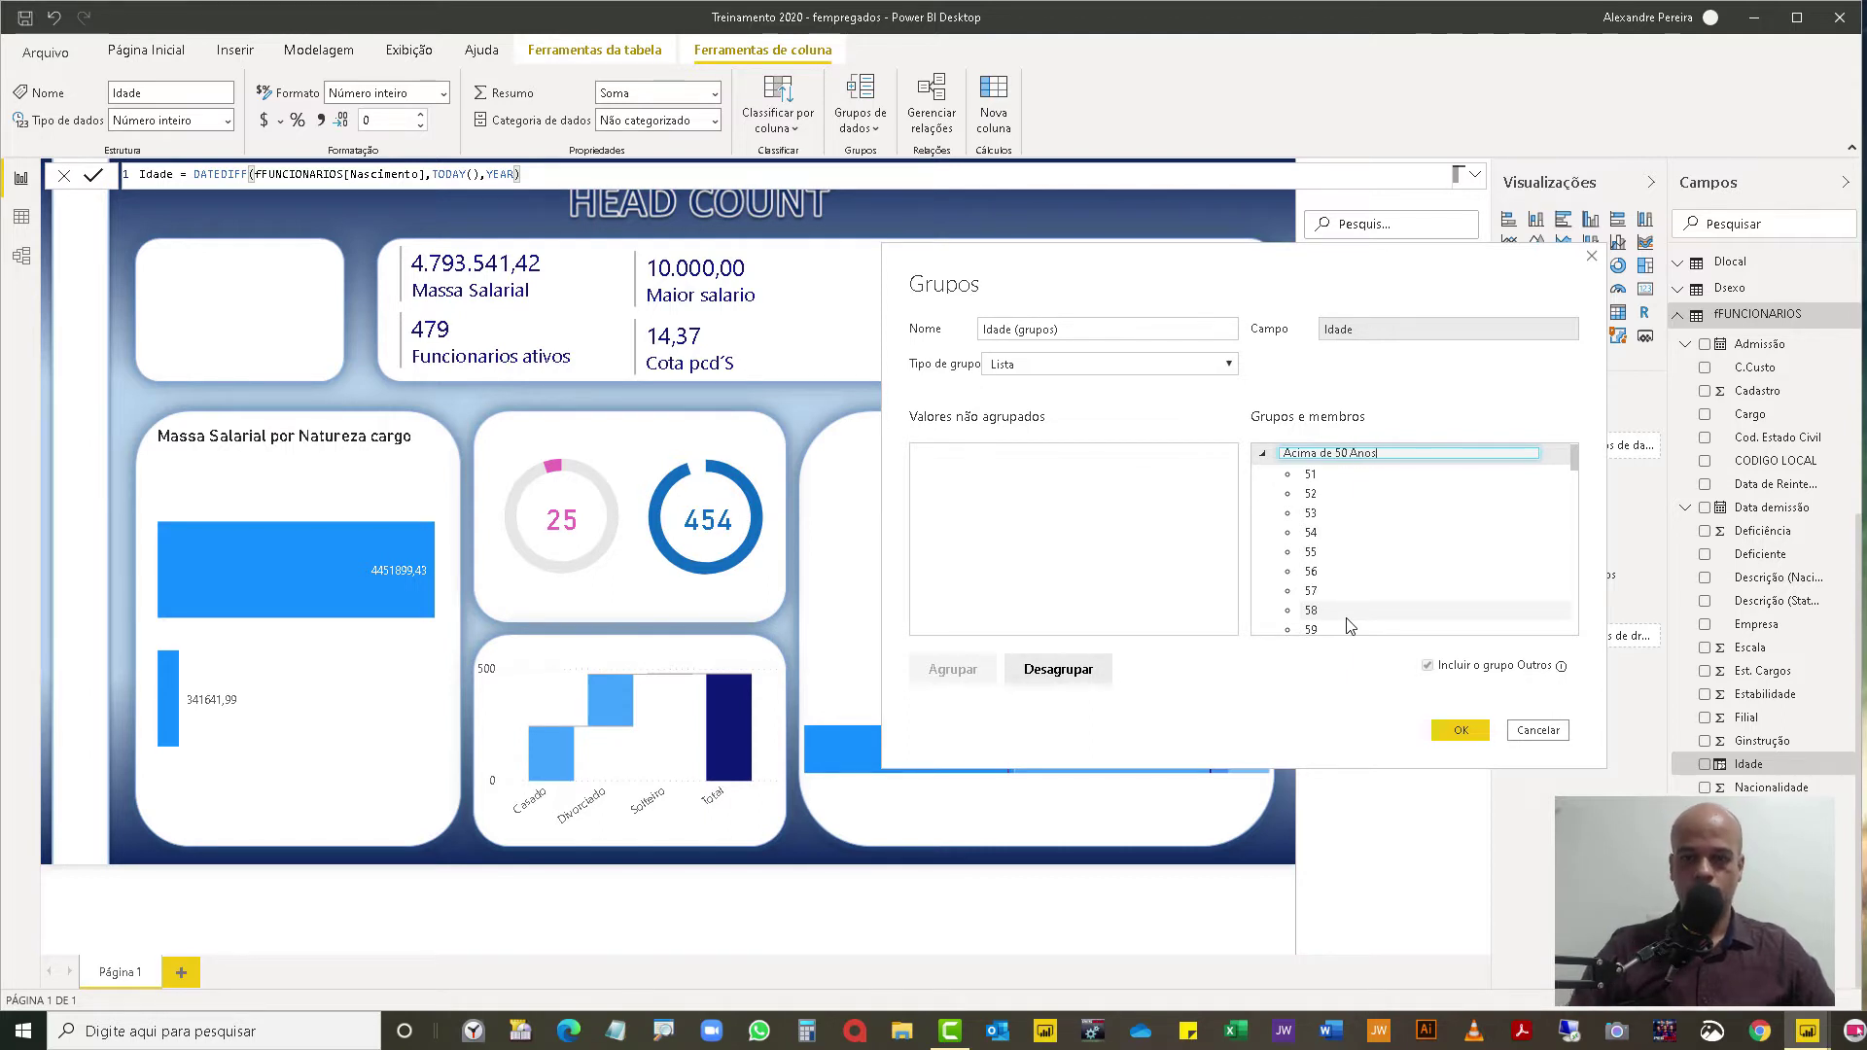
click(1479, 731)
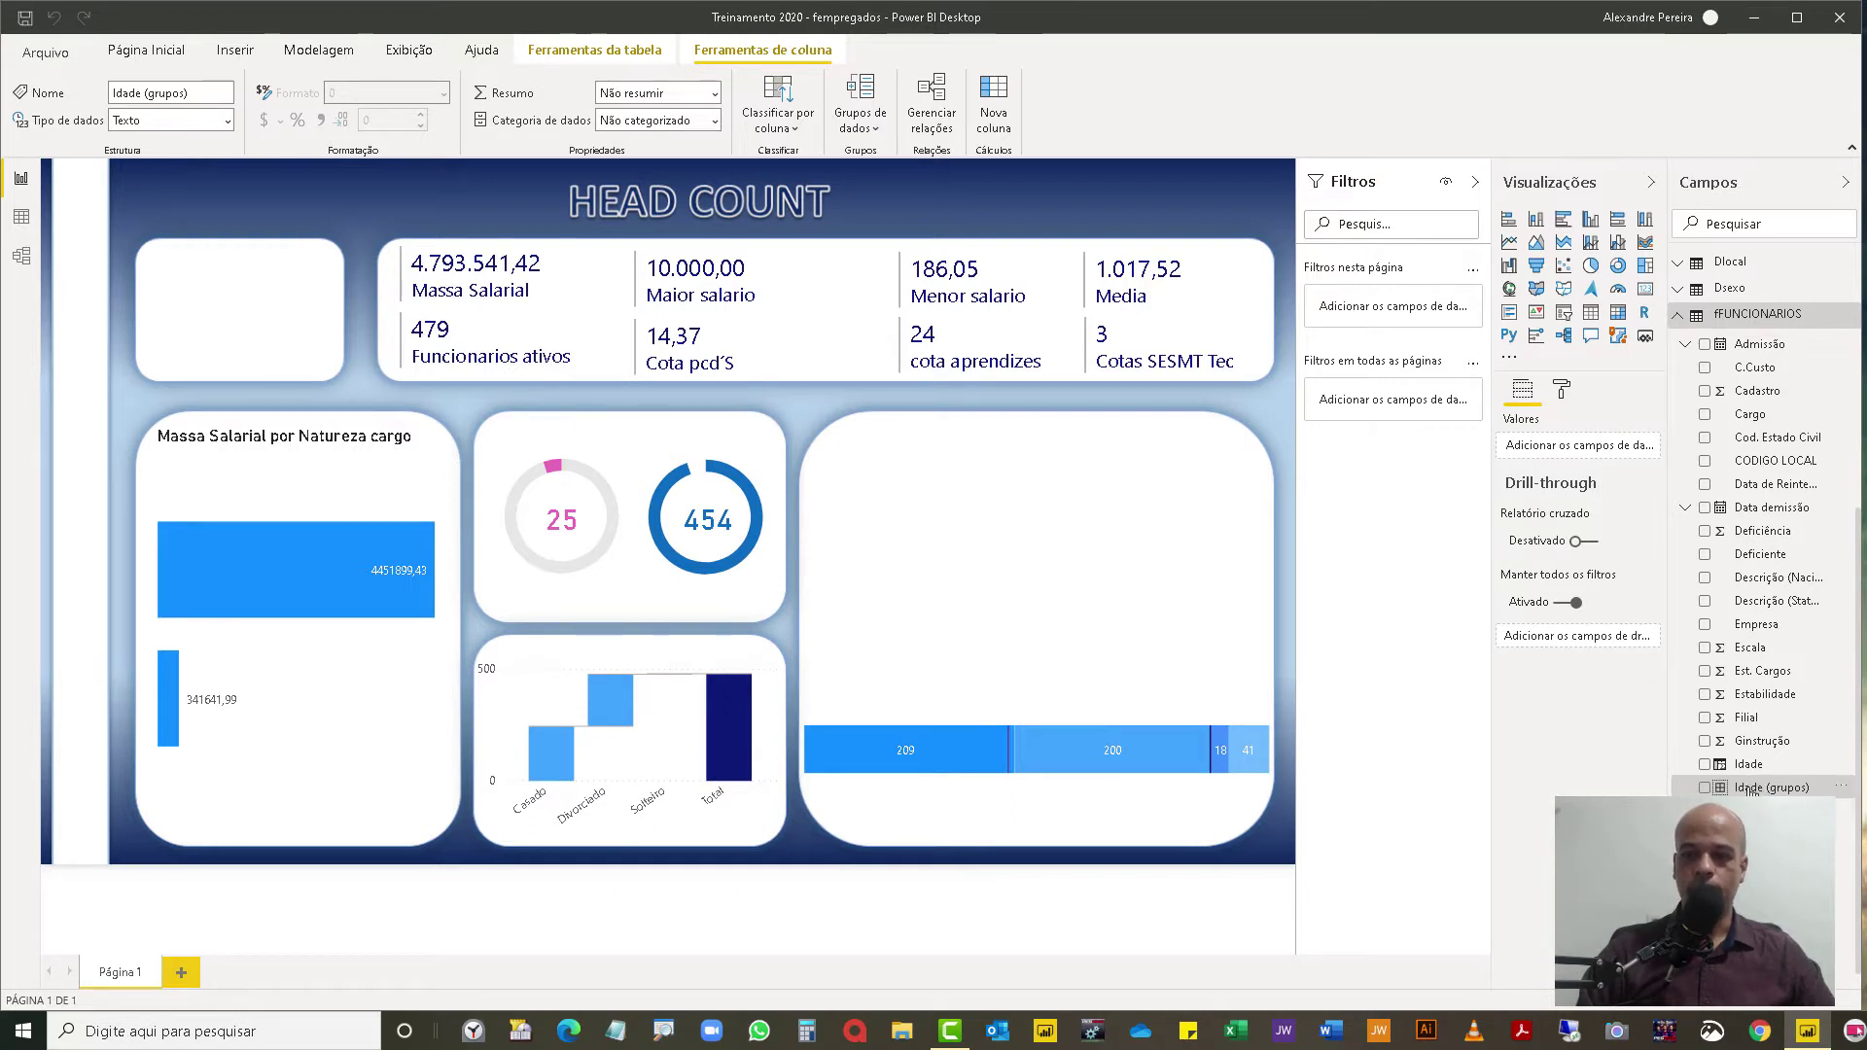
Step: Add an enlarged table of Idade (grupos) with Funcionarios ativos above the stacked bar in the large card
drag(1811, 790, 993, 536)
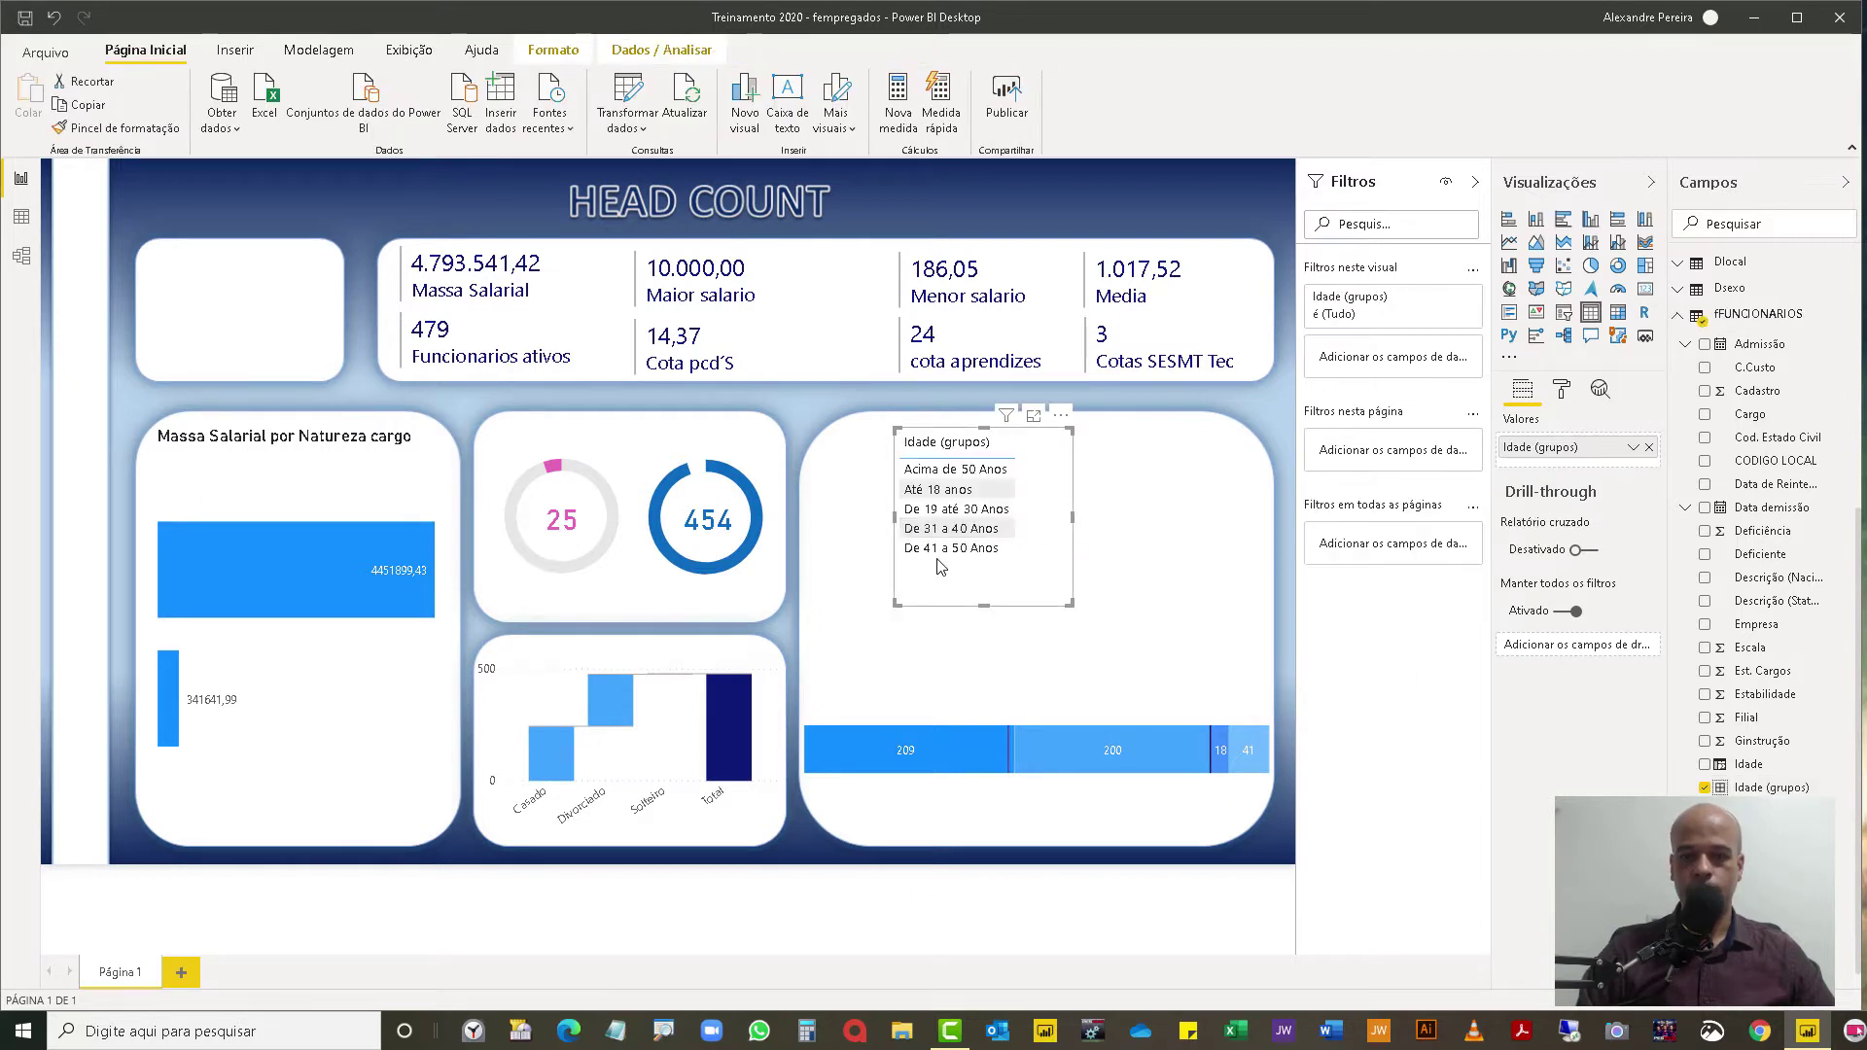
drag(1065, 597, 1153, 639)
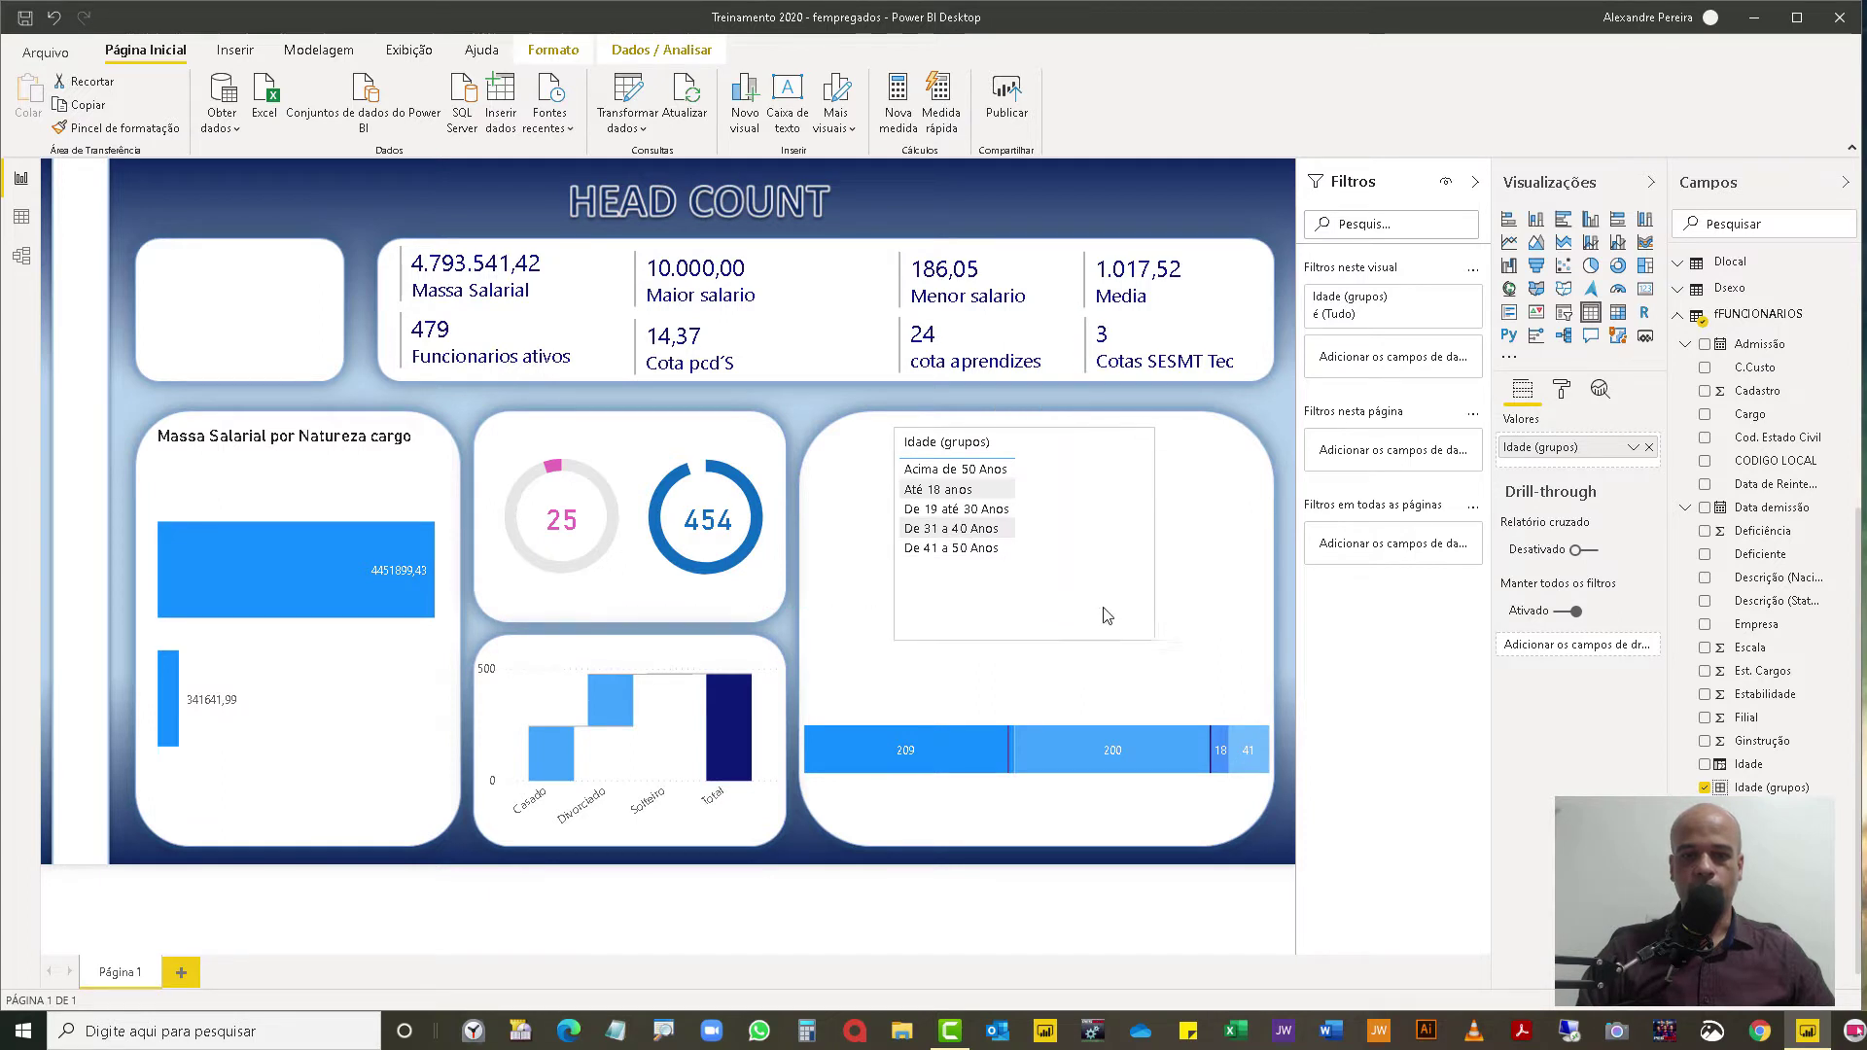
drag(1050, 611, 1037, 612)
scroll(1755, 612, up, 5)
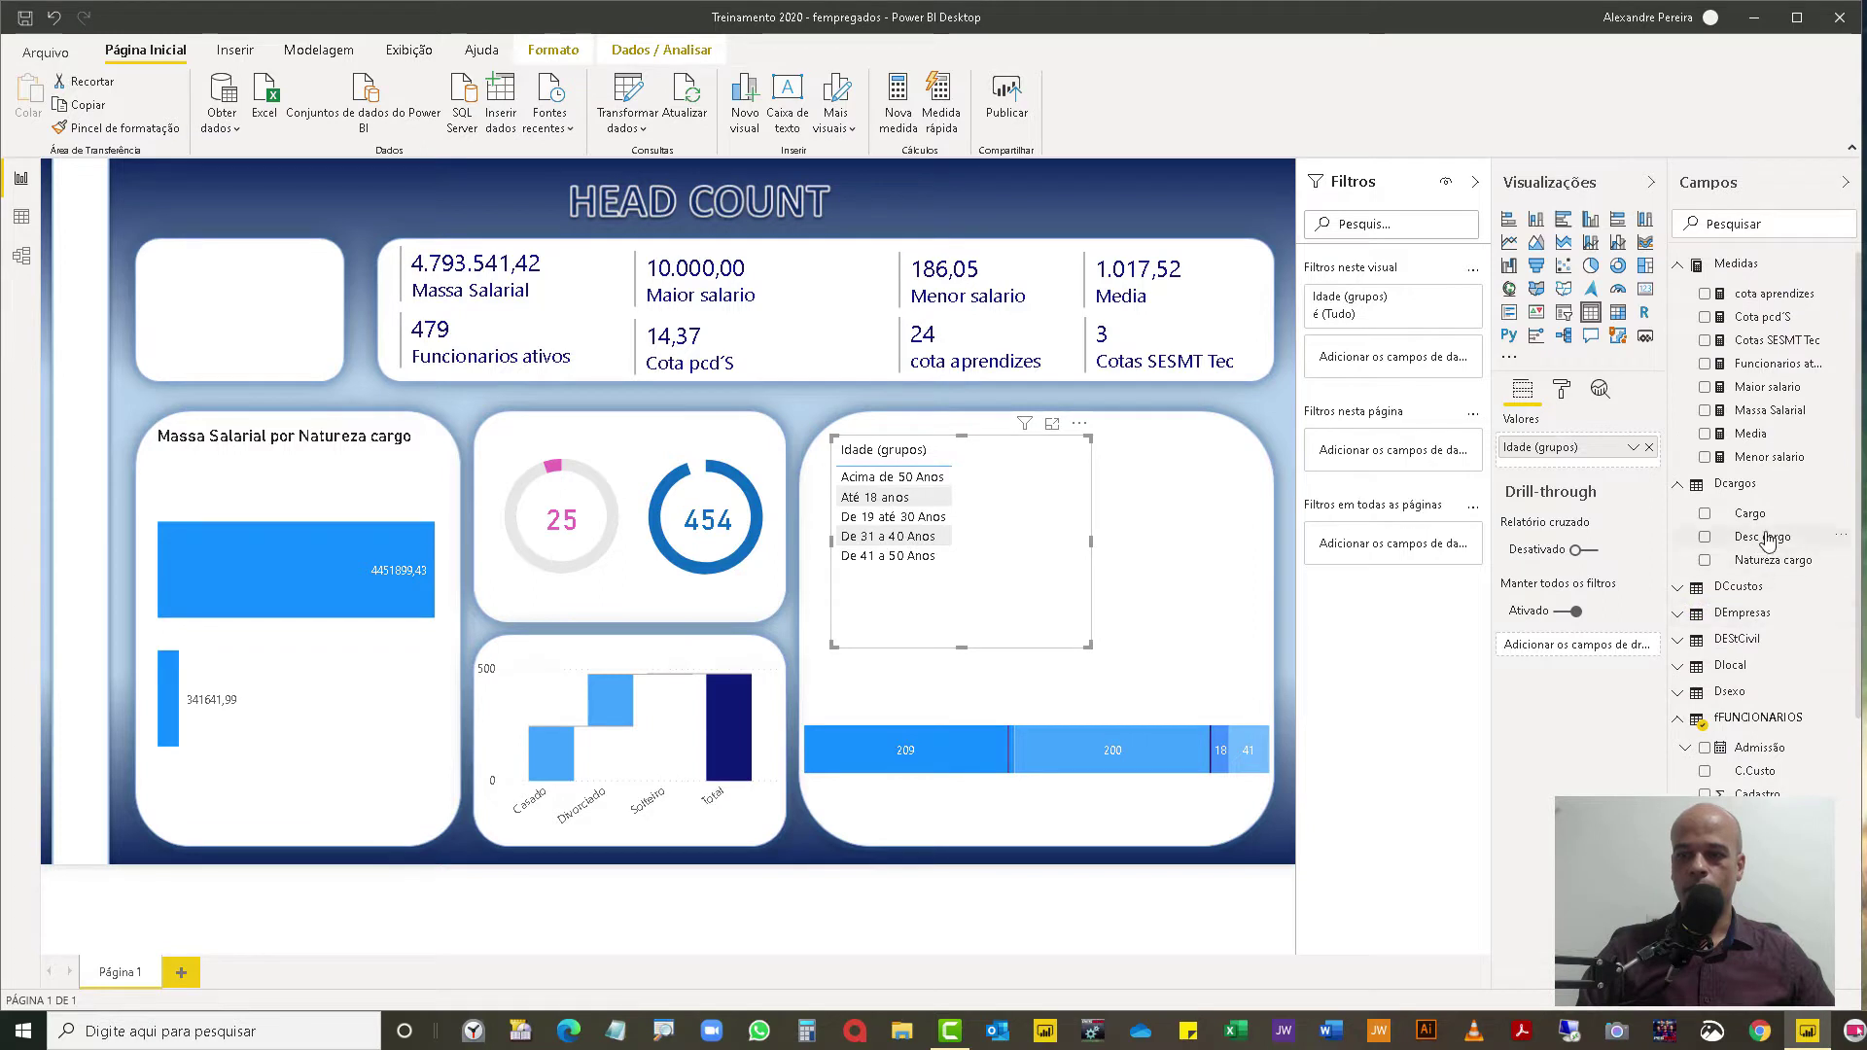
drag(1800, 371, 1639, 473)
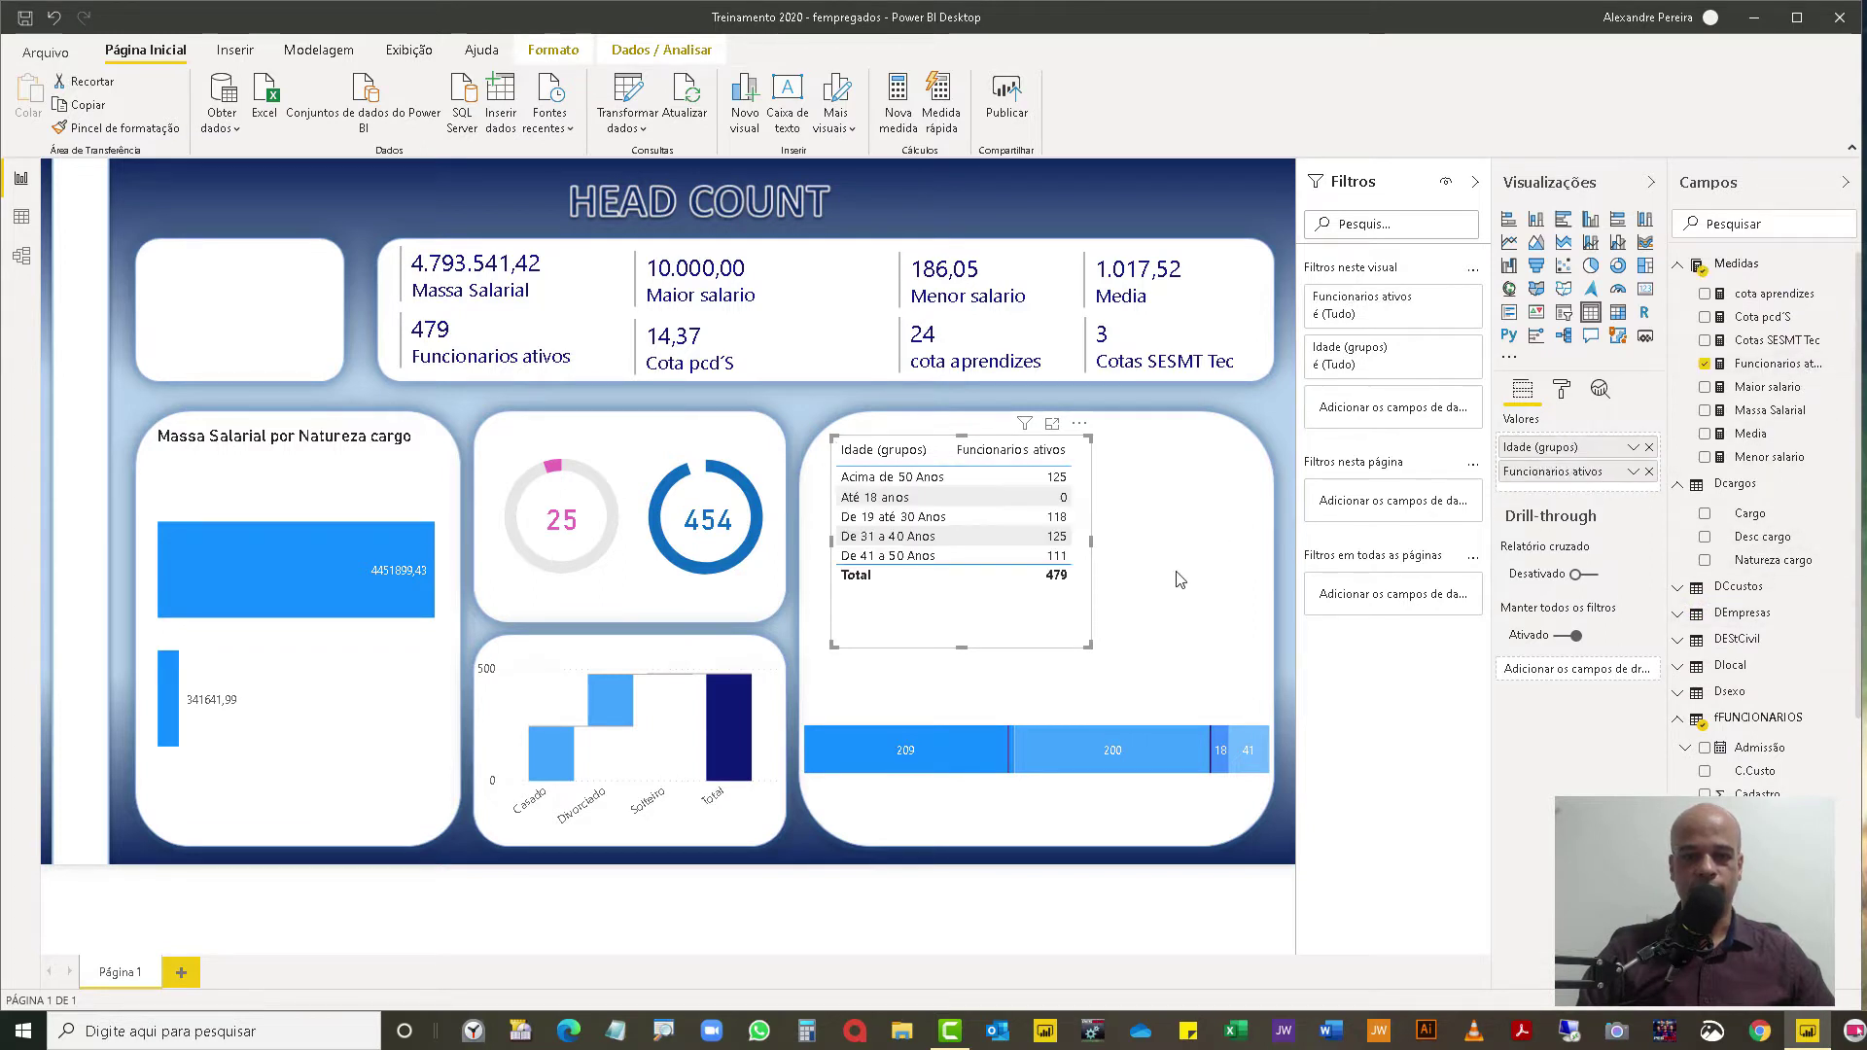
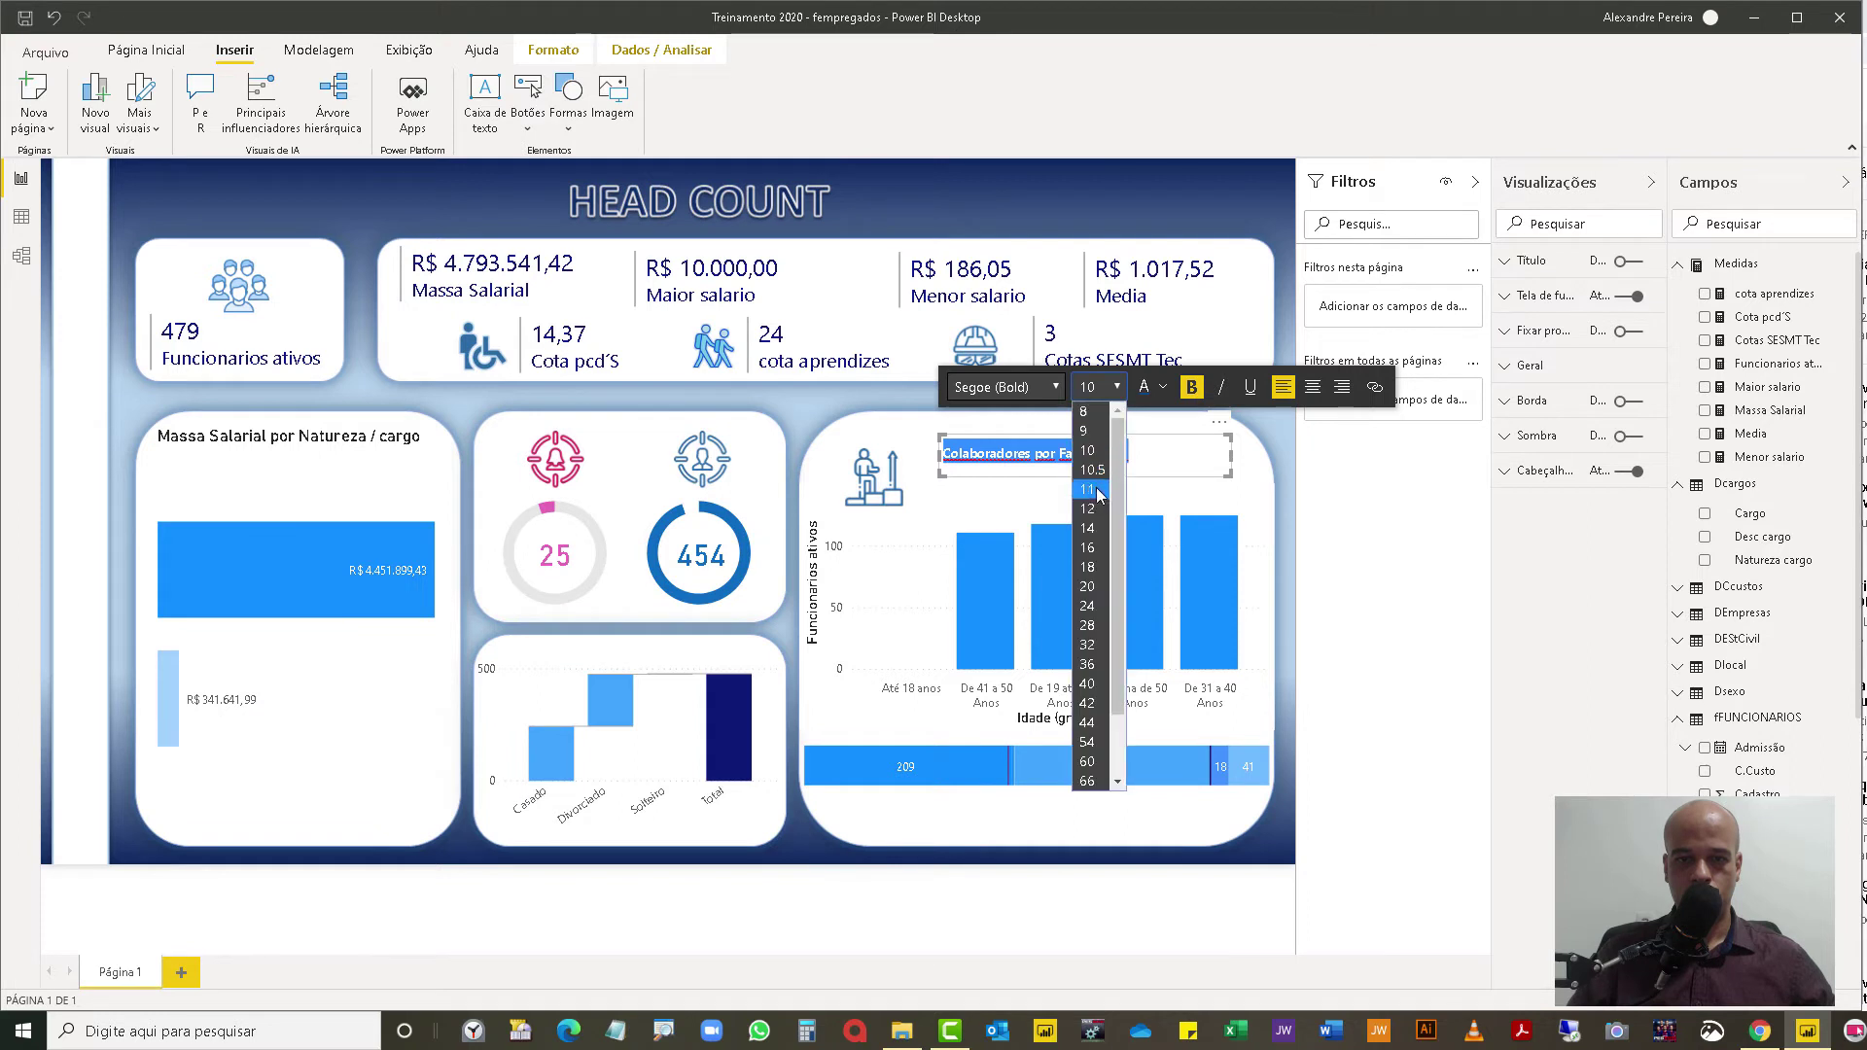
Step: Set the "Colaboradores por Faixa Etária" title to font size 14 and centre its text
click(1097, 530)
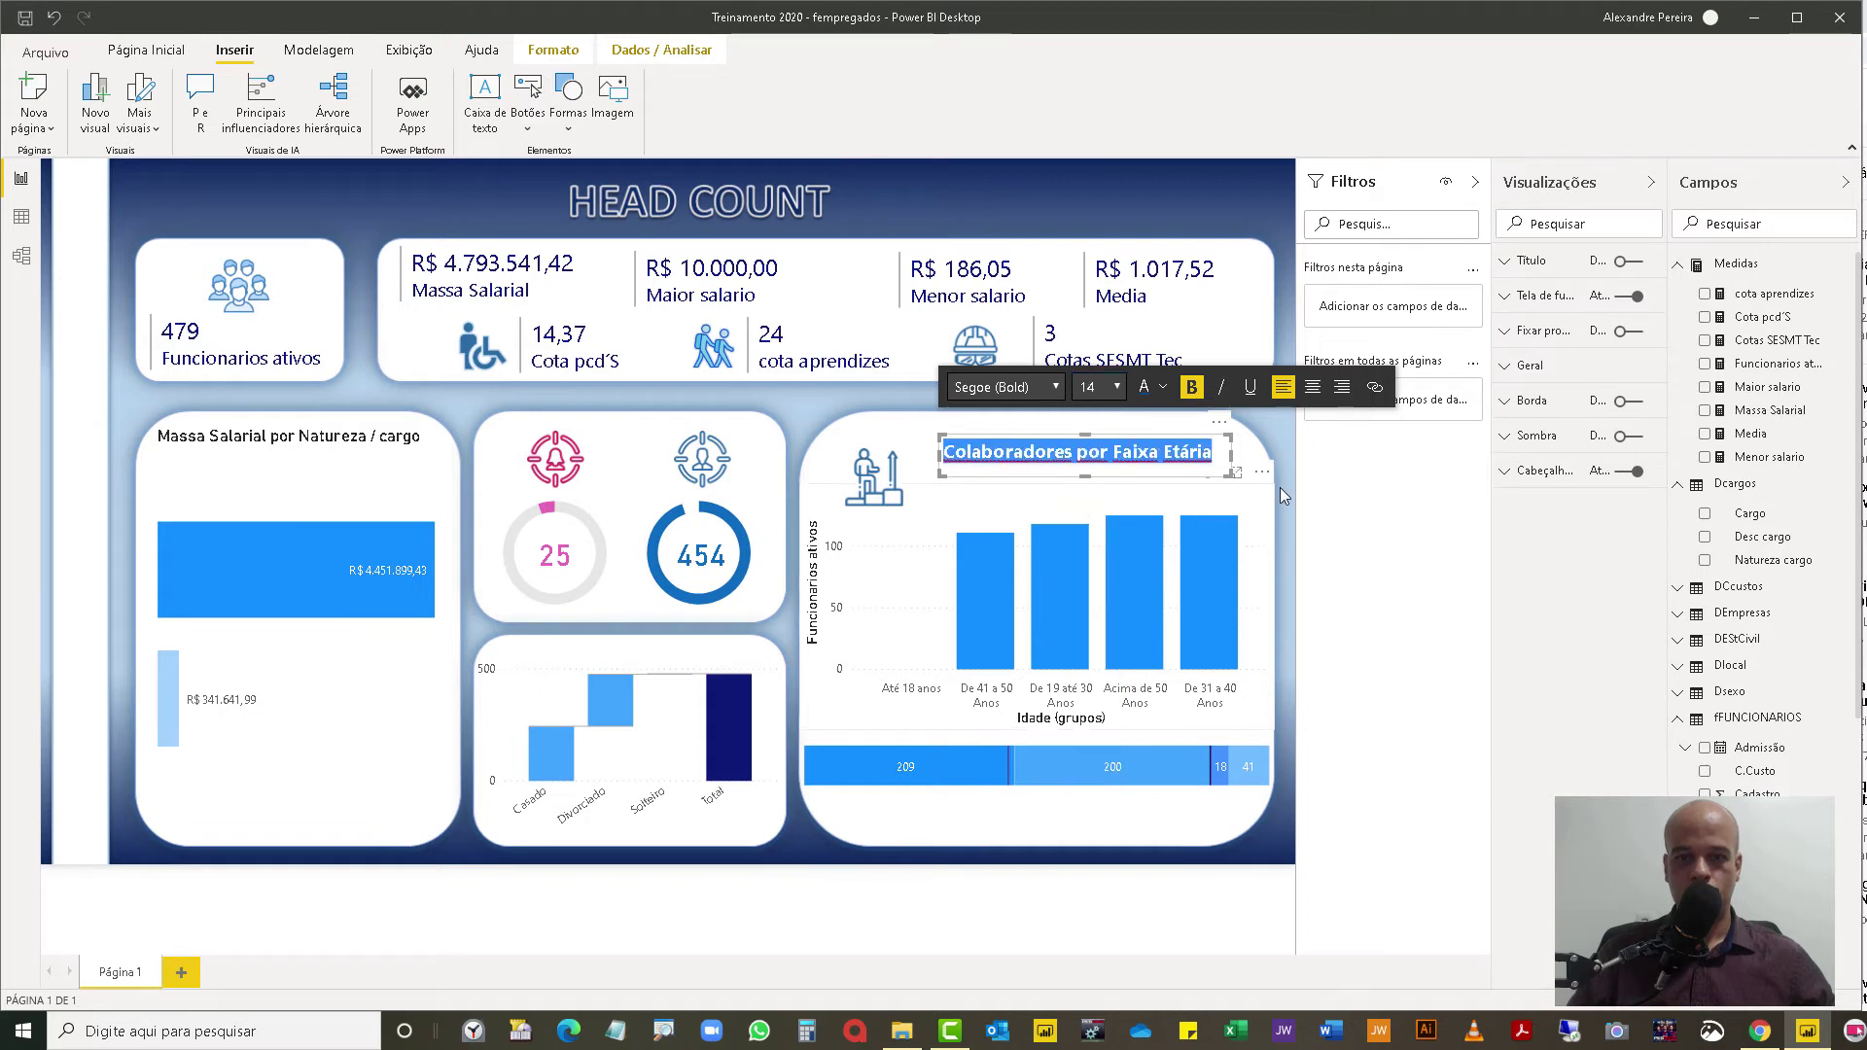
click(1310, 394)
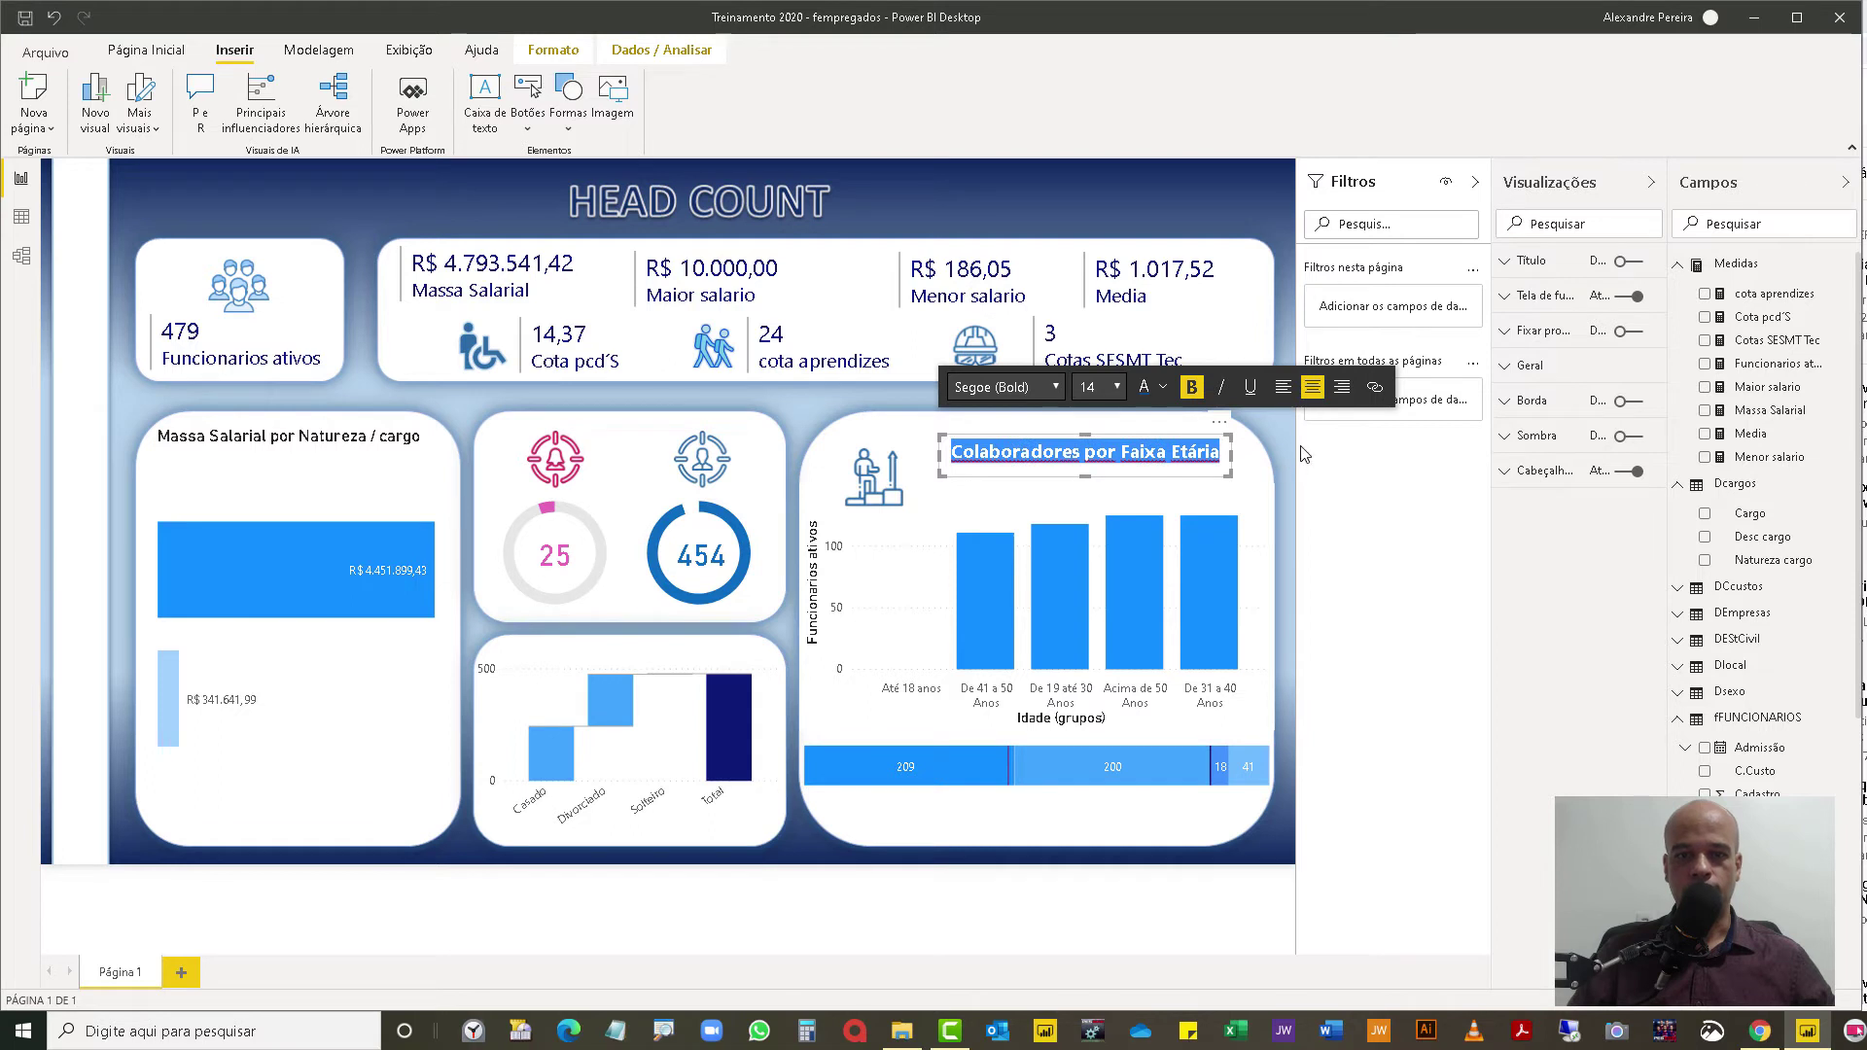
click(1304, 454)
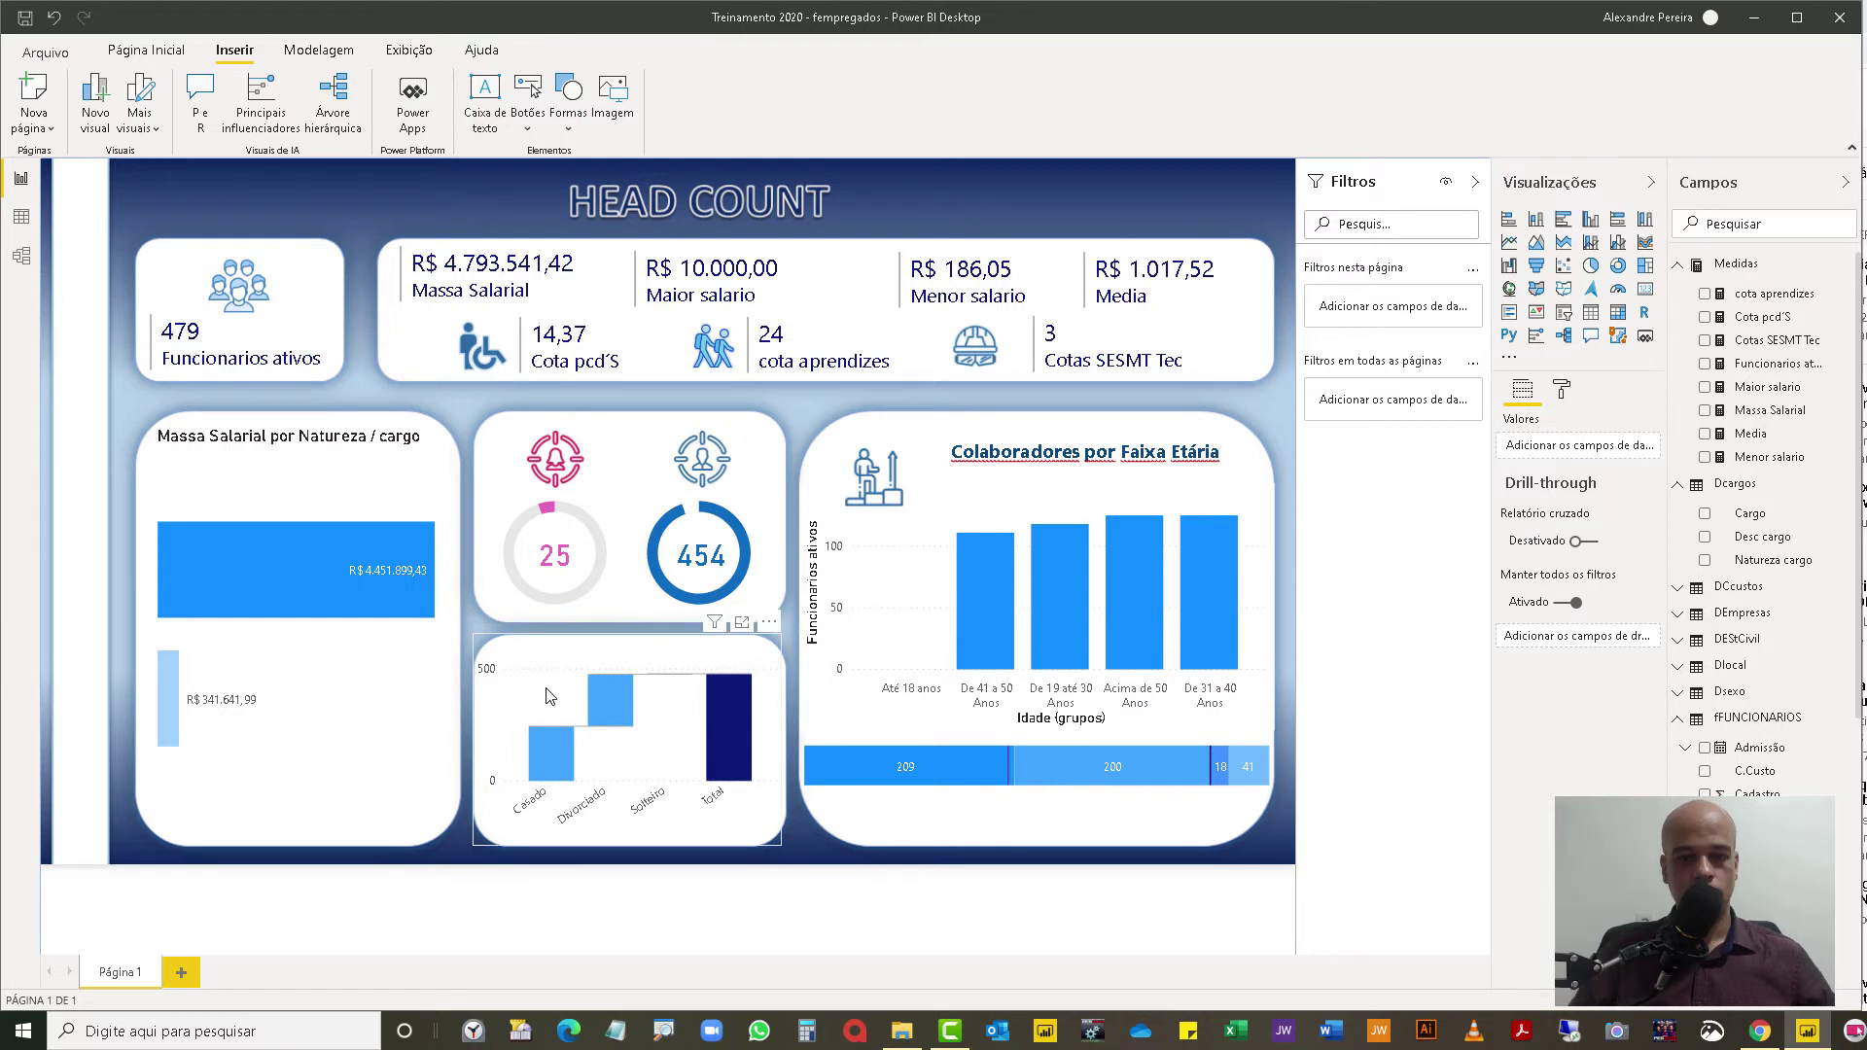
Step: Reduce the height of the "Massa Salarial por Natureza / cargo" bar chart, widen it across its card, and move it lower
click(353, 599)
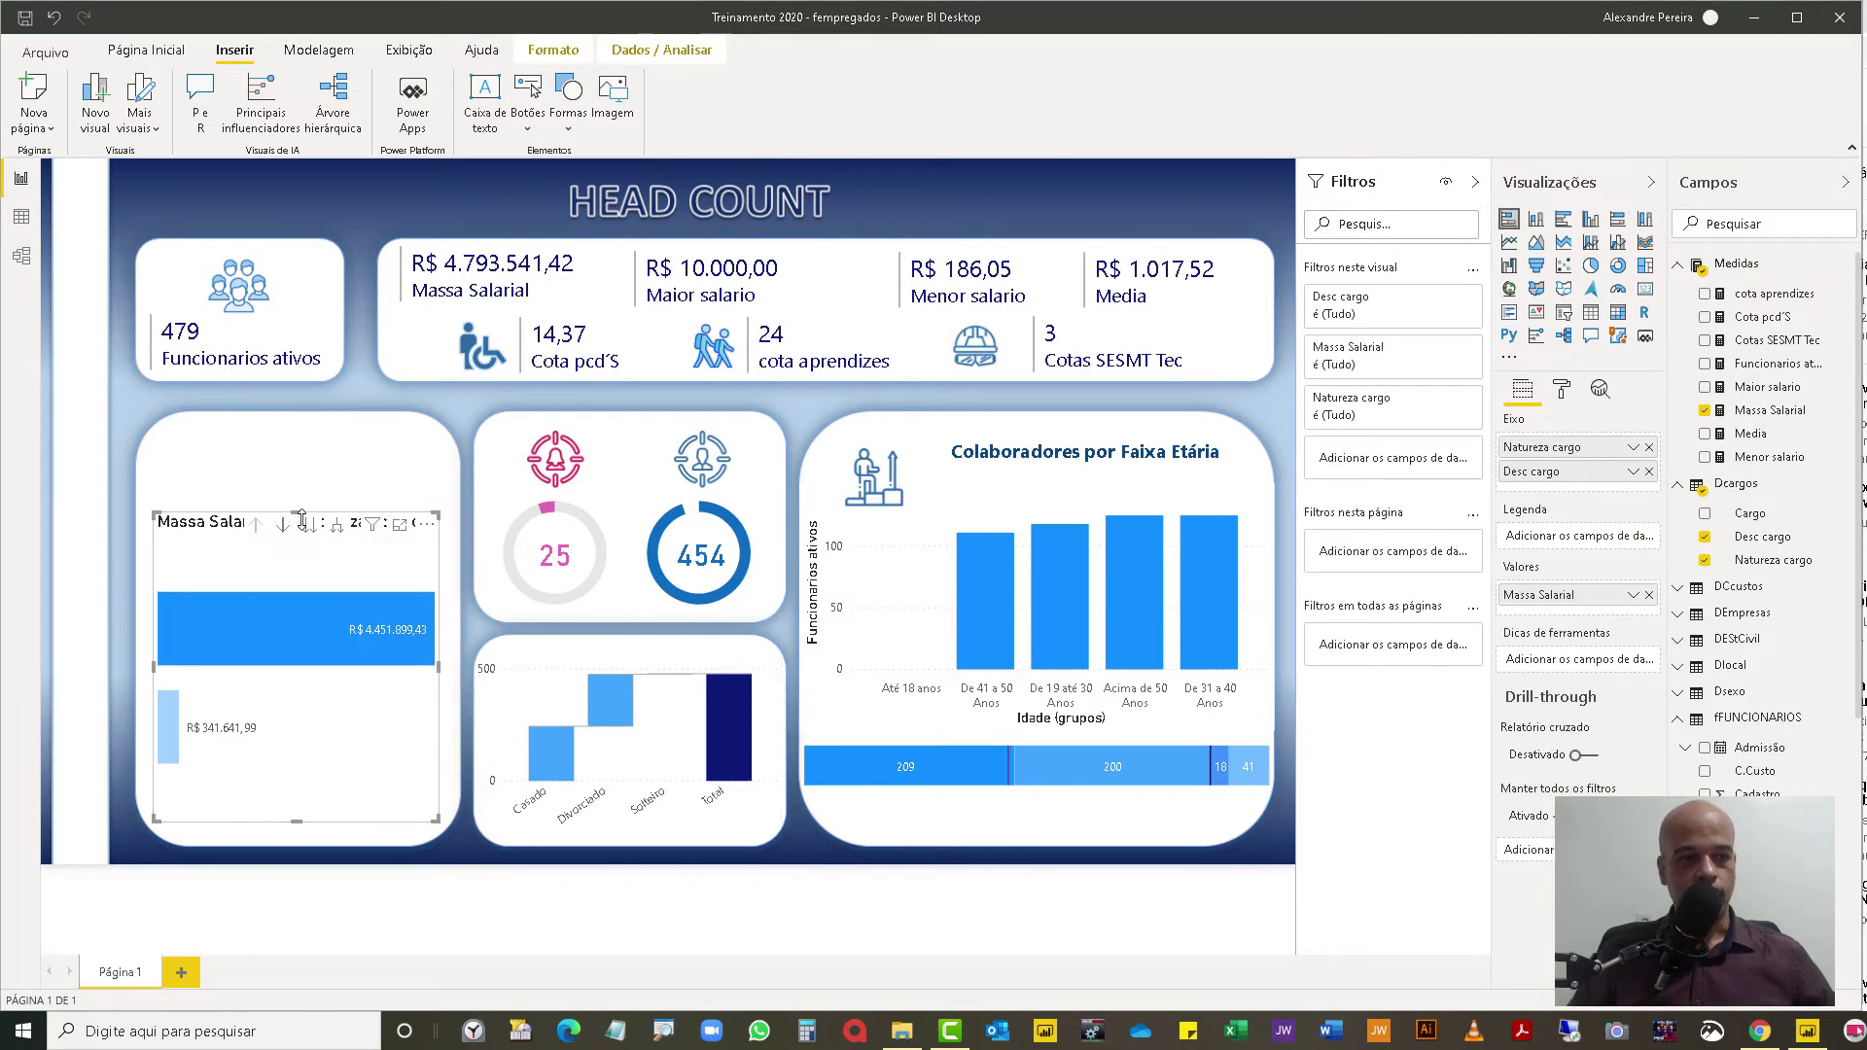
mouse_move(302, 520)
mouse_down()
mouse_move(311, 449)
mouse_move(326, 538)
mouse_up()
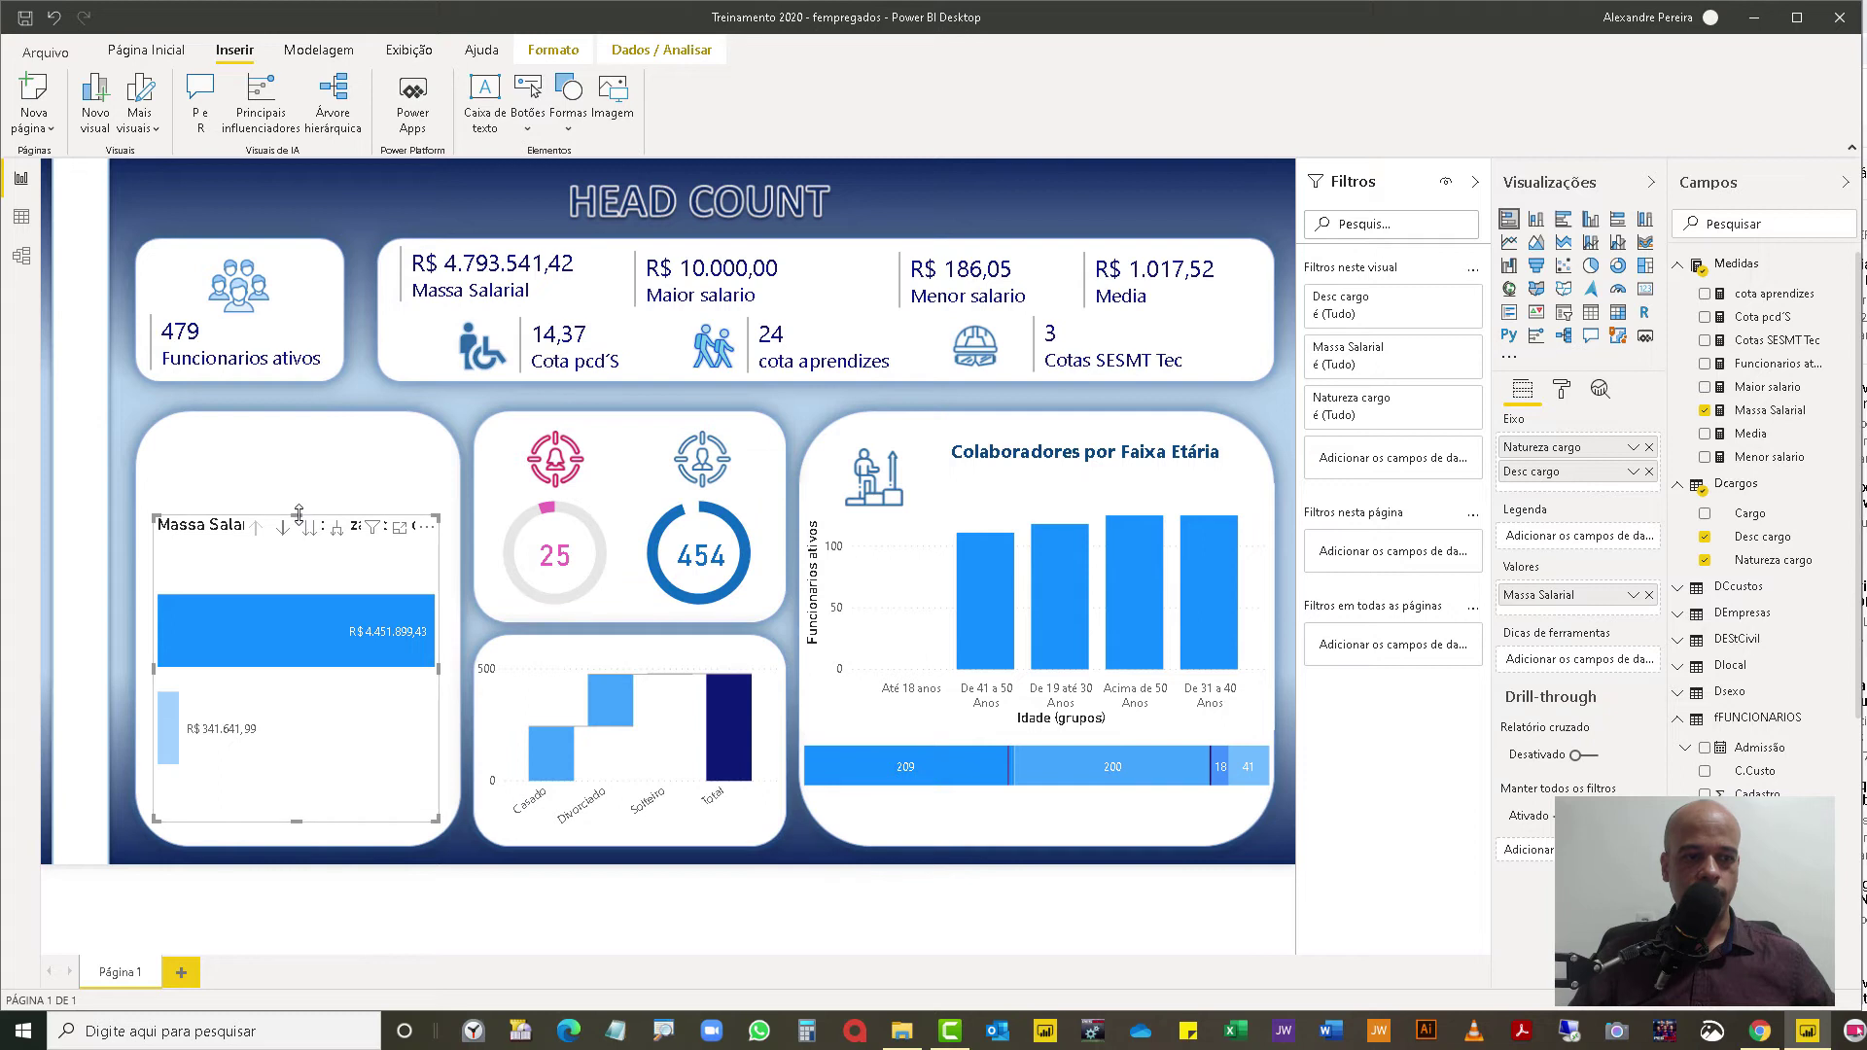
drag(303, 525, 305, 538)
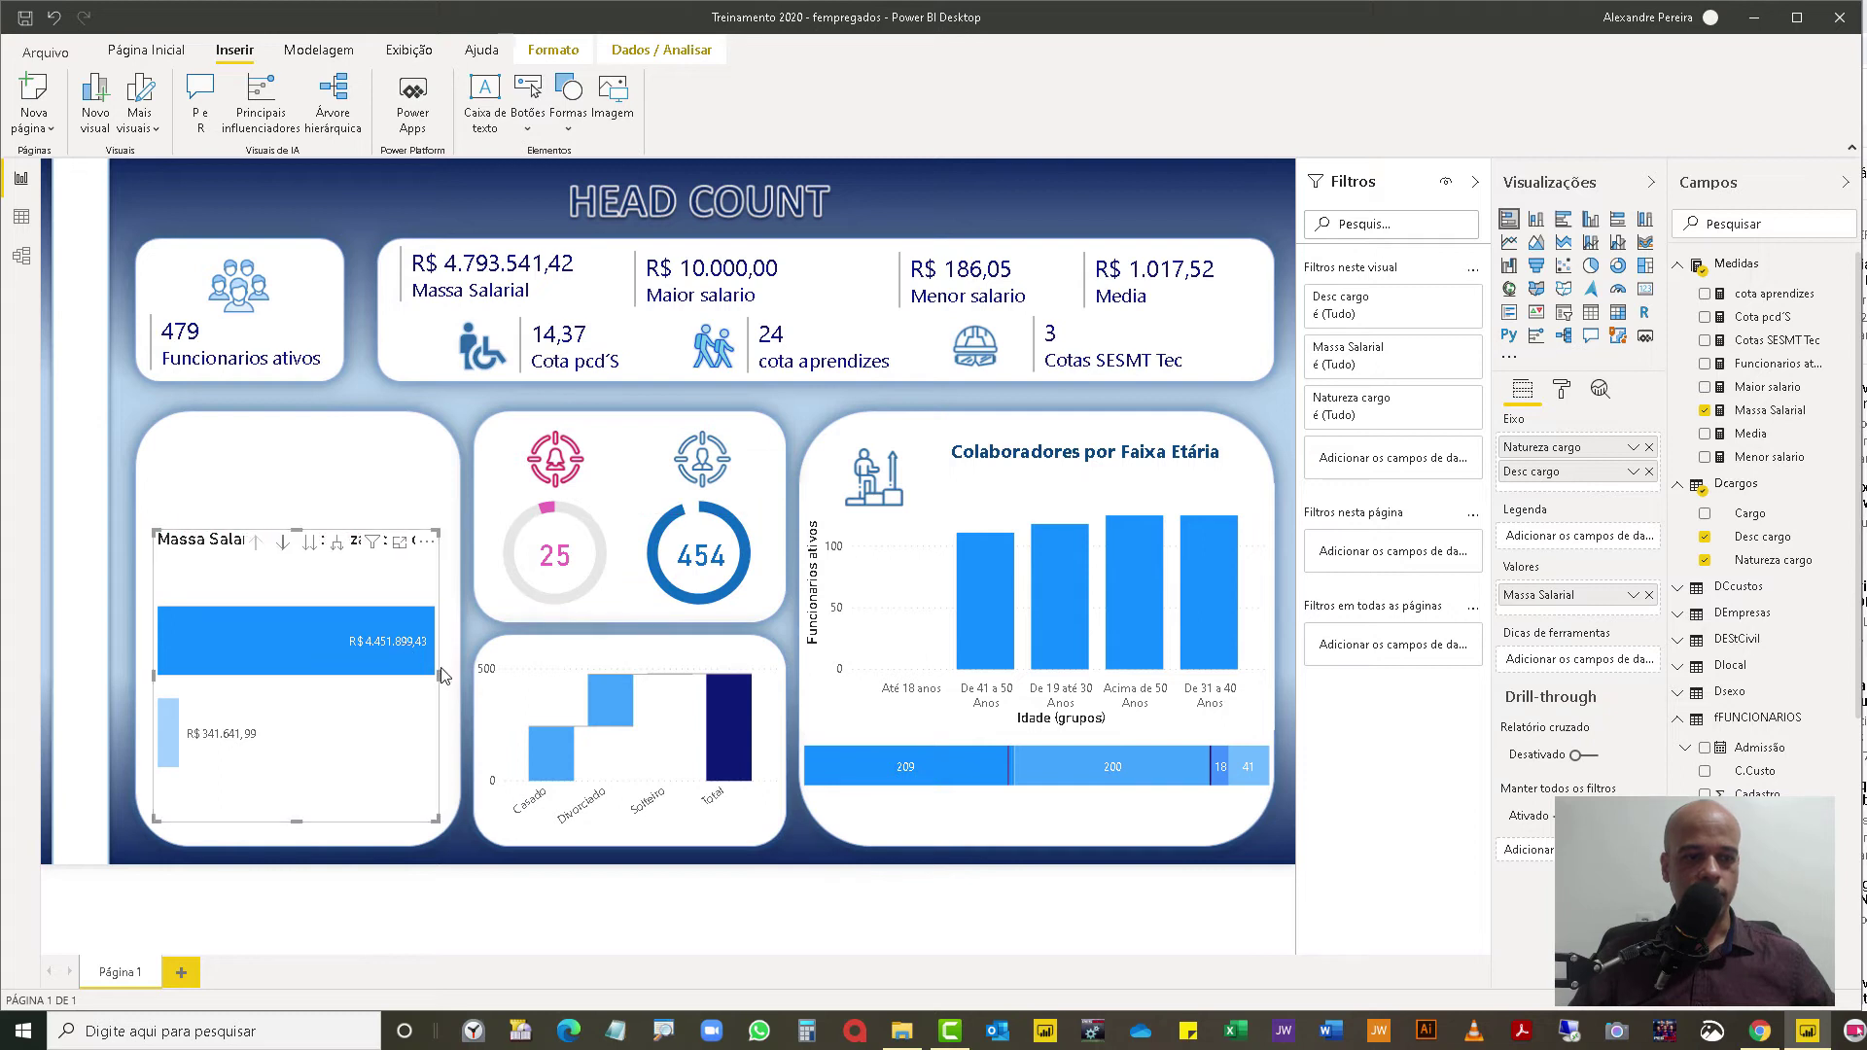
drag(438, 675, 458, 673)
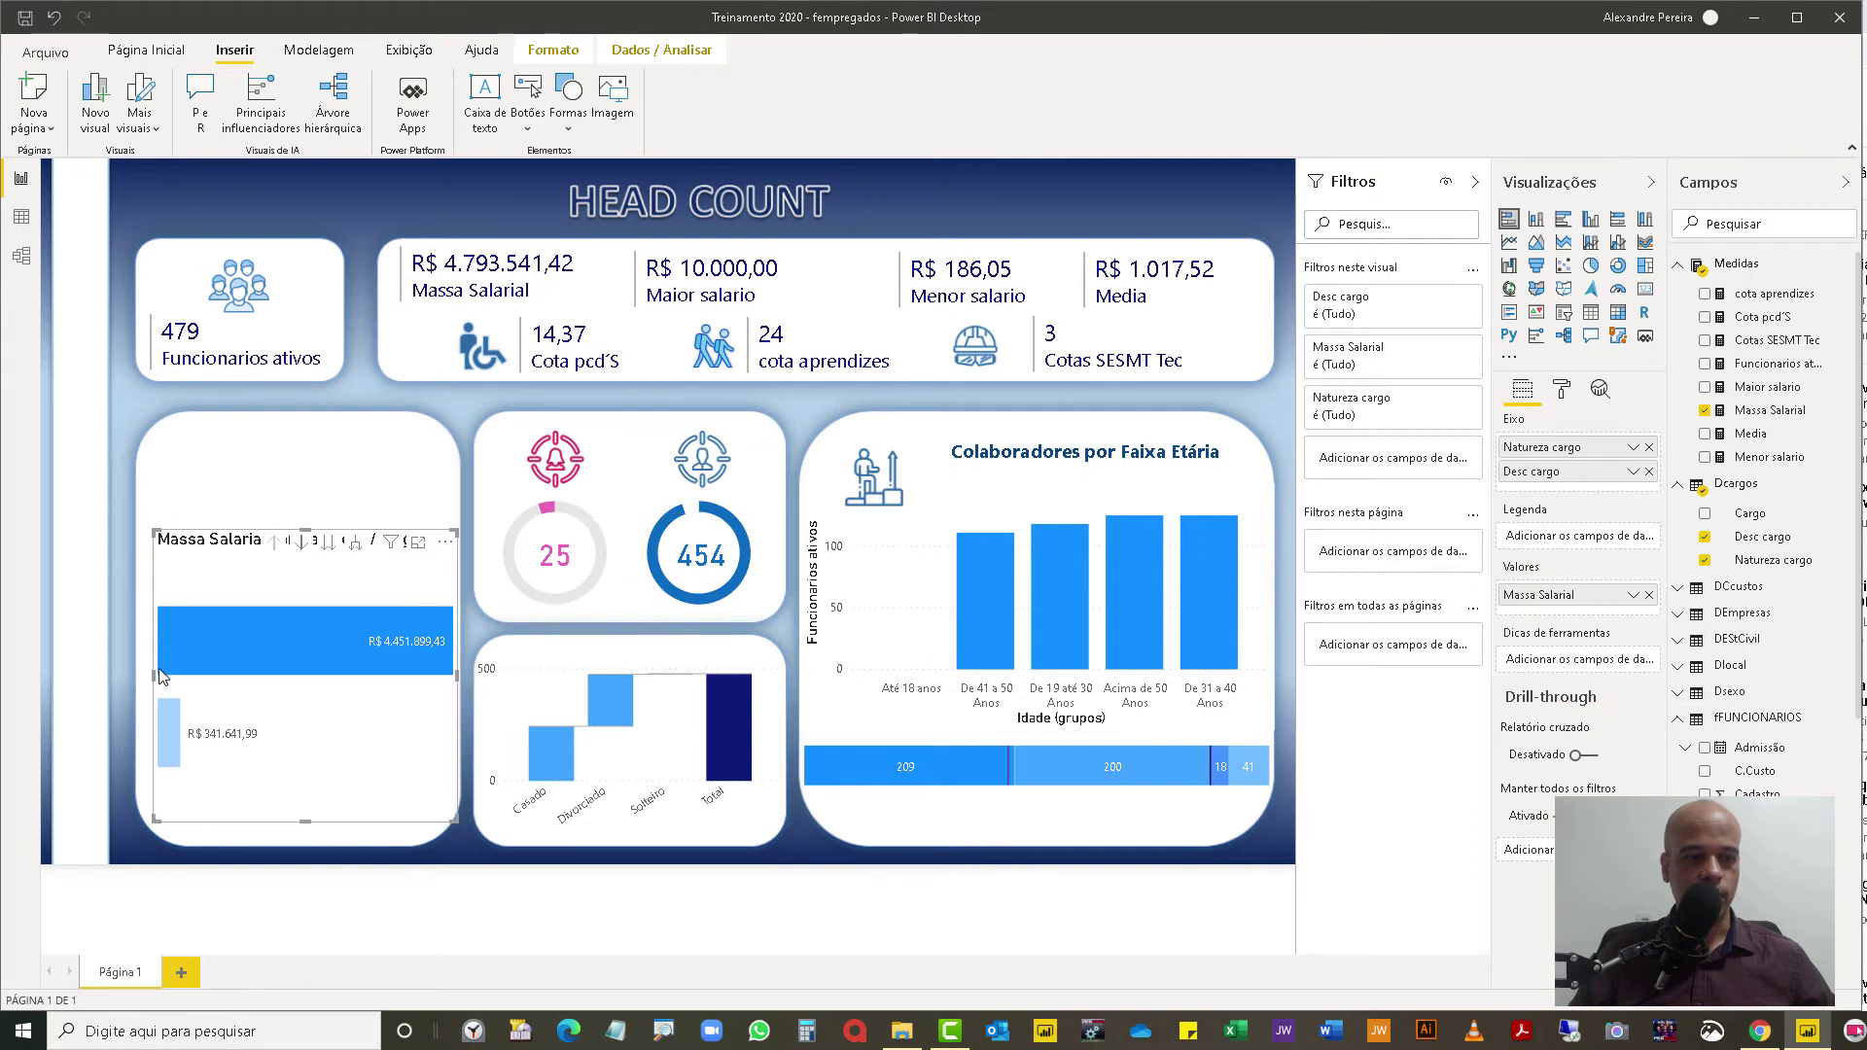
drag(150, 678, 142, 686)
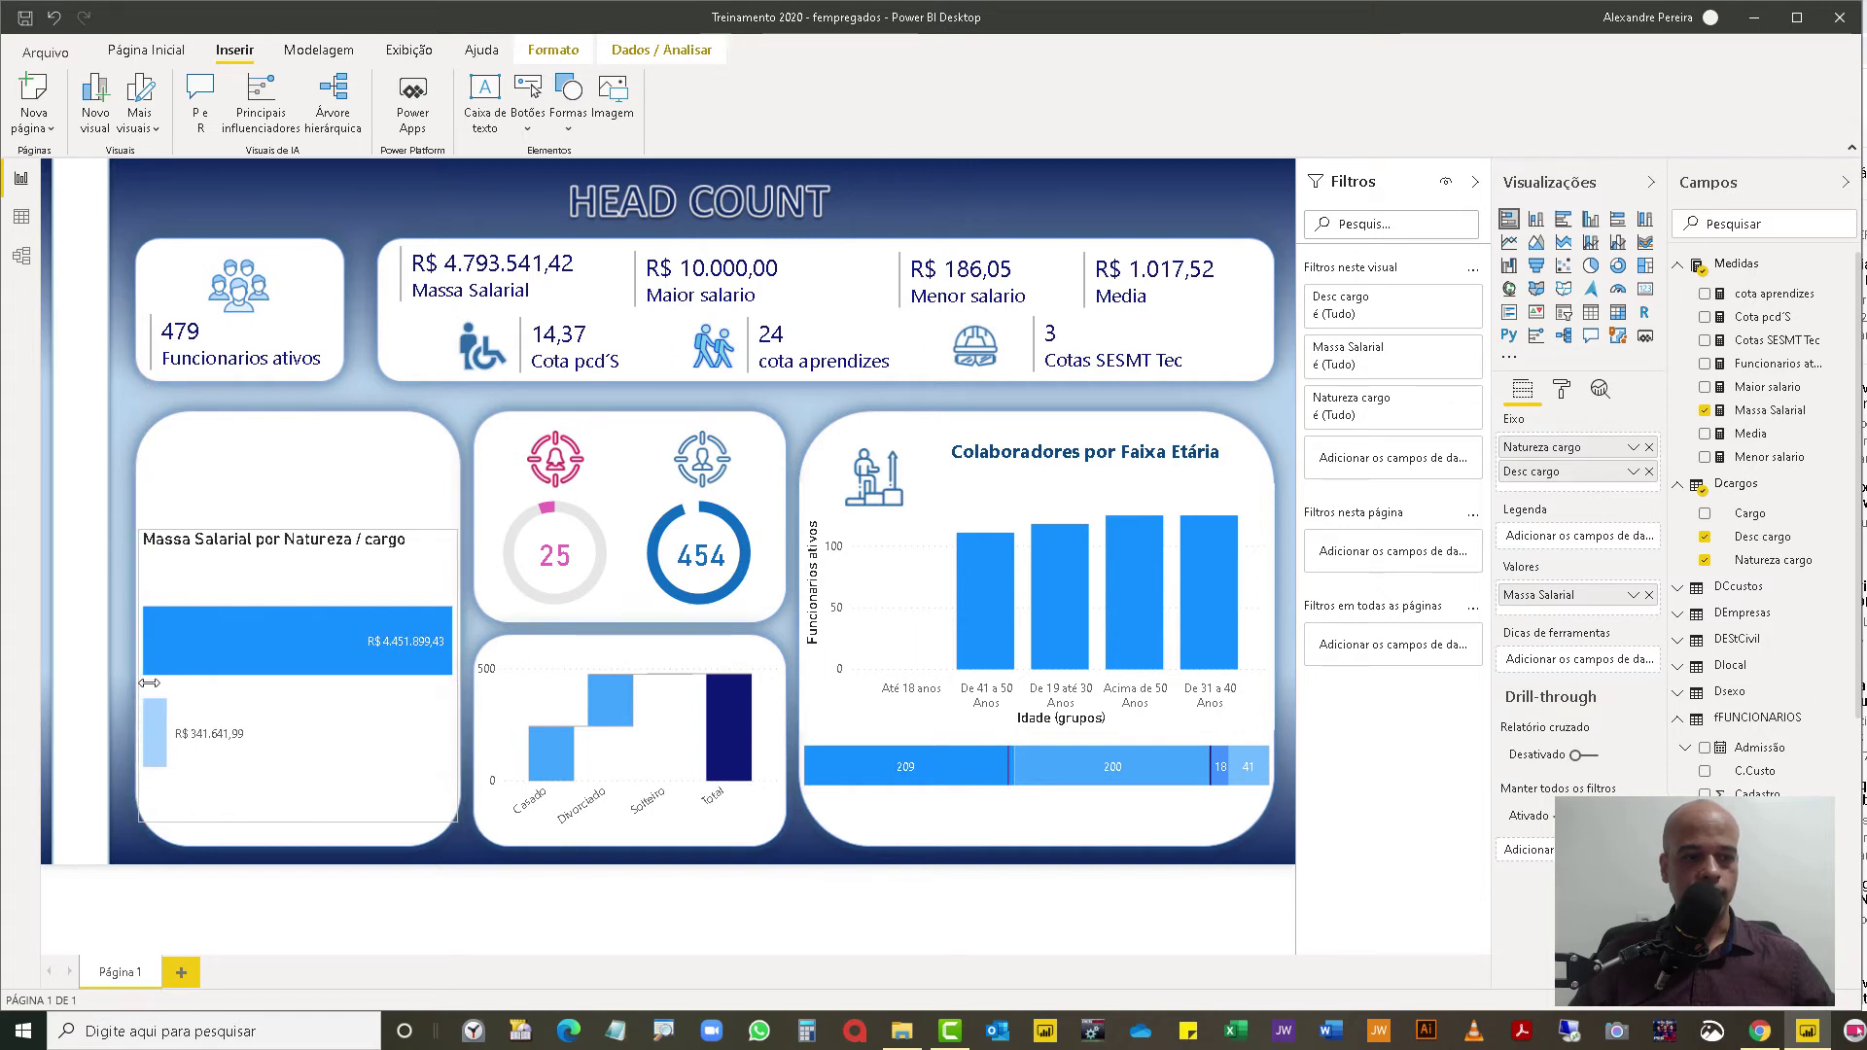
drag(308, 749, 304, 778)
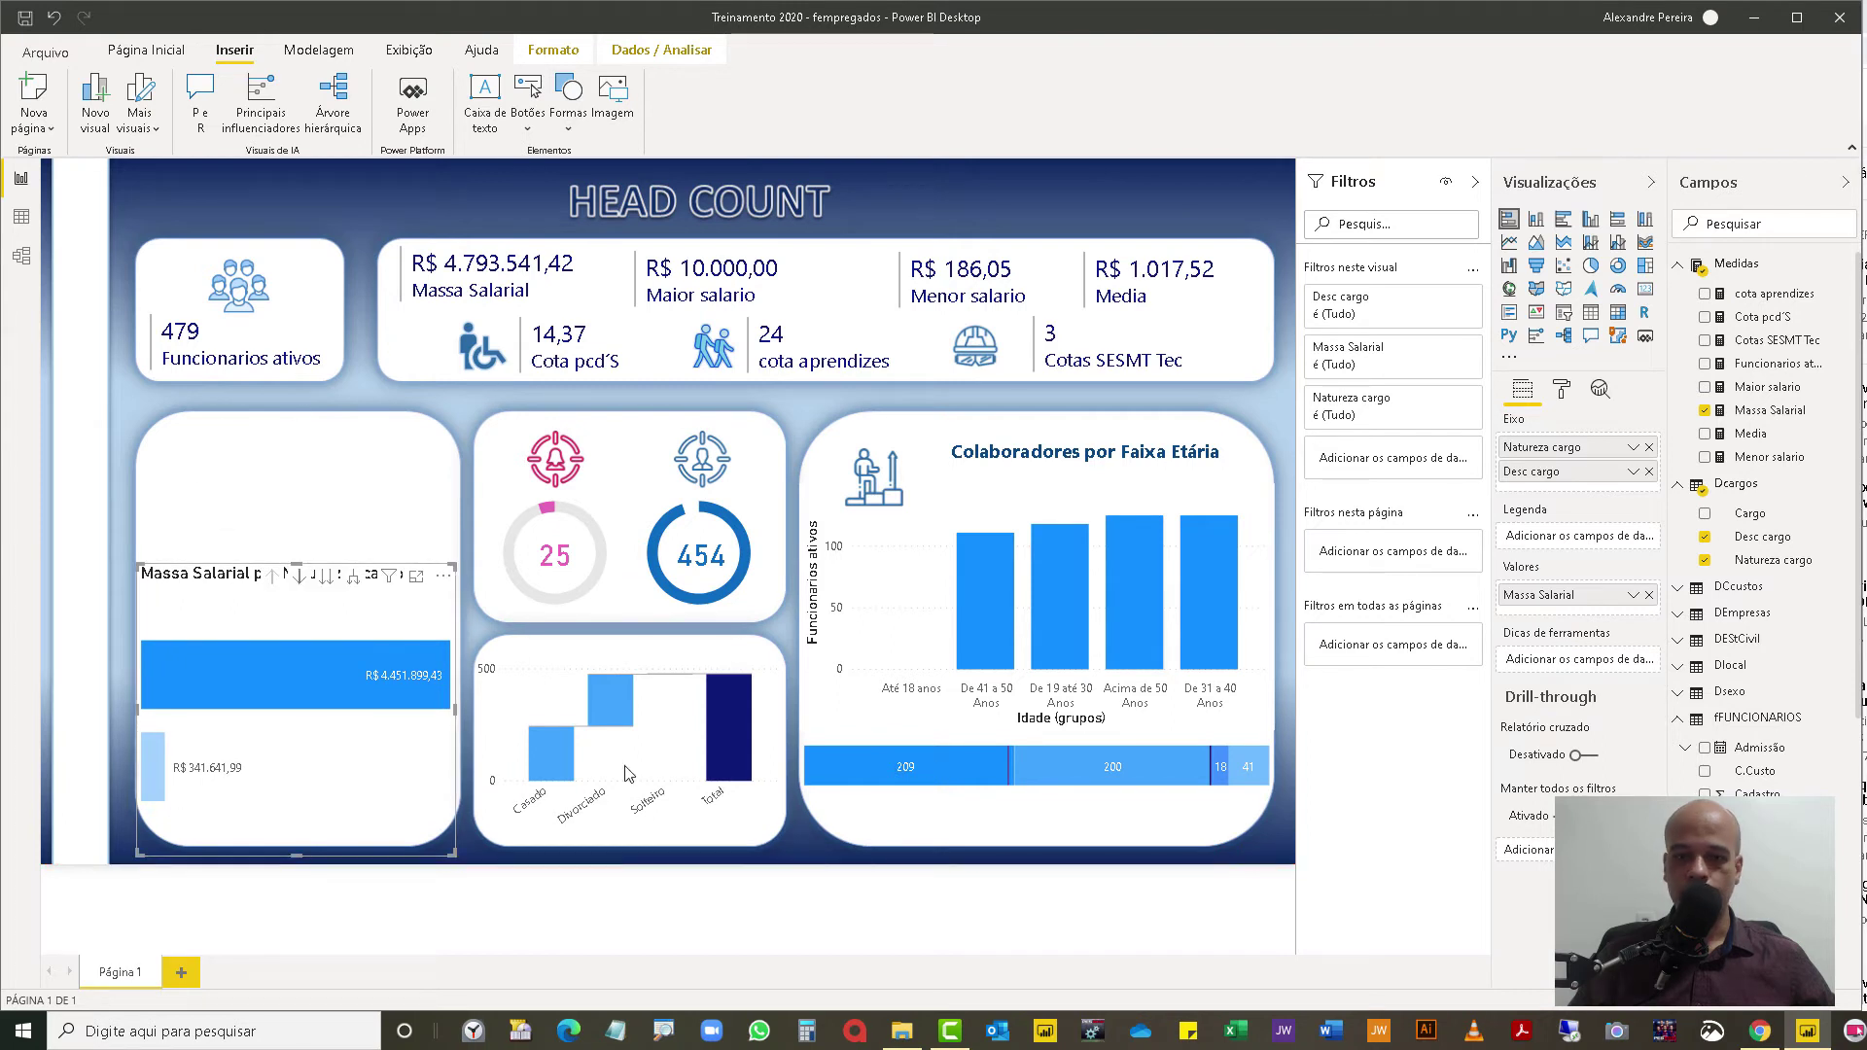
Step: Create a donut chart above the salary bar chart with Natureza cargo as legend and Massa Salarial as values
click(327, 470)
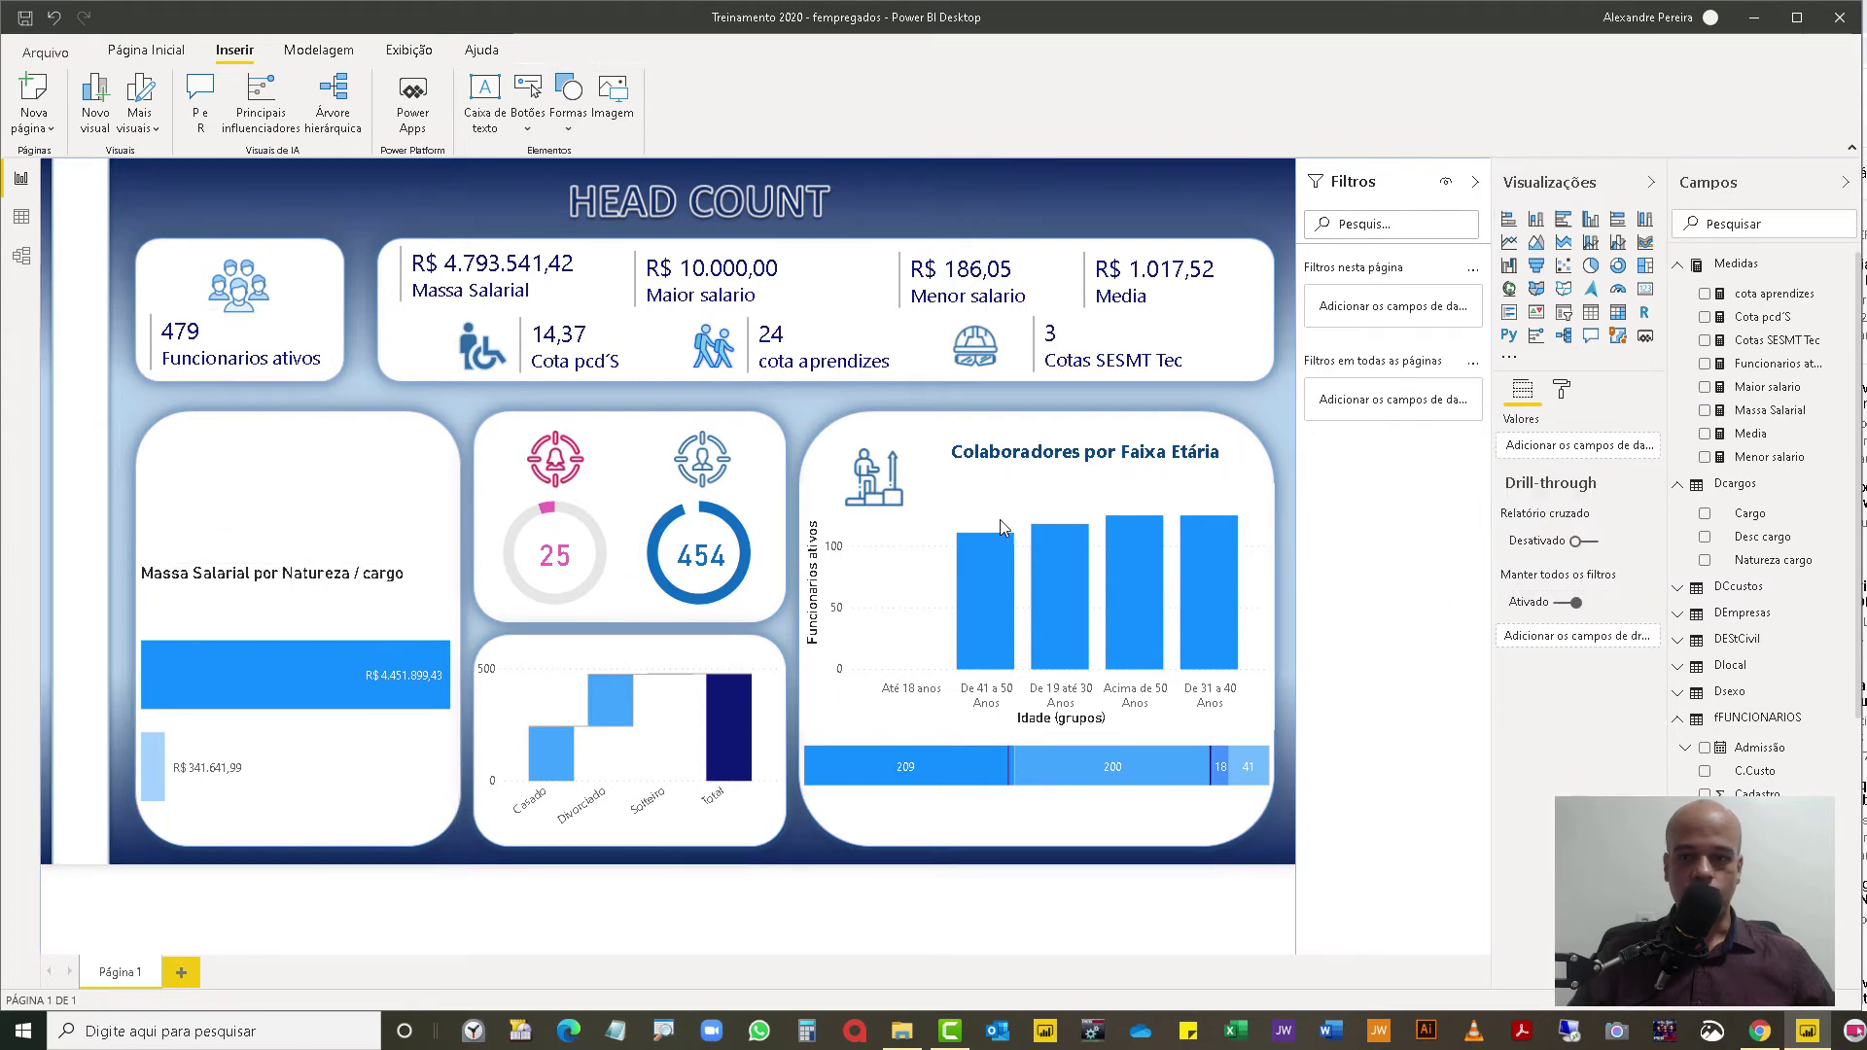
click(1618, 269)
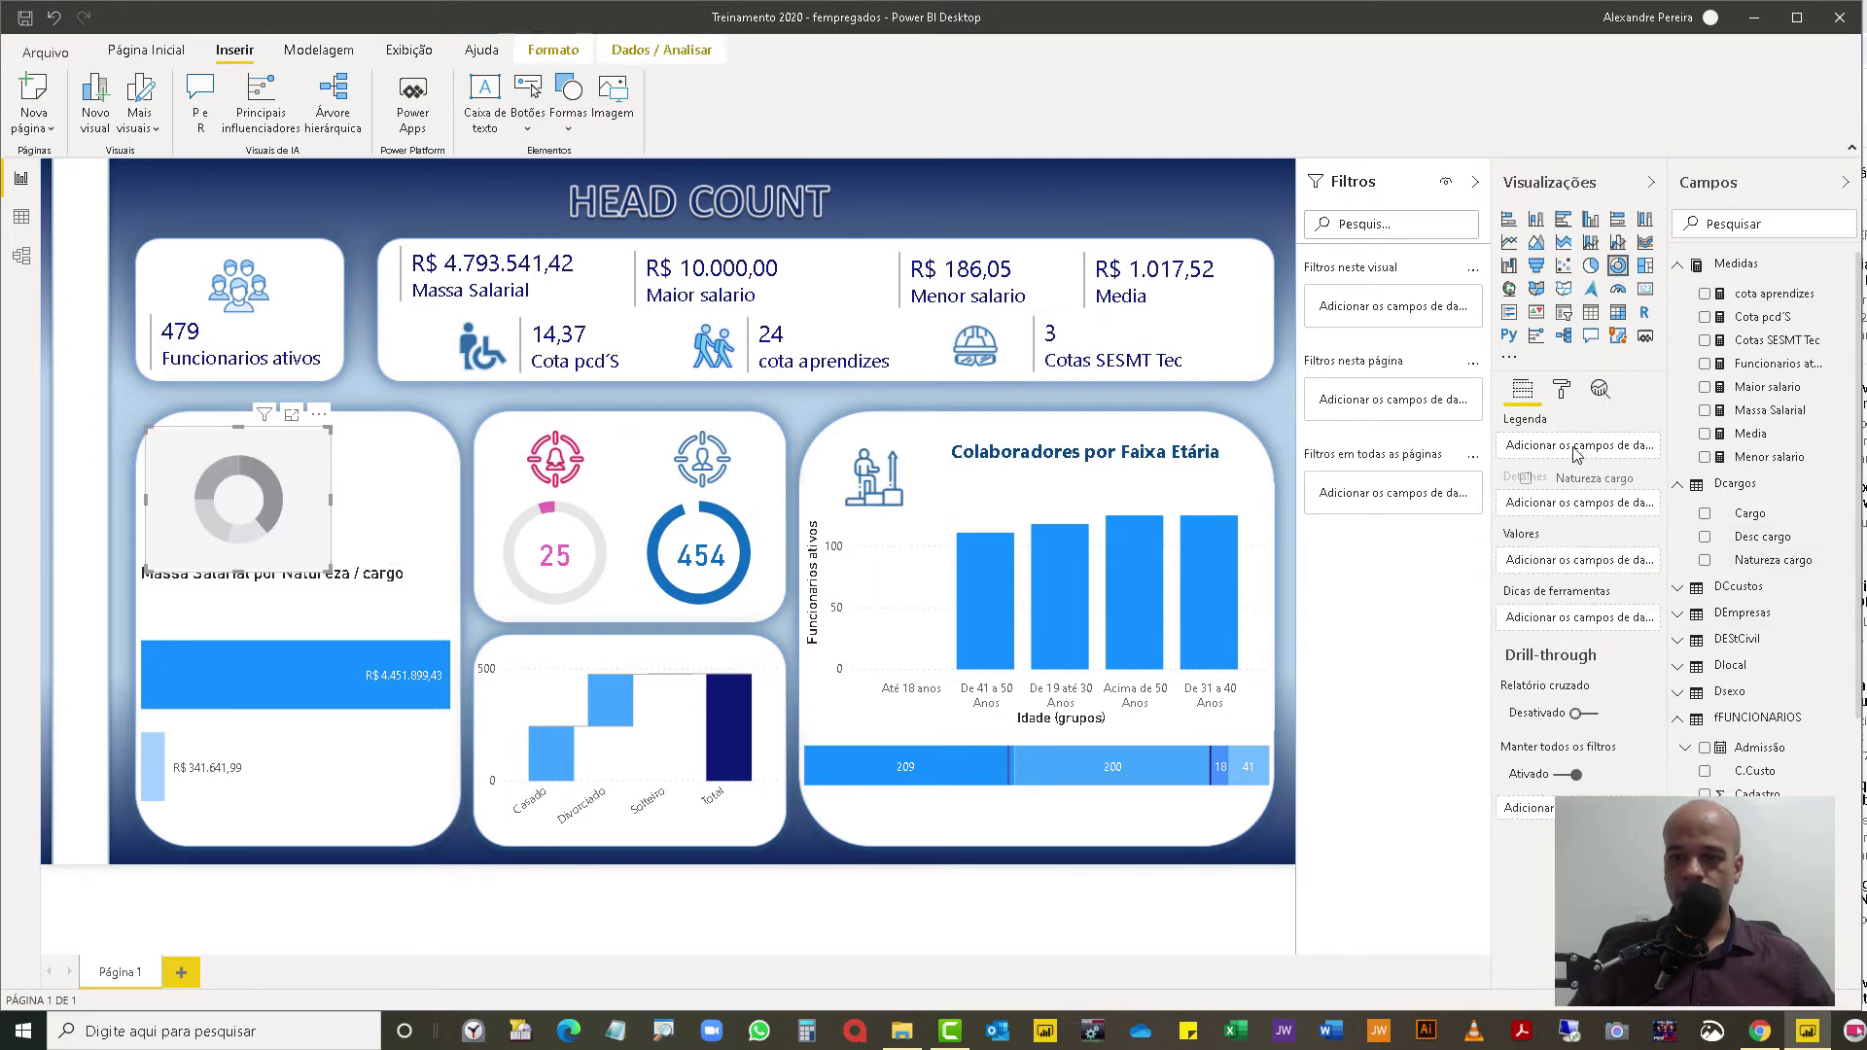
drag(1574, 456, 1575, 449)
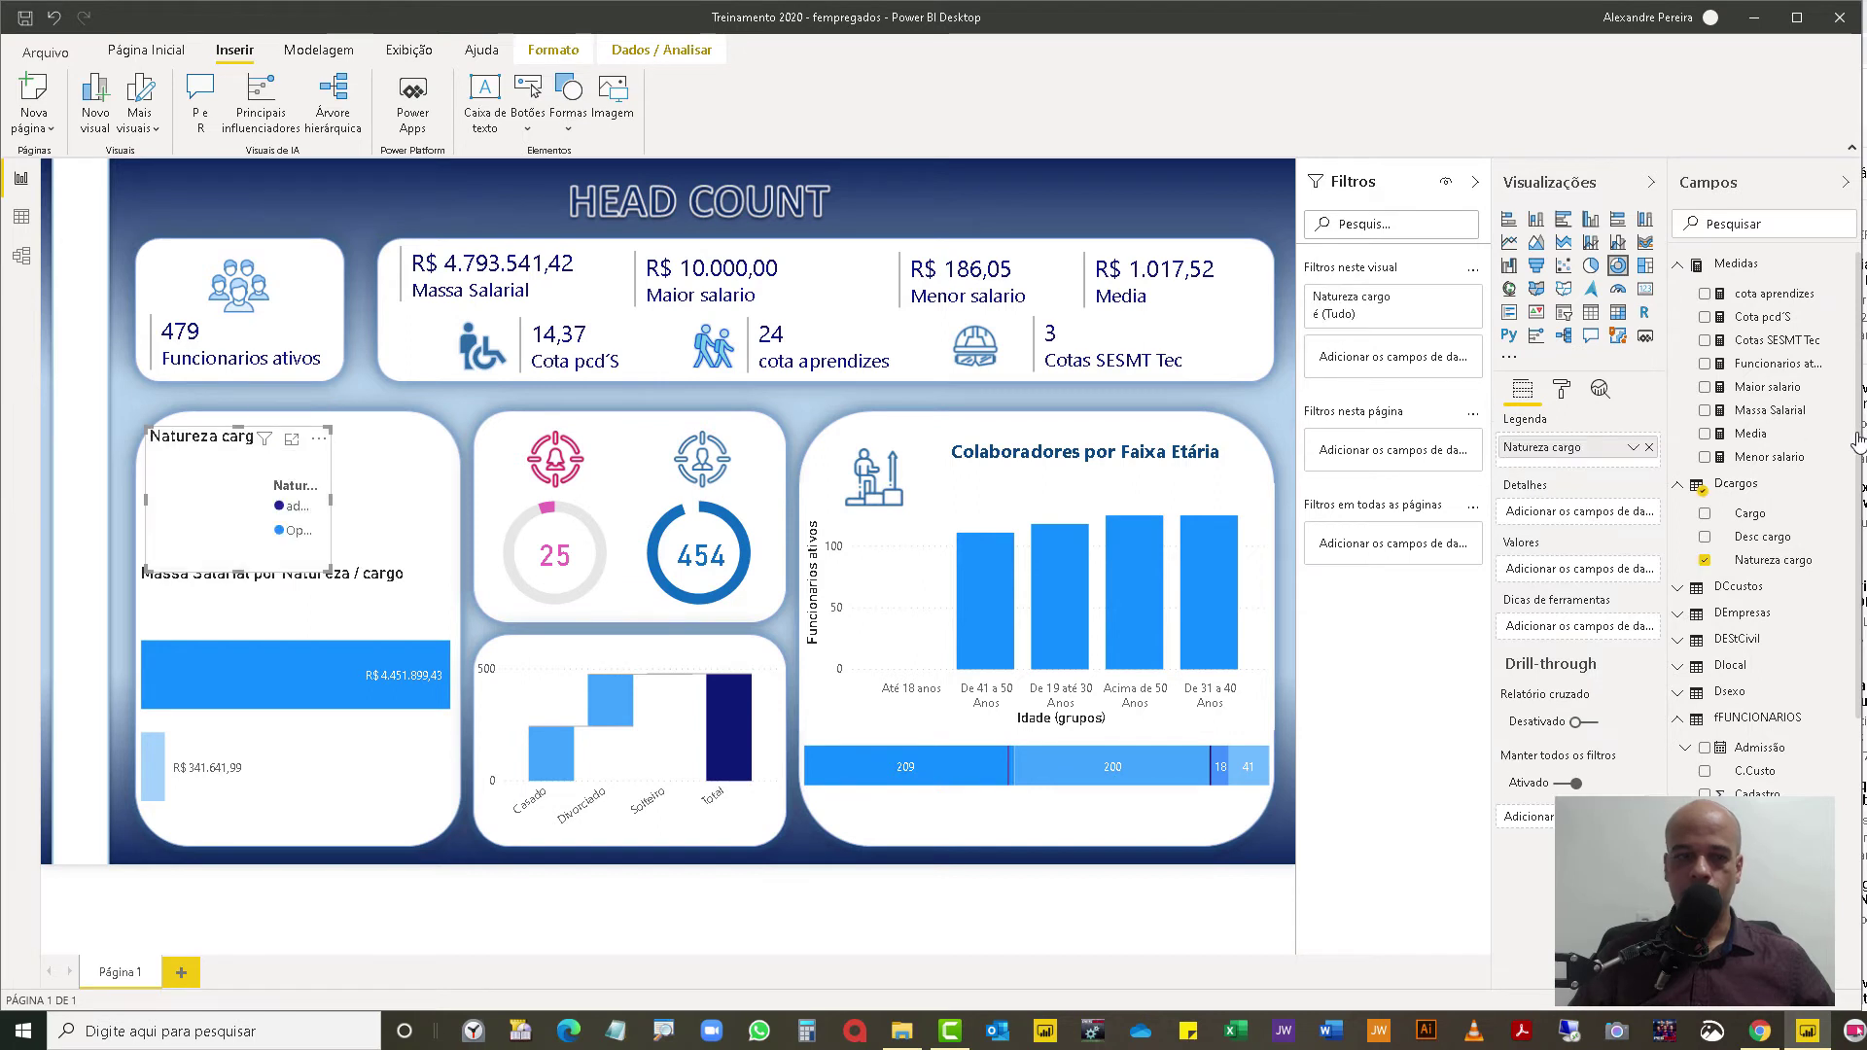
drag(1741, 425, 1572, 582)
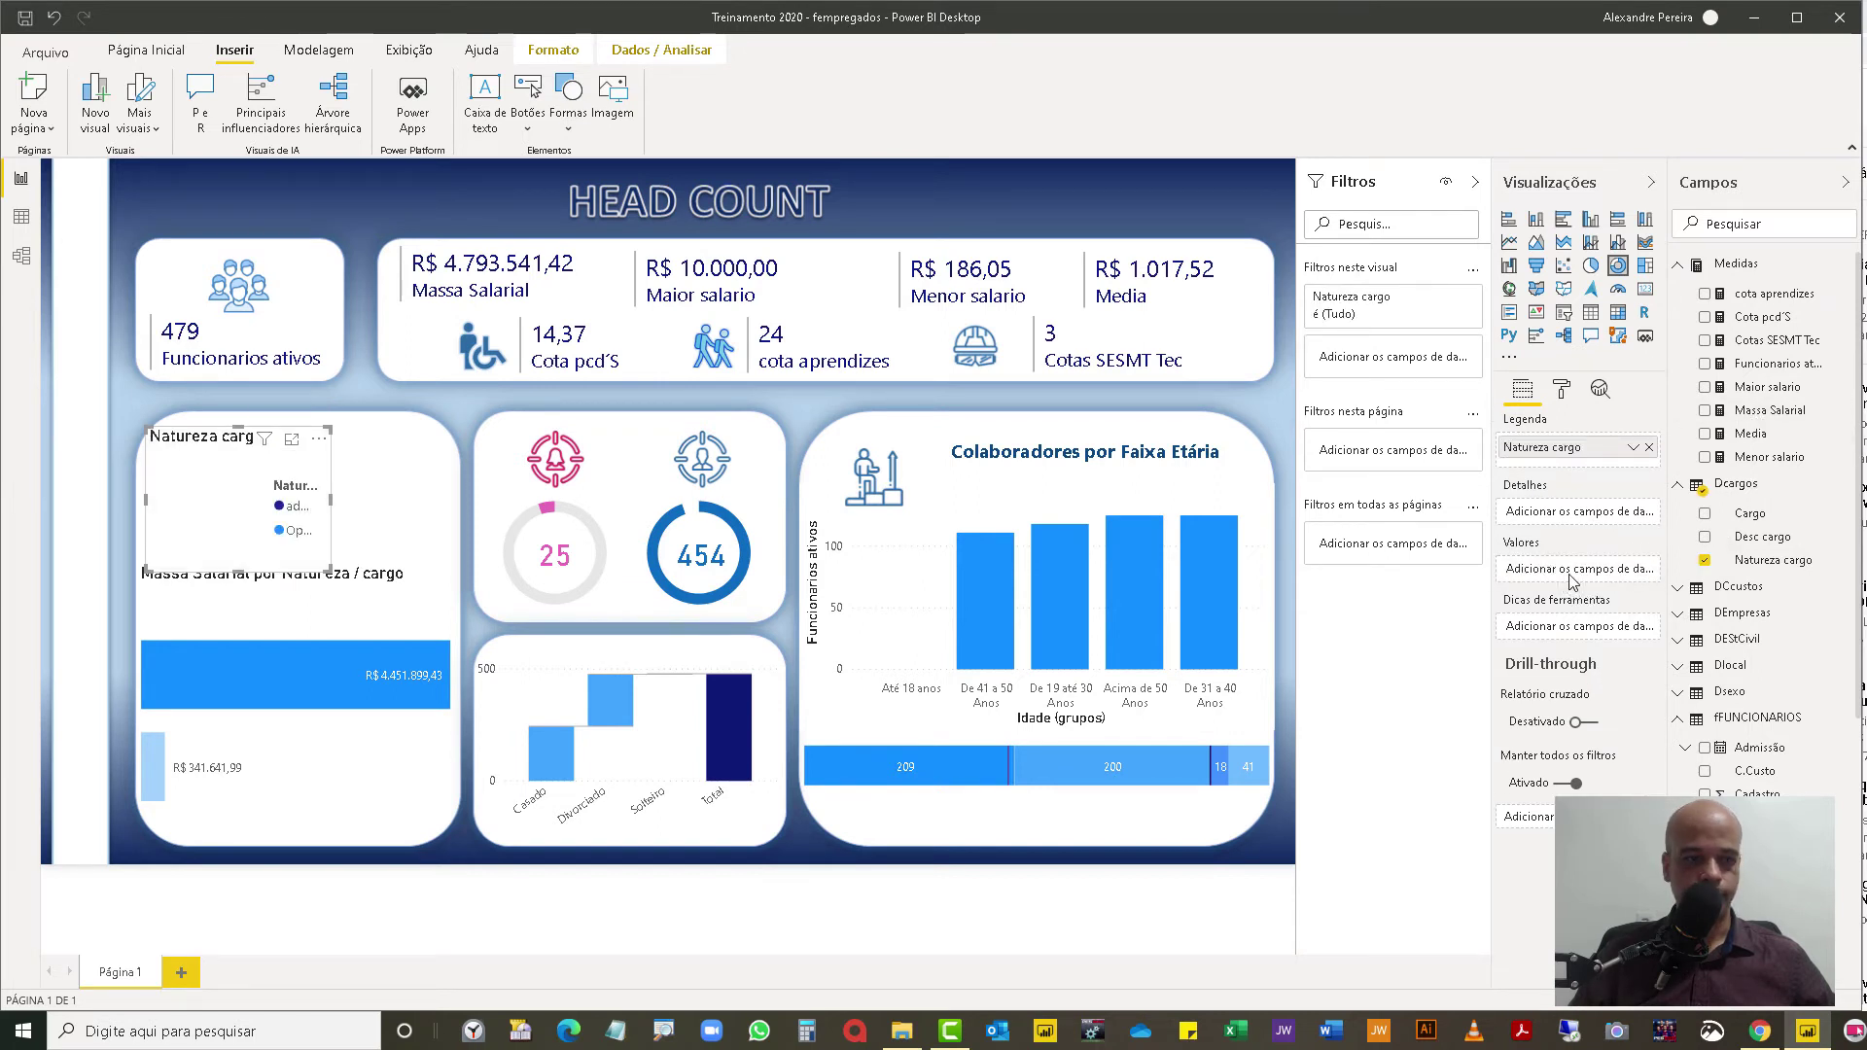
Step: Turn off the donut chart's data labels, legend and title
click(1562, 391)
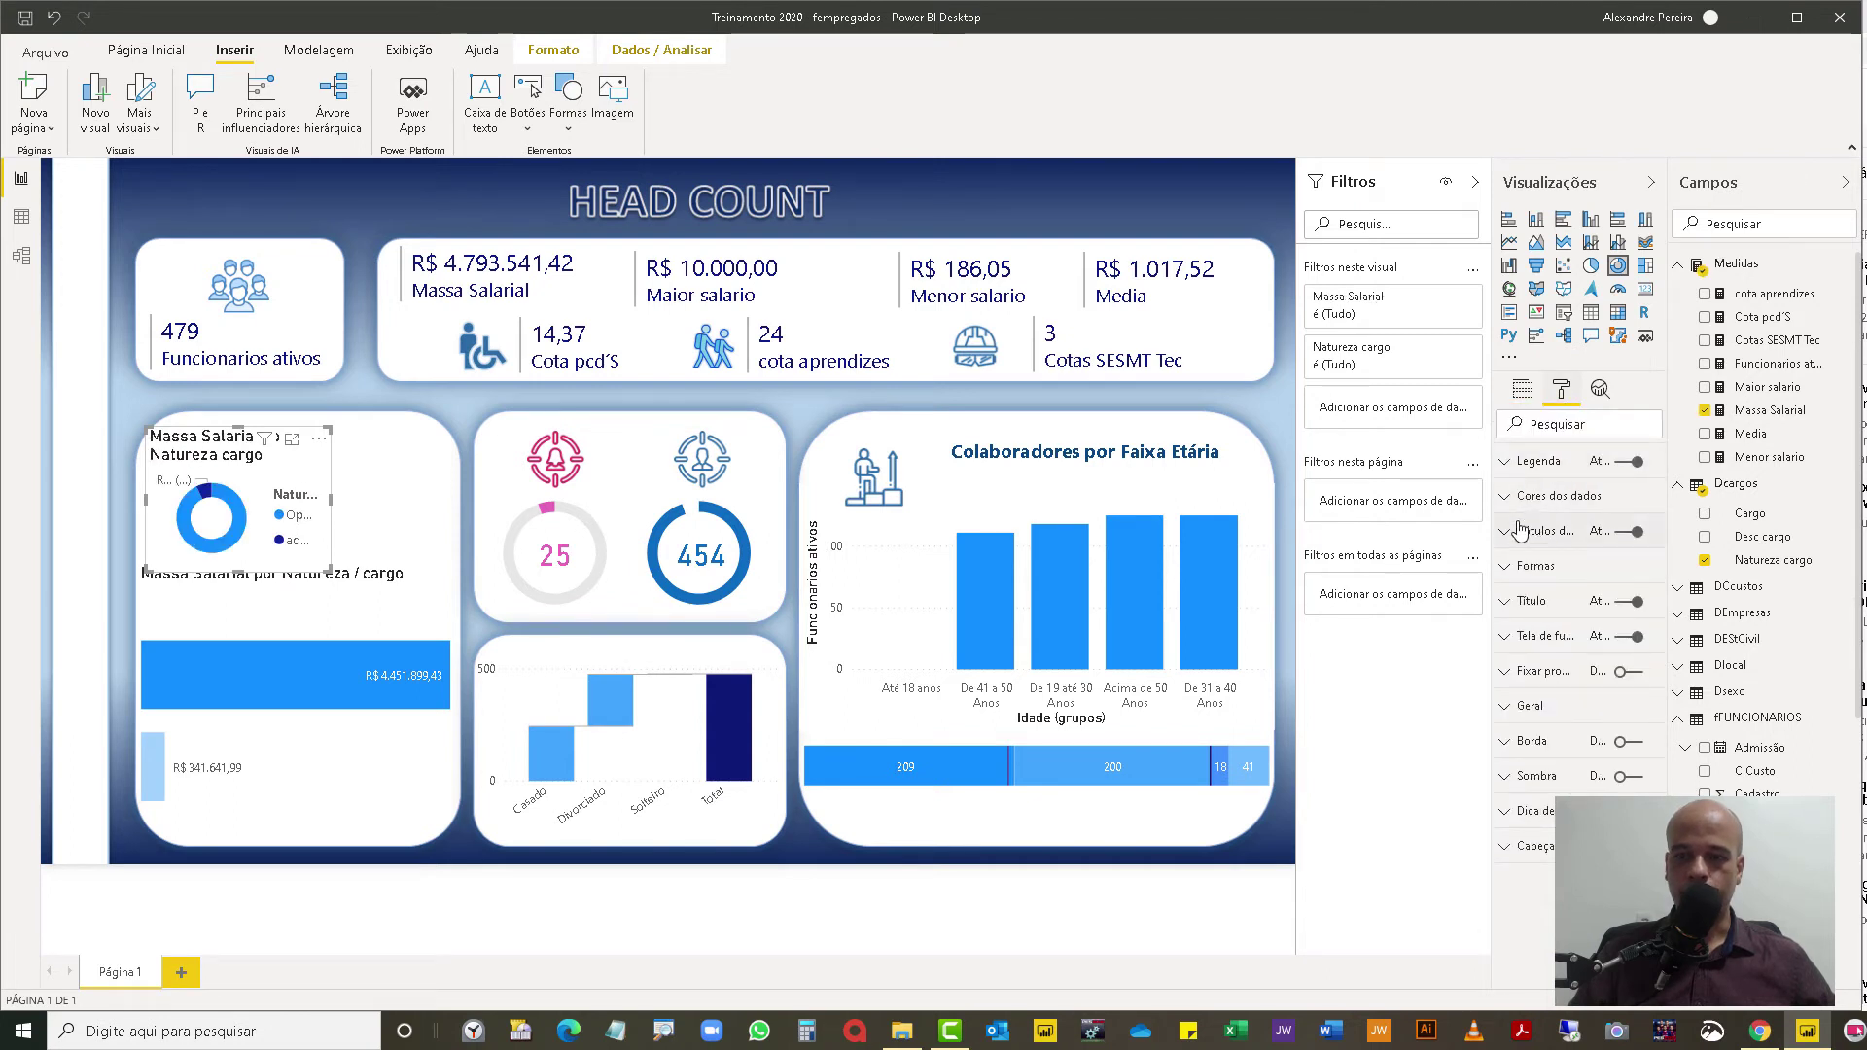
click(1626, 533)
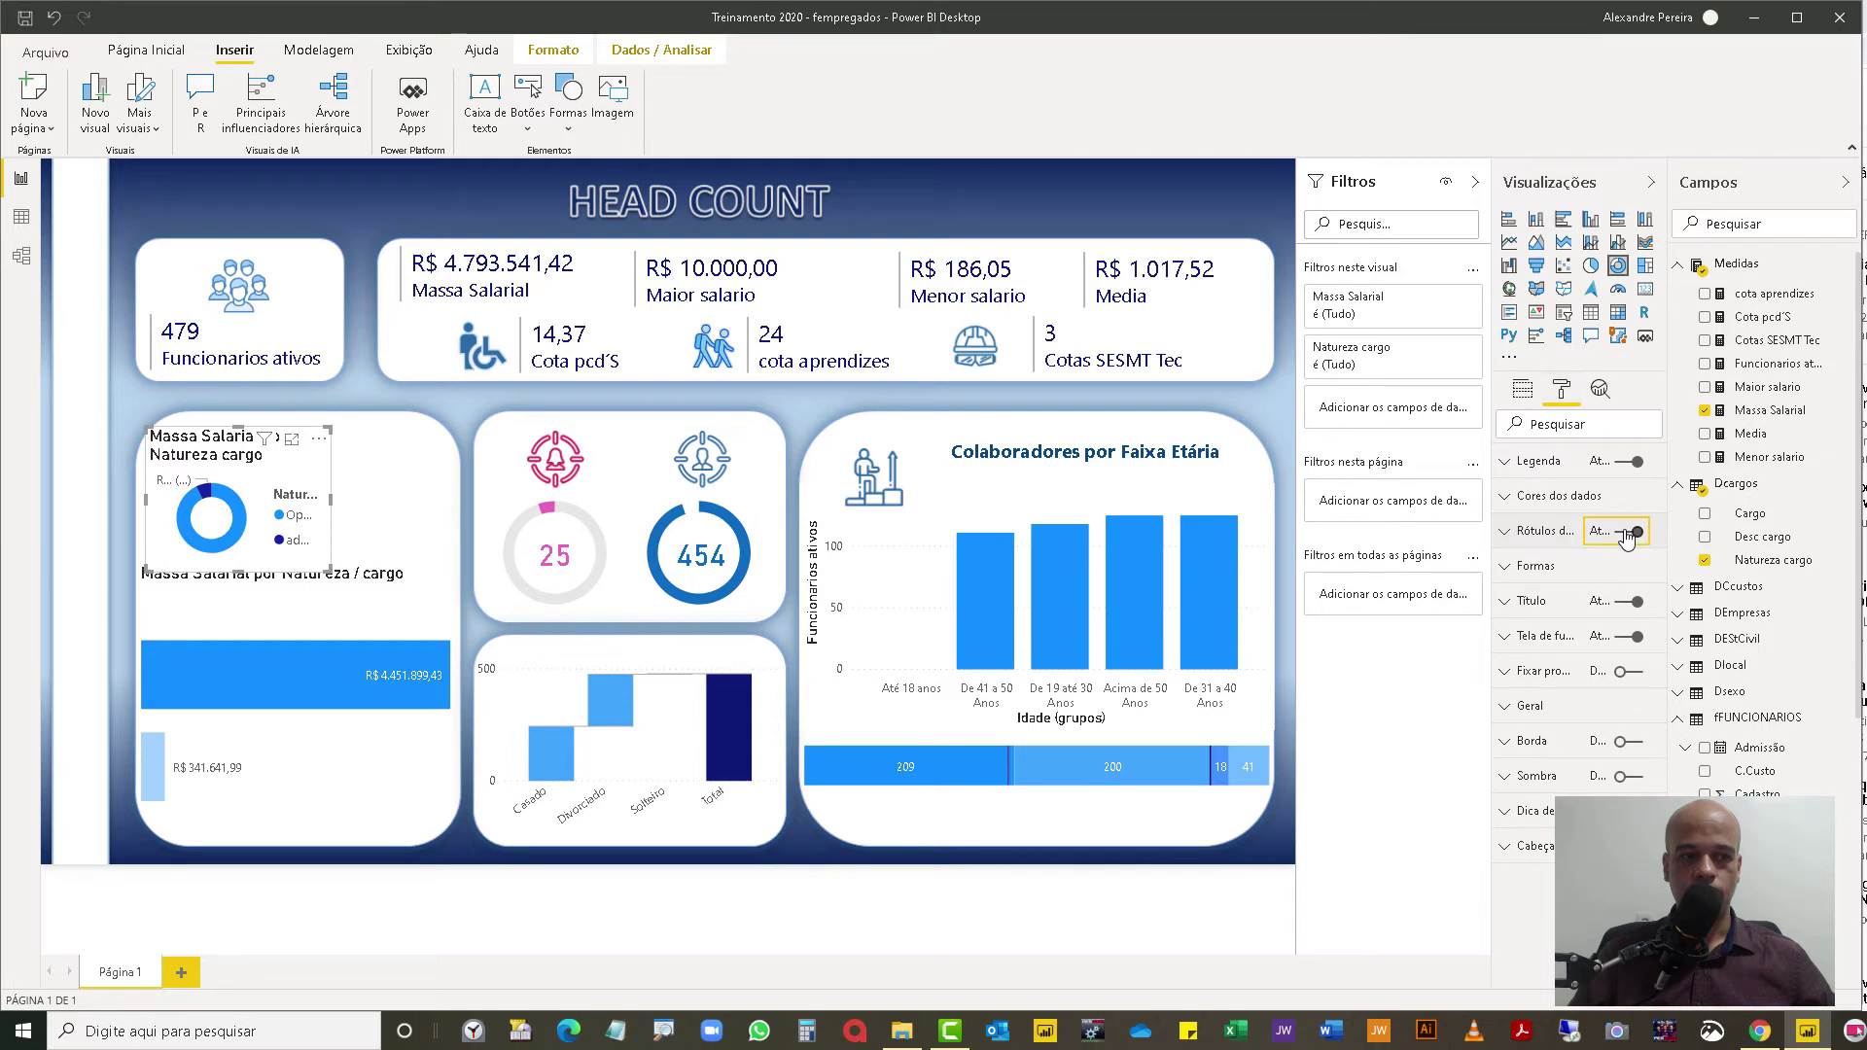
click(1630, 464)
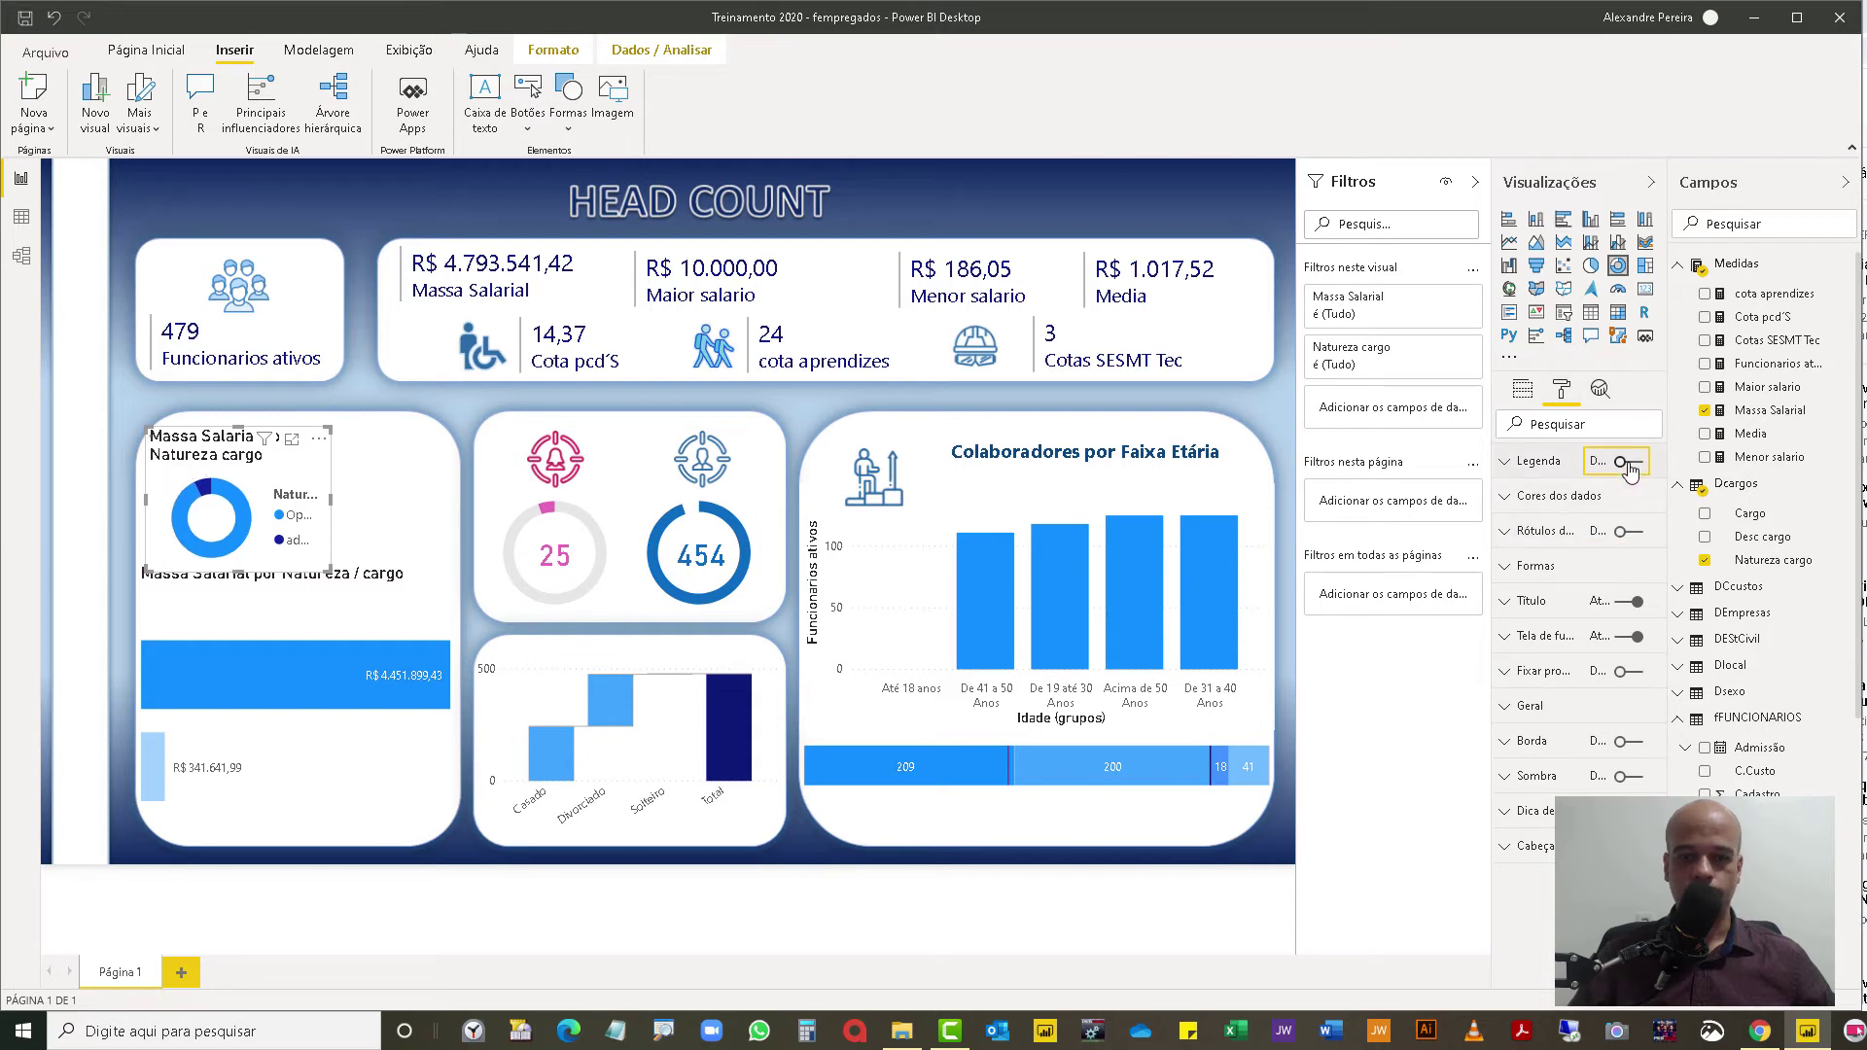
click(1630, 603)
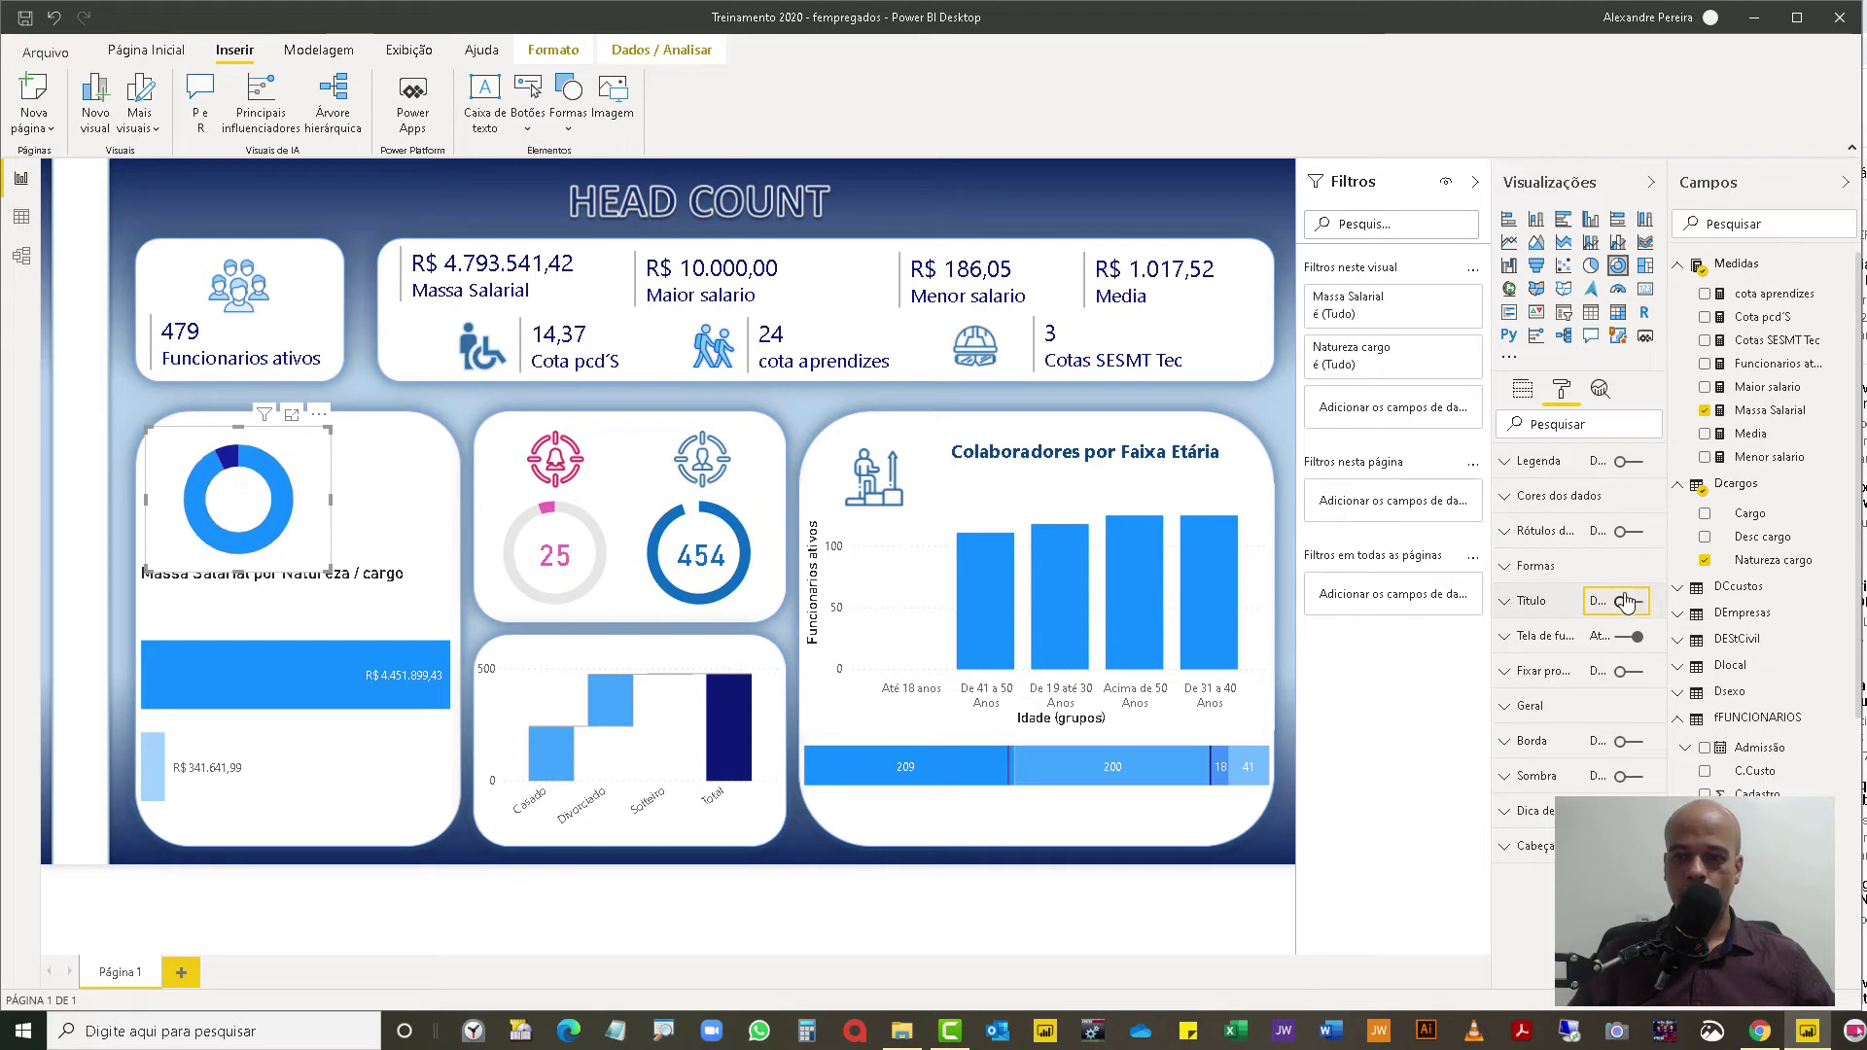
Step: Set the donut chart's inner radius to 80 and turn off its background
click(1521, 565)
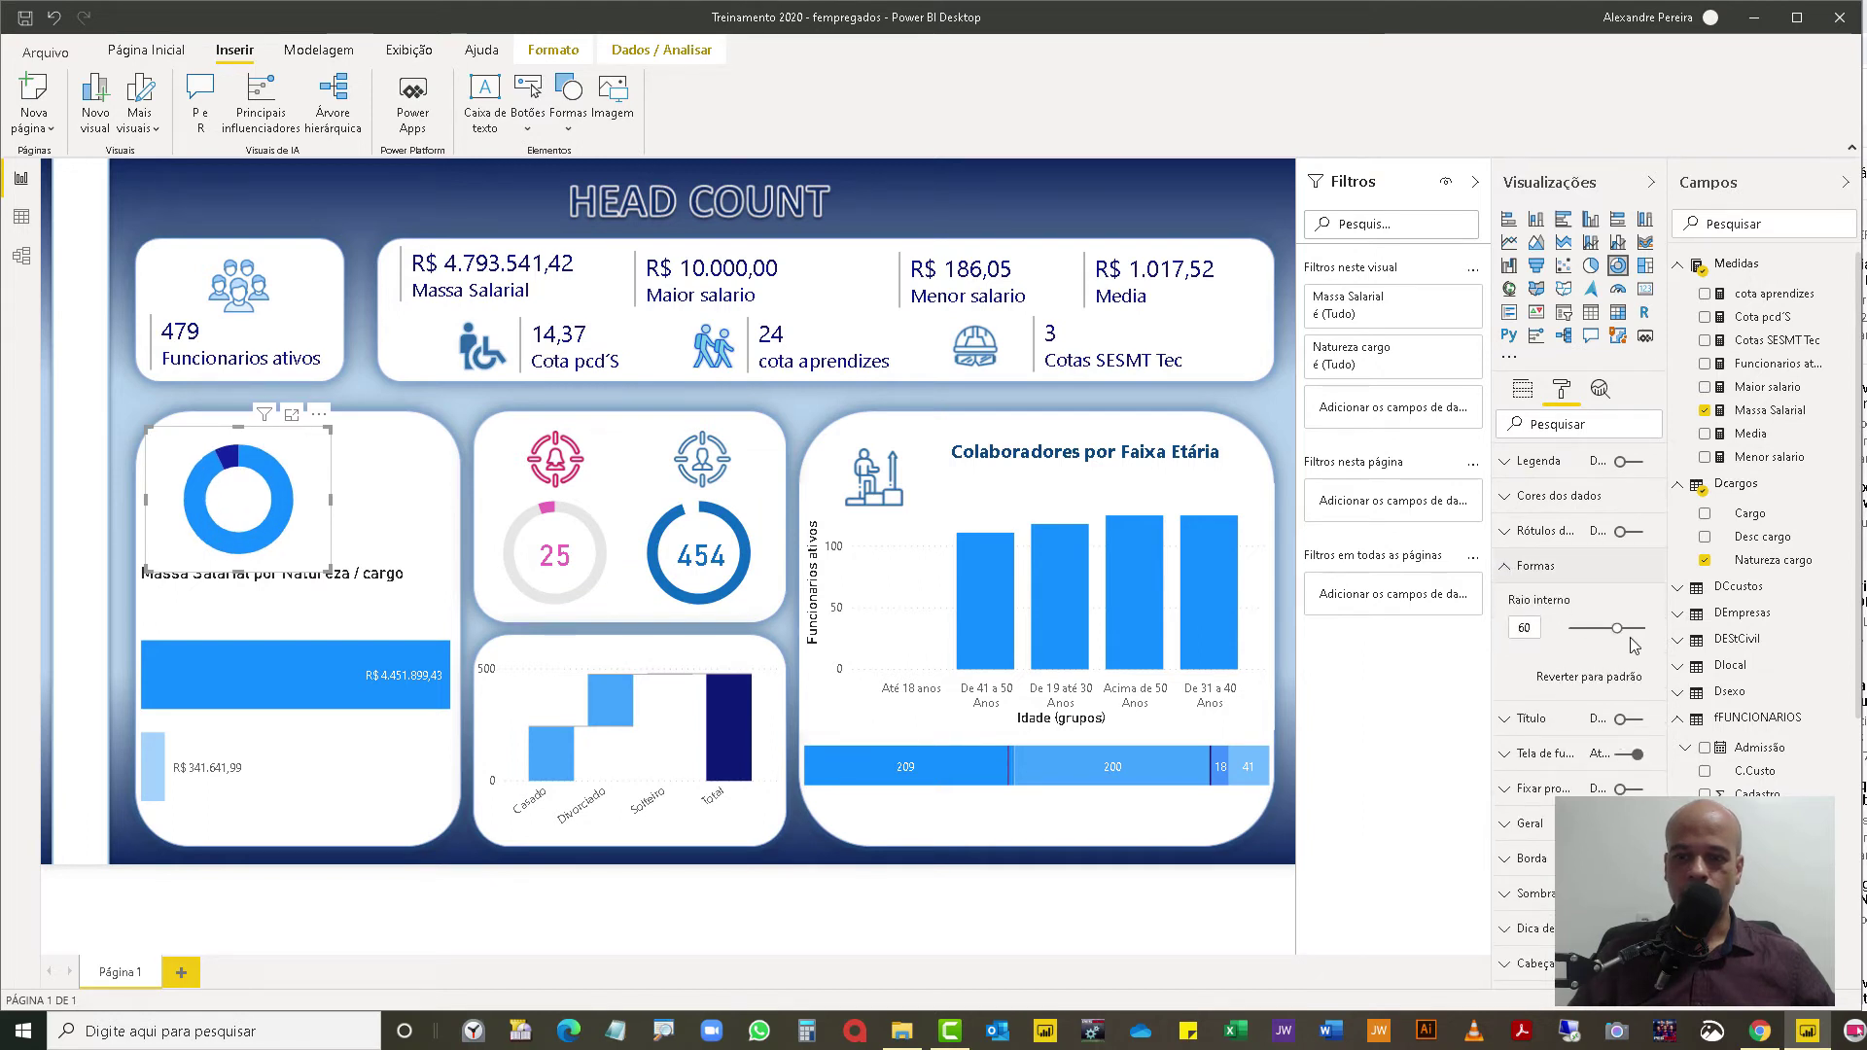
drag(1615, 625, 1633, 627)
click(1539, 628)
key(BackSpace)
key(BackSpace)
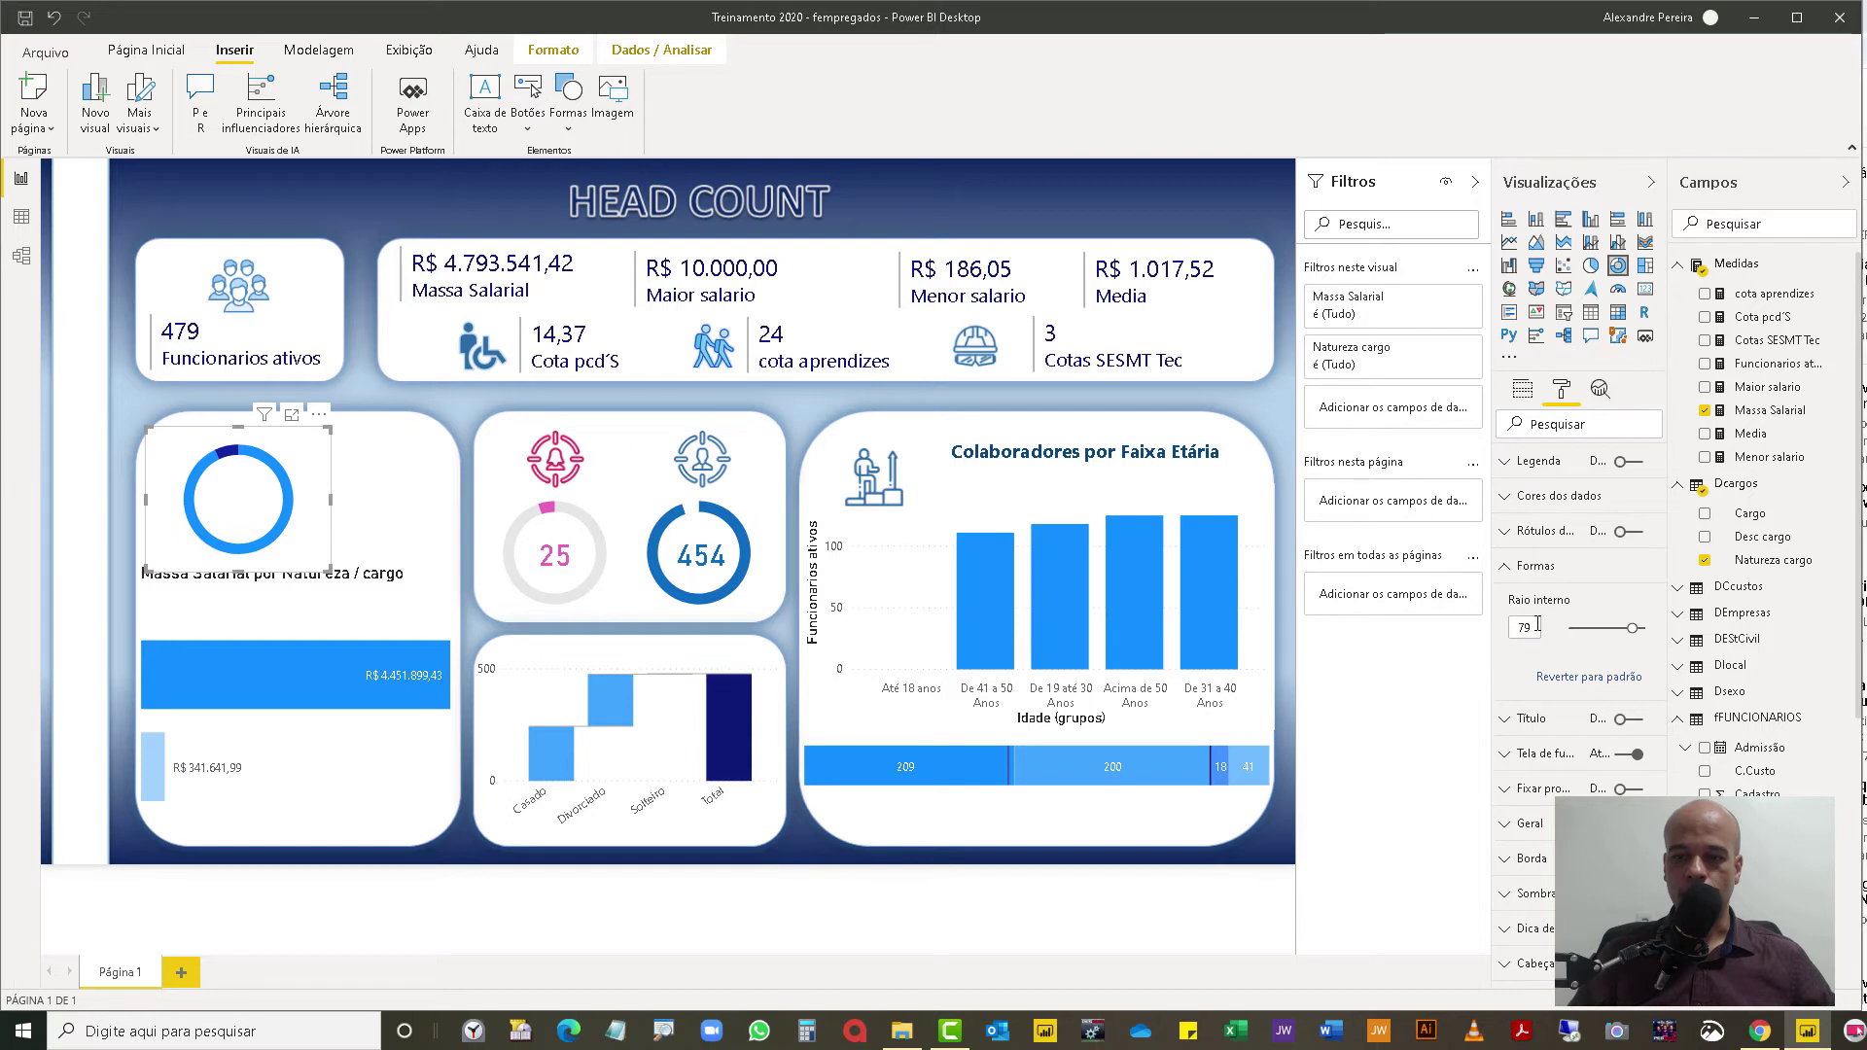
text(79)
key(BackSpace)
key(BackSpace)
text(80)
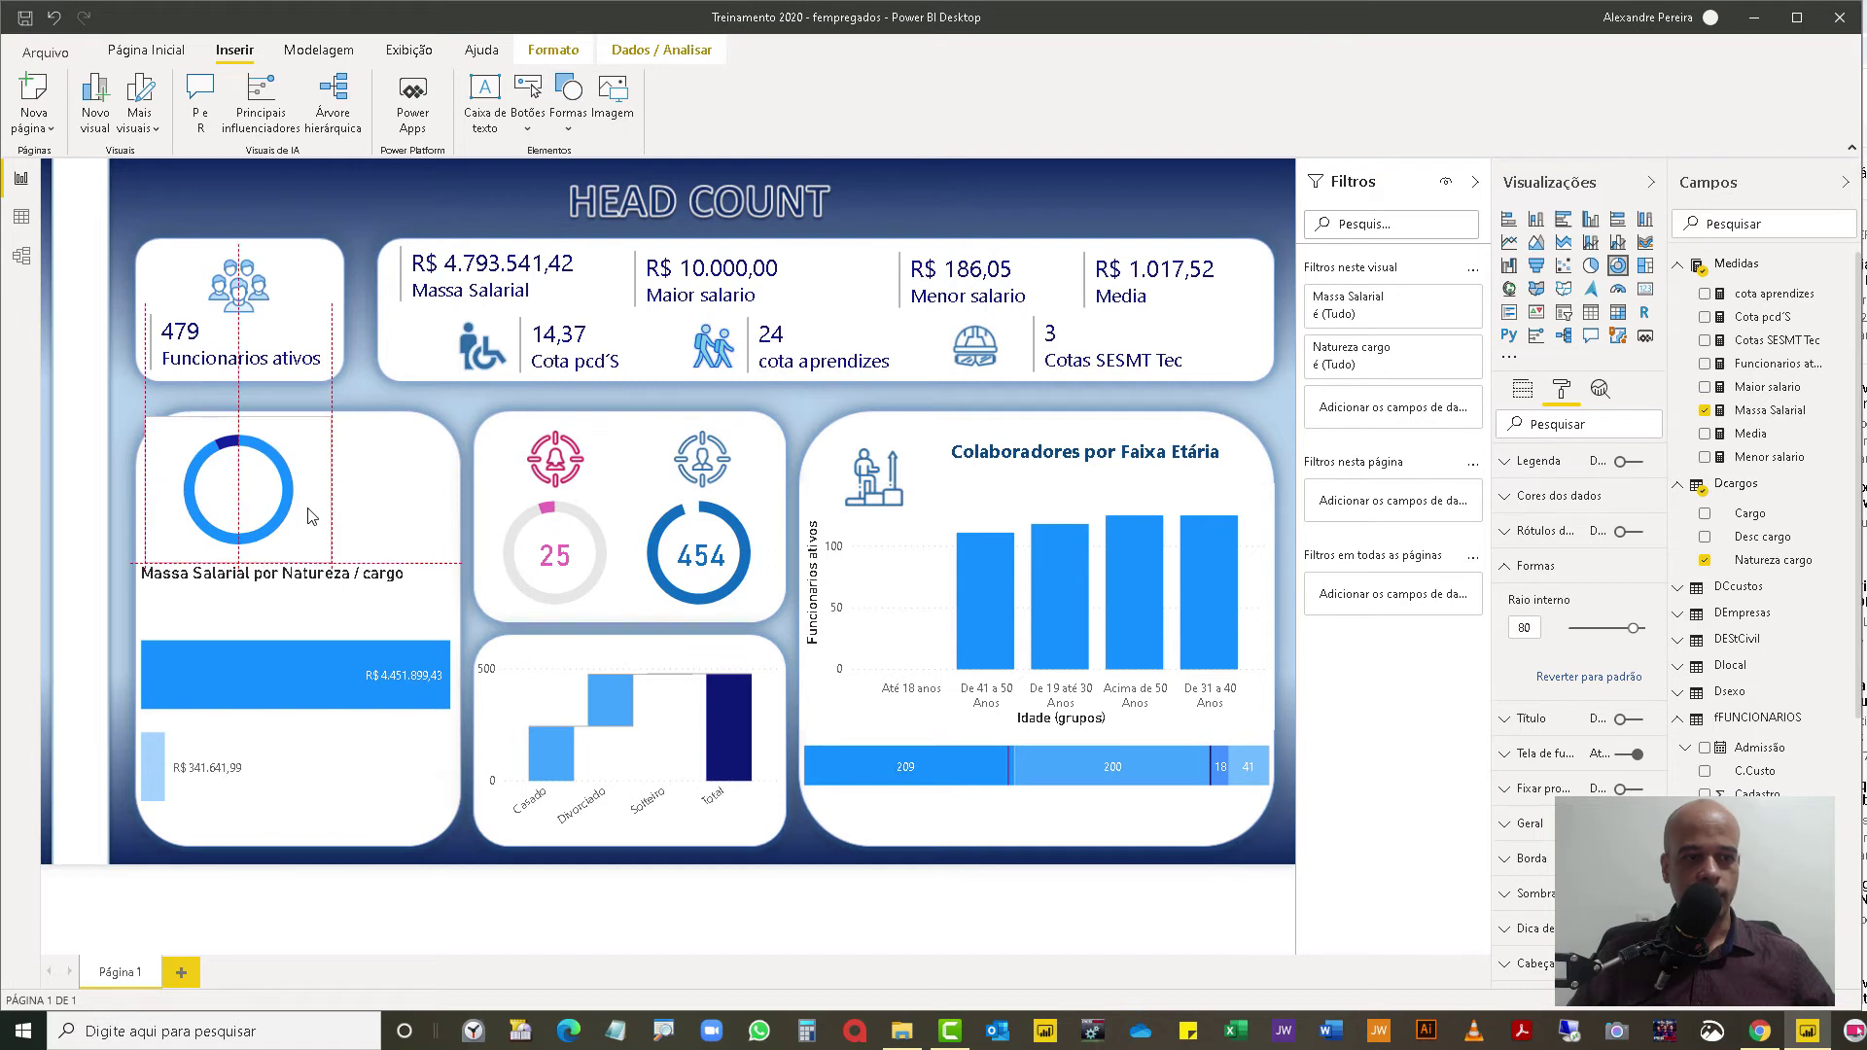
click(1625, 755)
Step: Place the donut chart at the card's upper left and put a duplicate of it beside it on the right
drag(299, 542, 295, 534)
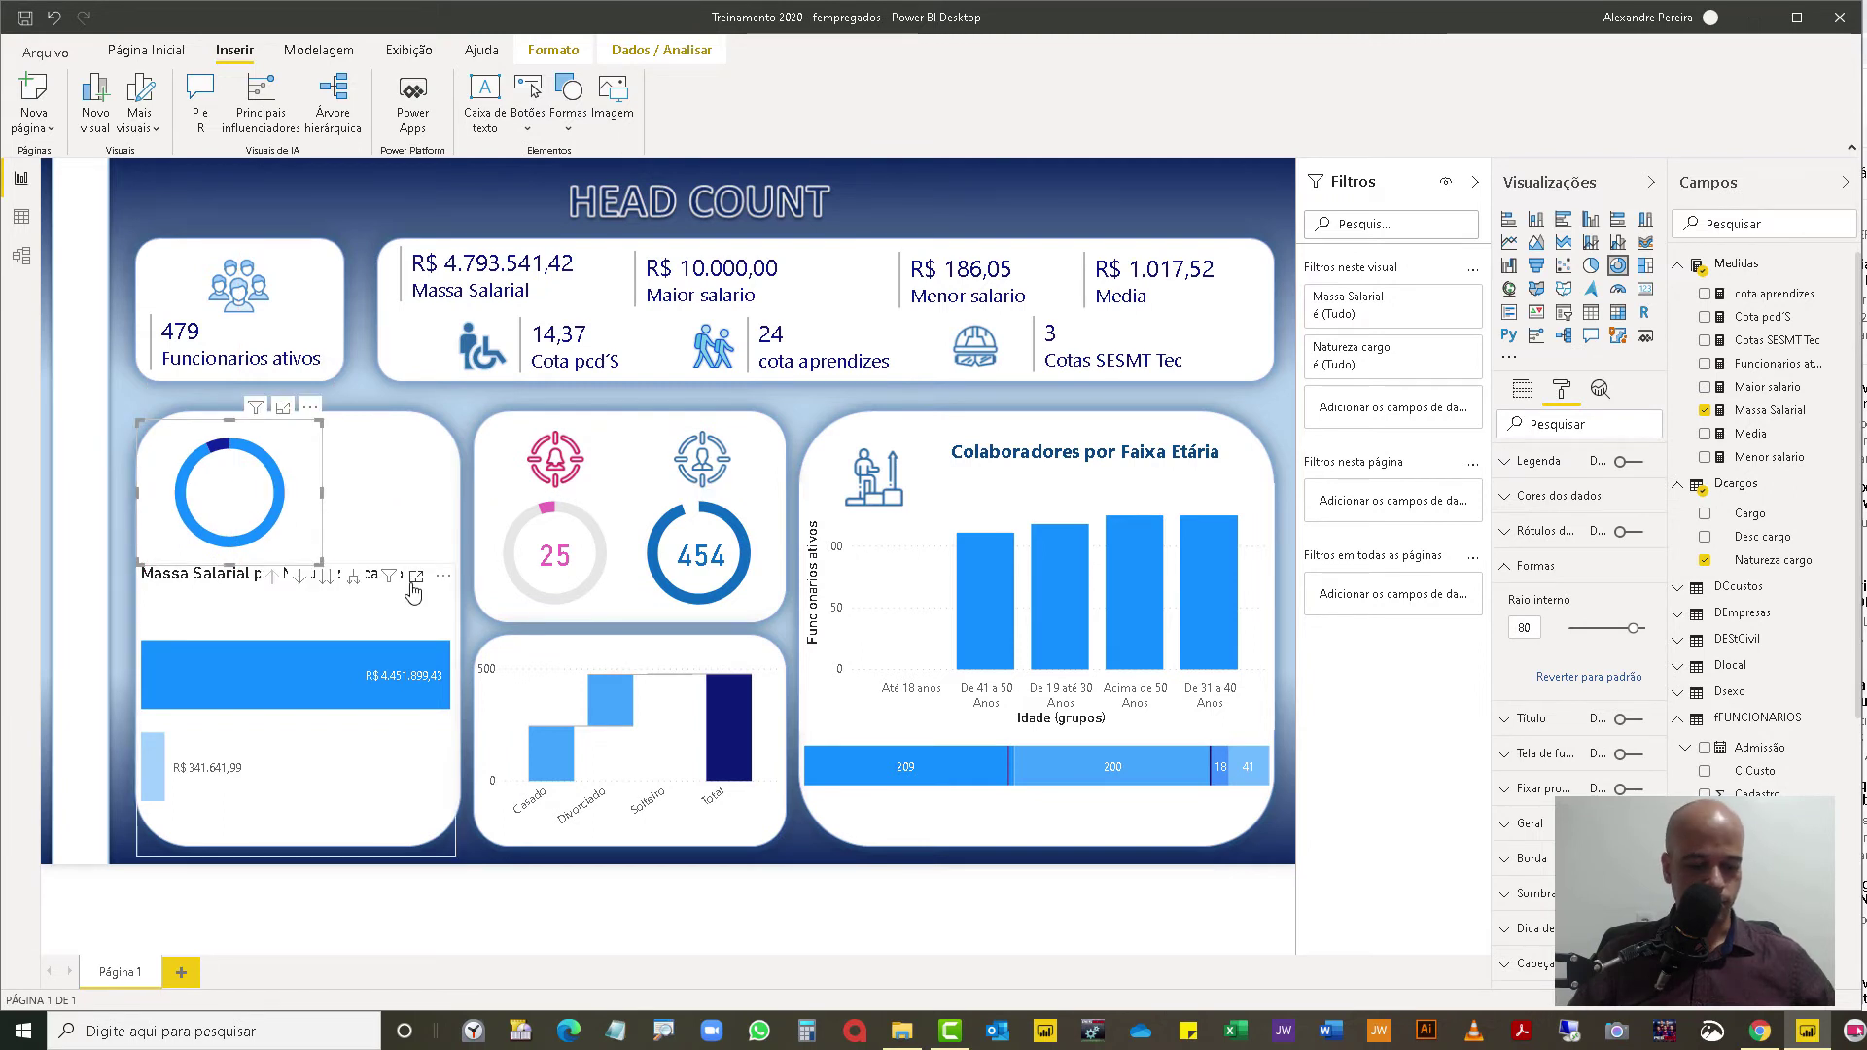
click(283, 525)
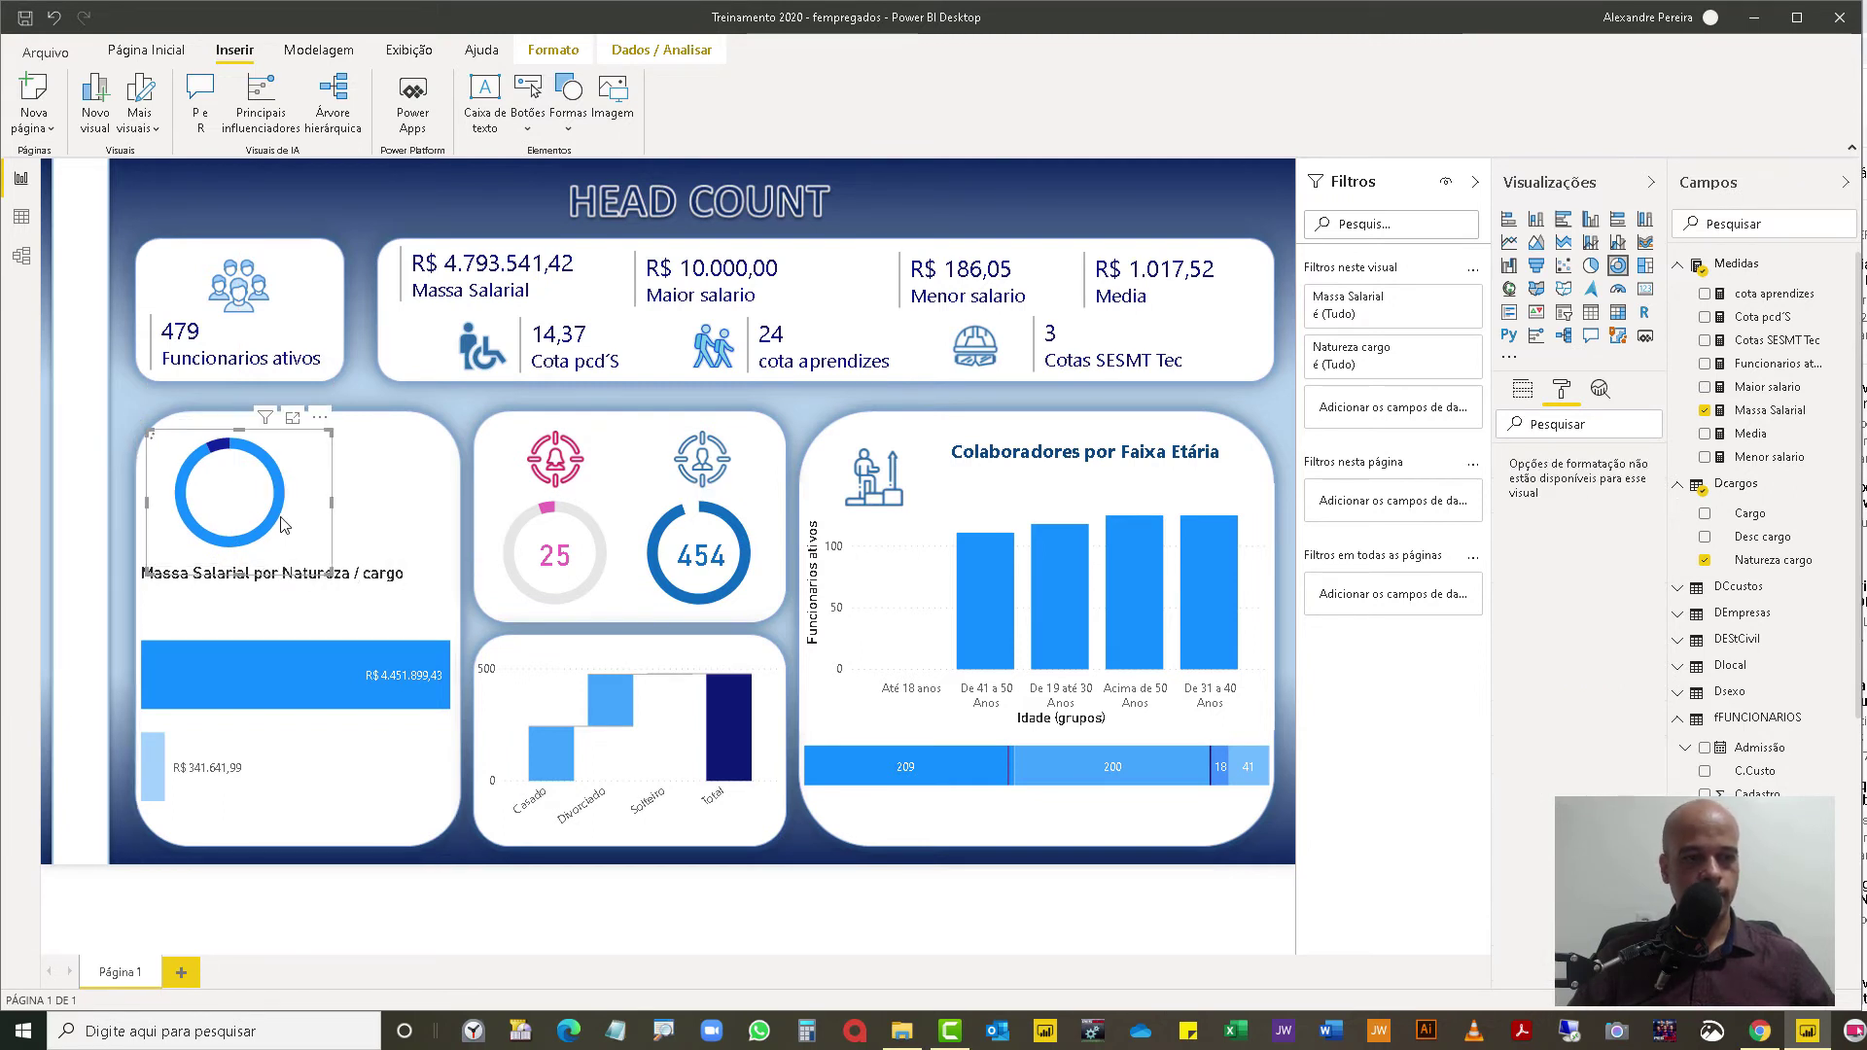
key(ctrl+c)
key(ctrl+v)
drag(278, 517, 414, 517)
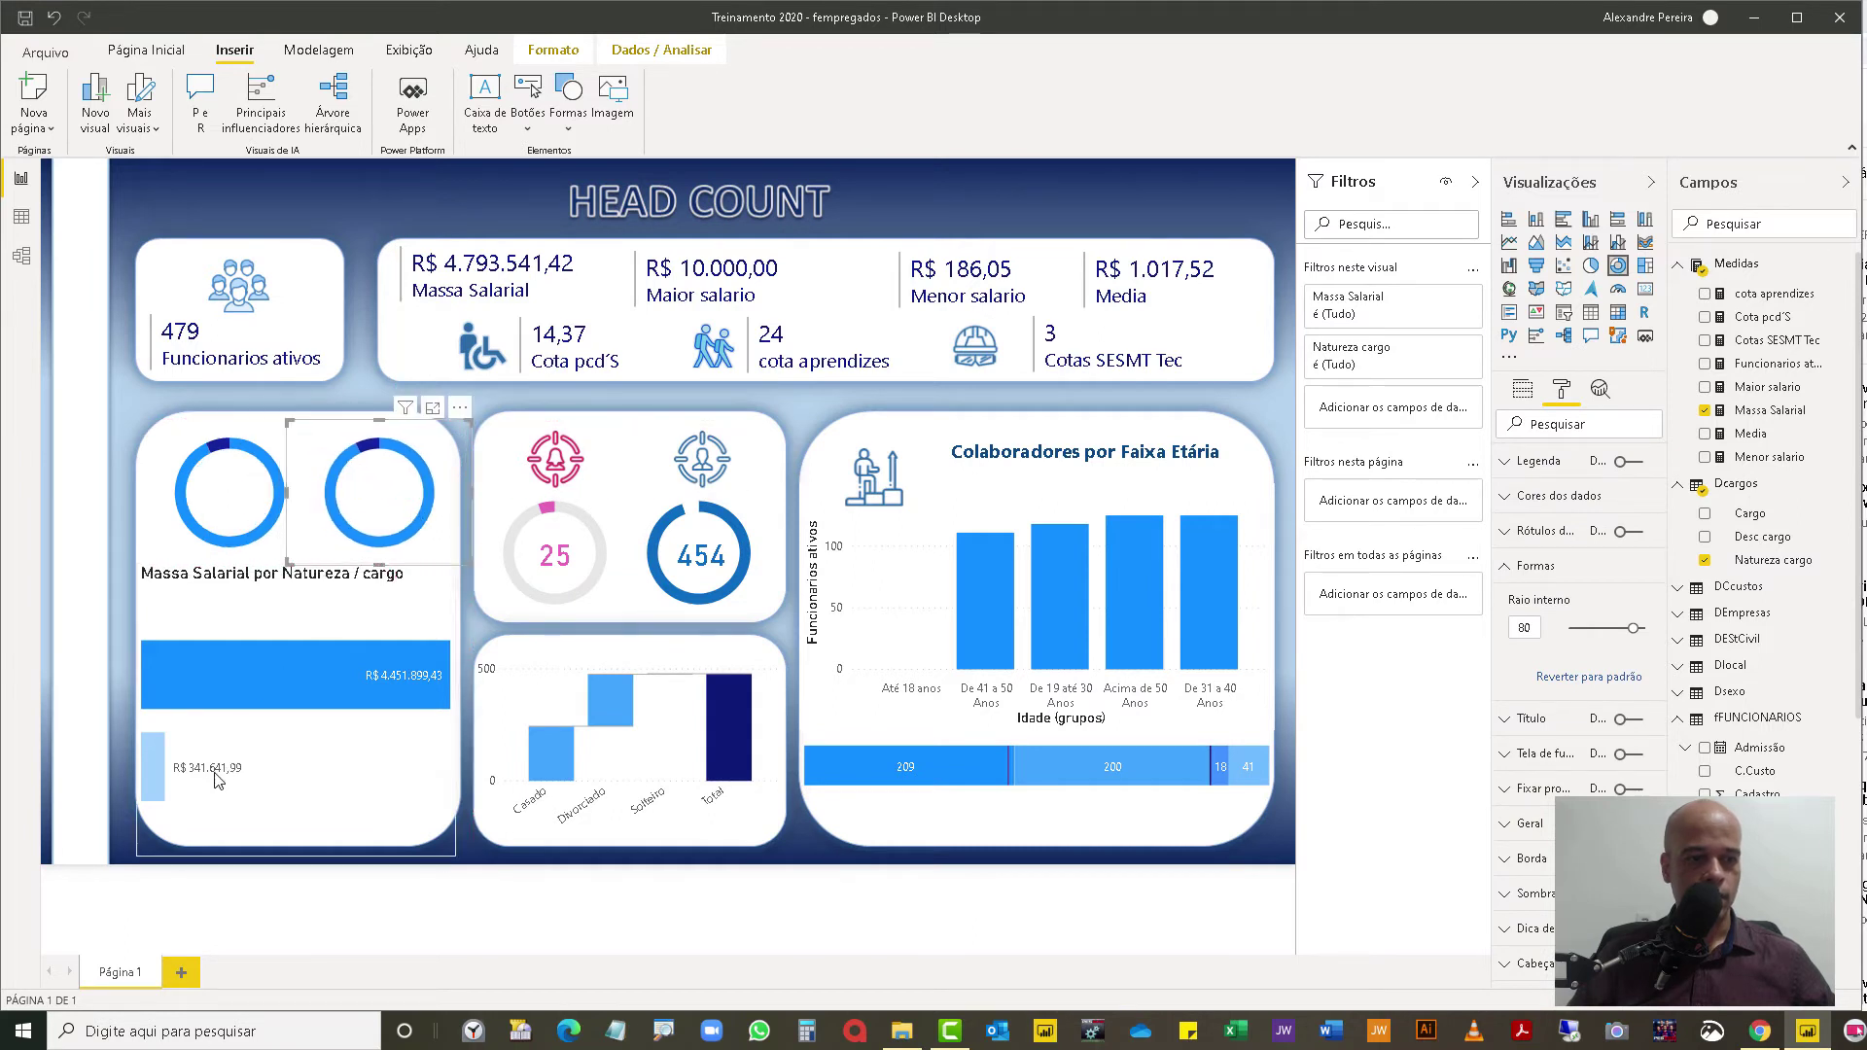
click(265, 801)
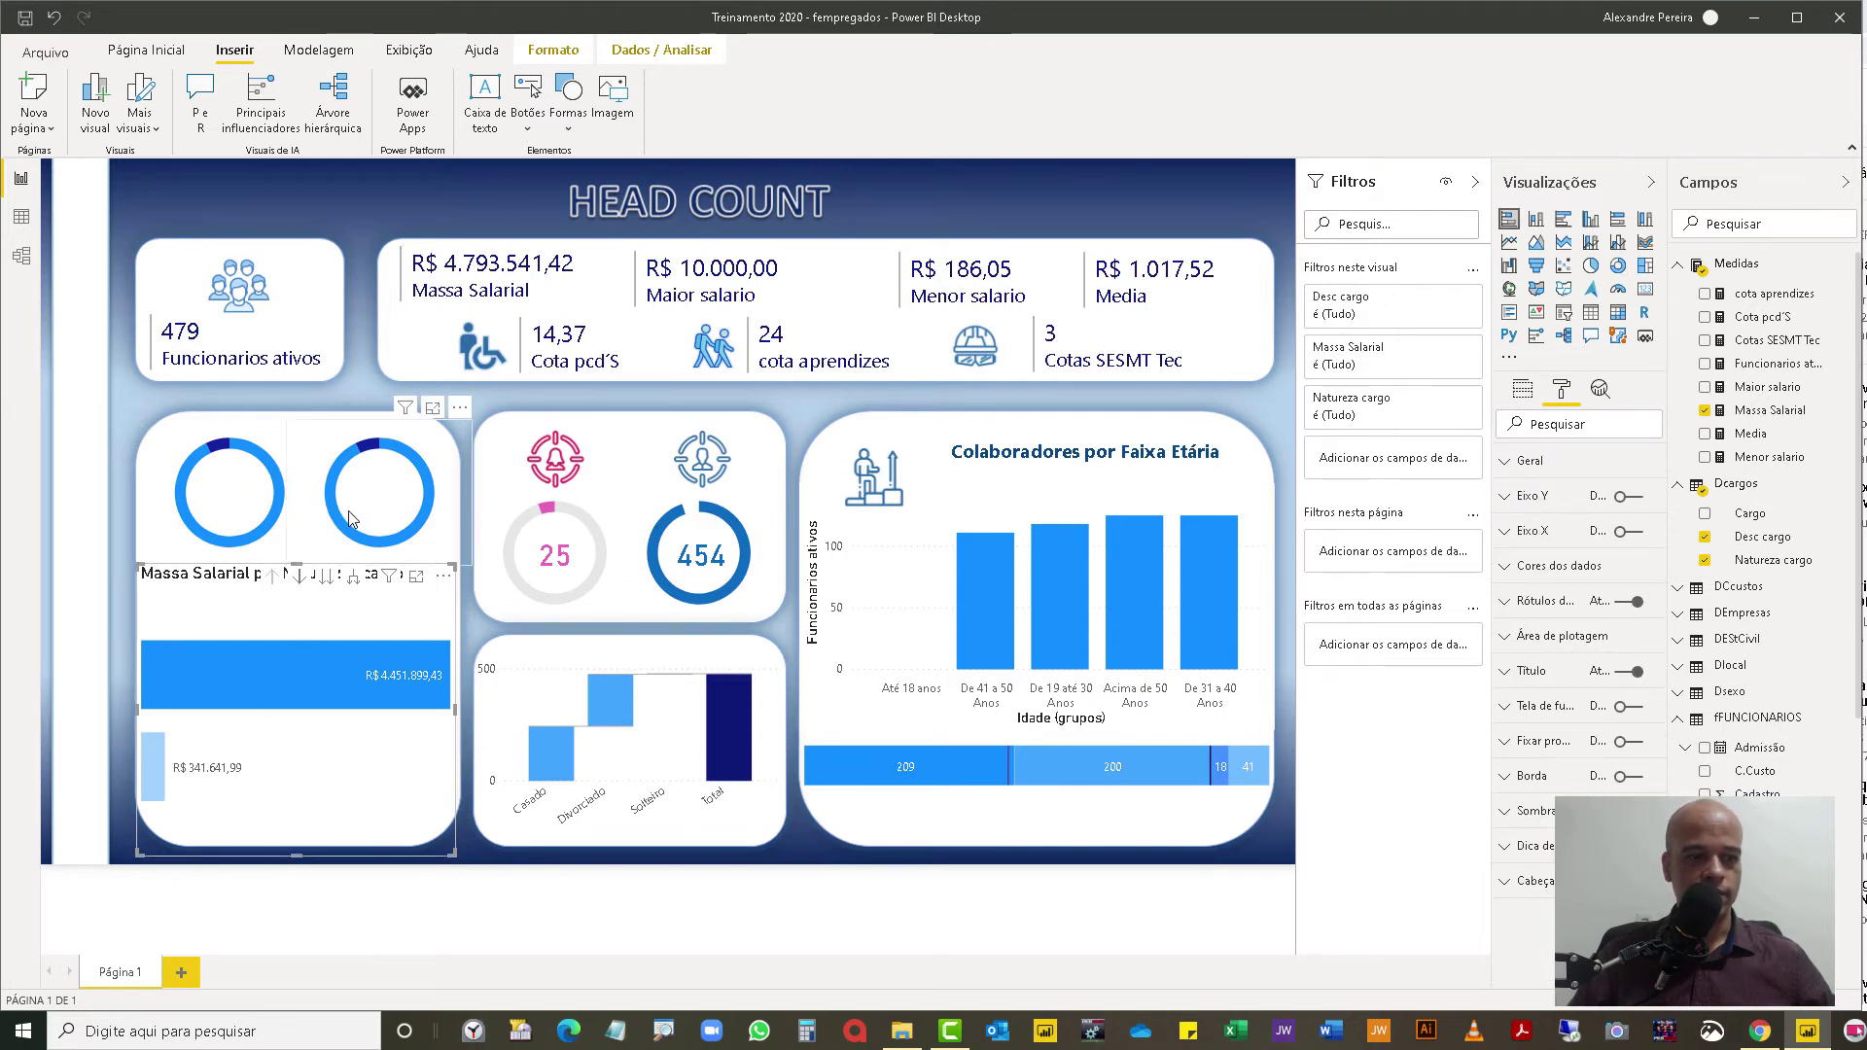
Step: Look up the custom colour code of the administrativa bar in the salary bar chart's data colours
click(254, 484)
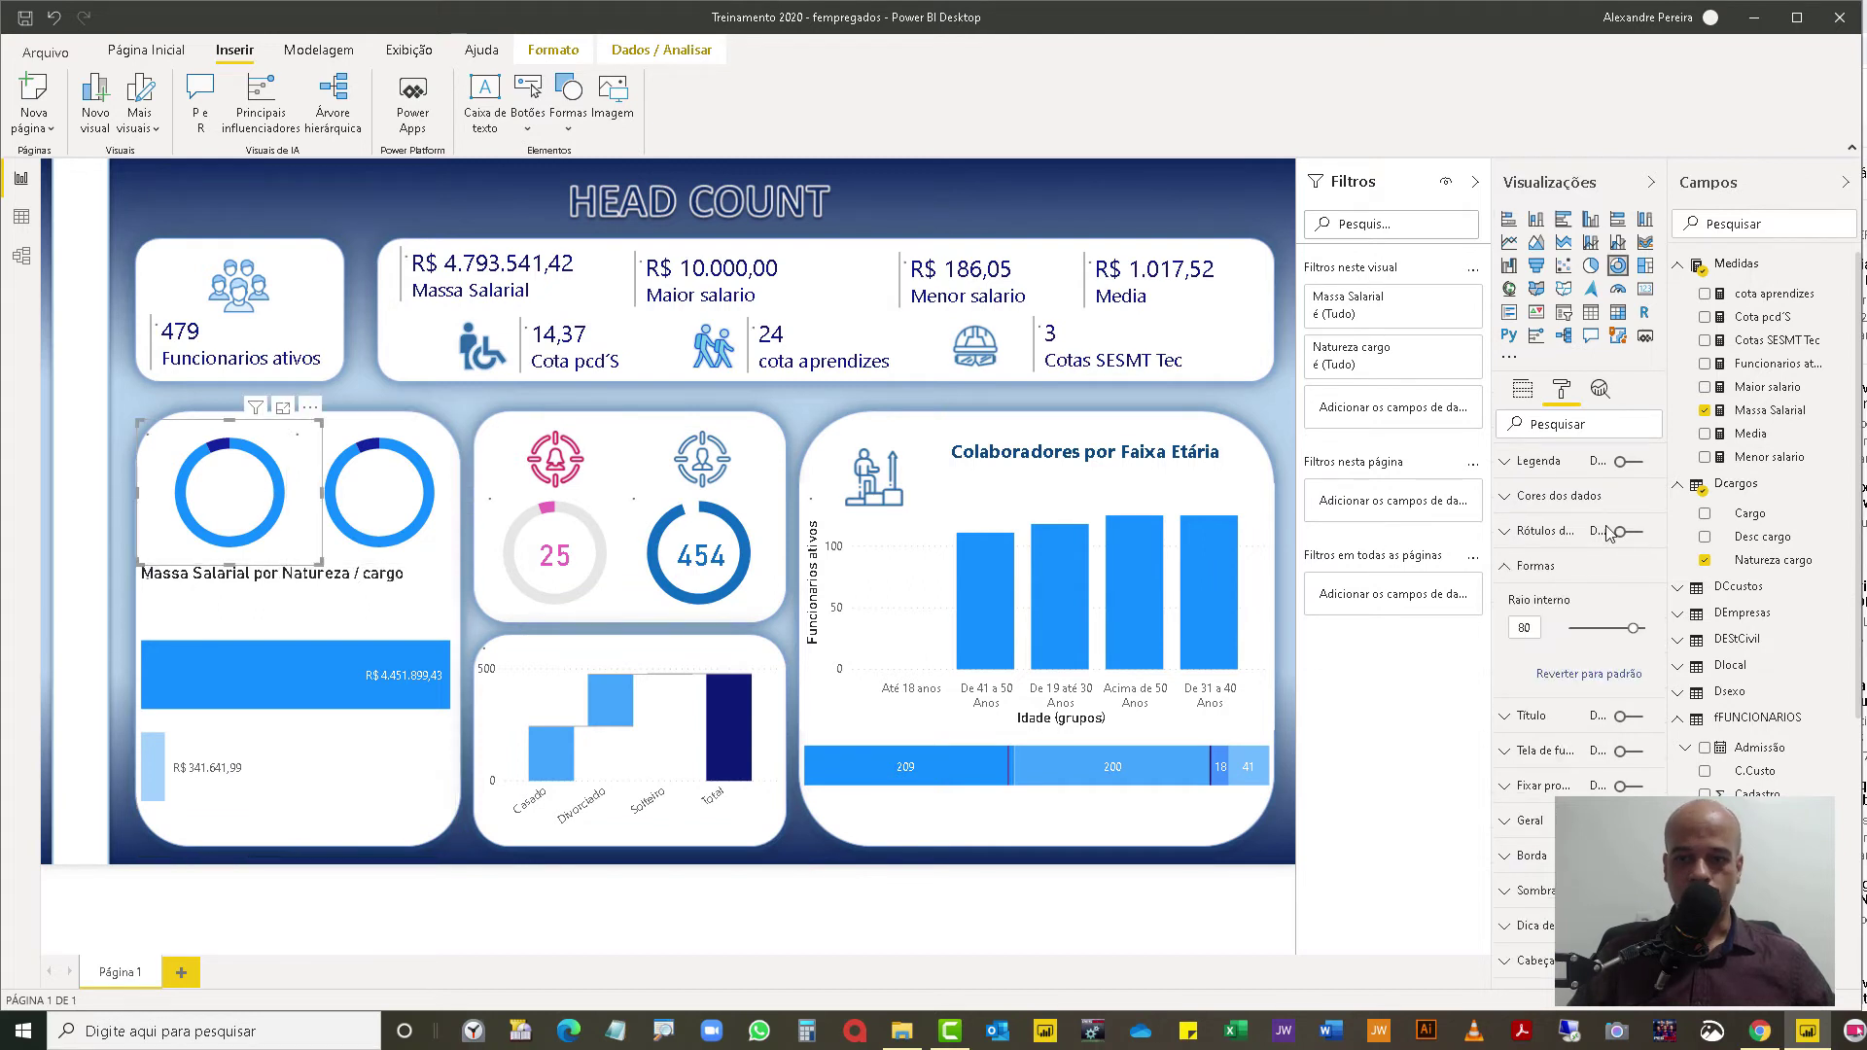
click(1510, 497)
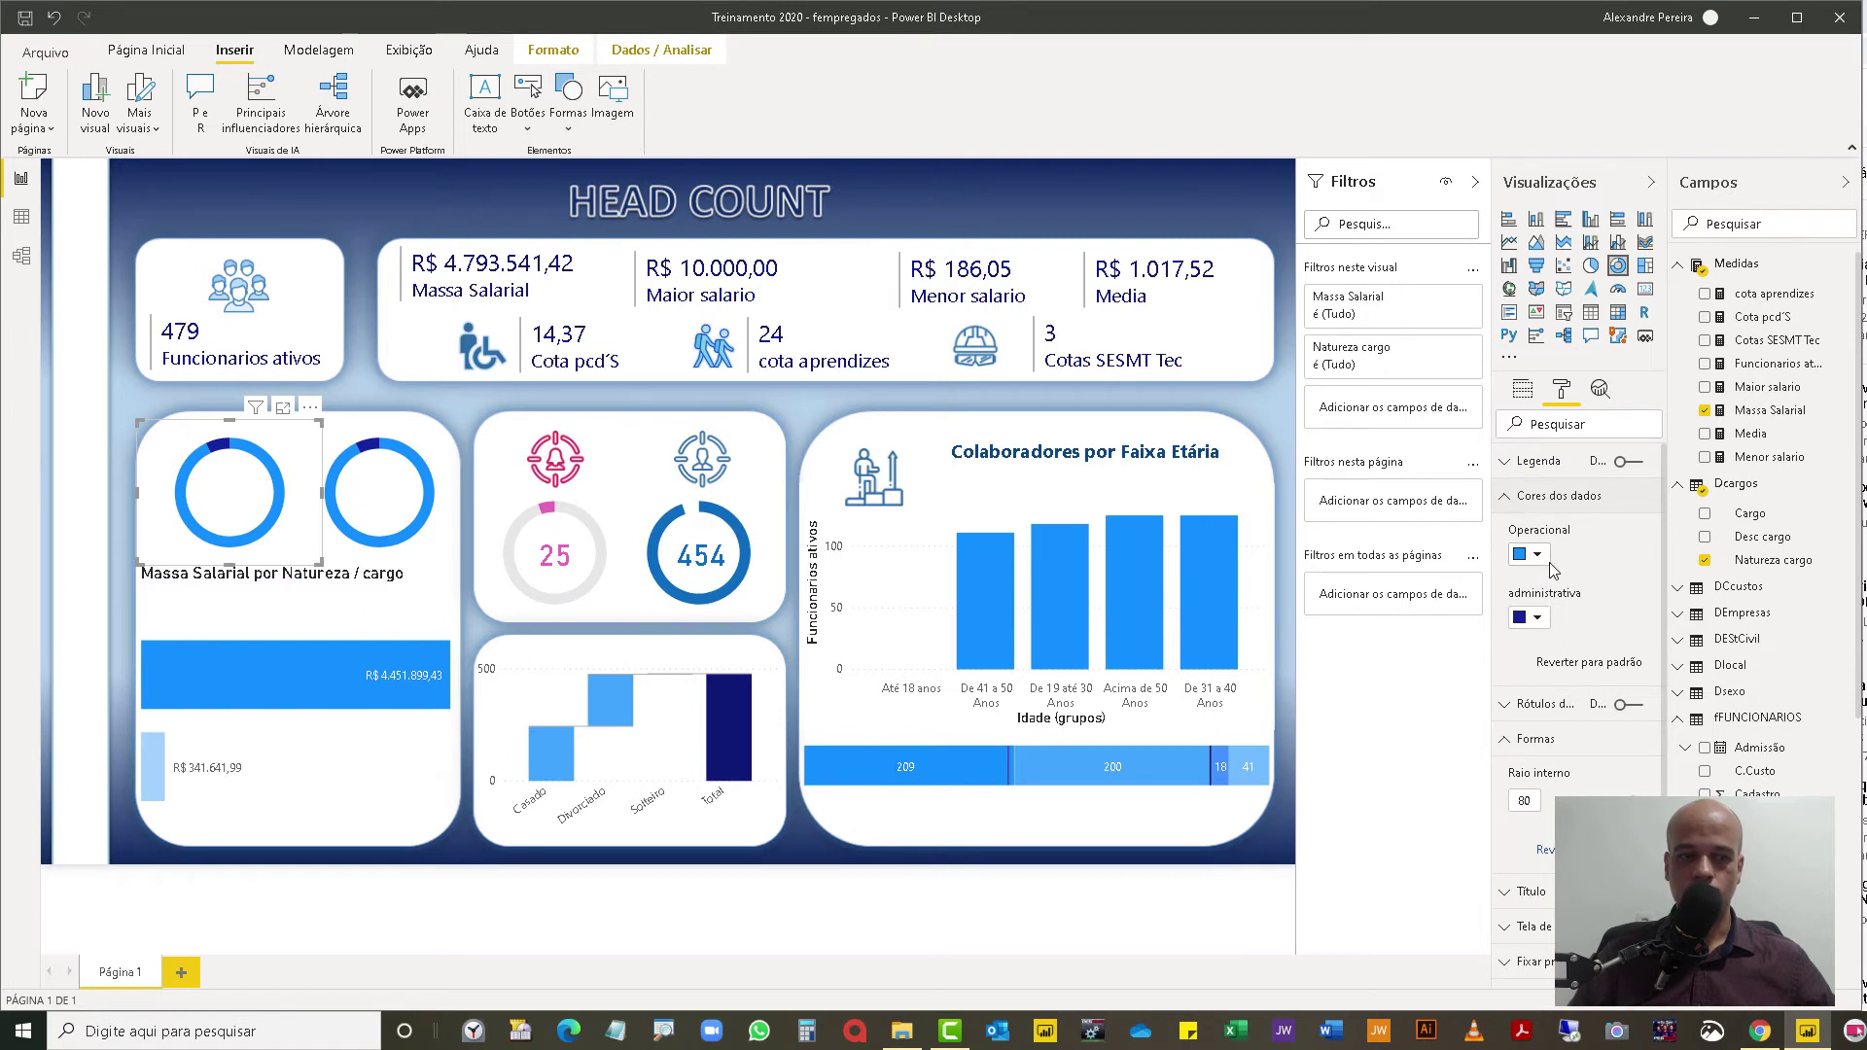
click(337, 796)
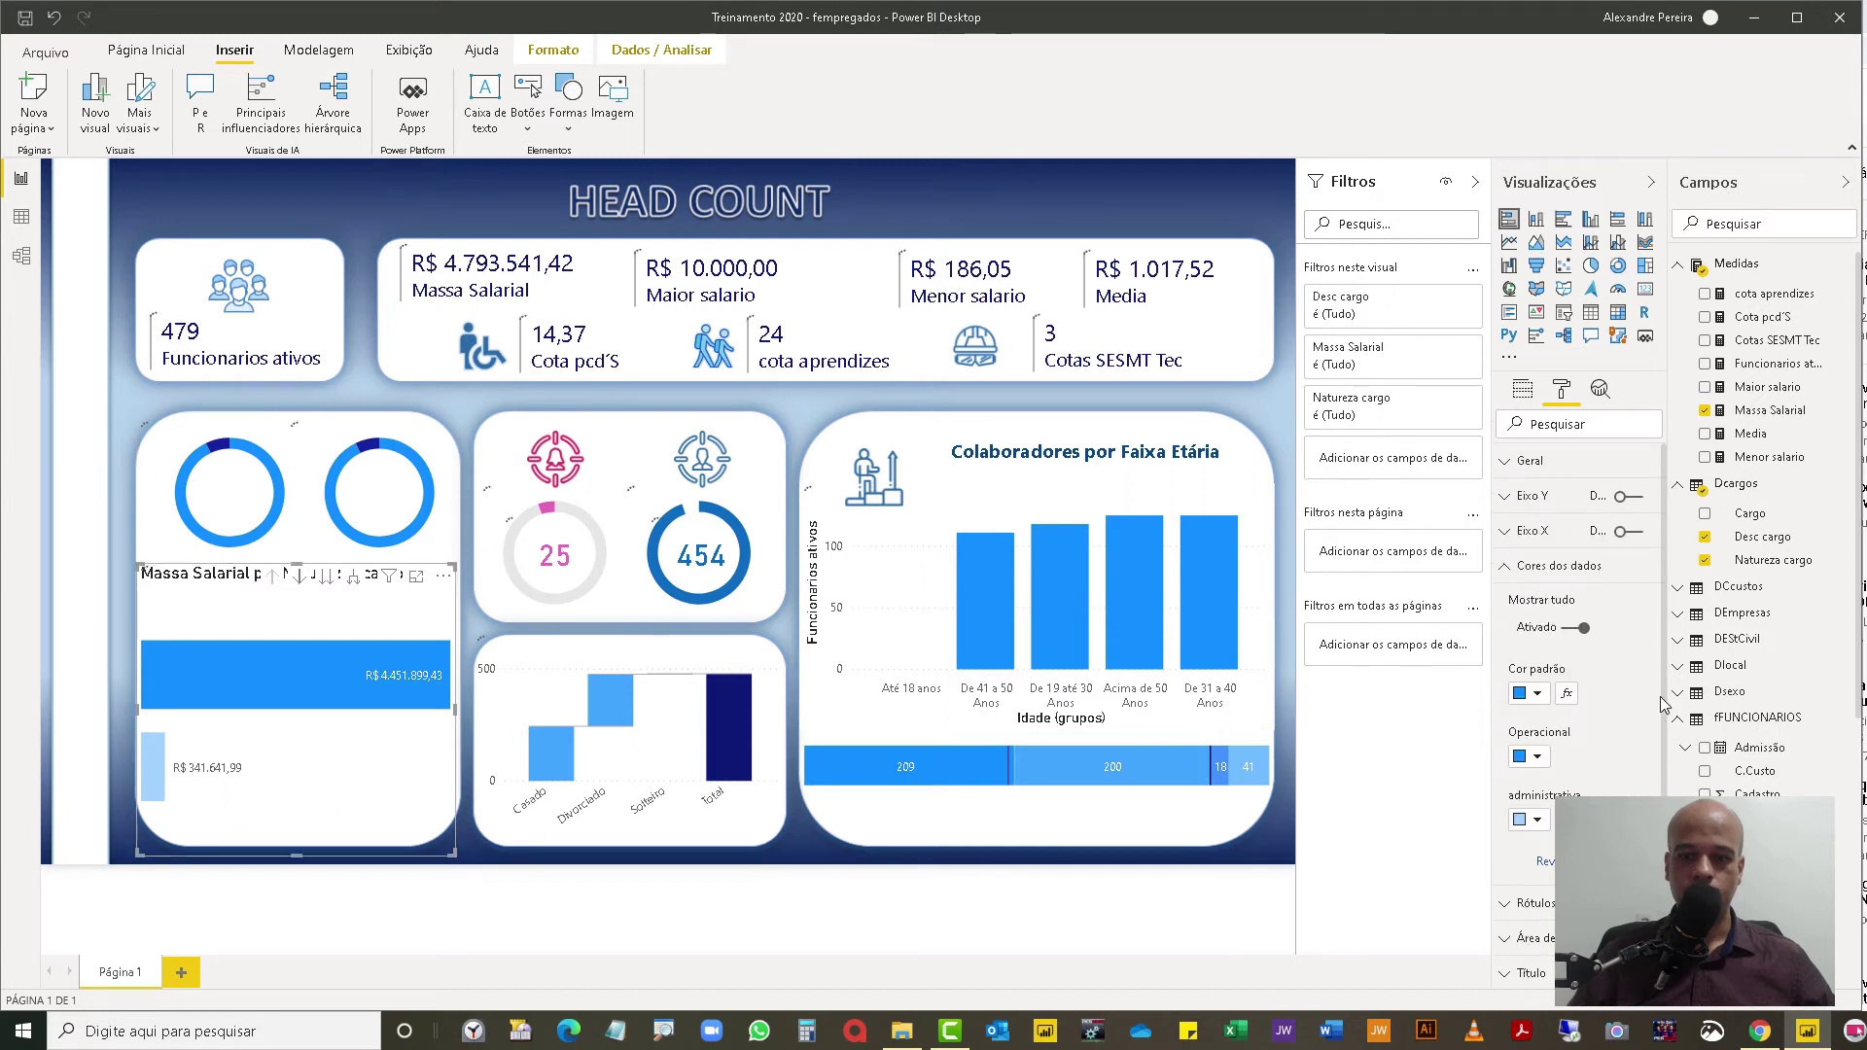
click(1538, 821)
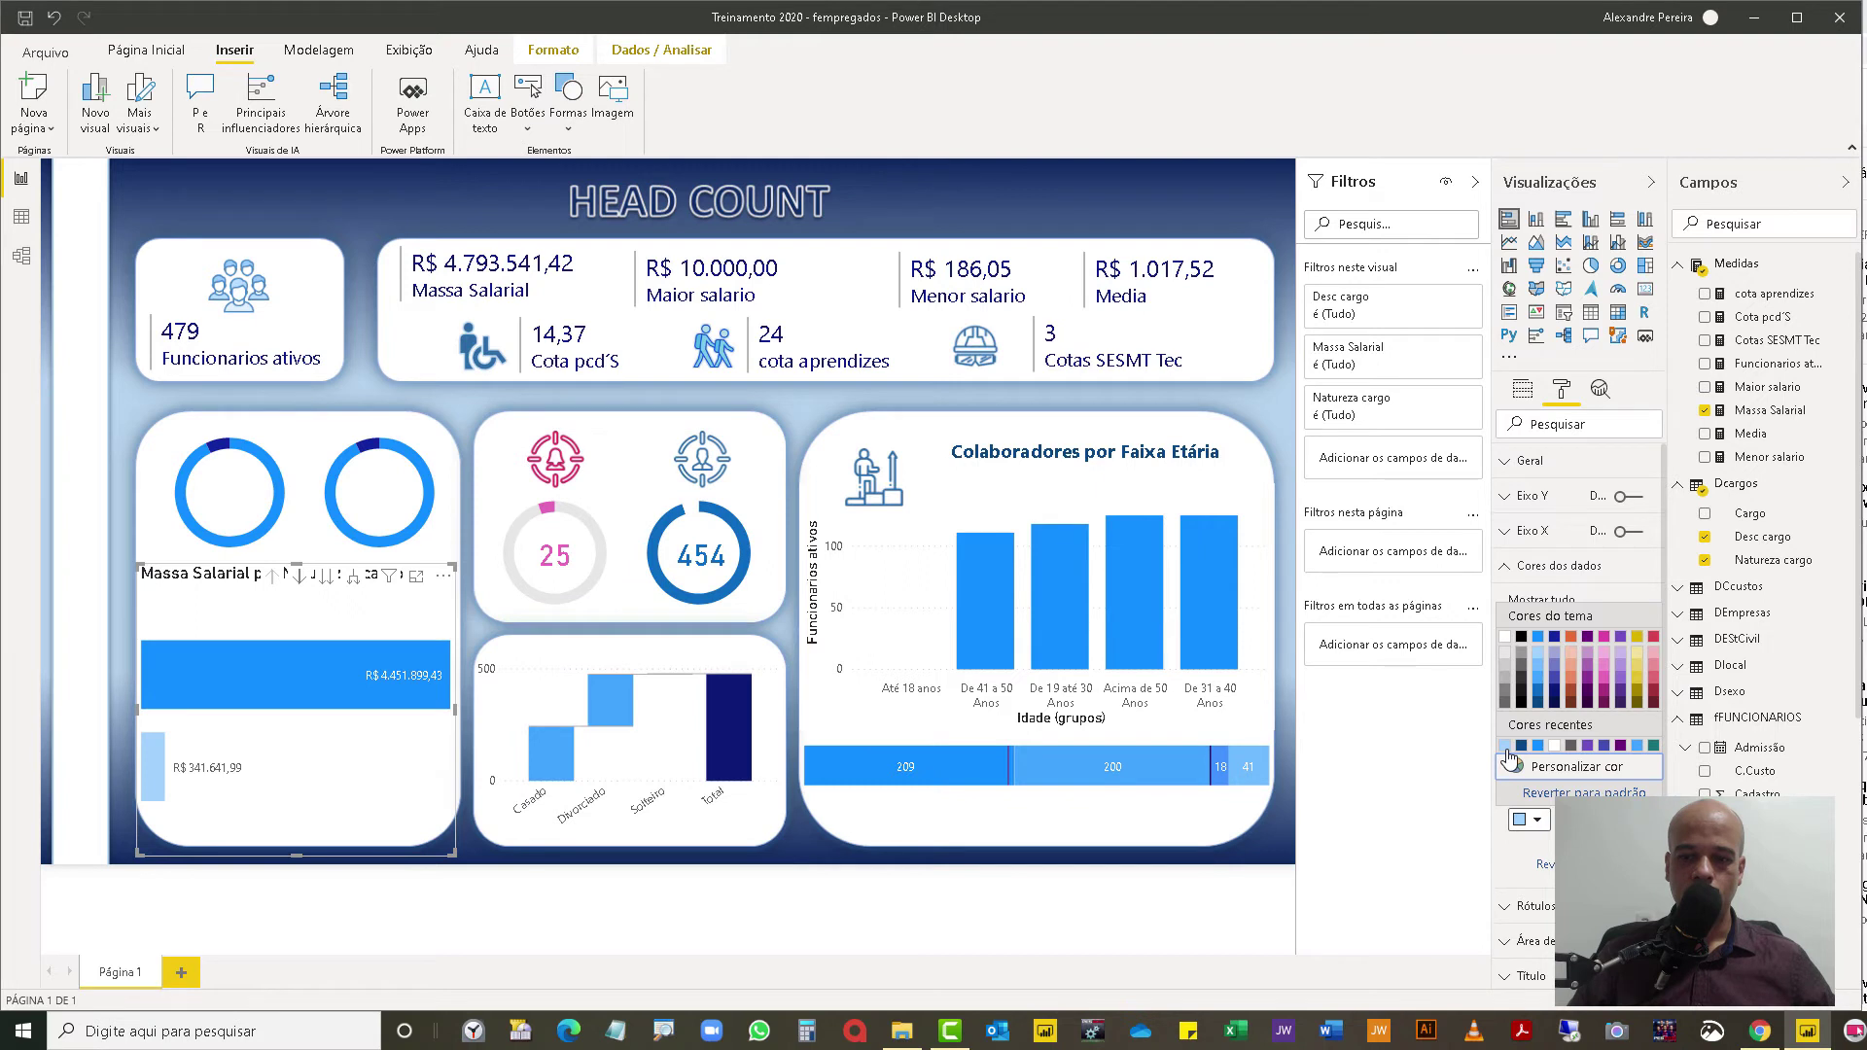
click(1567, 767)
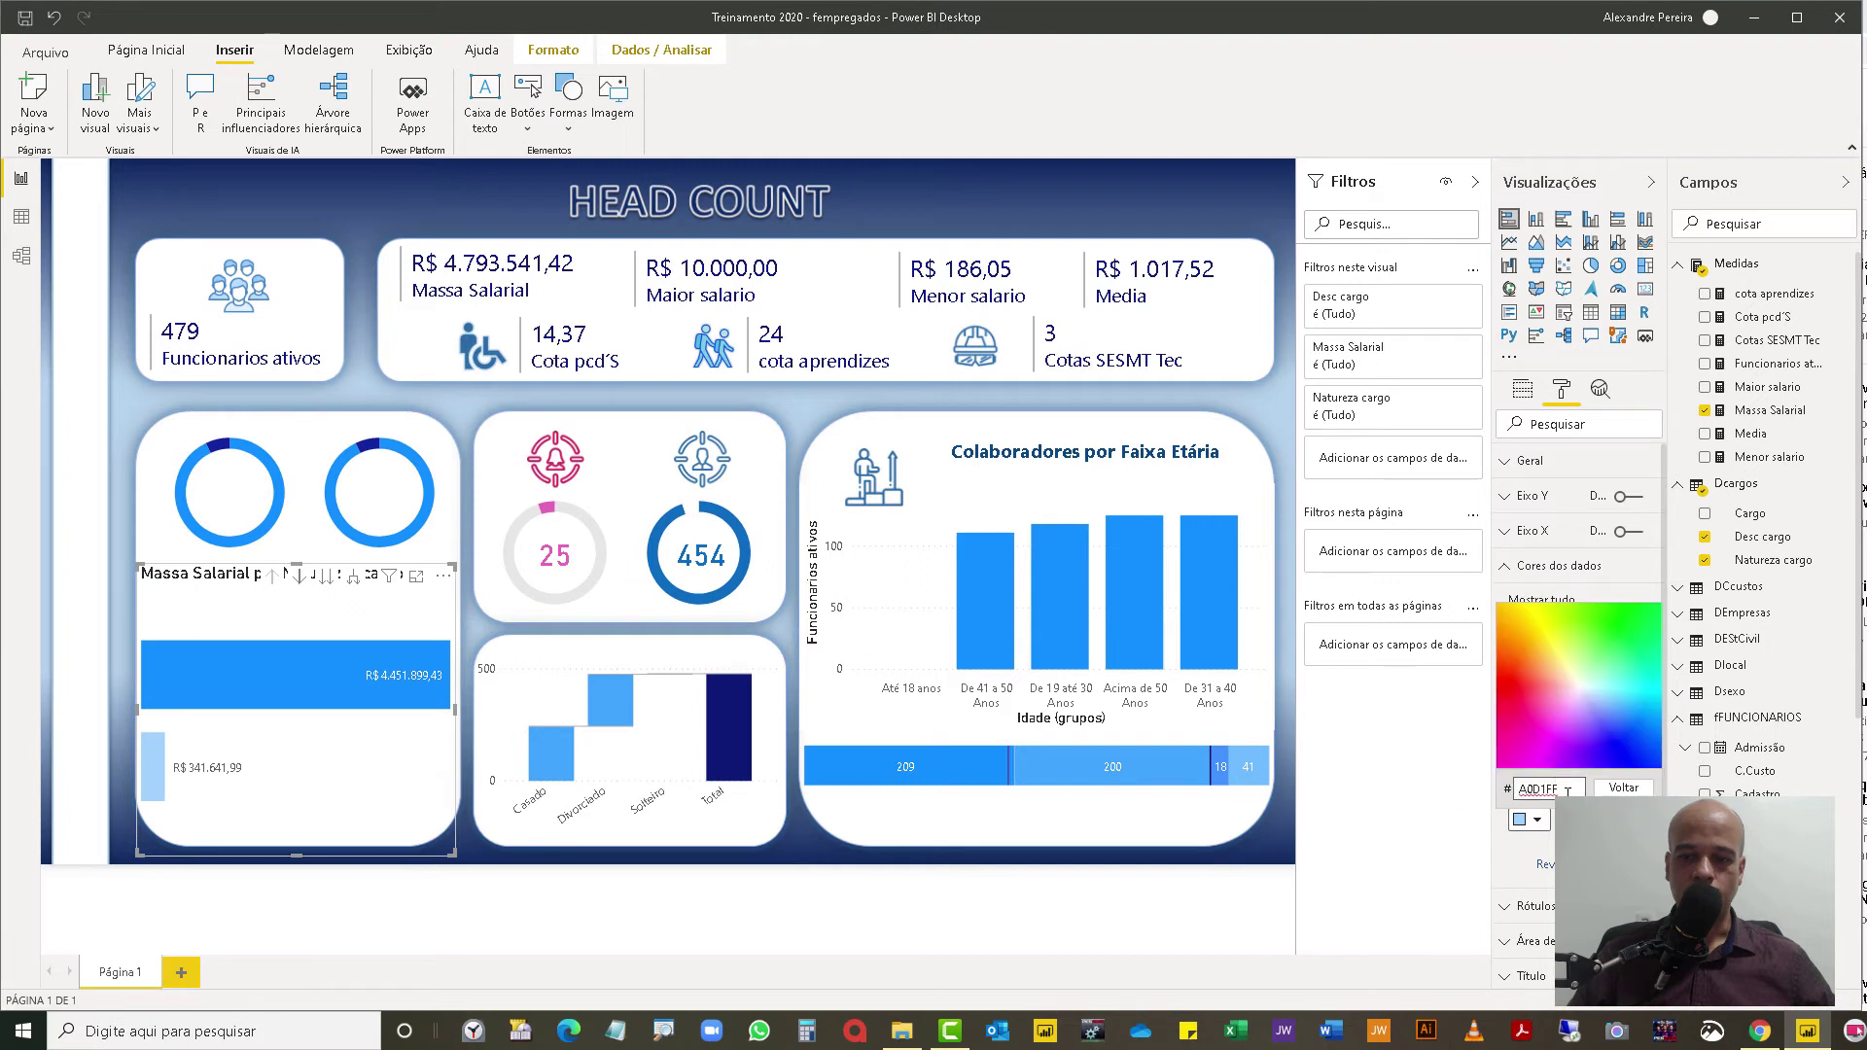
double_click(1540, 790)
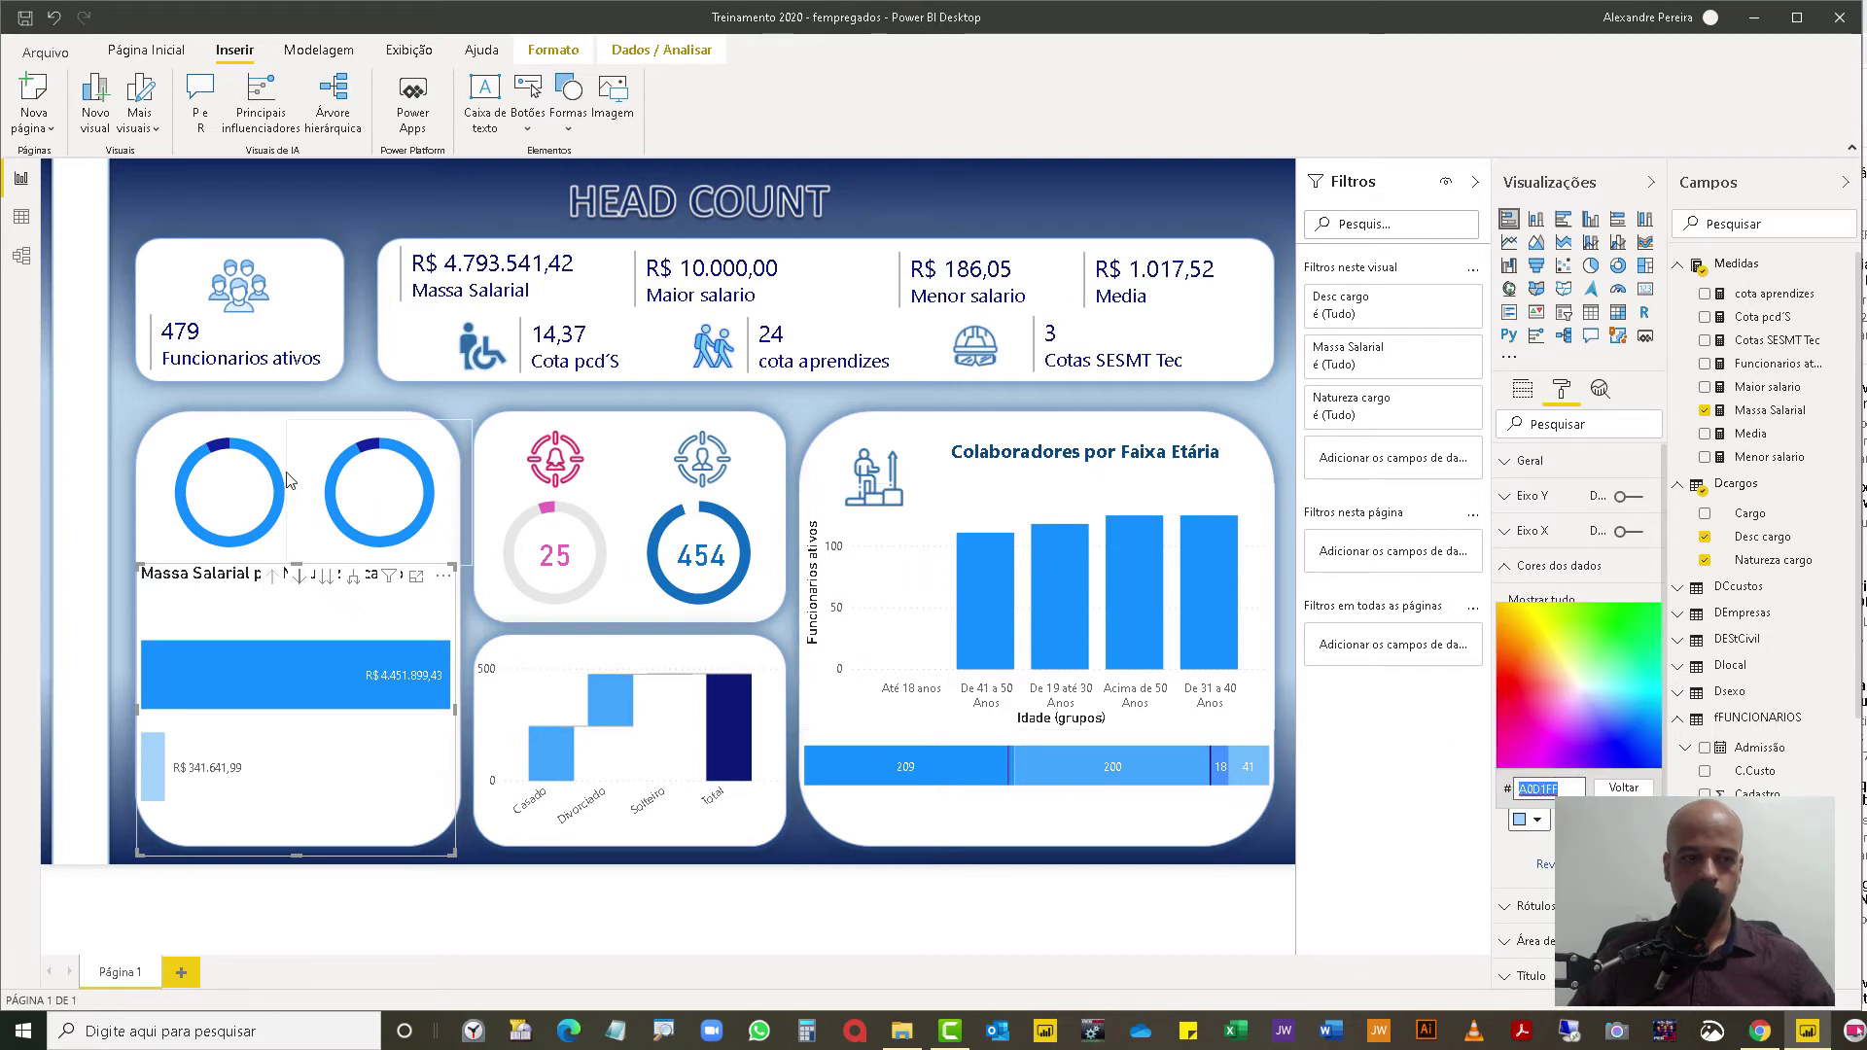
click(273, 447)
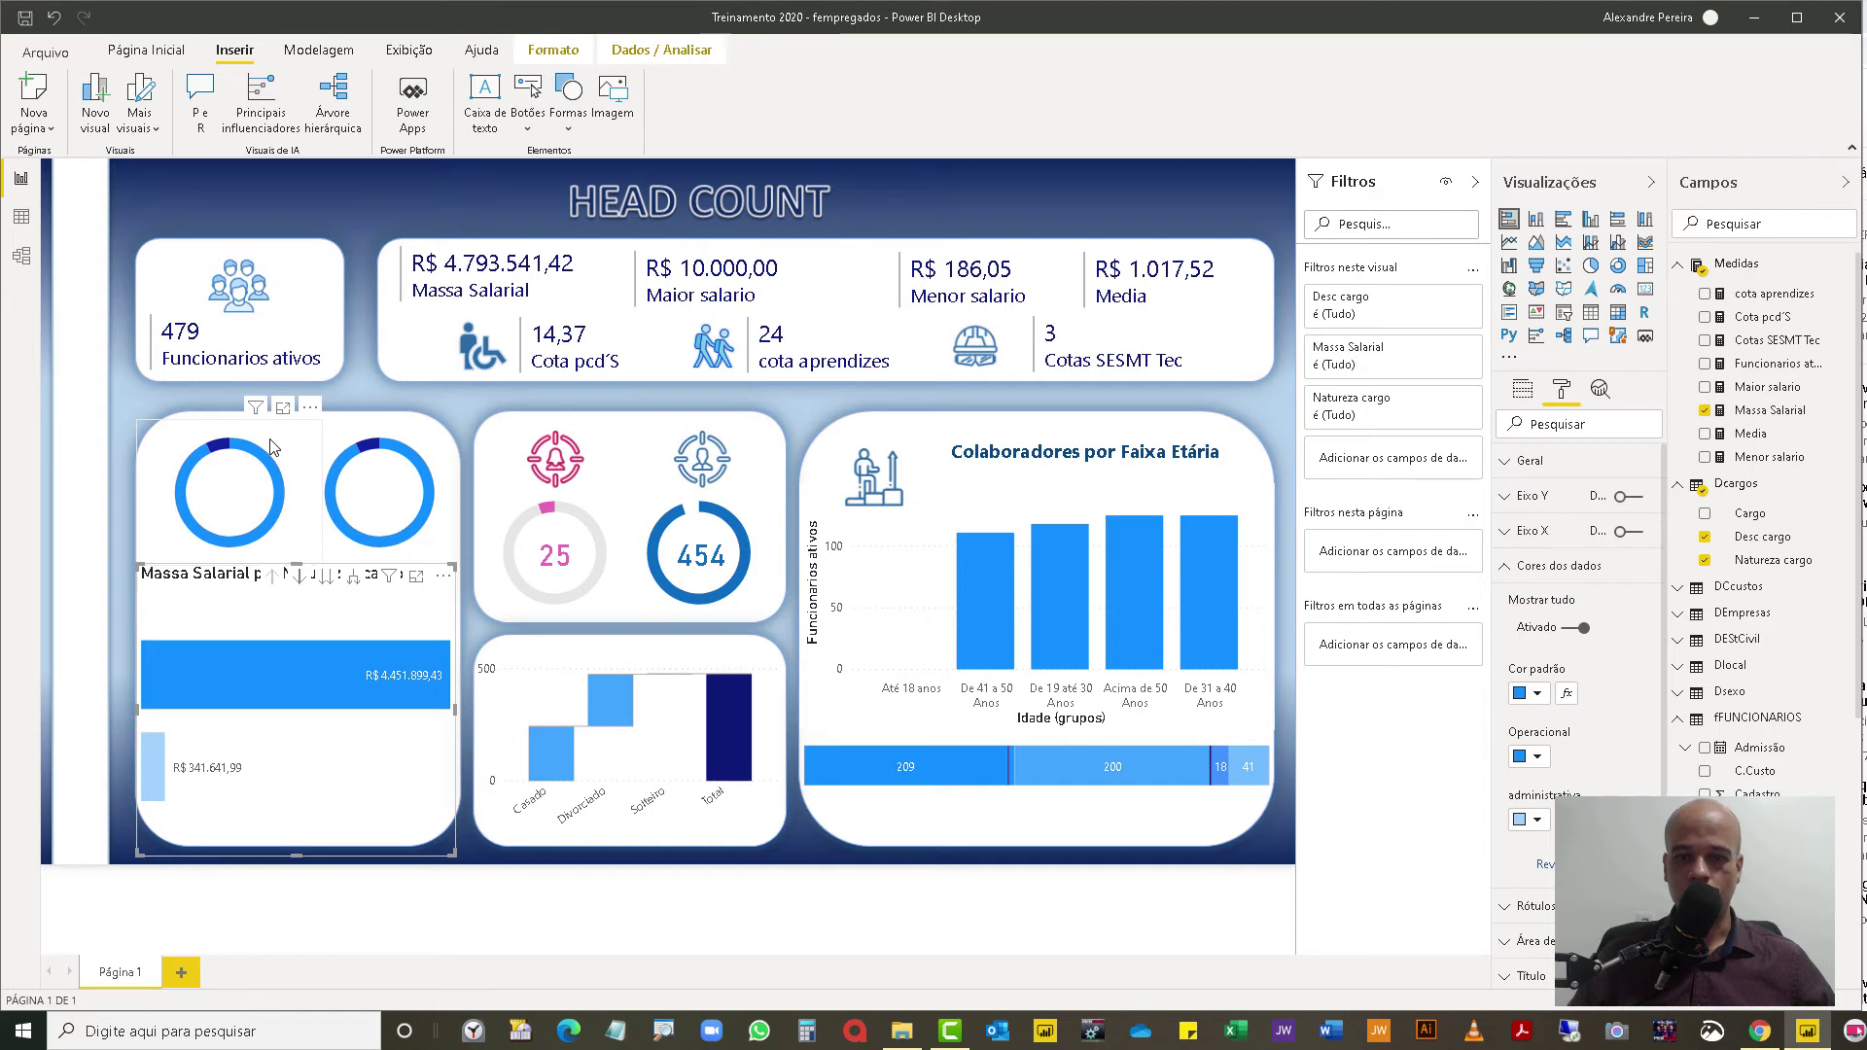
Step: Set the administrativa segment of the donut chart on the left to white
click(273, 447)
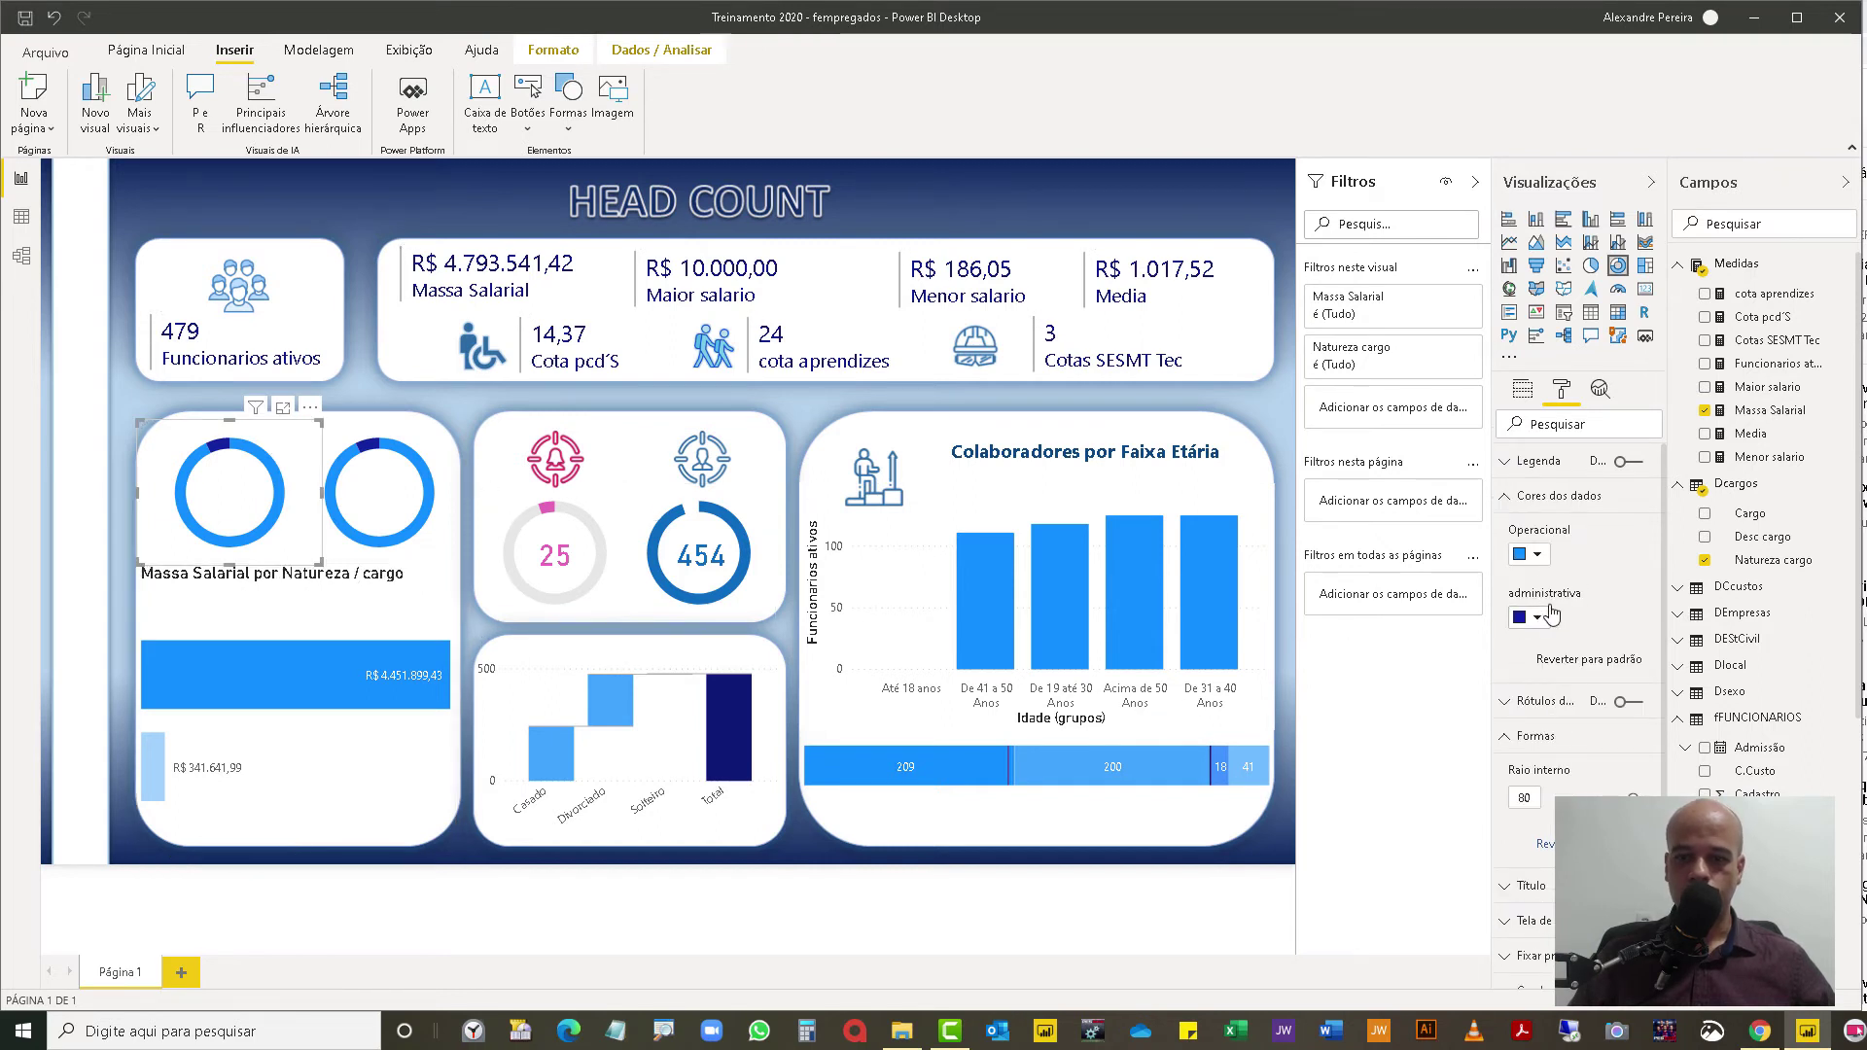
click(1538, 620)
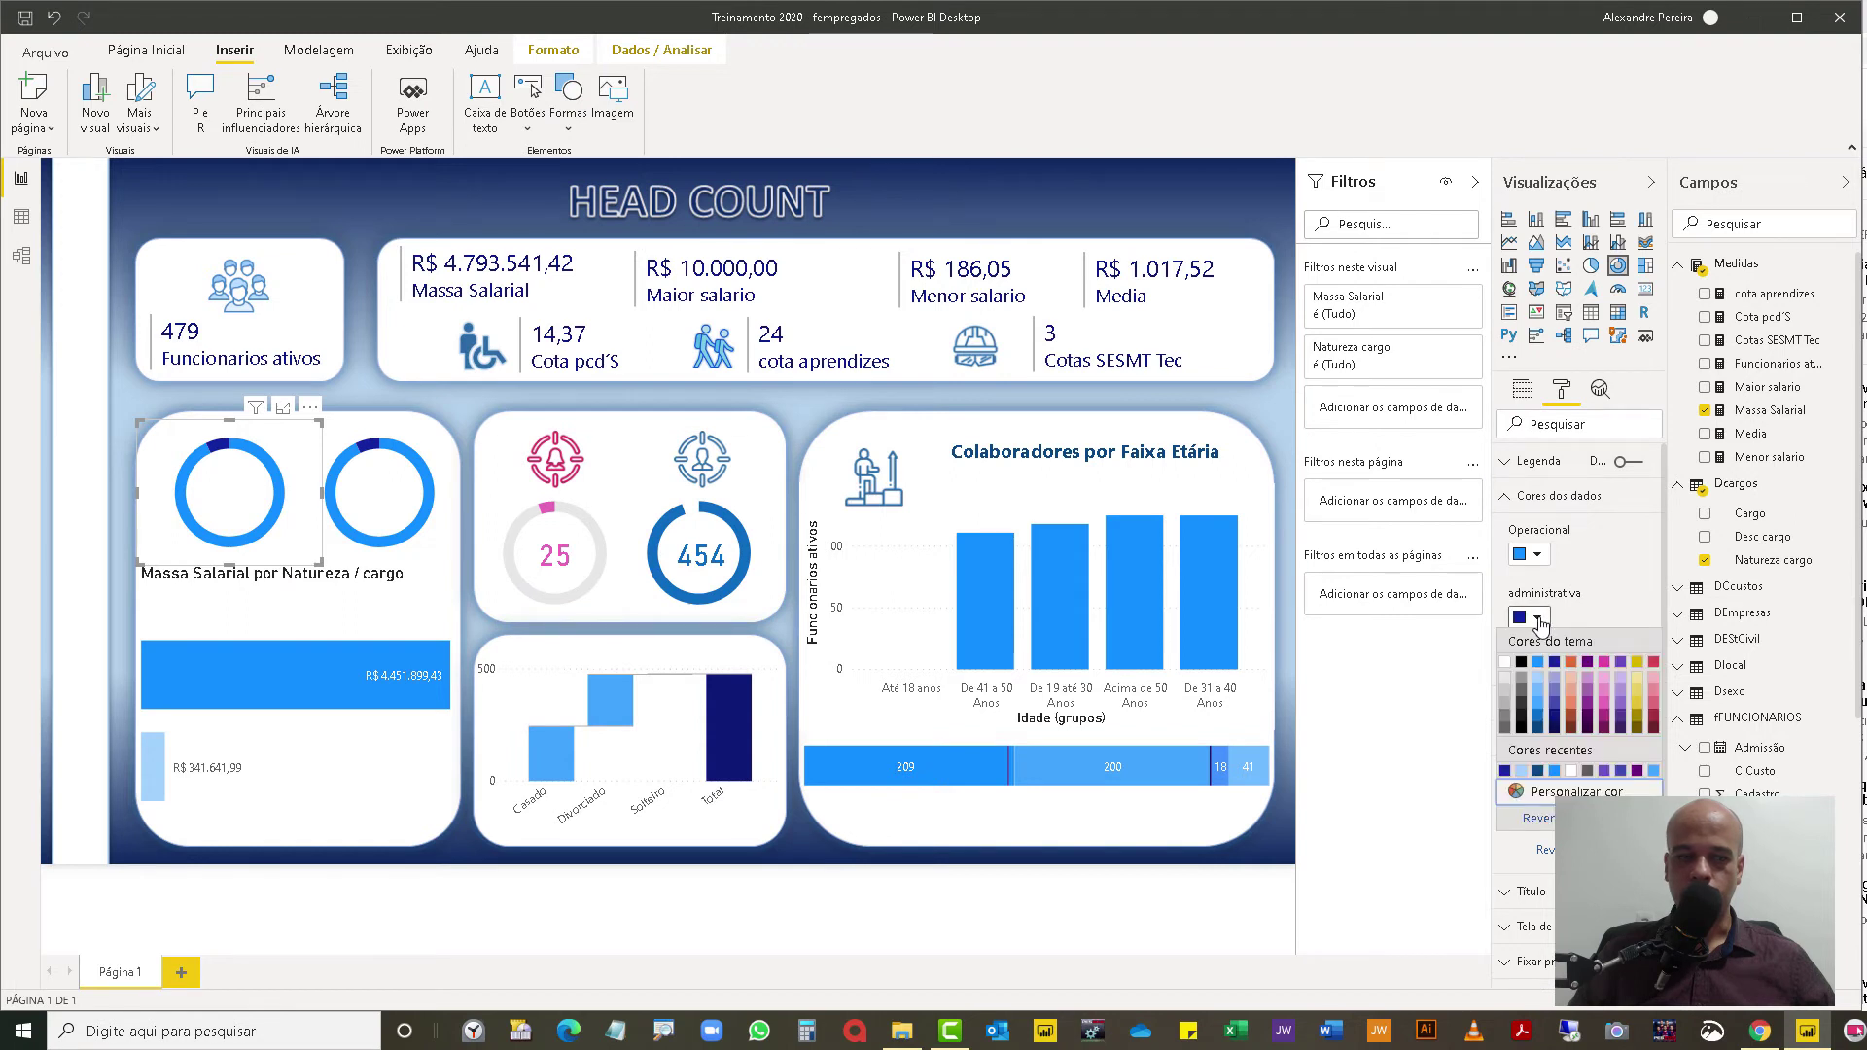
click(1508, 664)
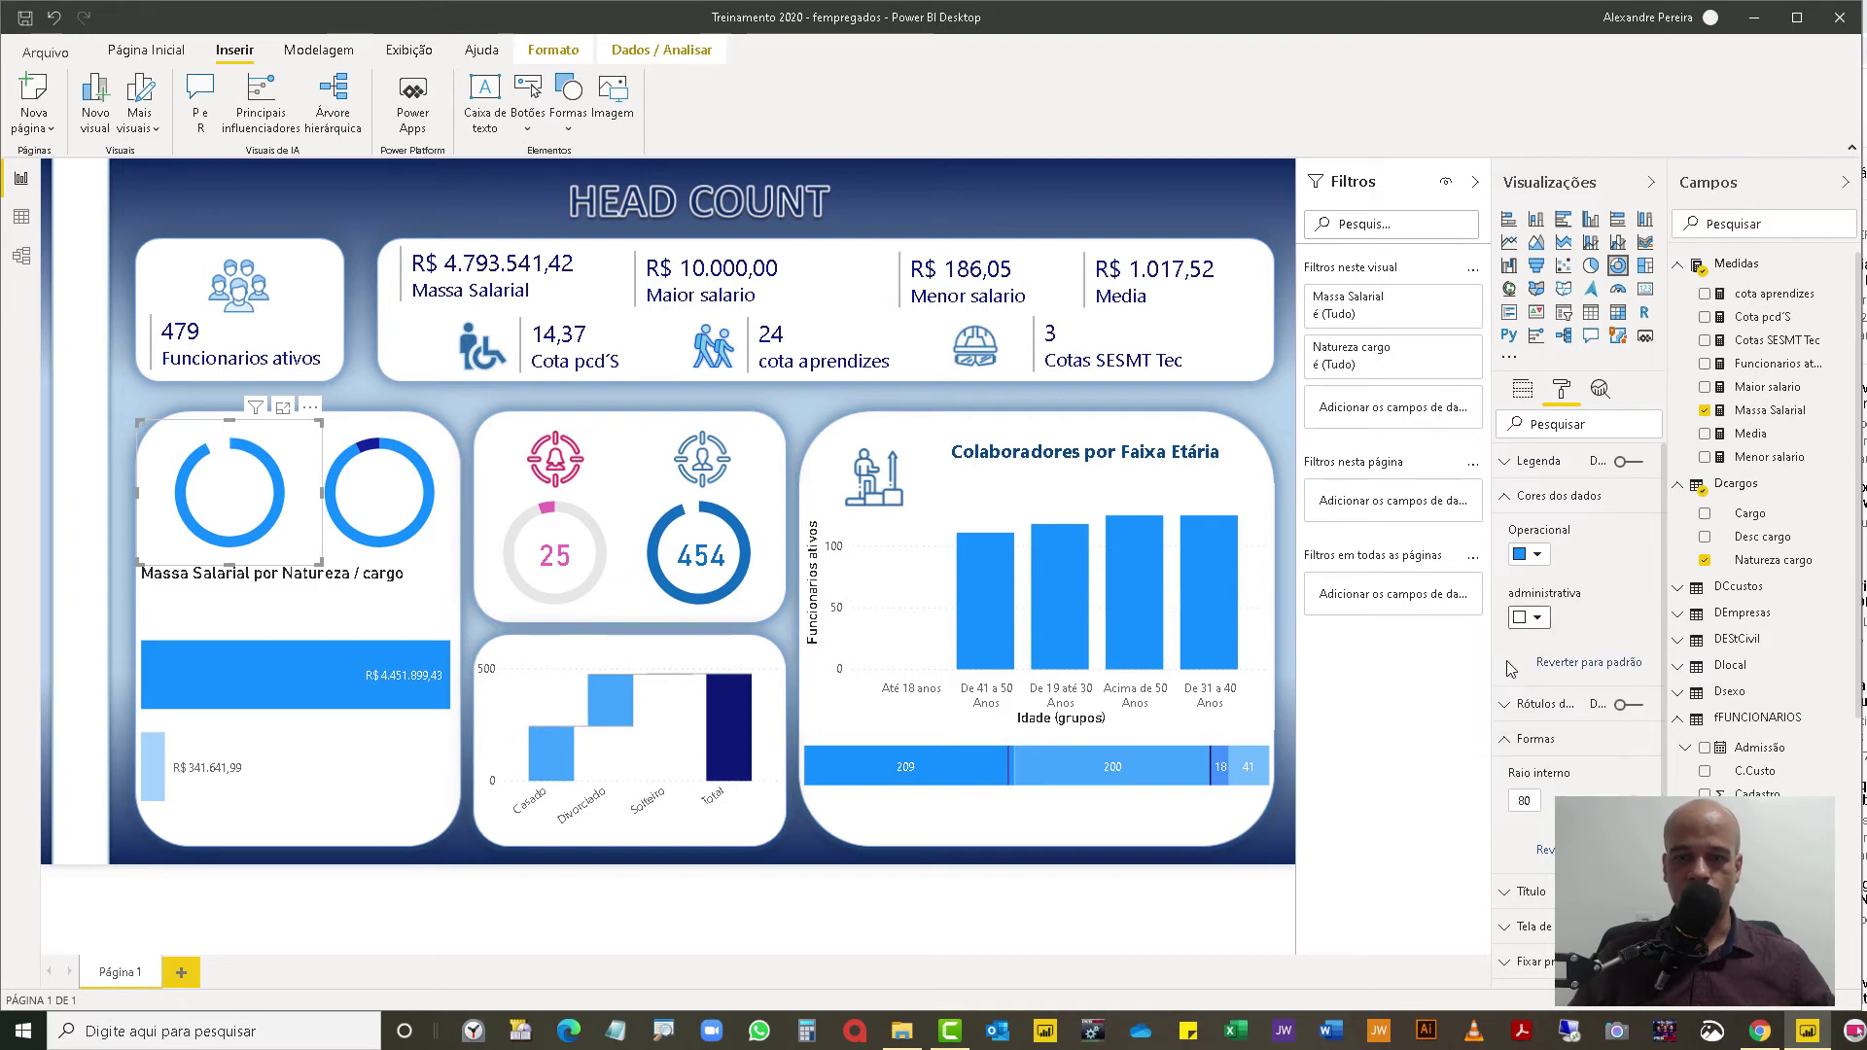
Step: In the duplicate donut on the right, colour the Operacional segment white and the administrativa segment light blue #A0D1FF
click(447, 481)
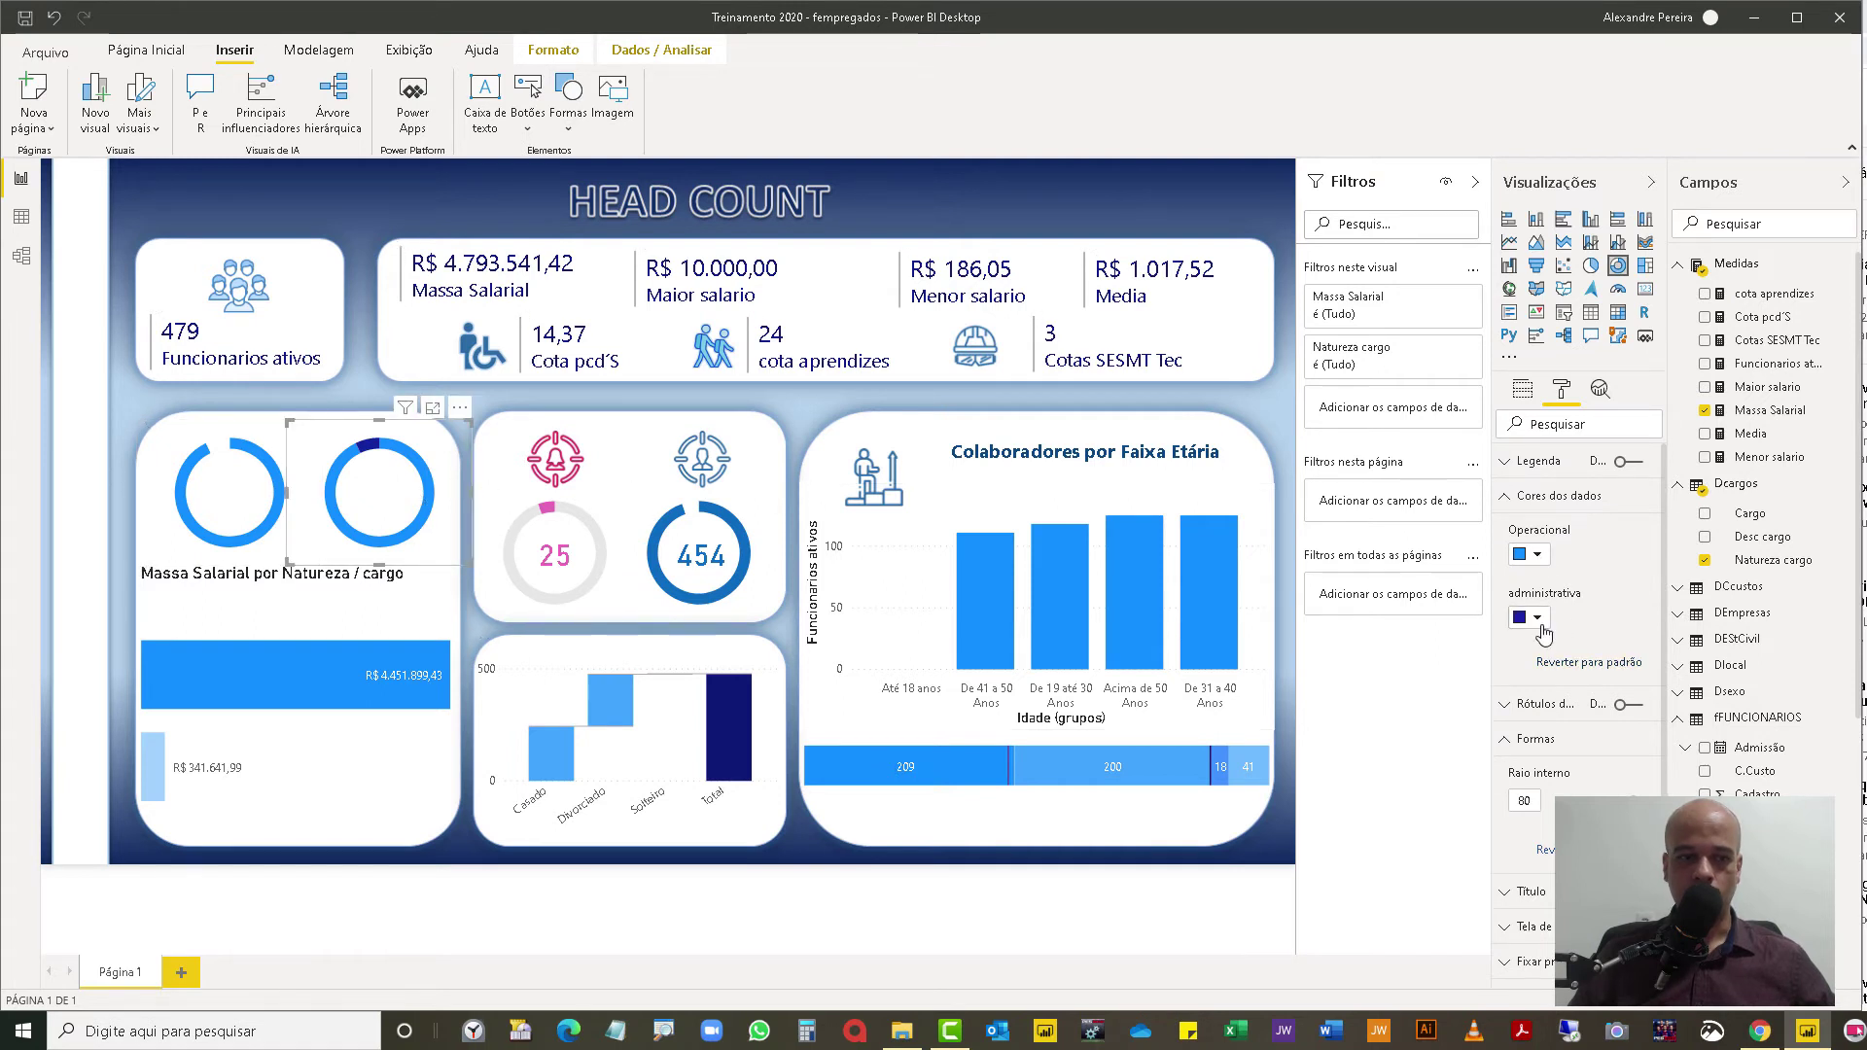
click(1536, 559)
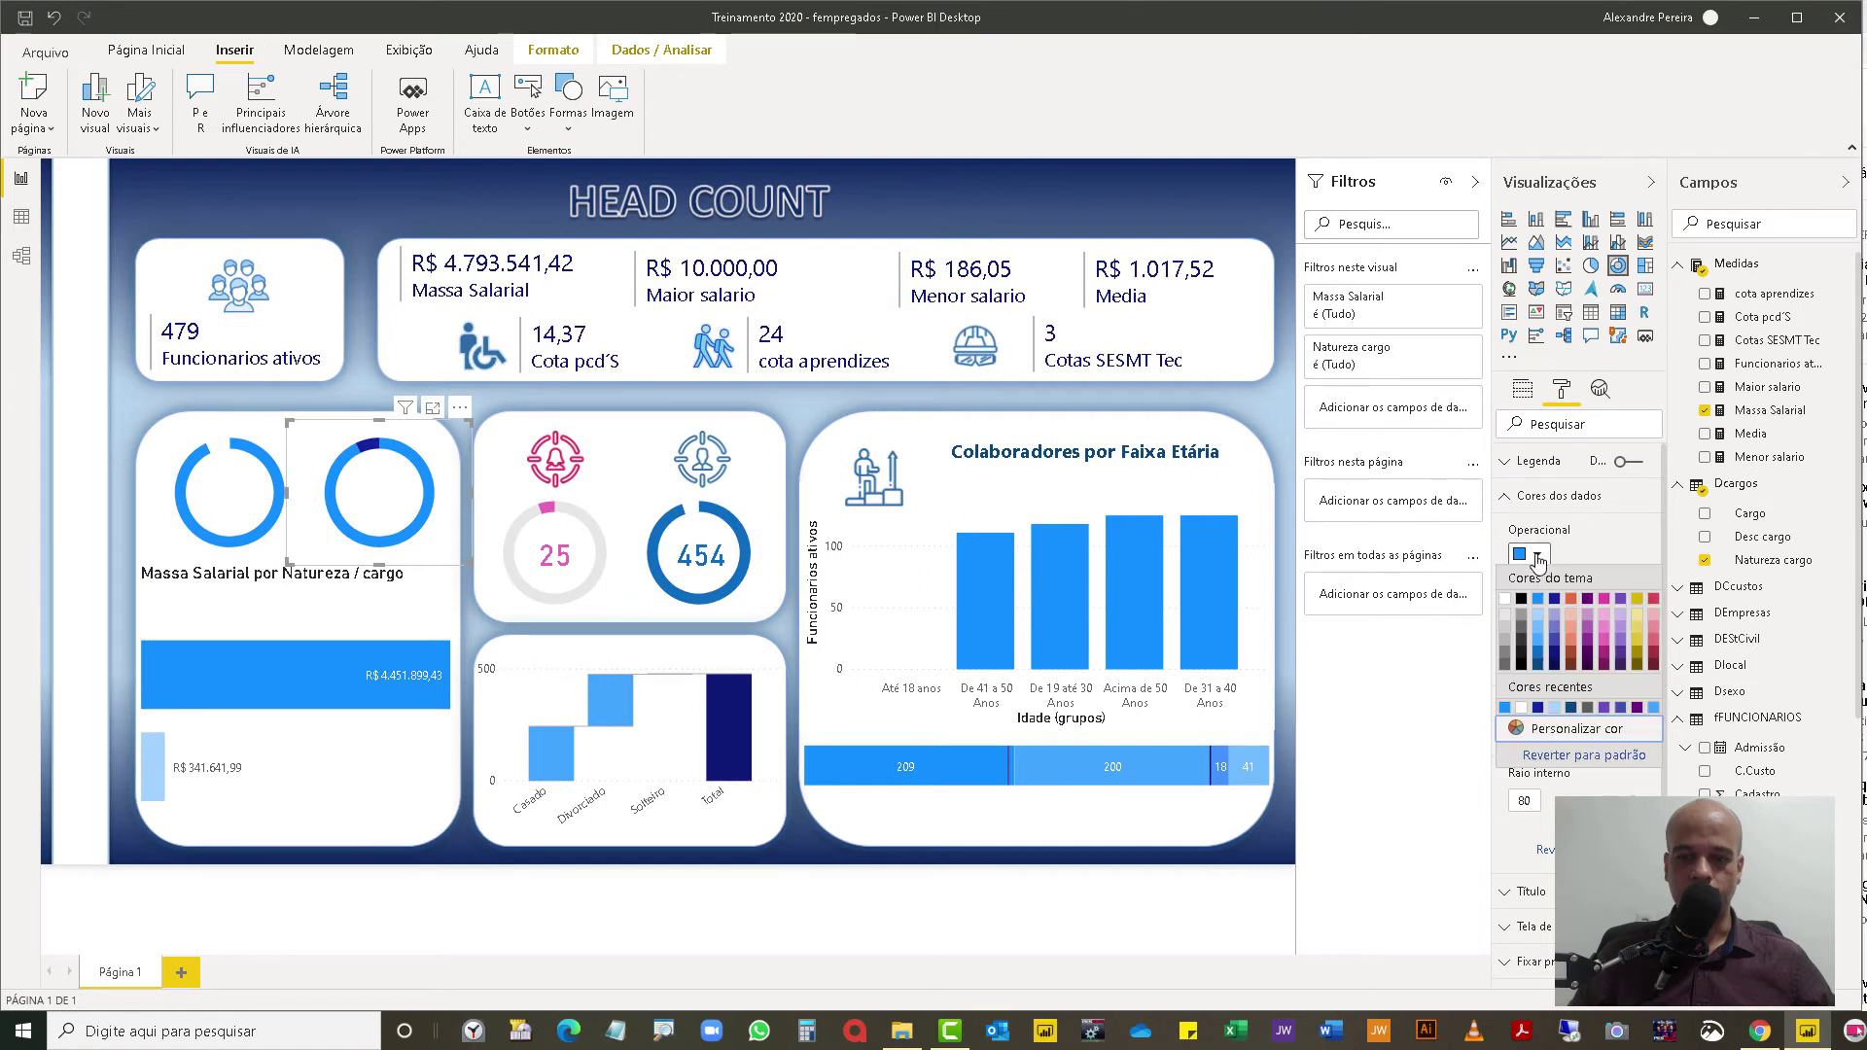
click(1506, 598)
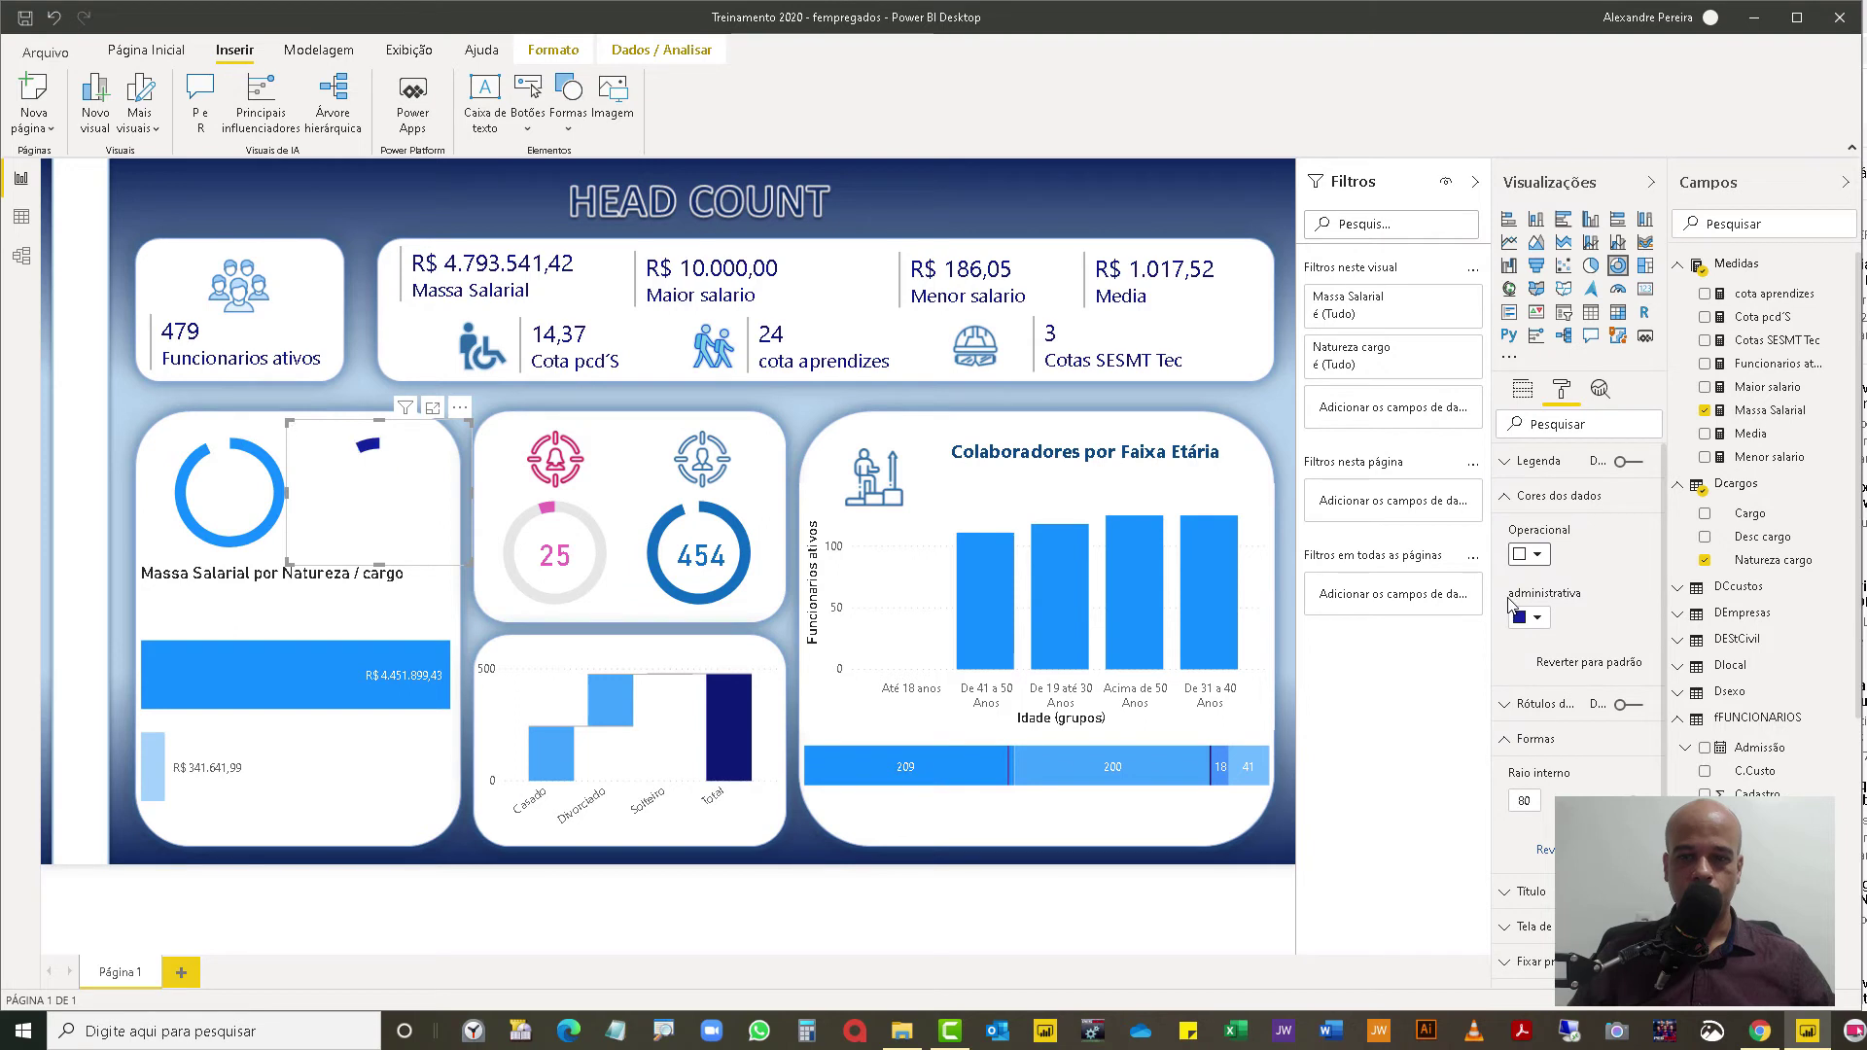
click(1536, 627)
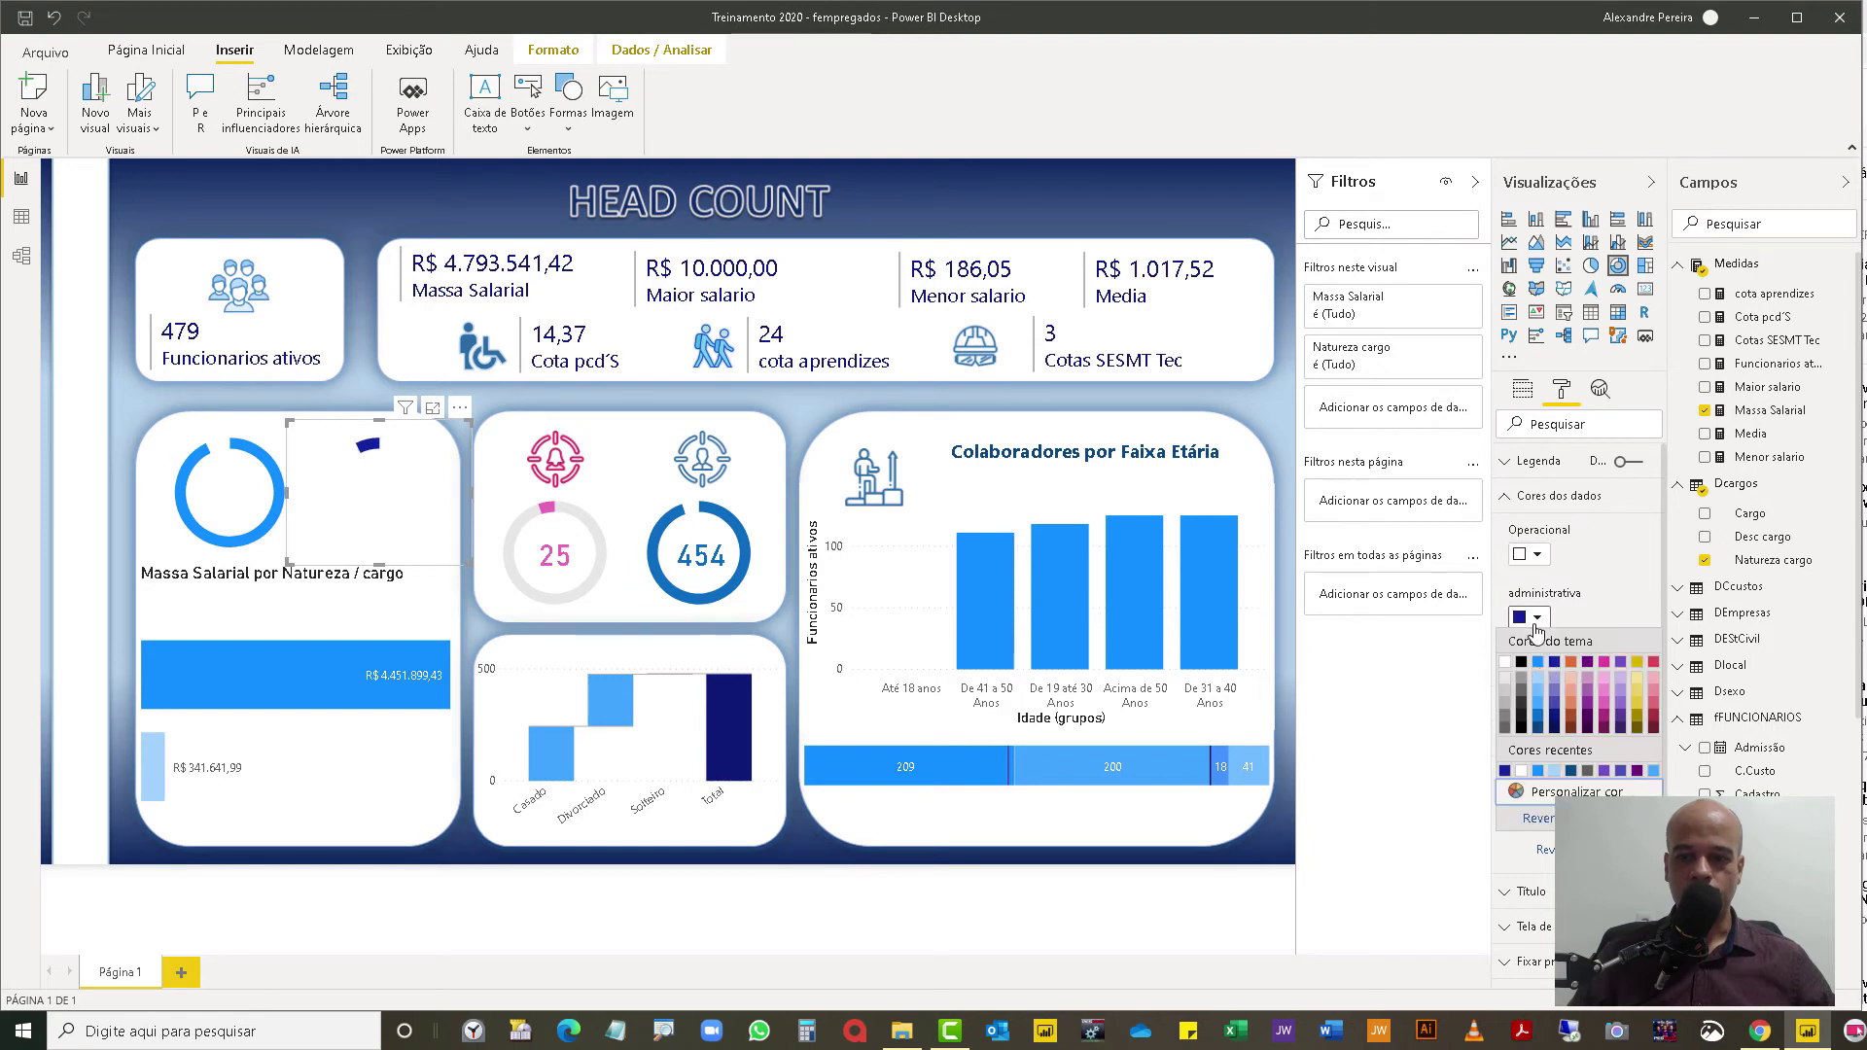
click(1553, 771)
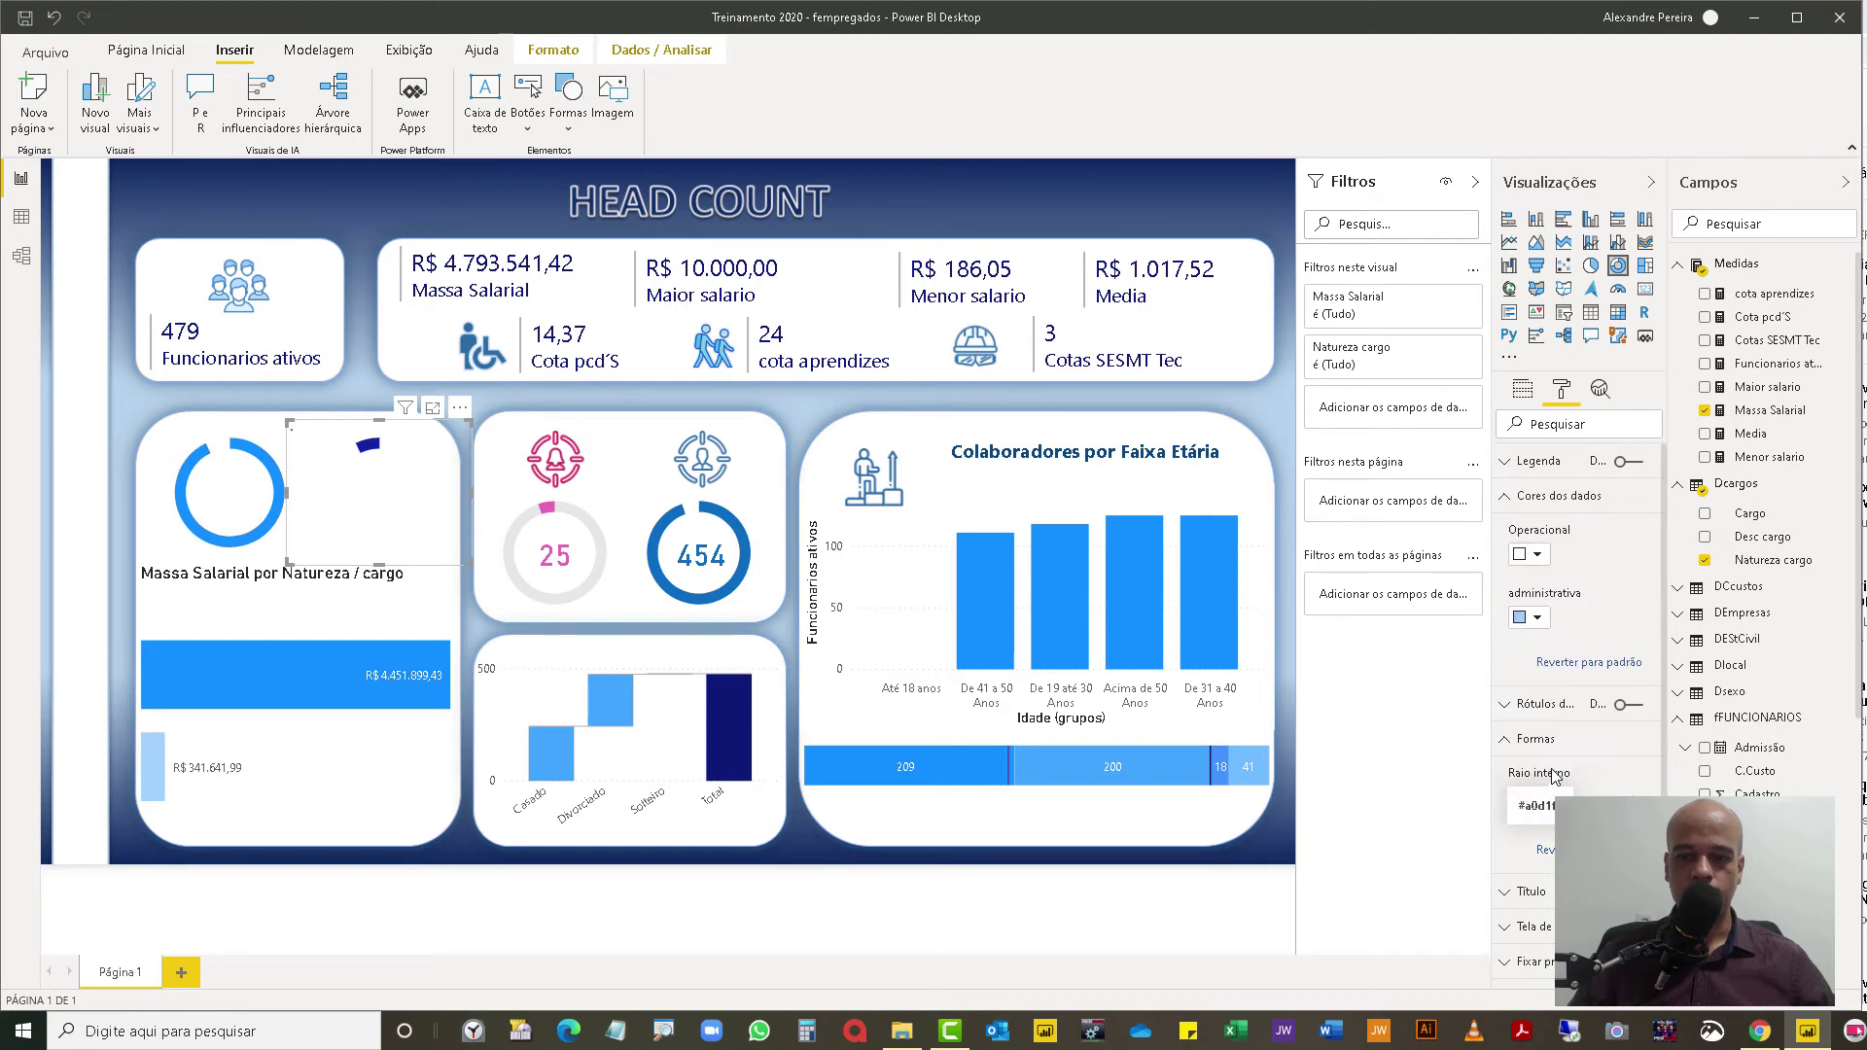
click(1539, 623)
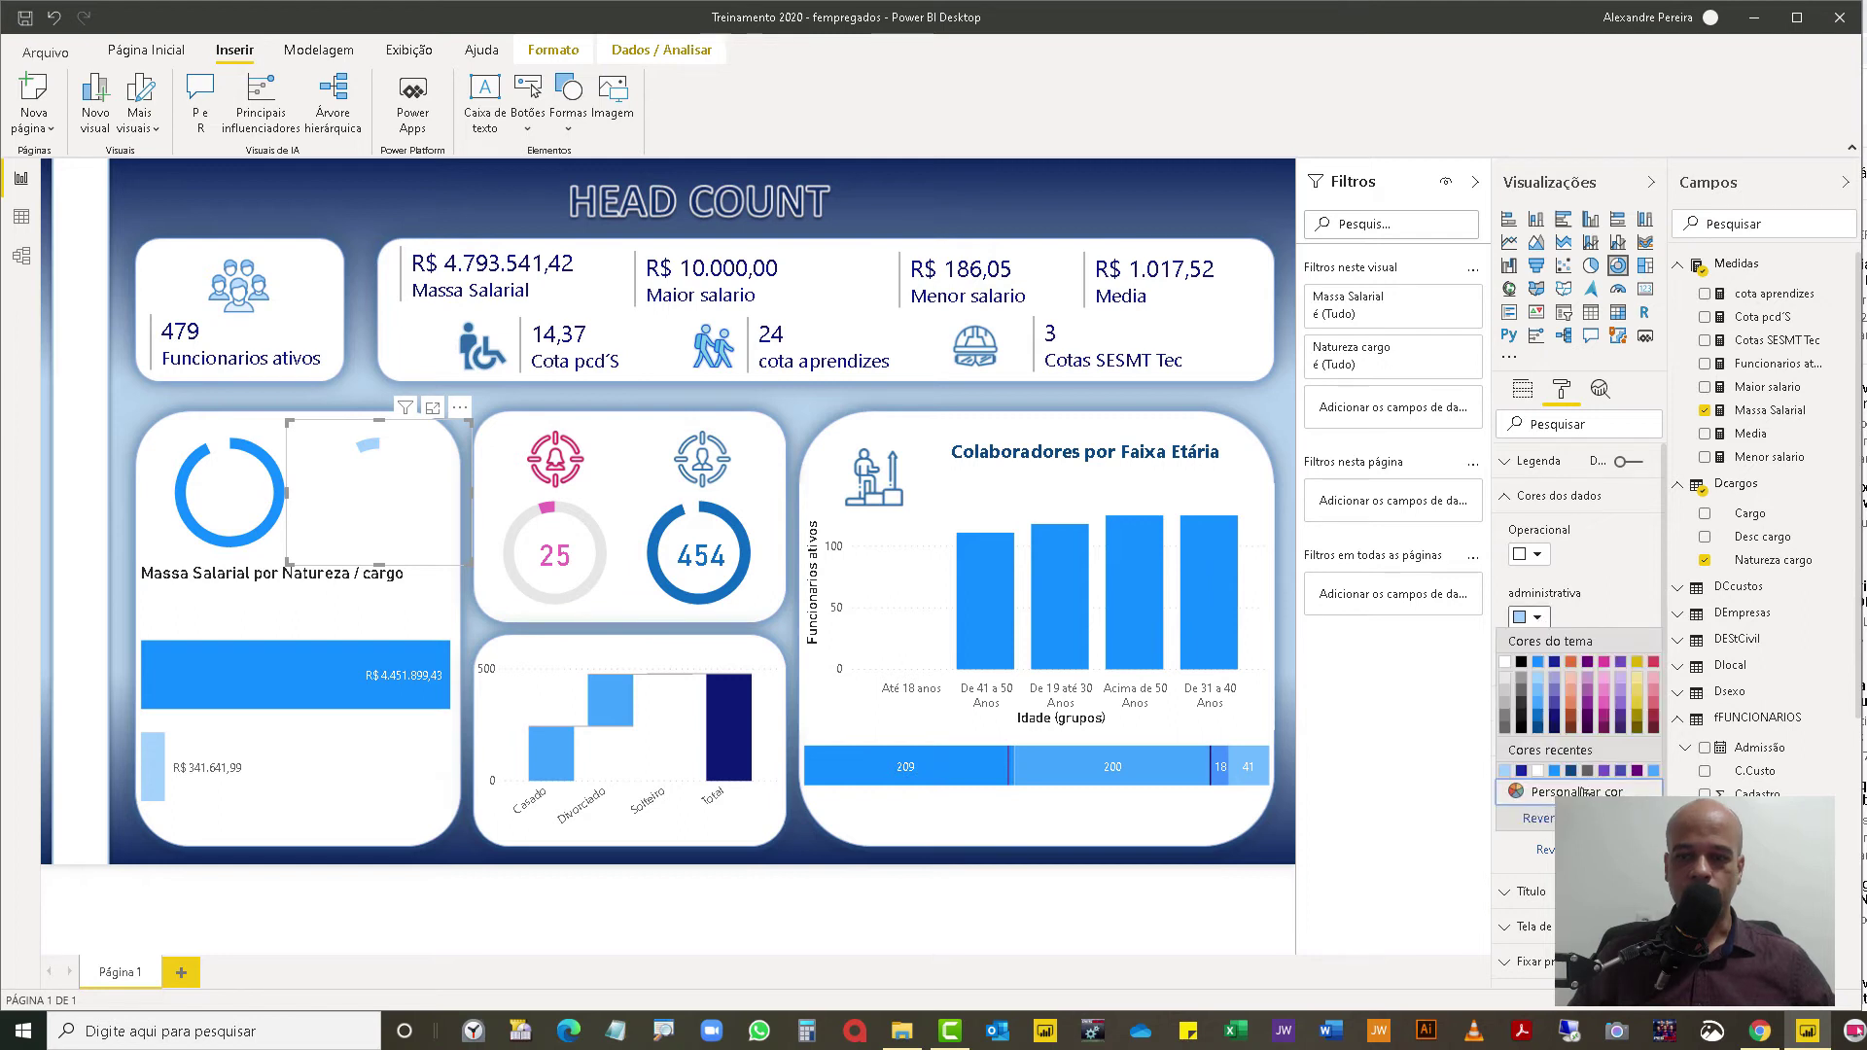
click(1582, 792)
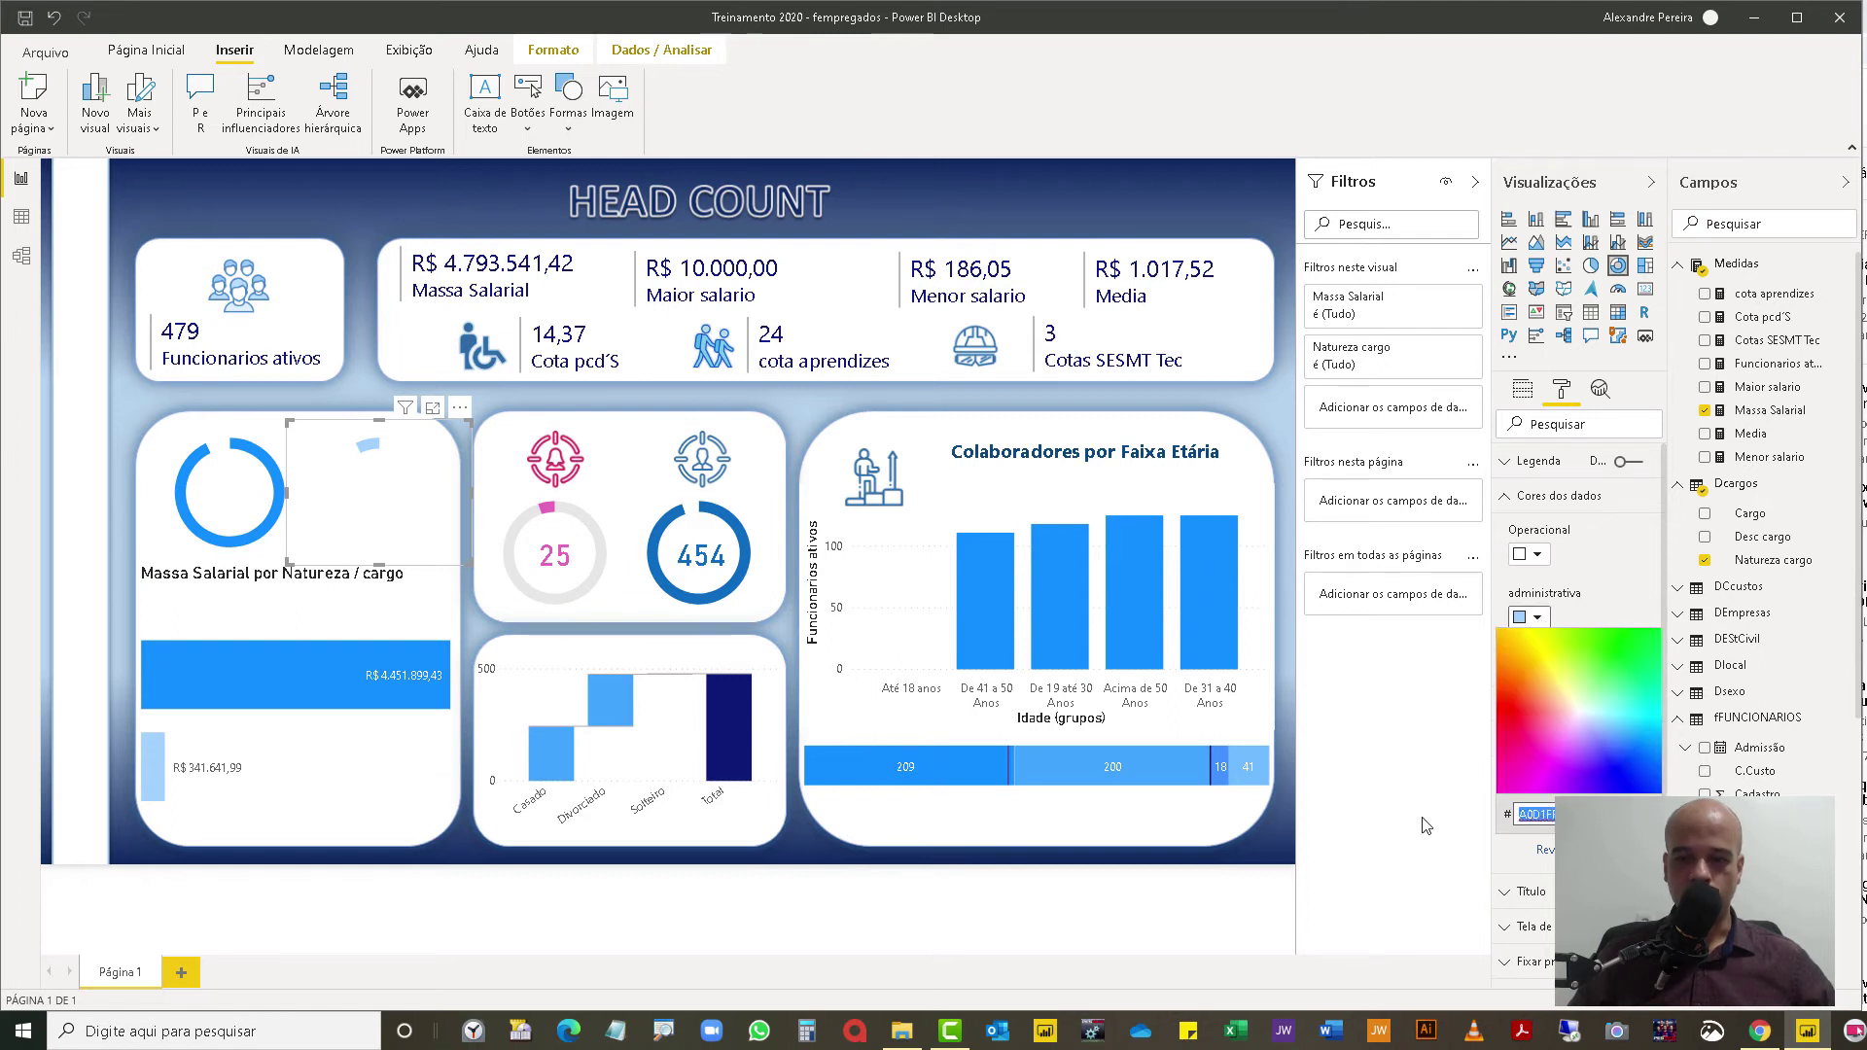
click(1632, 562)
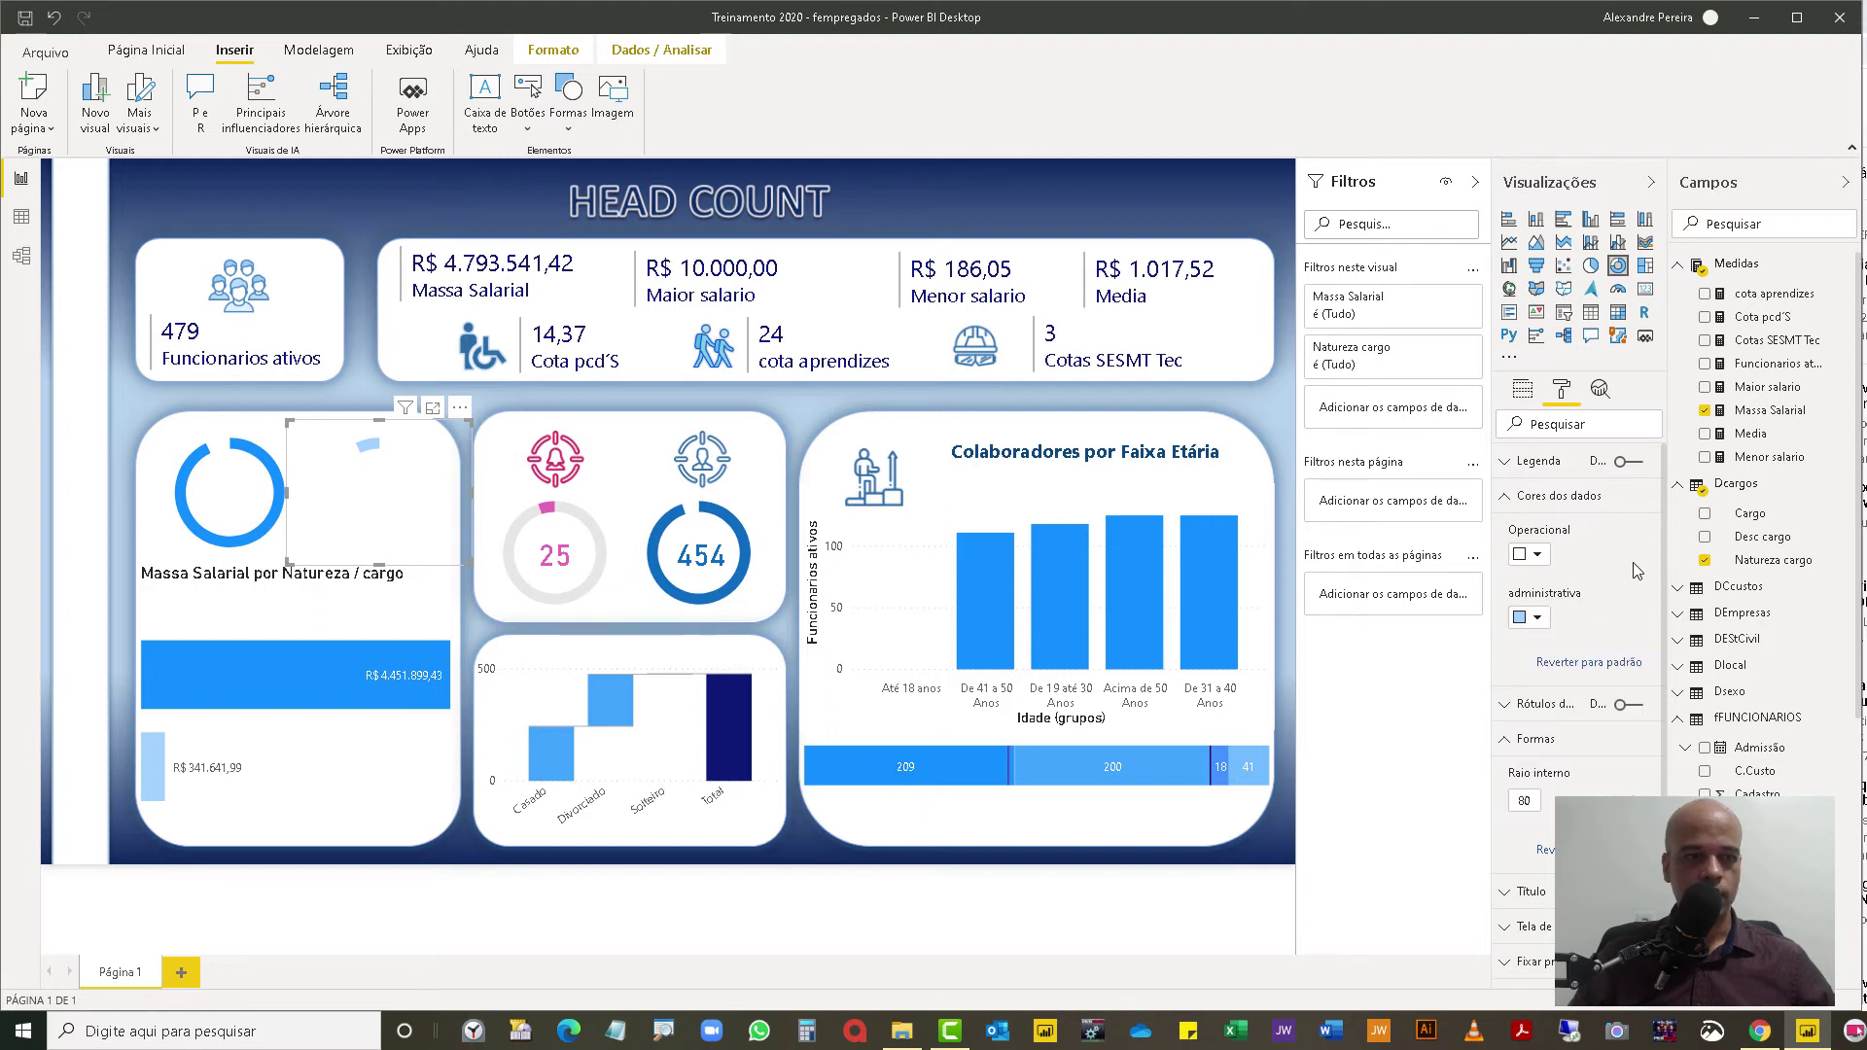
click(364, 376)
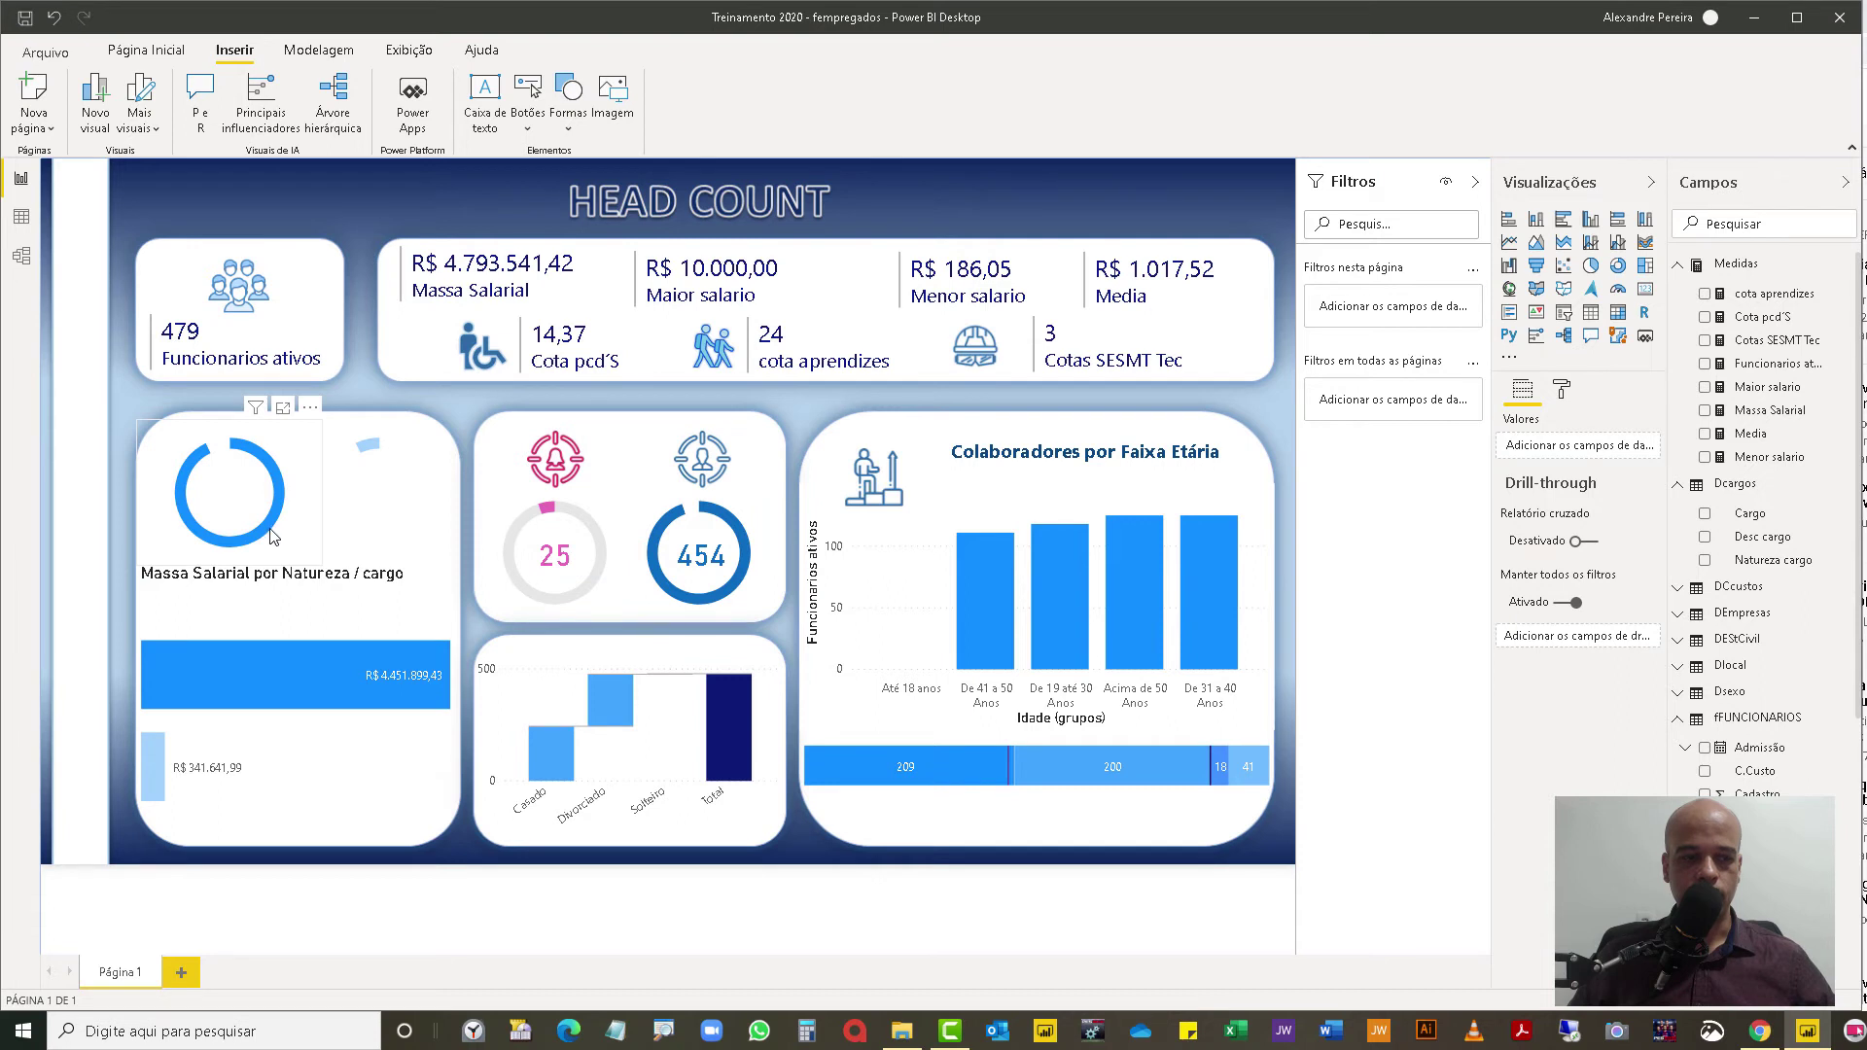
mouse_move(271, 538)
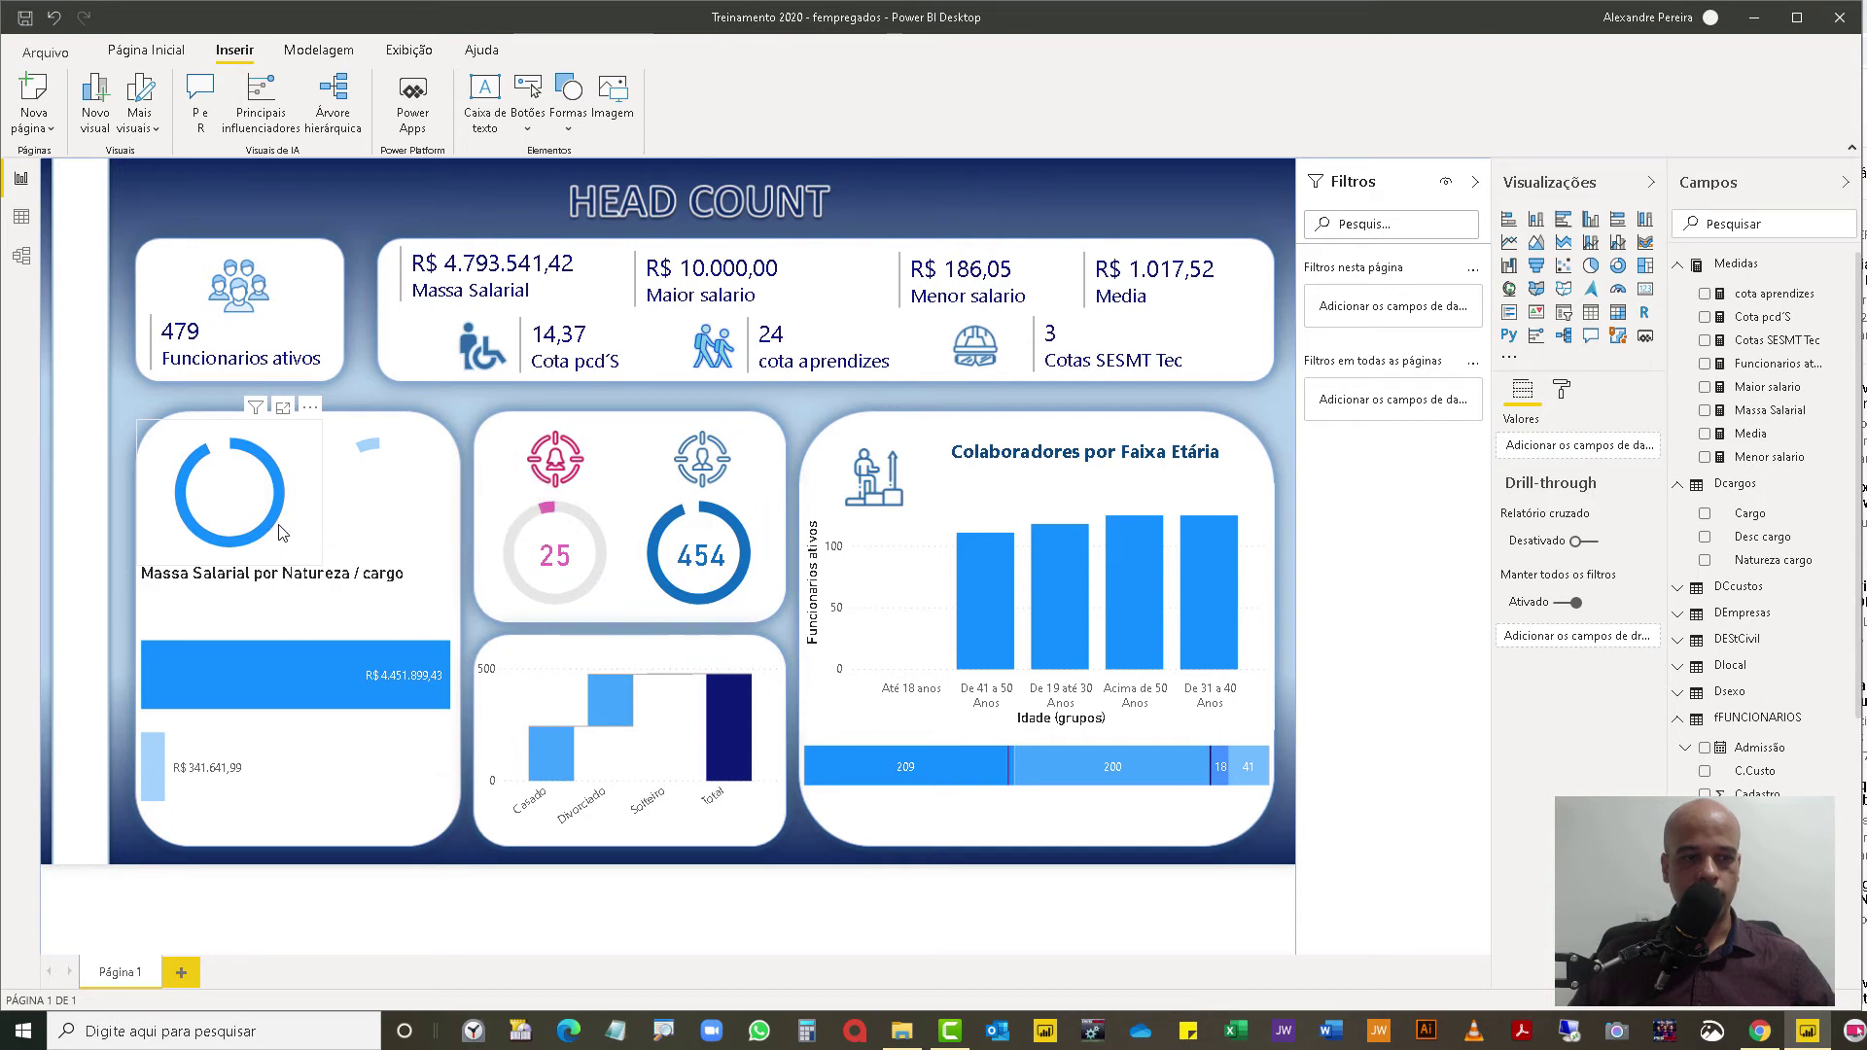
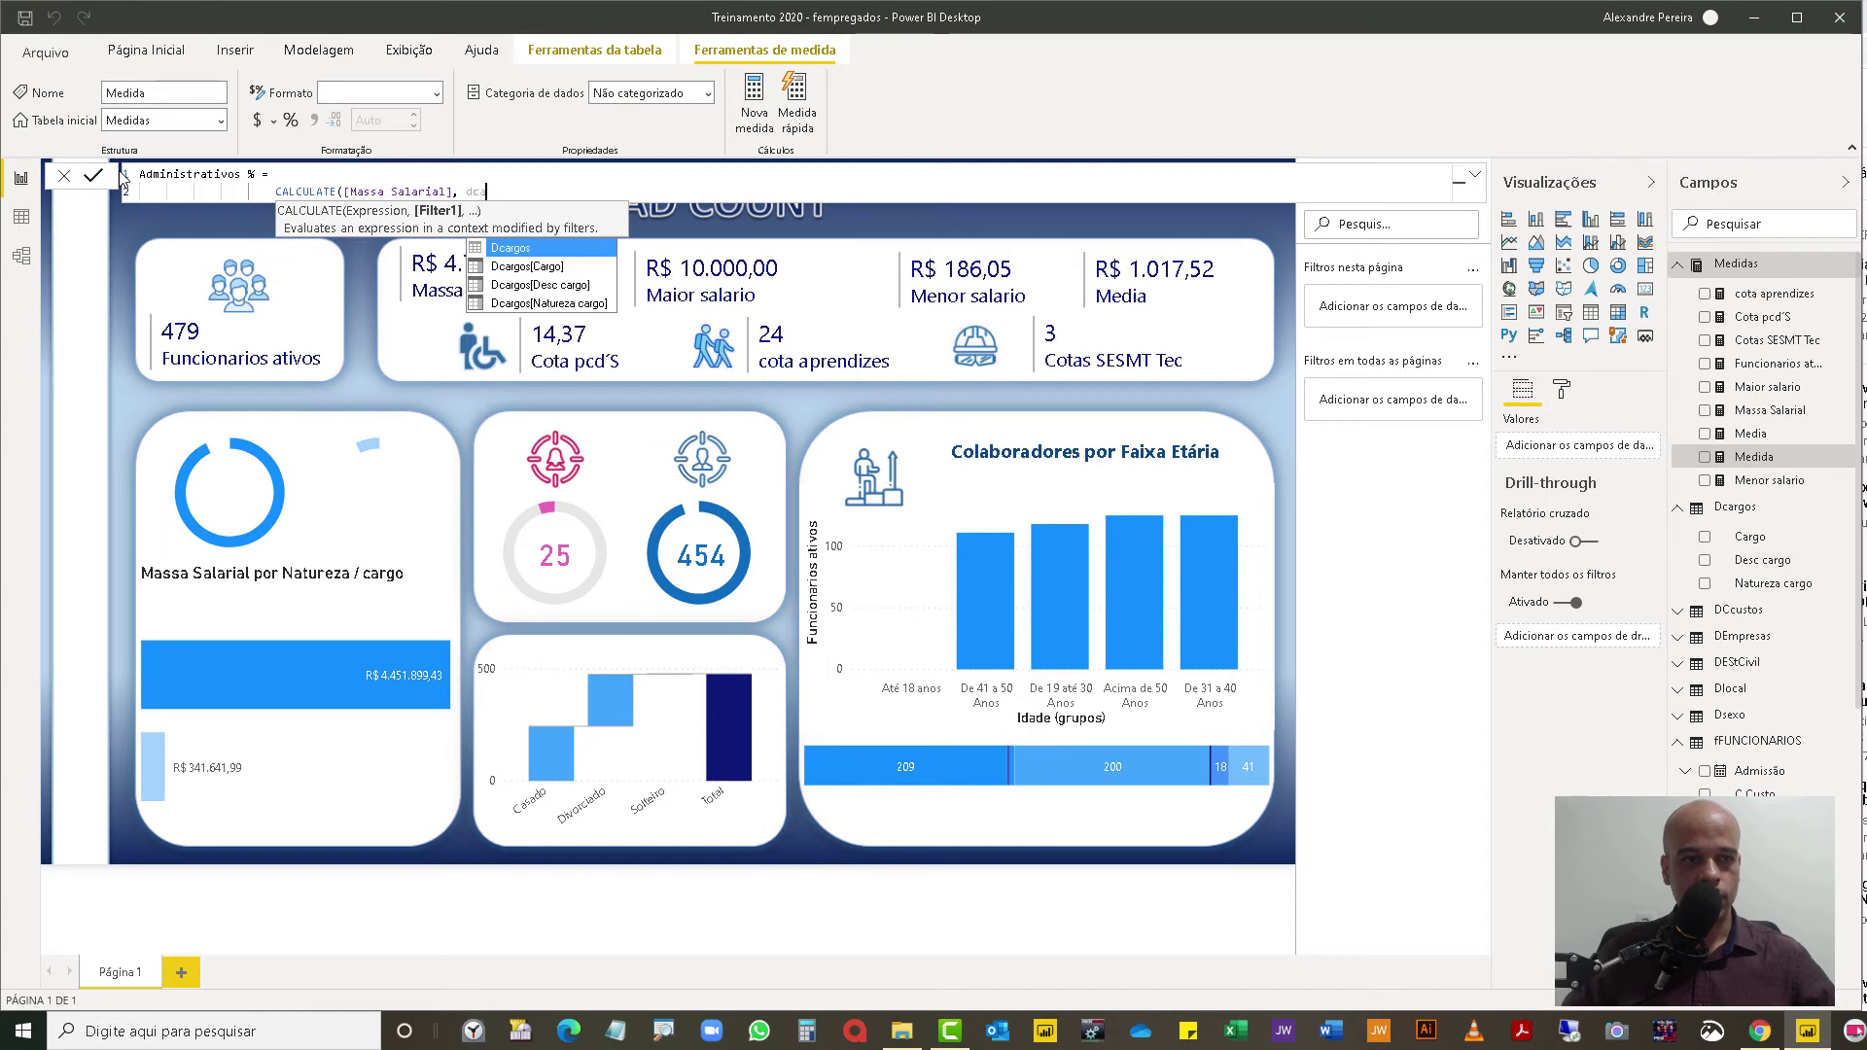
Step: Complete and commit the Administrativos % measure as CALCULATE([Massa Salarial], Dcargos[Natureza cargo] = "Administrativo")
key(Down)
key(Down)
key(Down)
key(Tab)
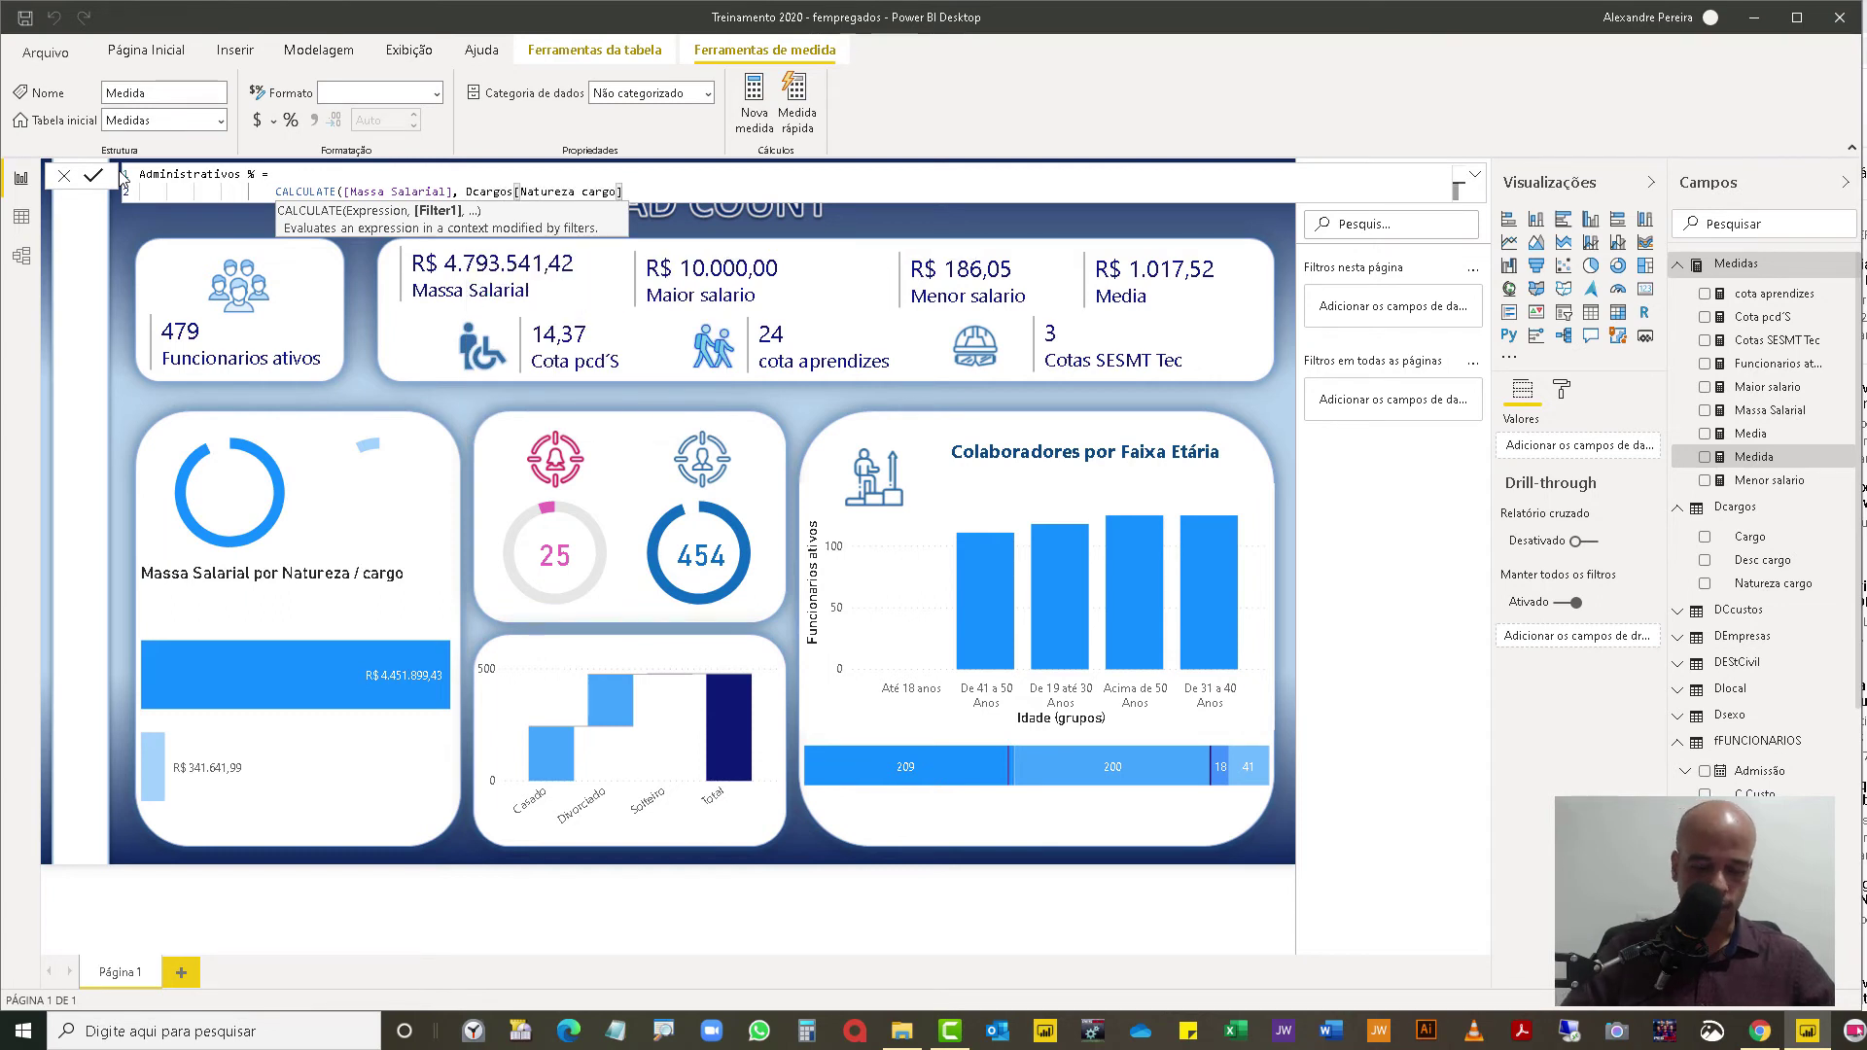
text(=)
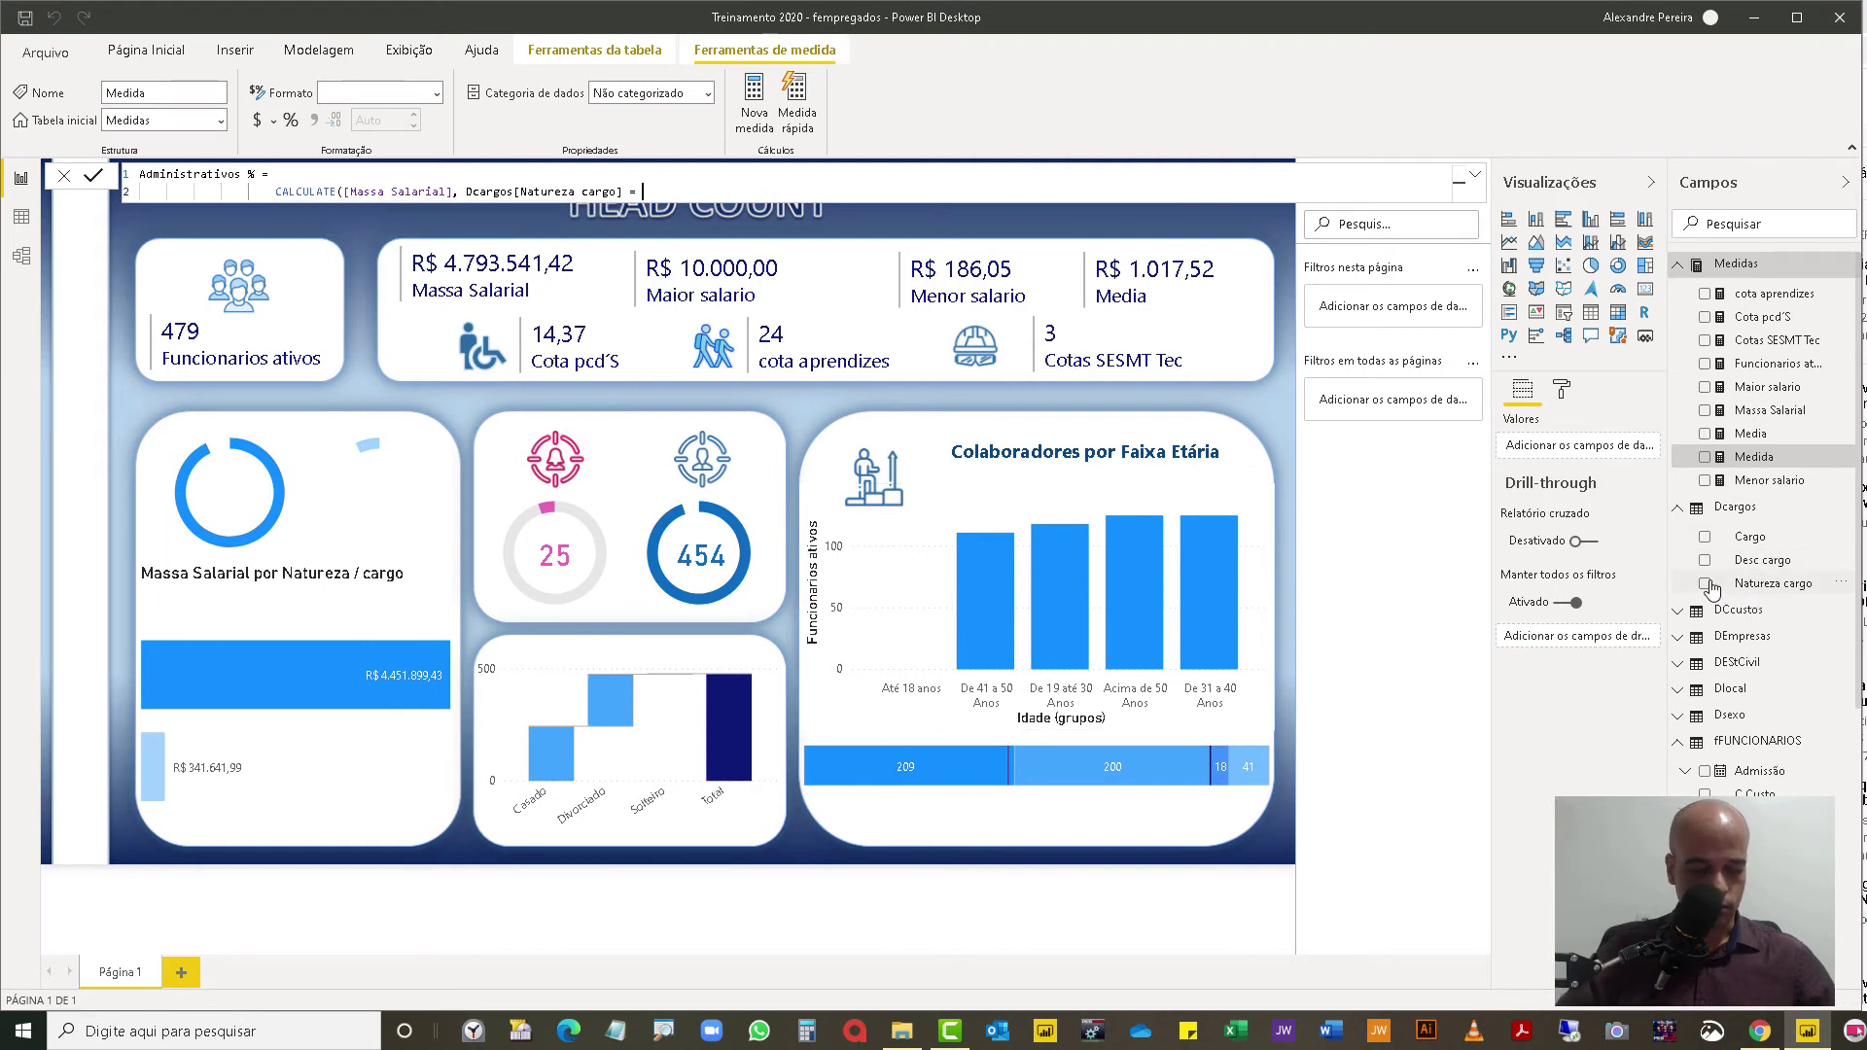
text(")
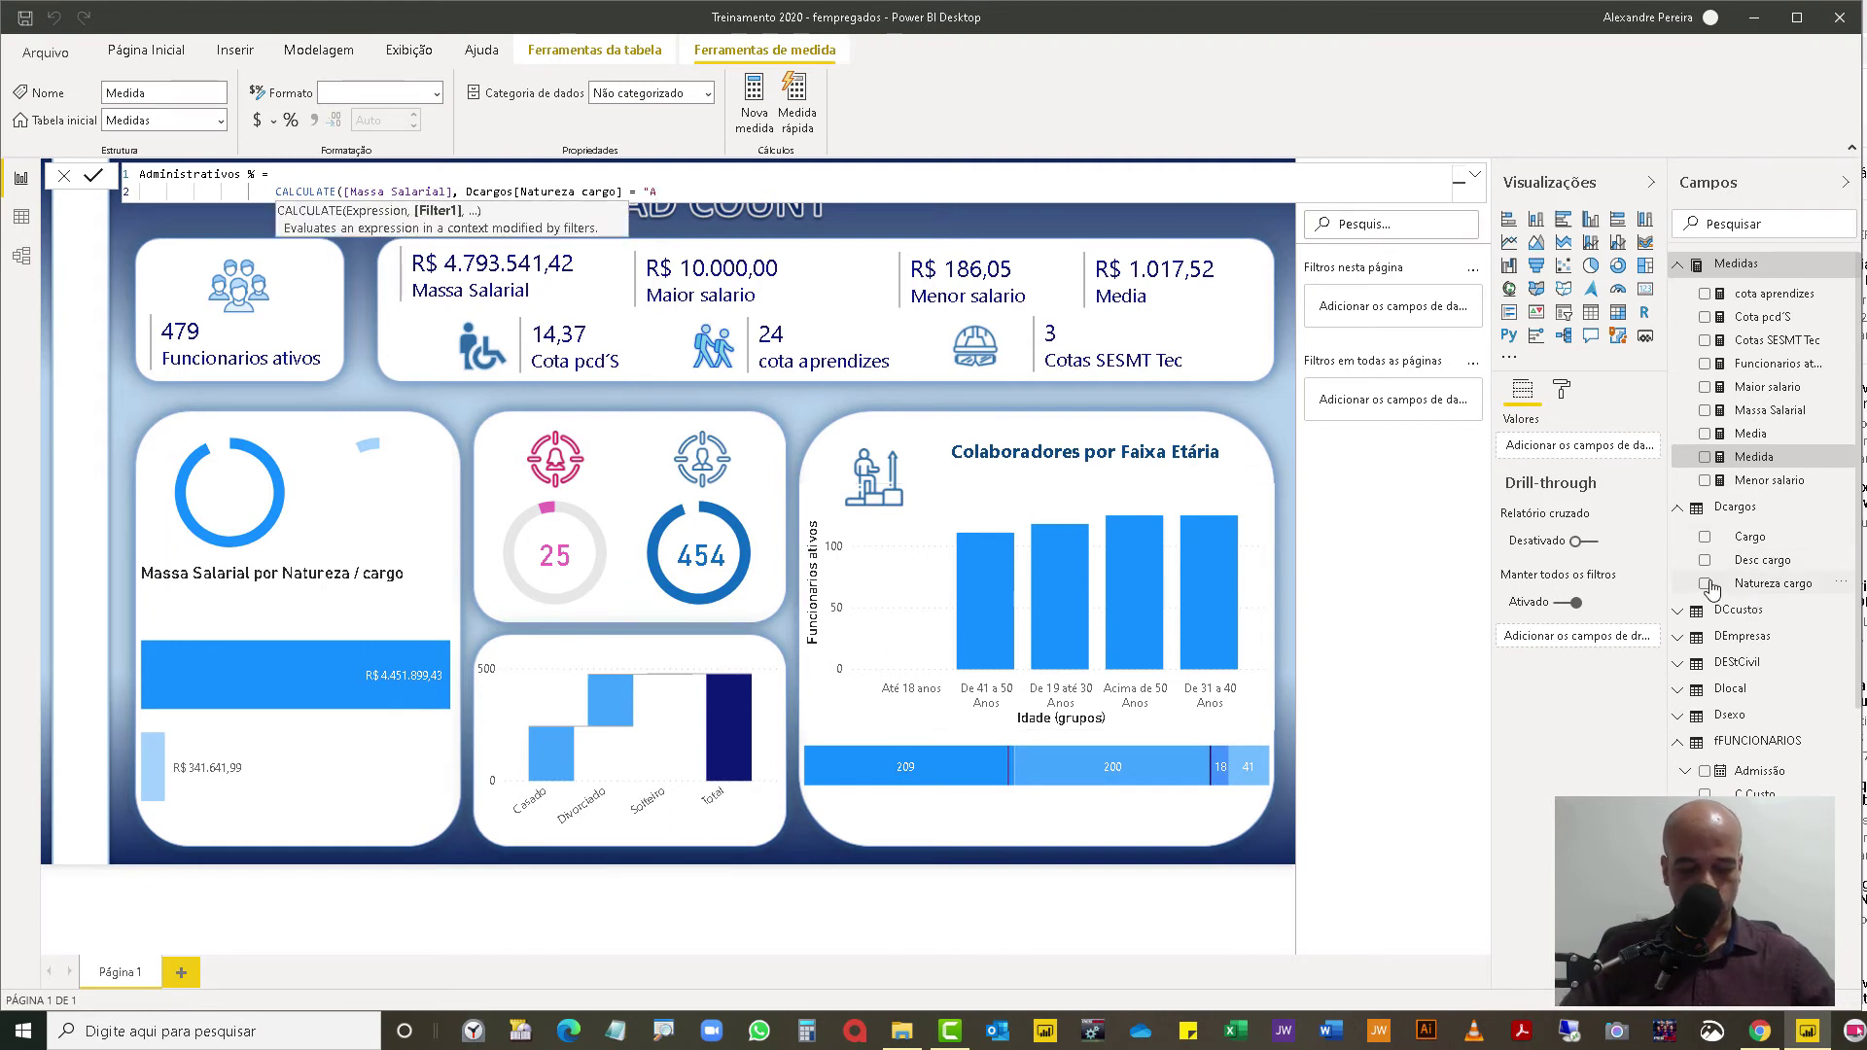
text(Administrativo)
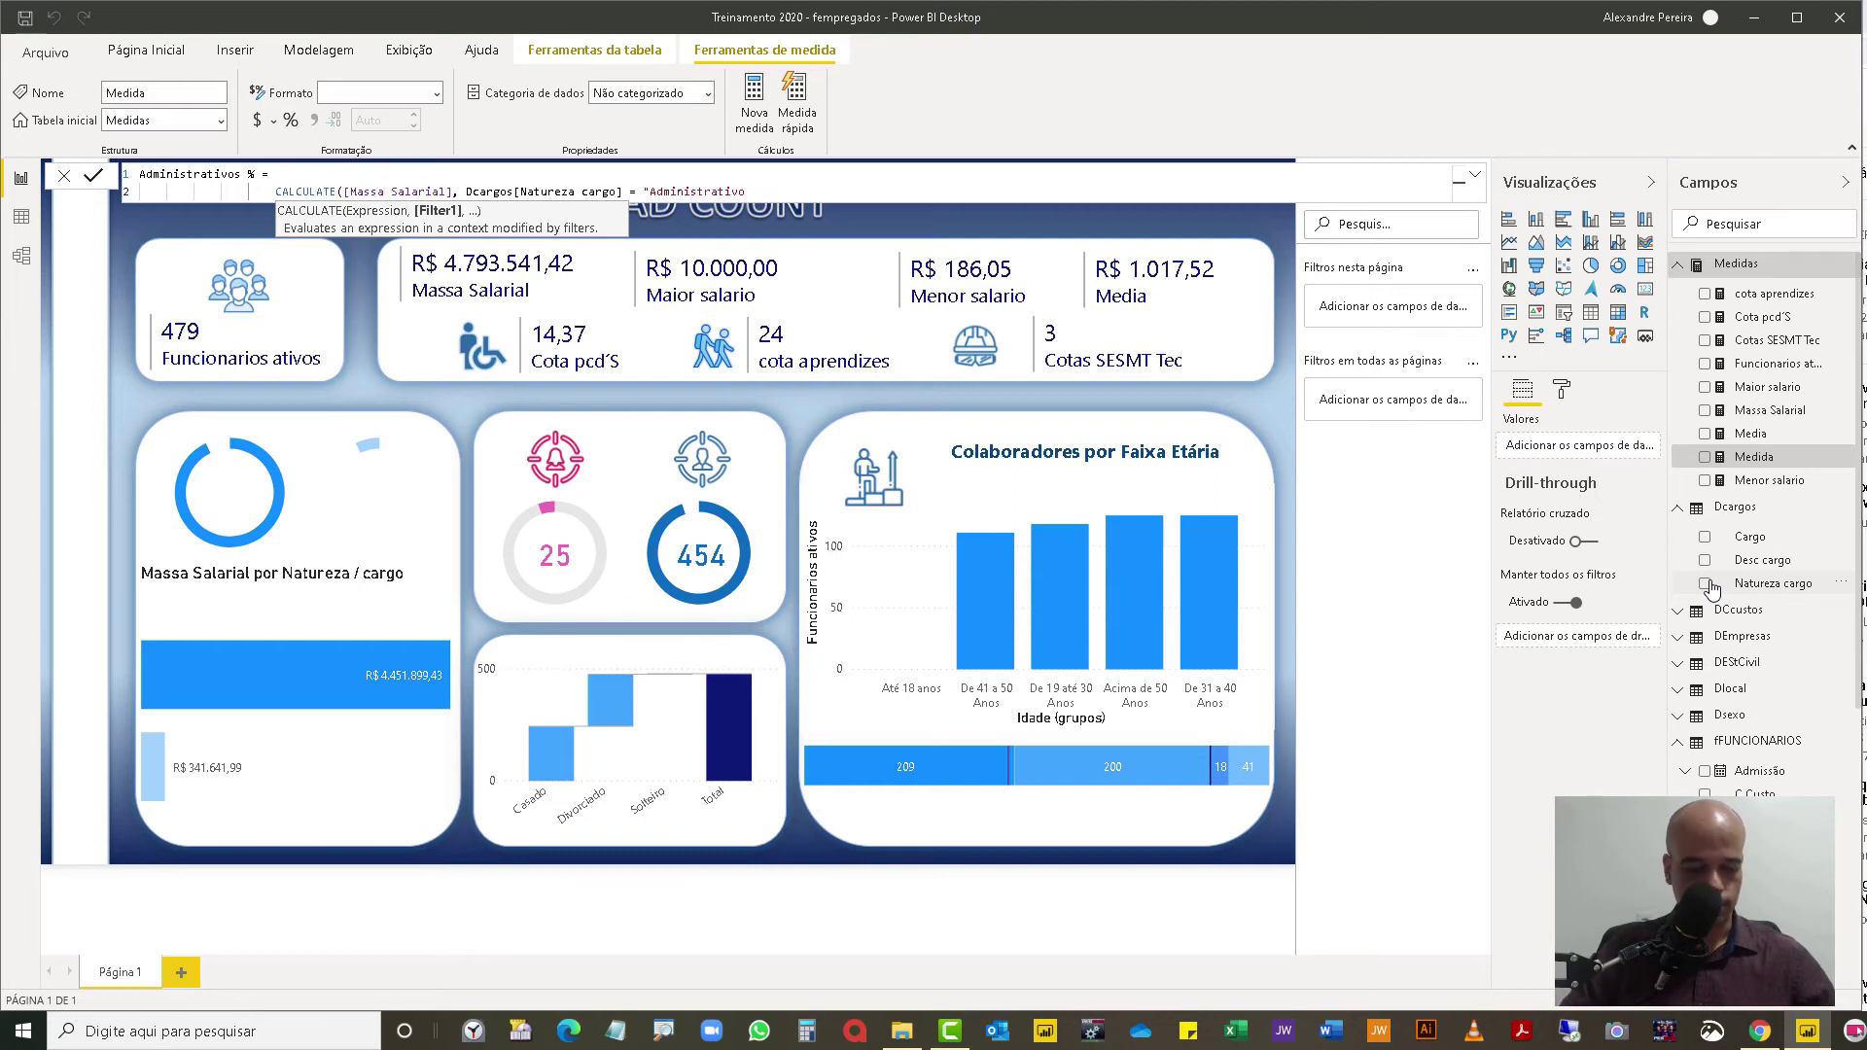
text("))
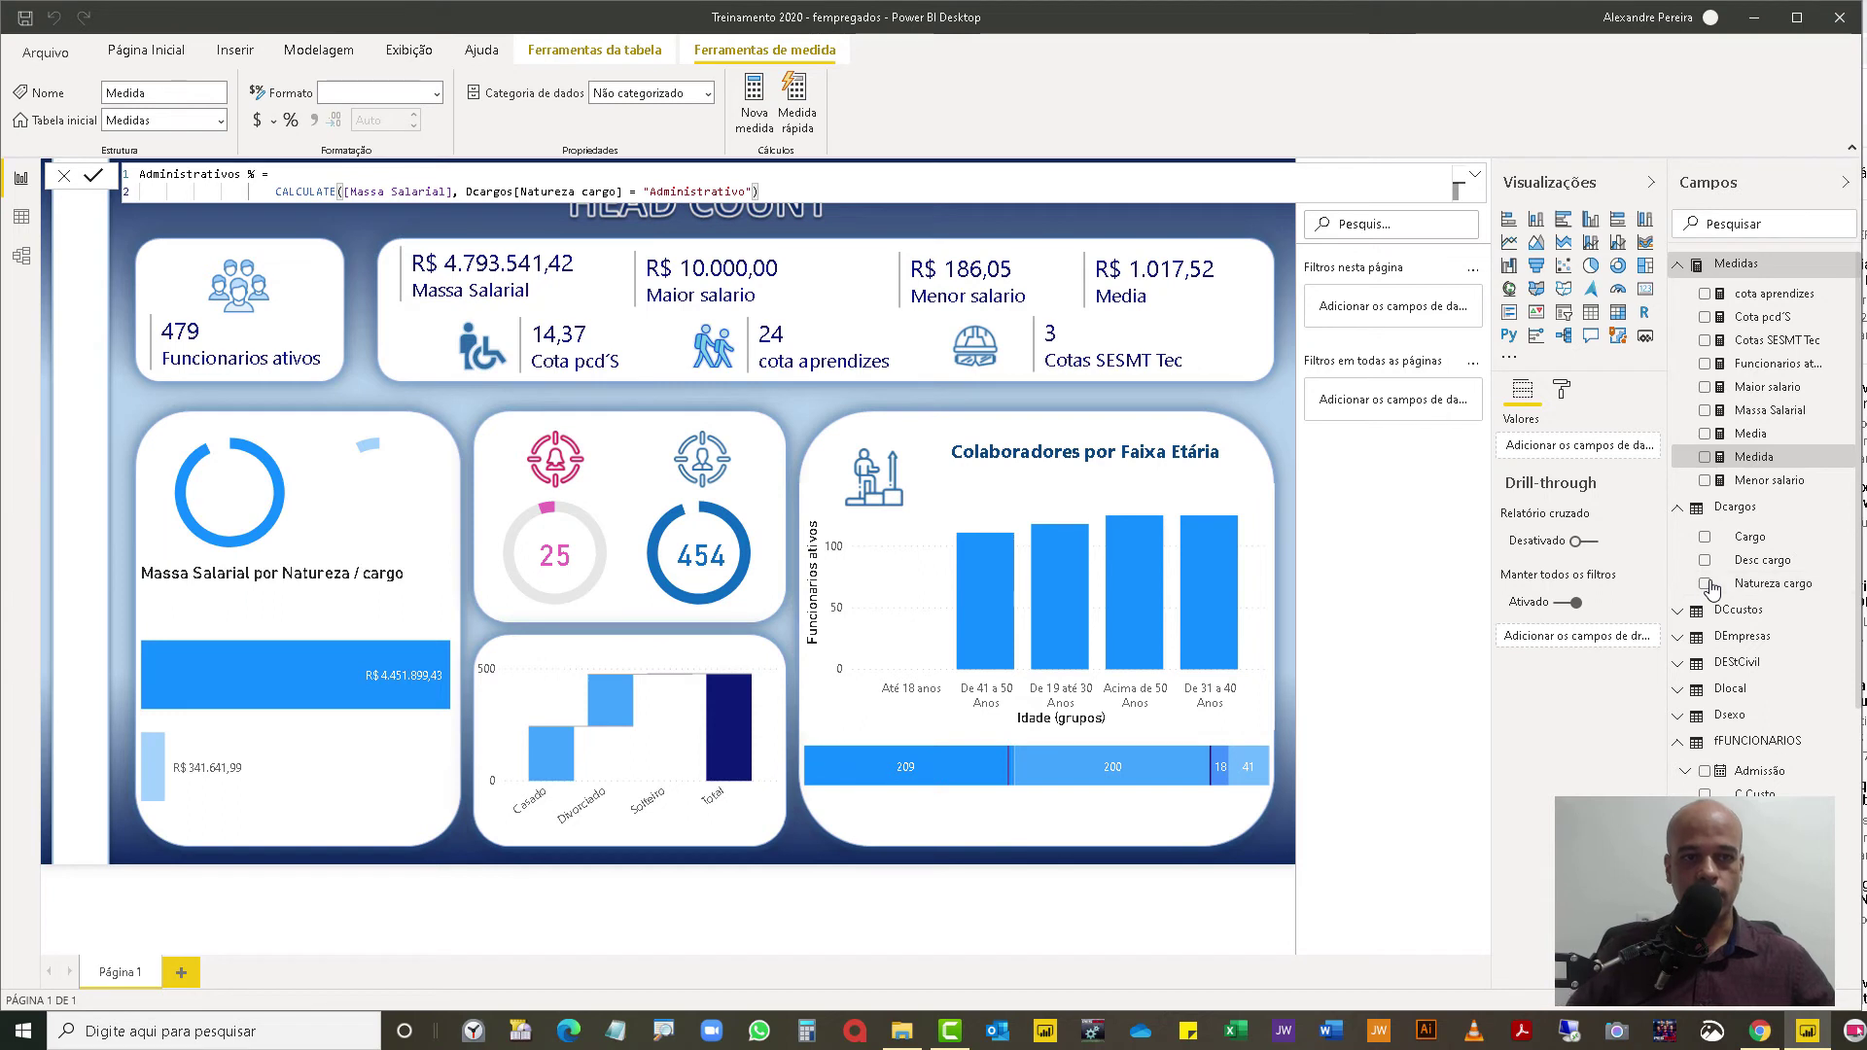
key(Return)
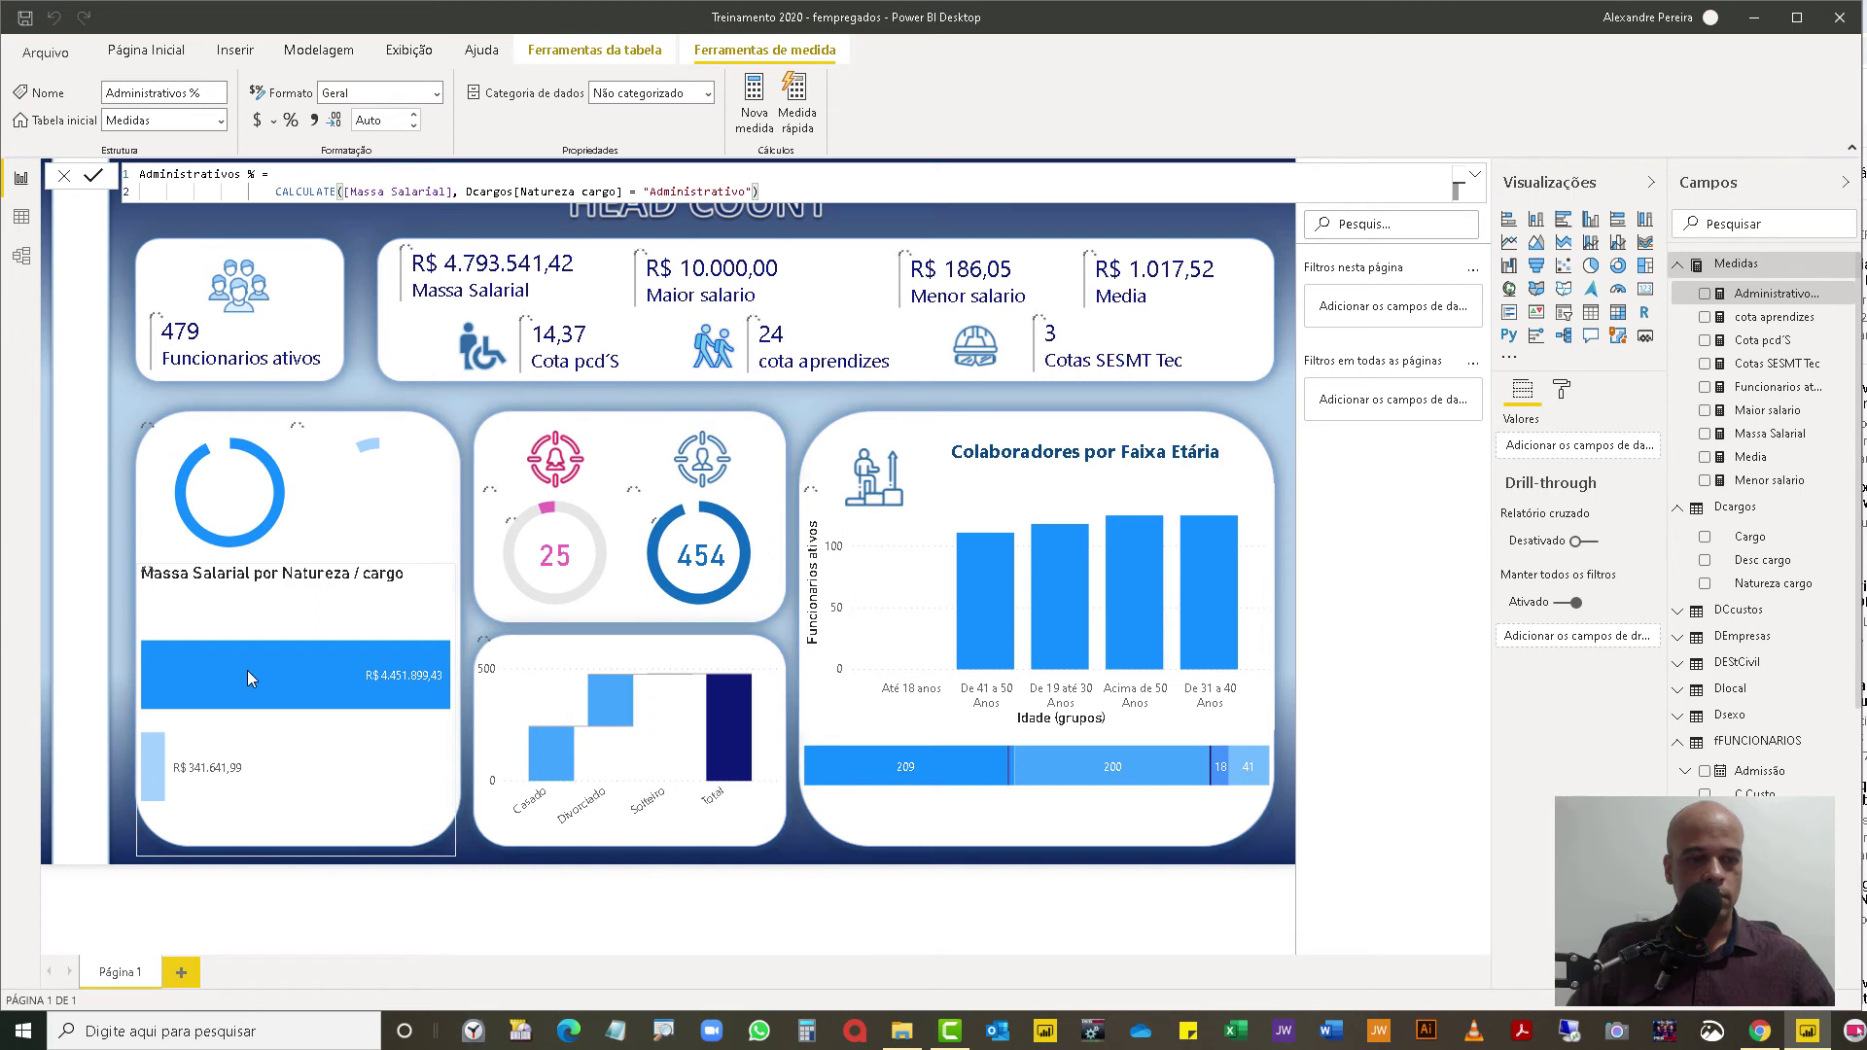
Step: Check the category names in the salary bar chart and correct the measure's filter value to "Administrativa"
mouse_move(247, 669)
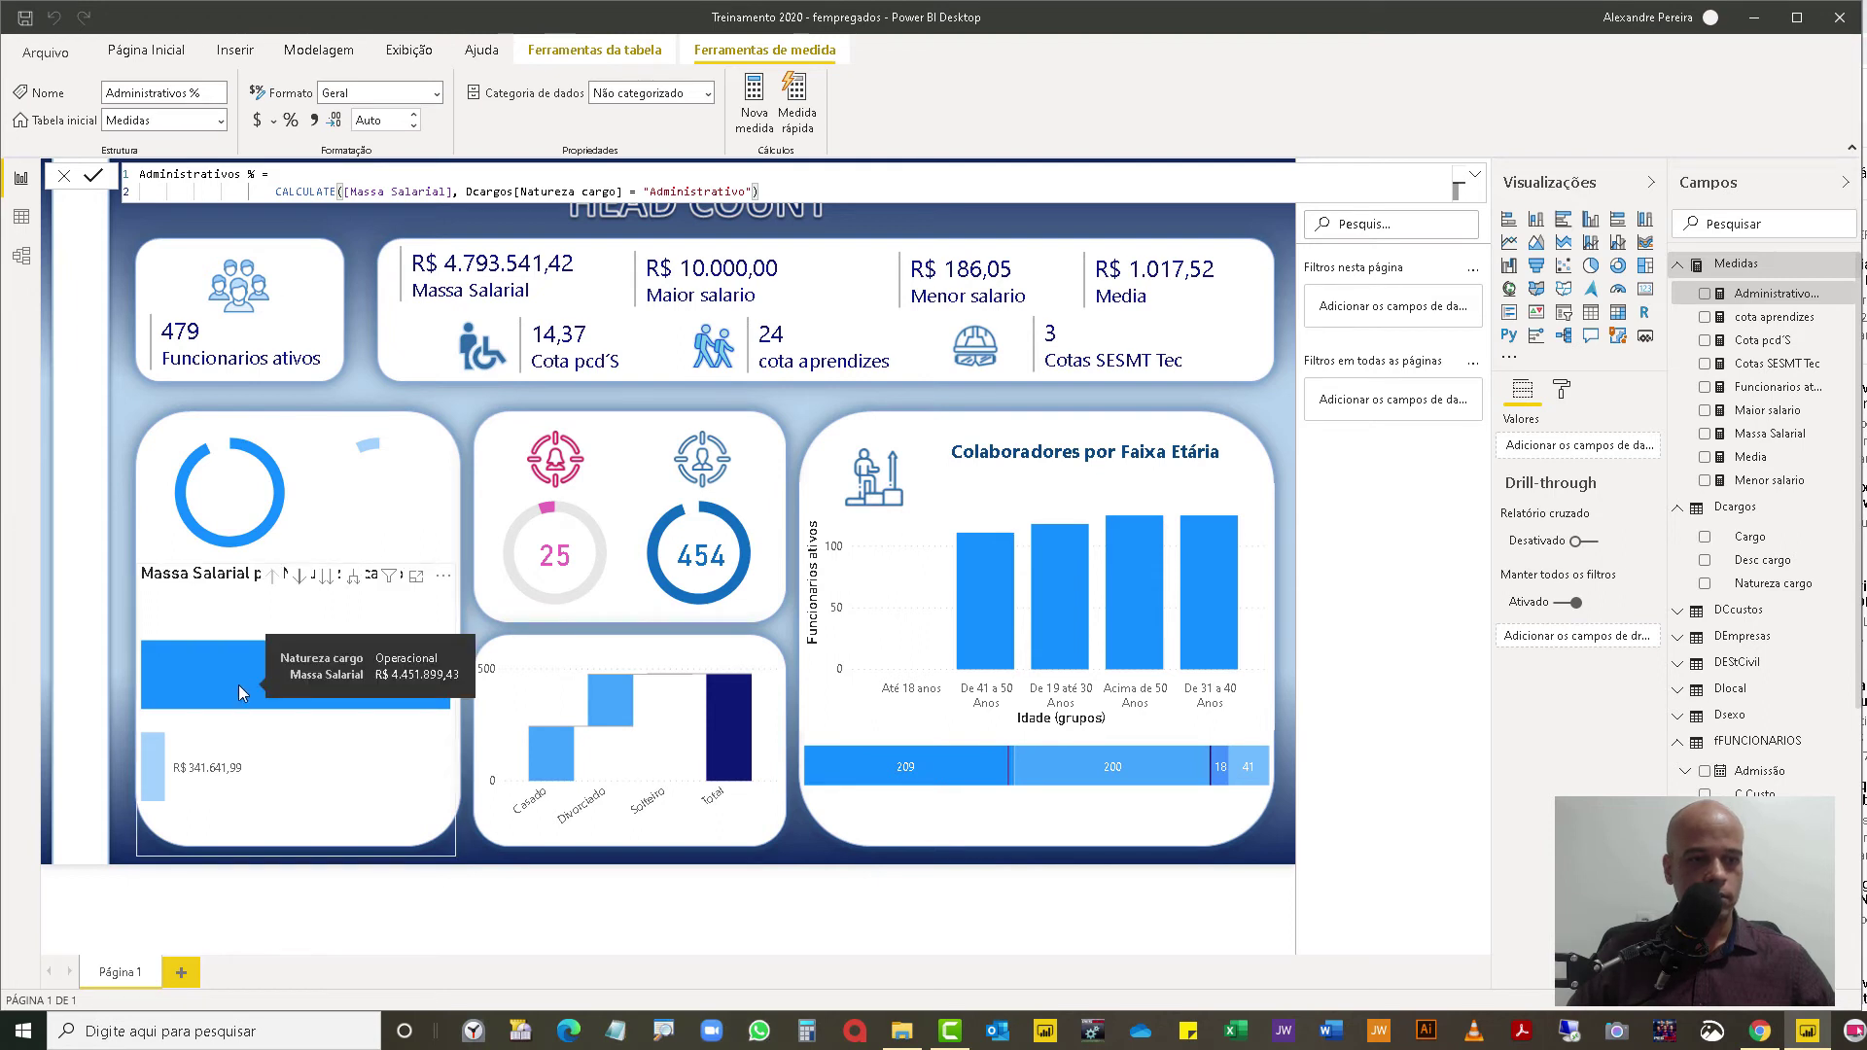
mouse_move(150, 772)
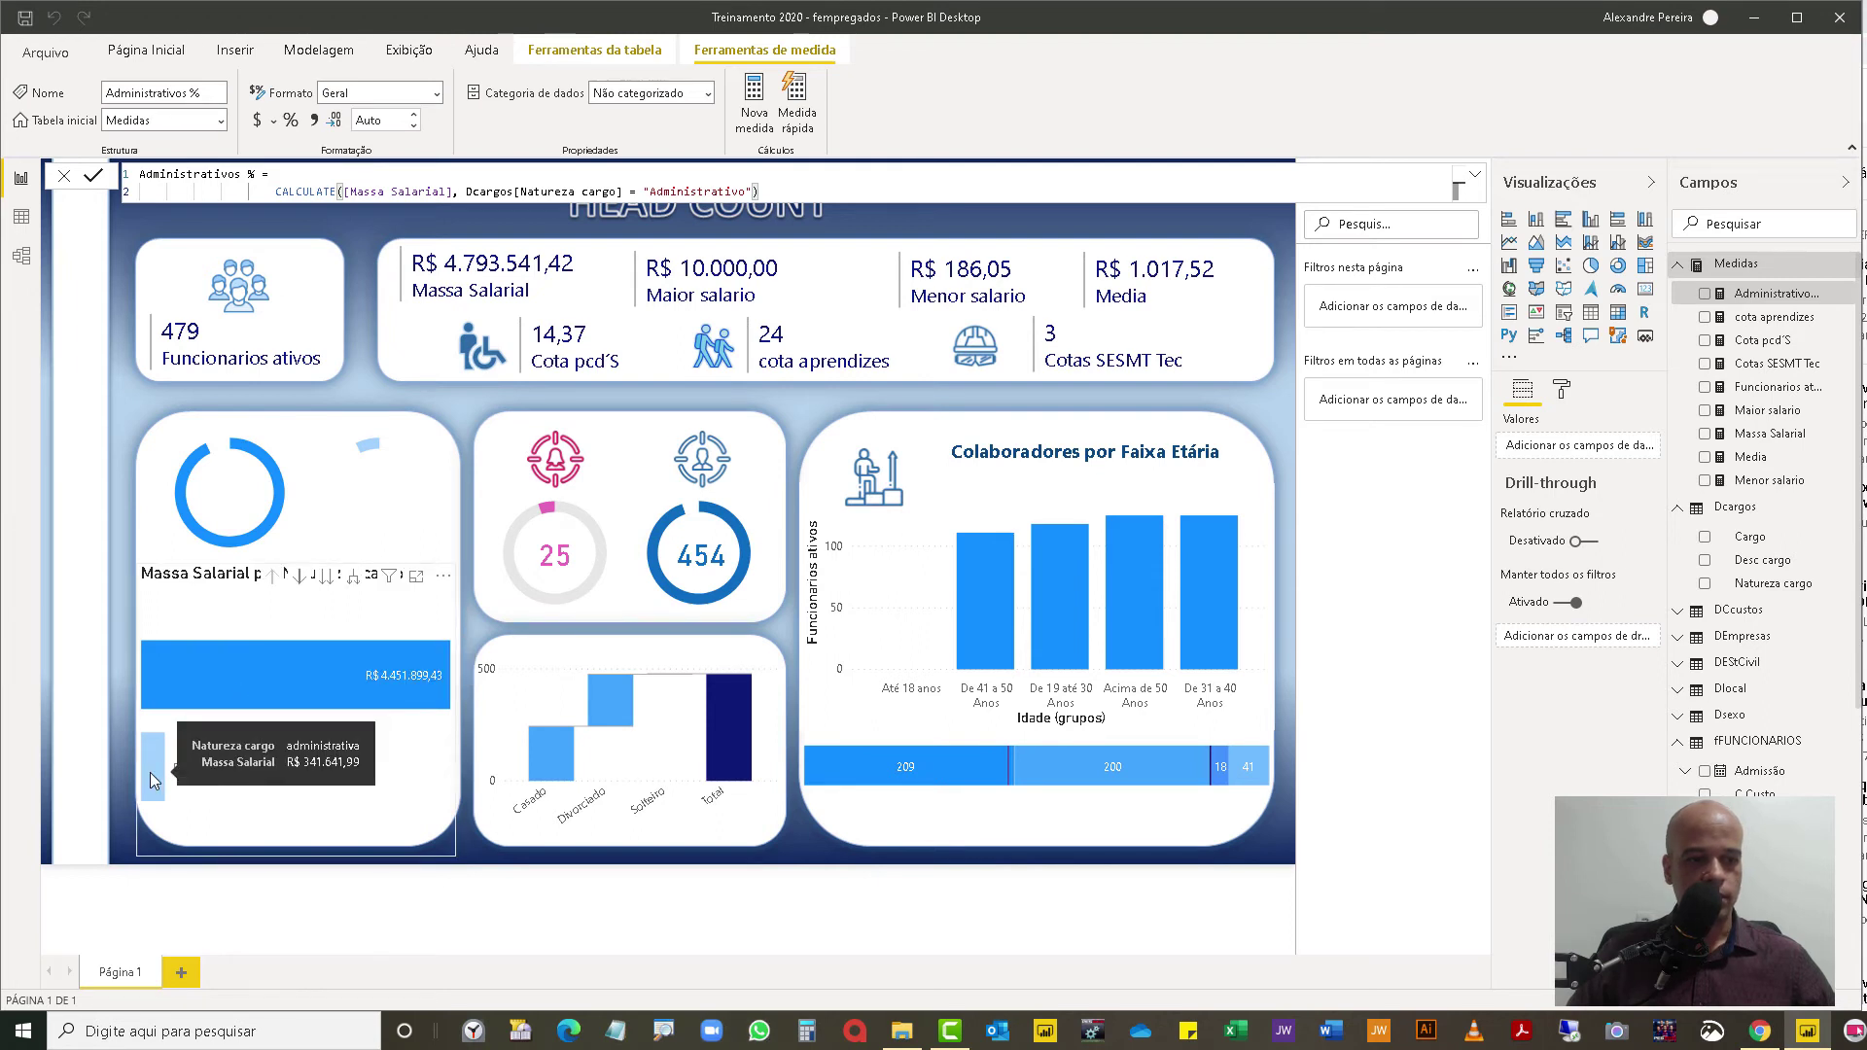
click(745, 190)
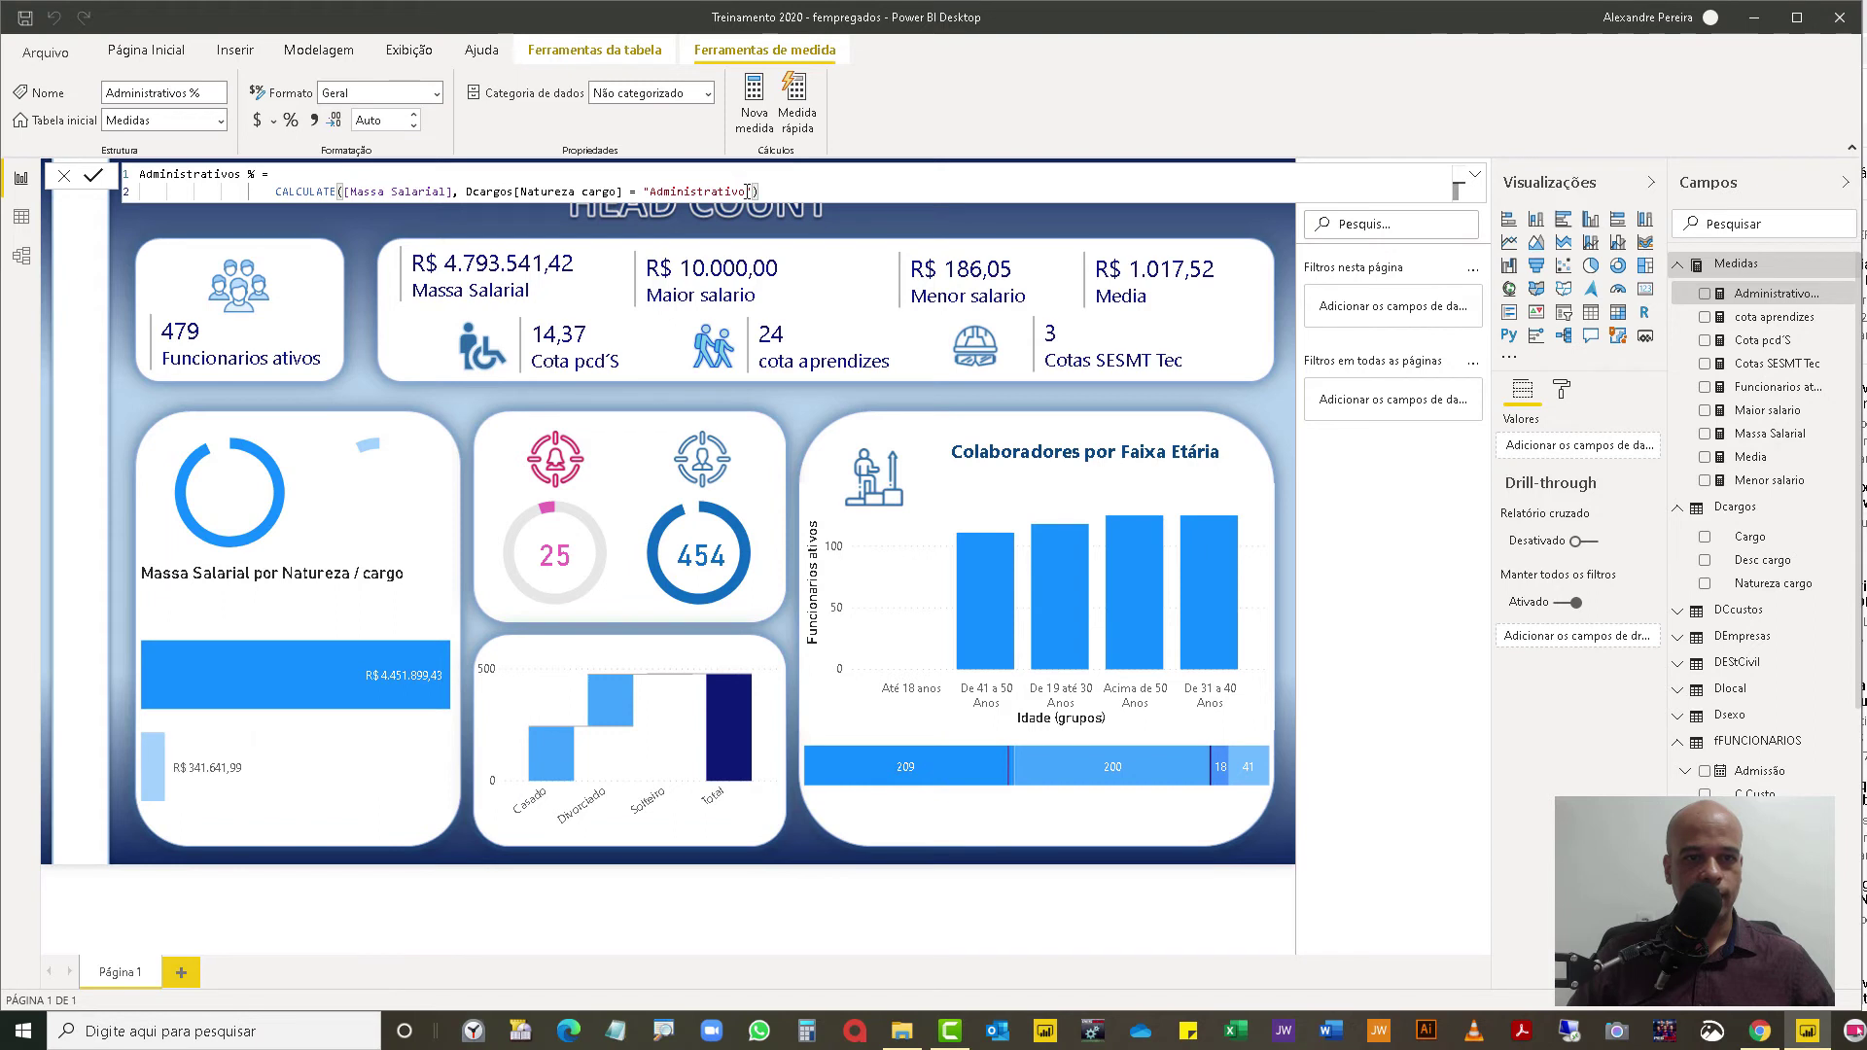
key(BackSpace)
text(a)
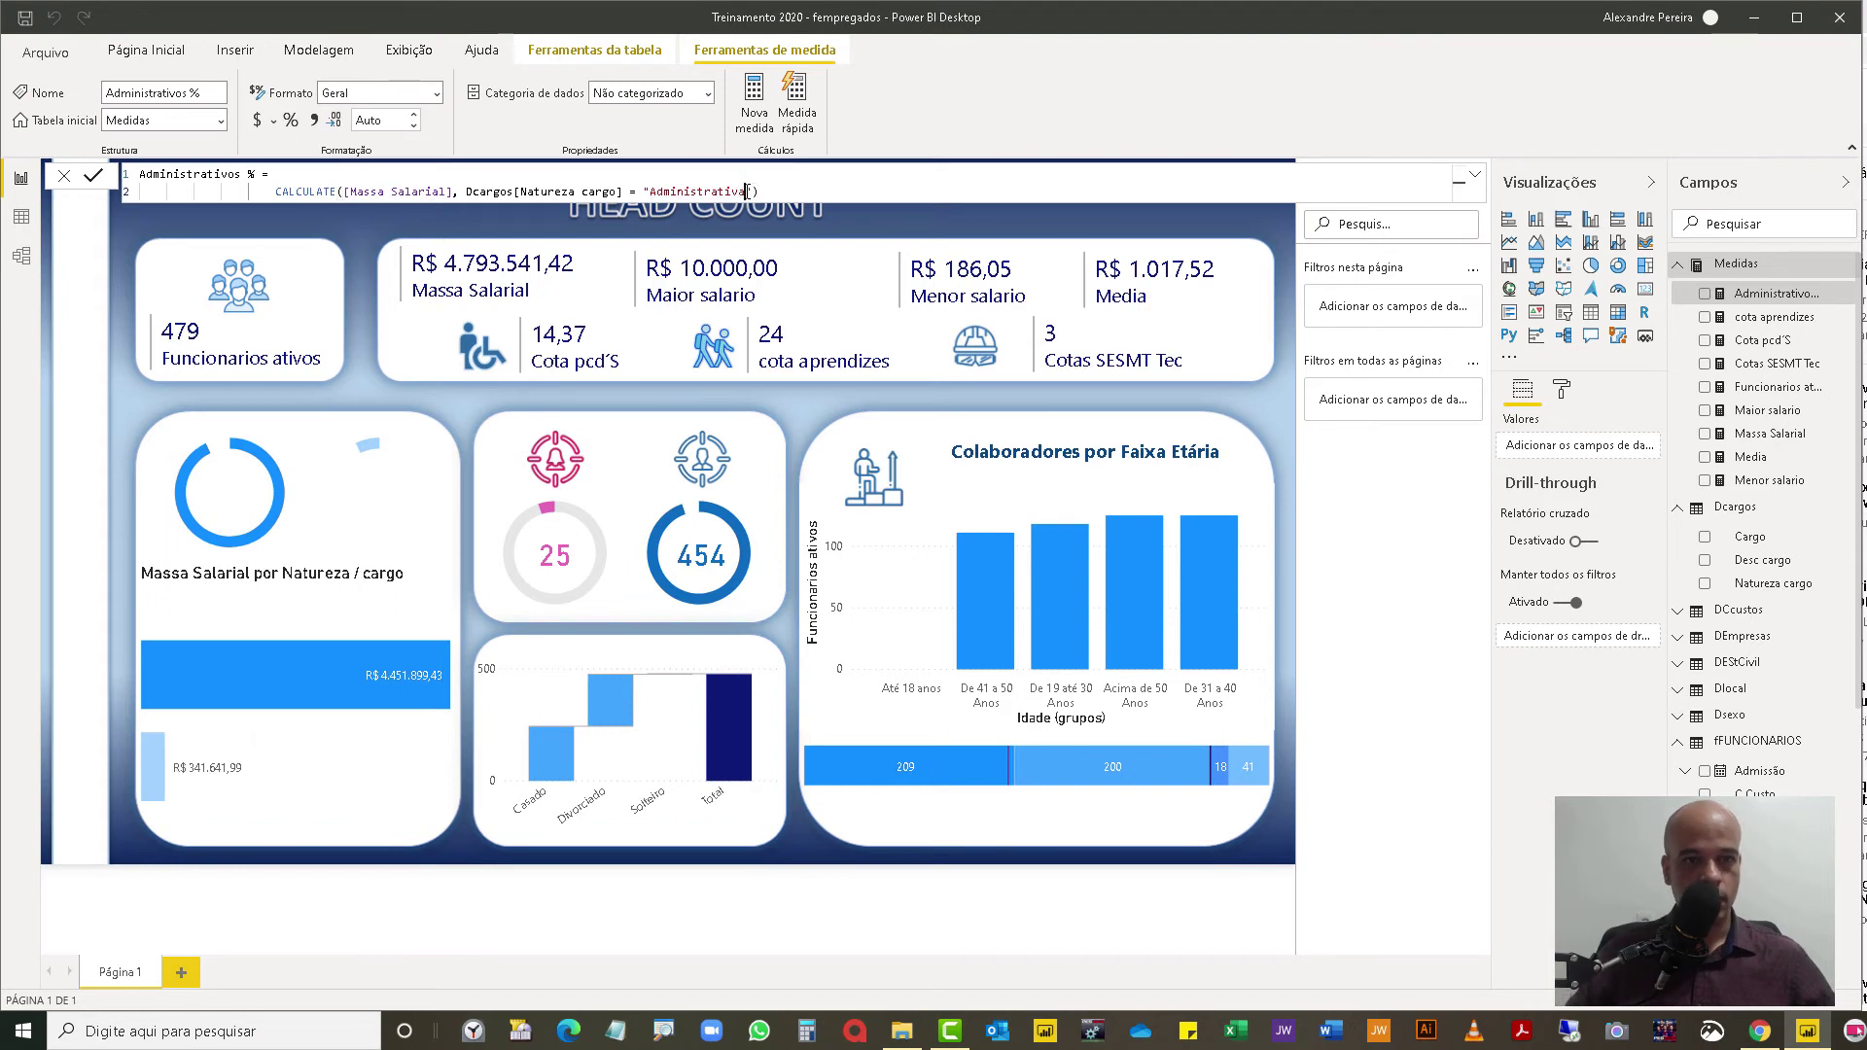
Step: Add the Administrativos % measure to the report page as a card visual and narrow it to about half its width
click(1775, 294)
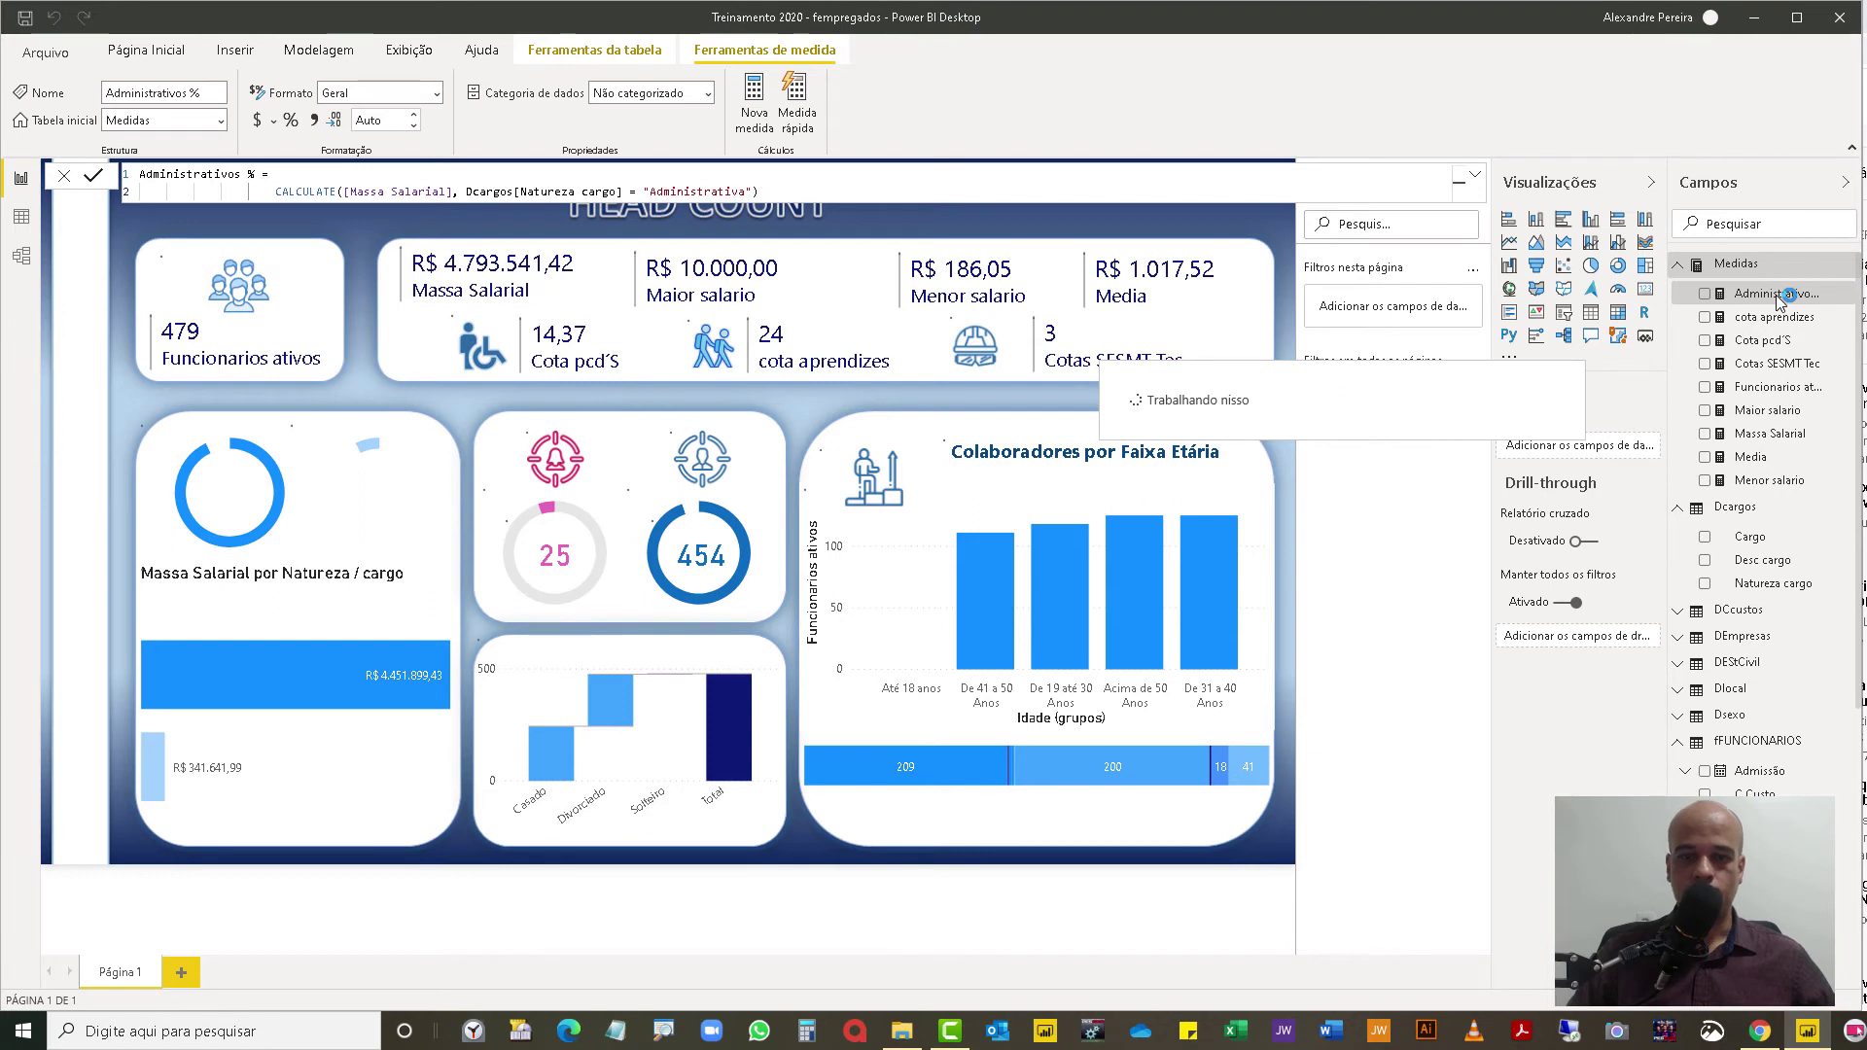
drag(1775, 295, 1139, 409)
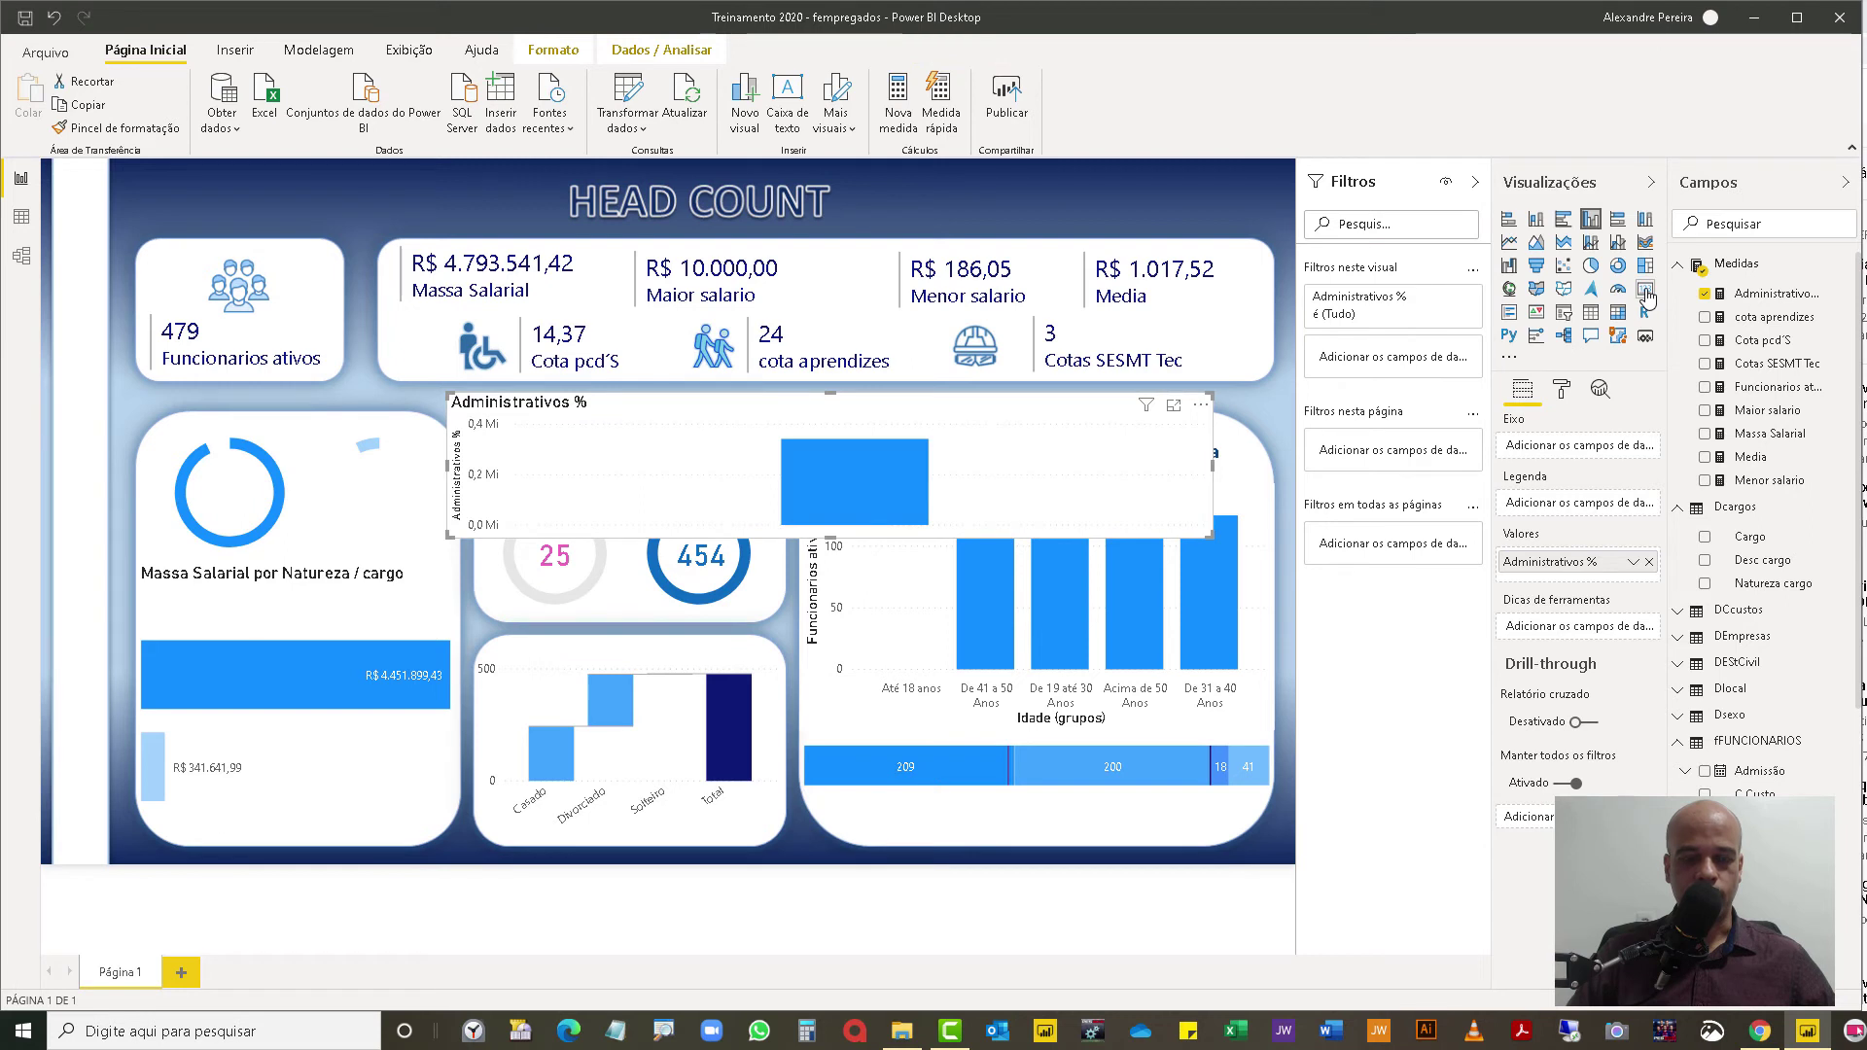
click(1645, 291)
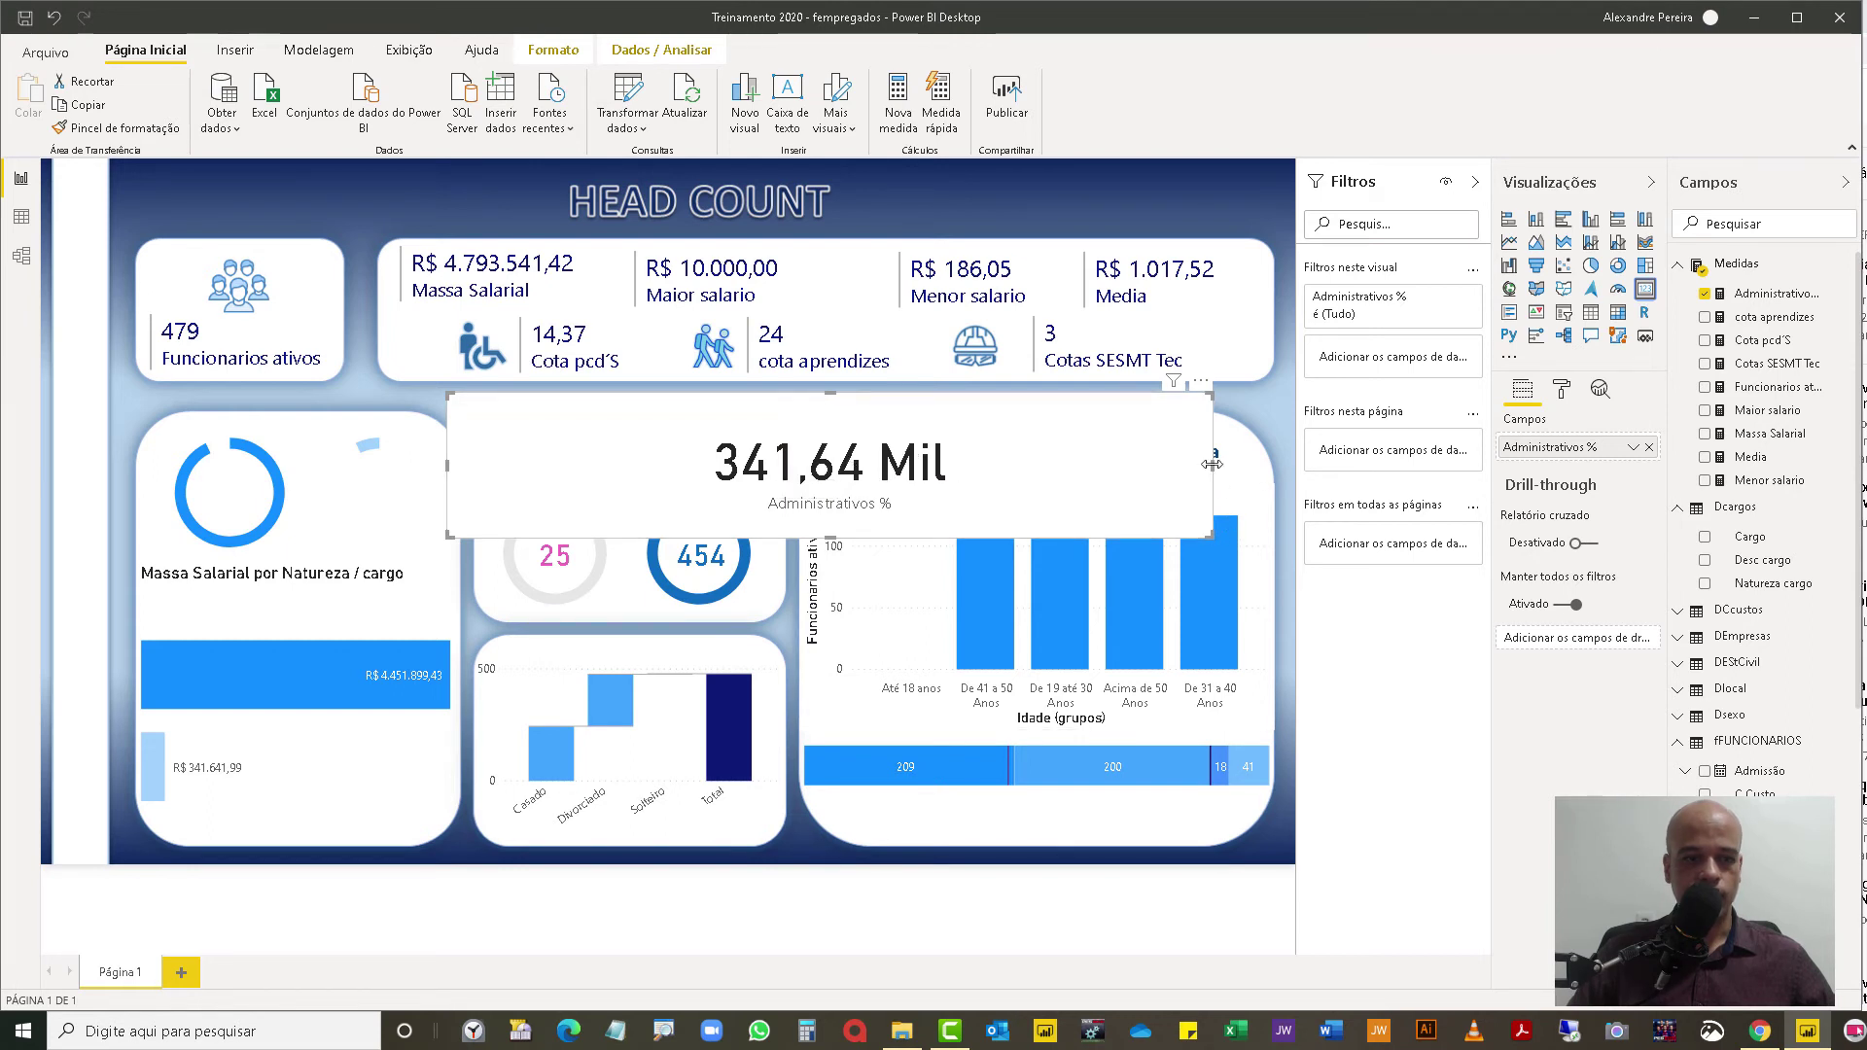
drag(1208, 464, 814, 464)
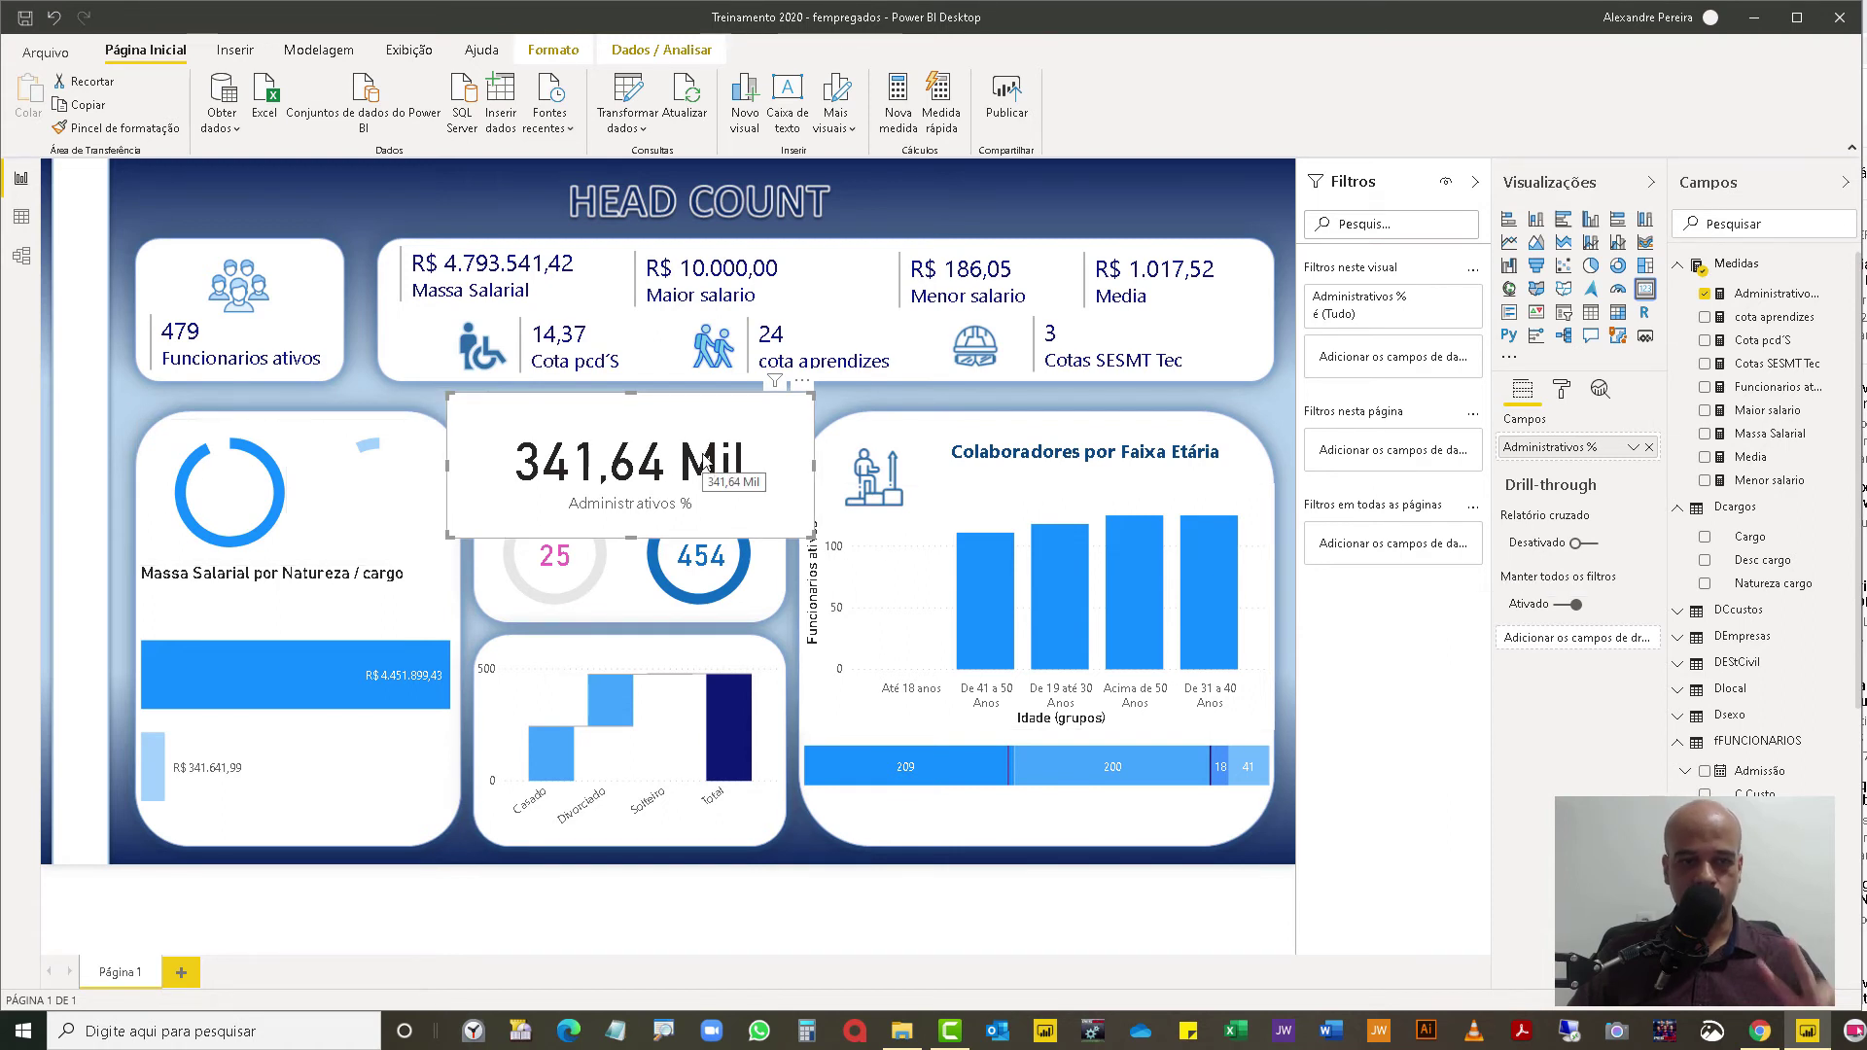
Step: Store the CALCULATE expression in the Administrativos % measure in a variable named Vadm
click(1758, 295)
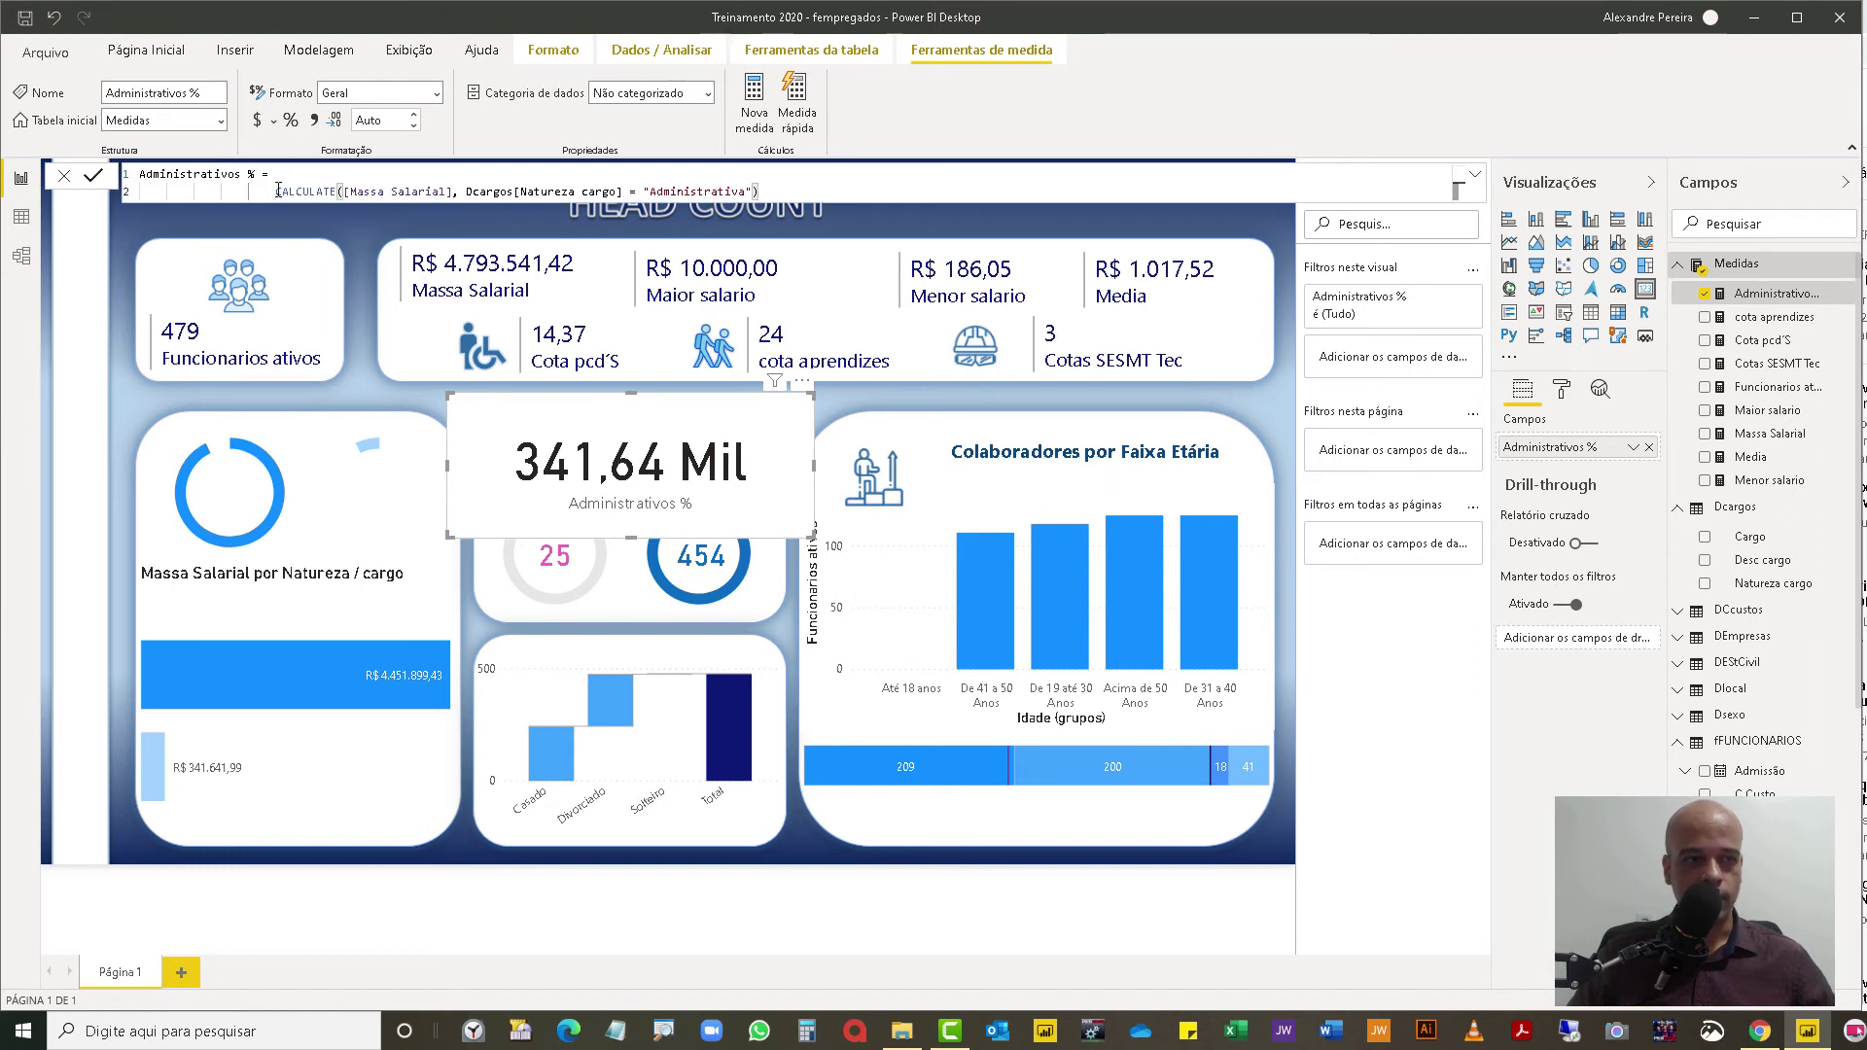
text(var )
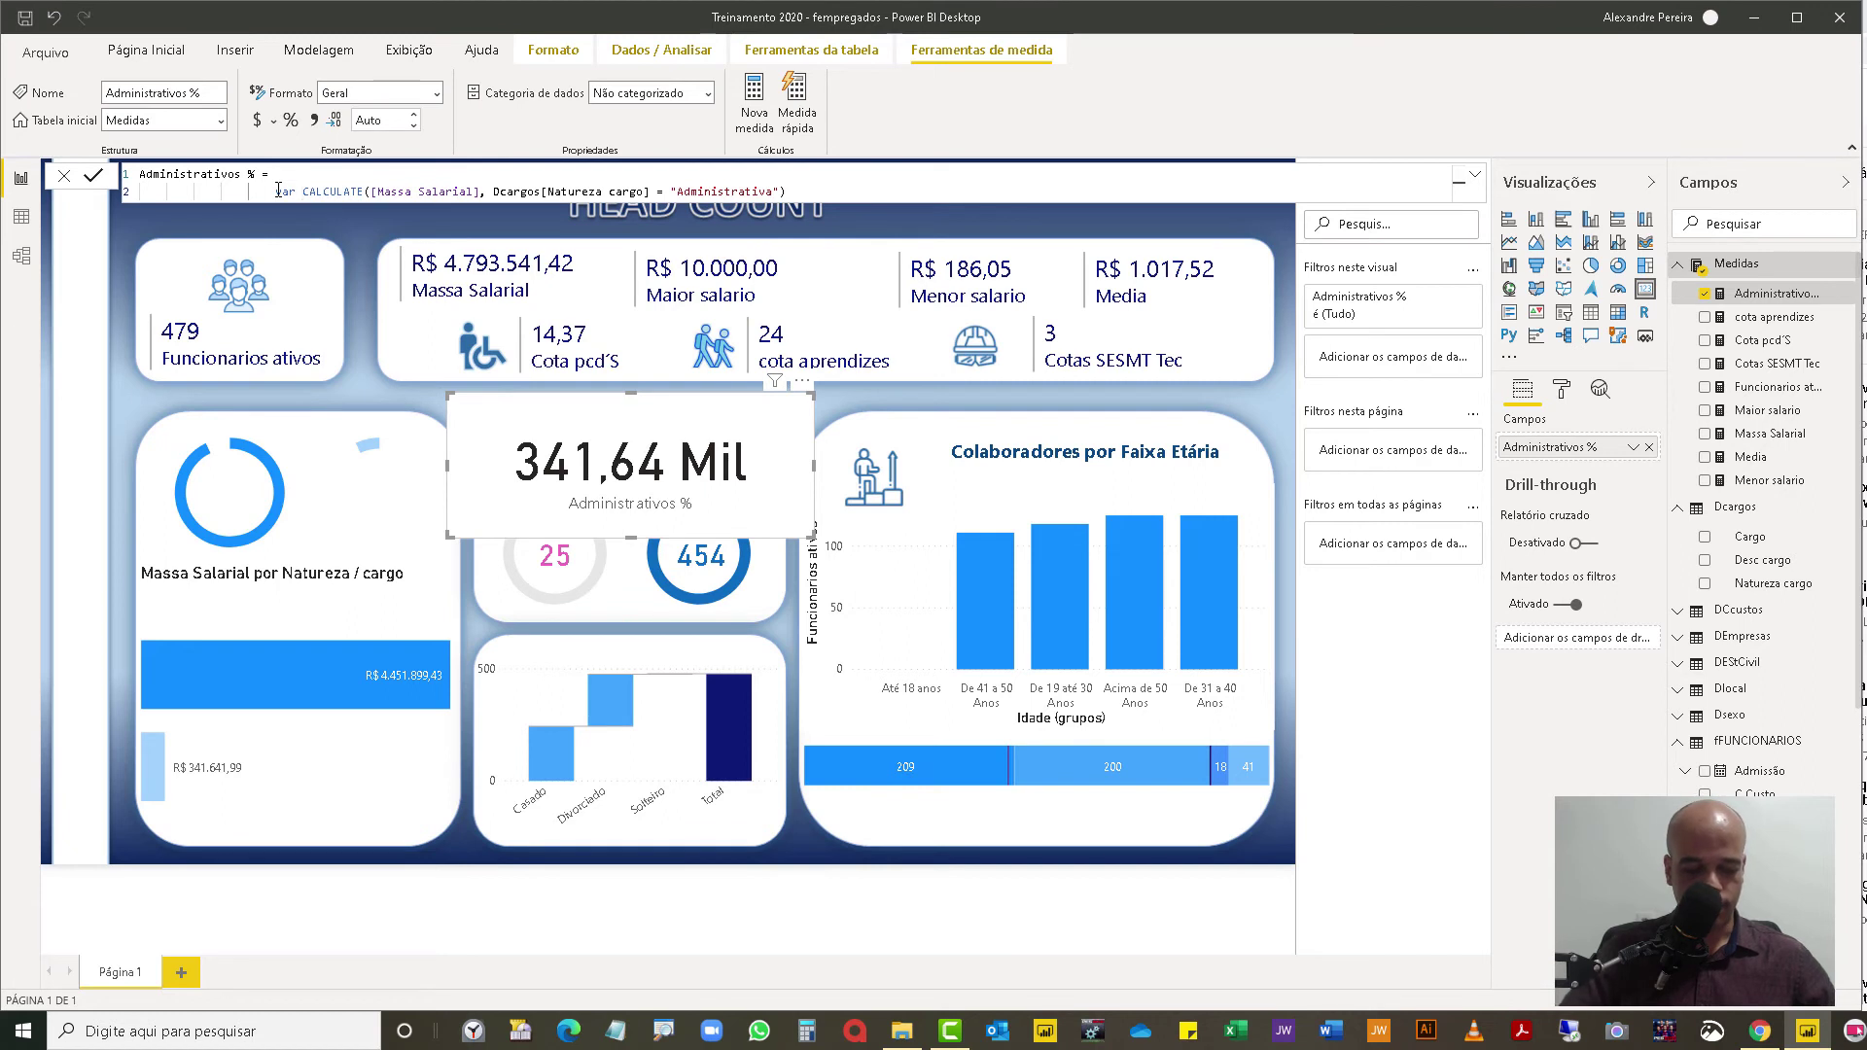
text(Vadm)
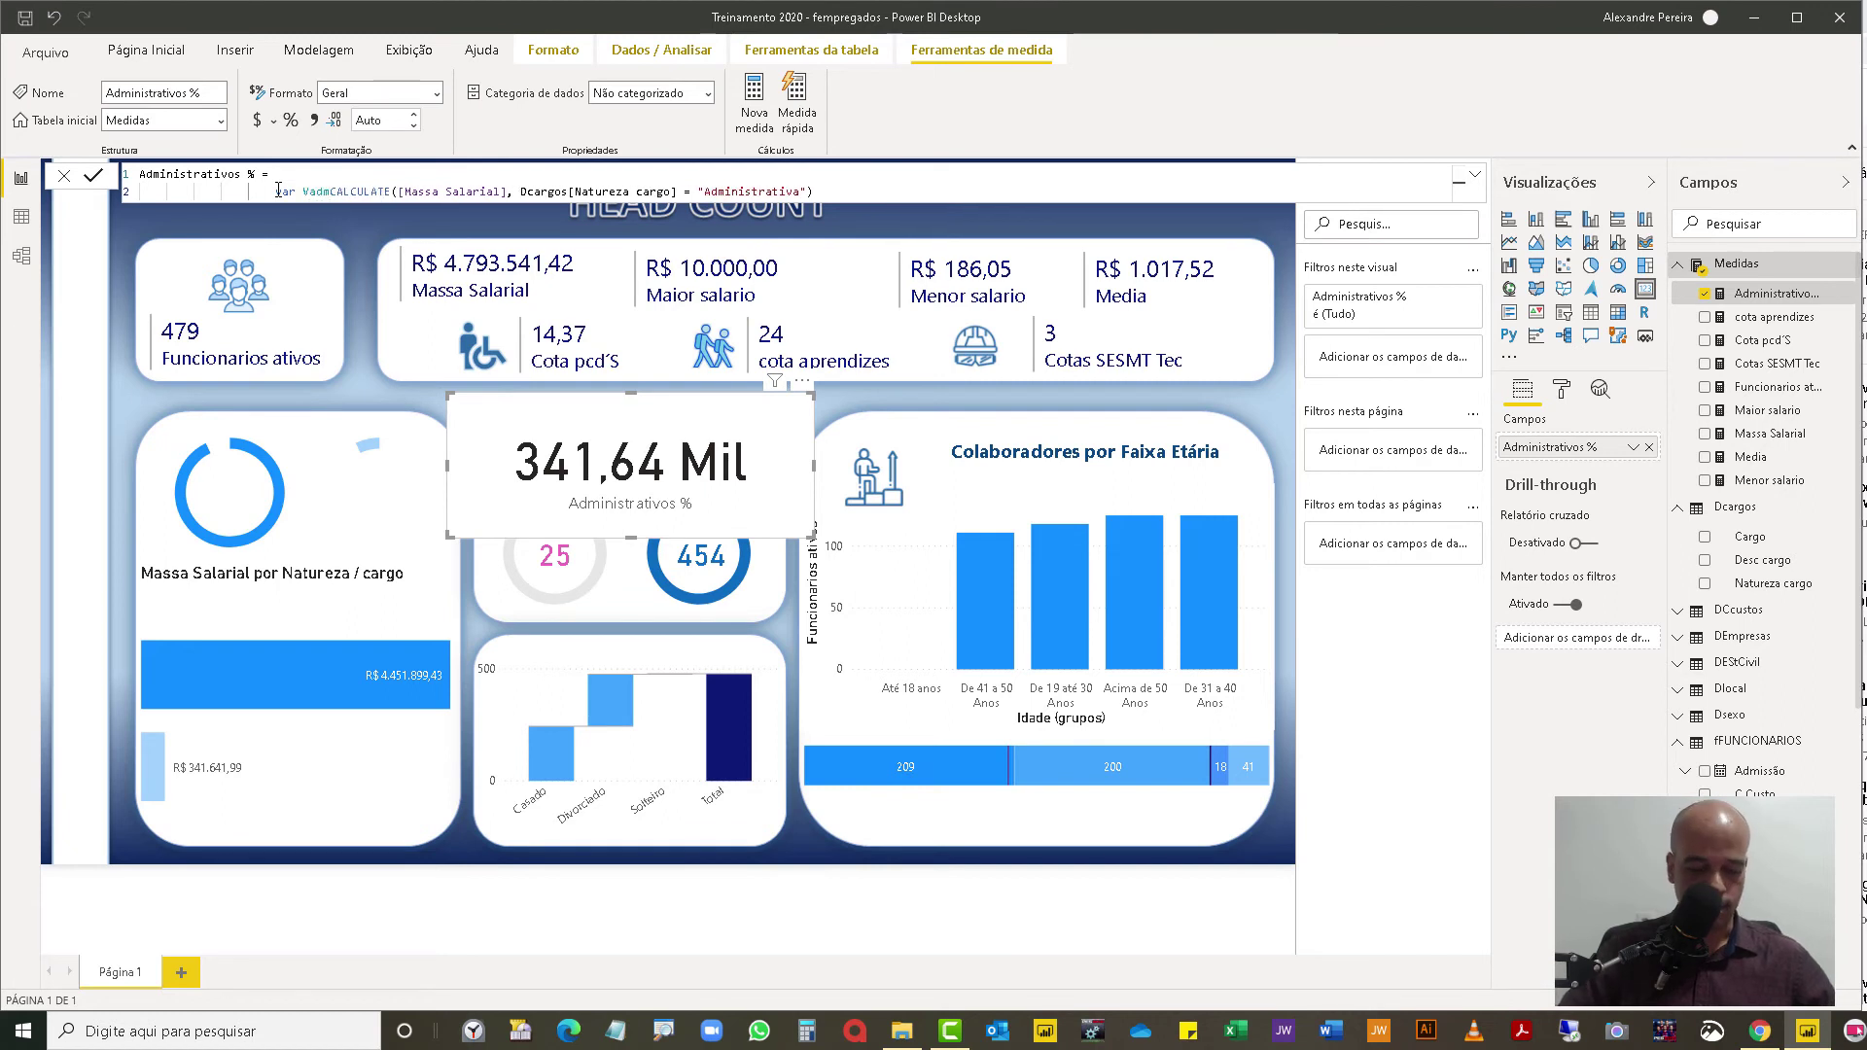
text( =)
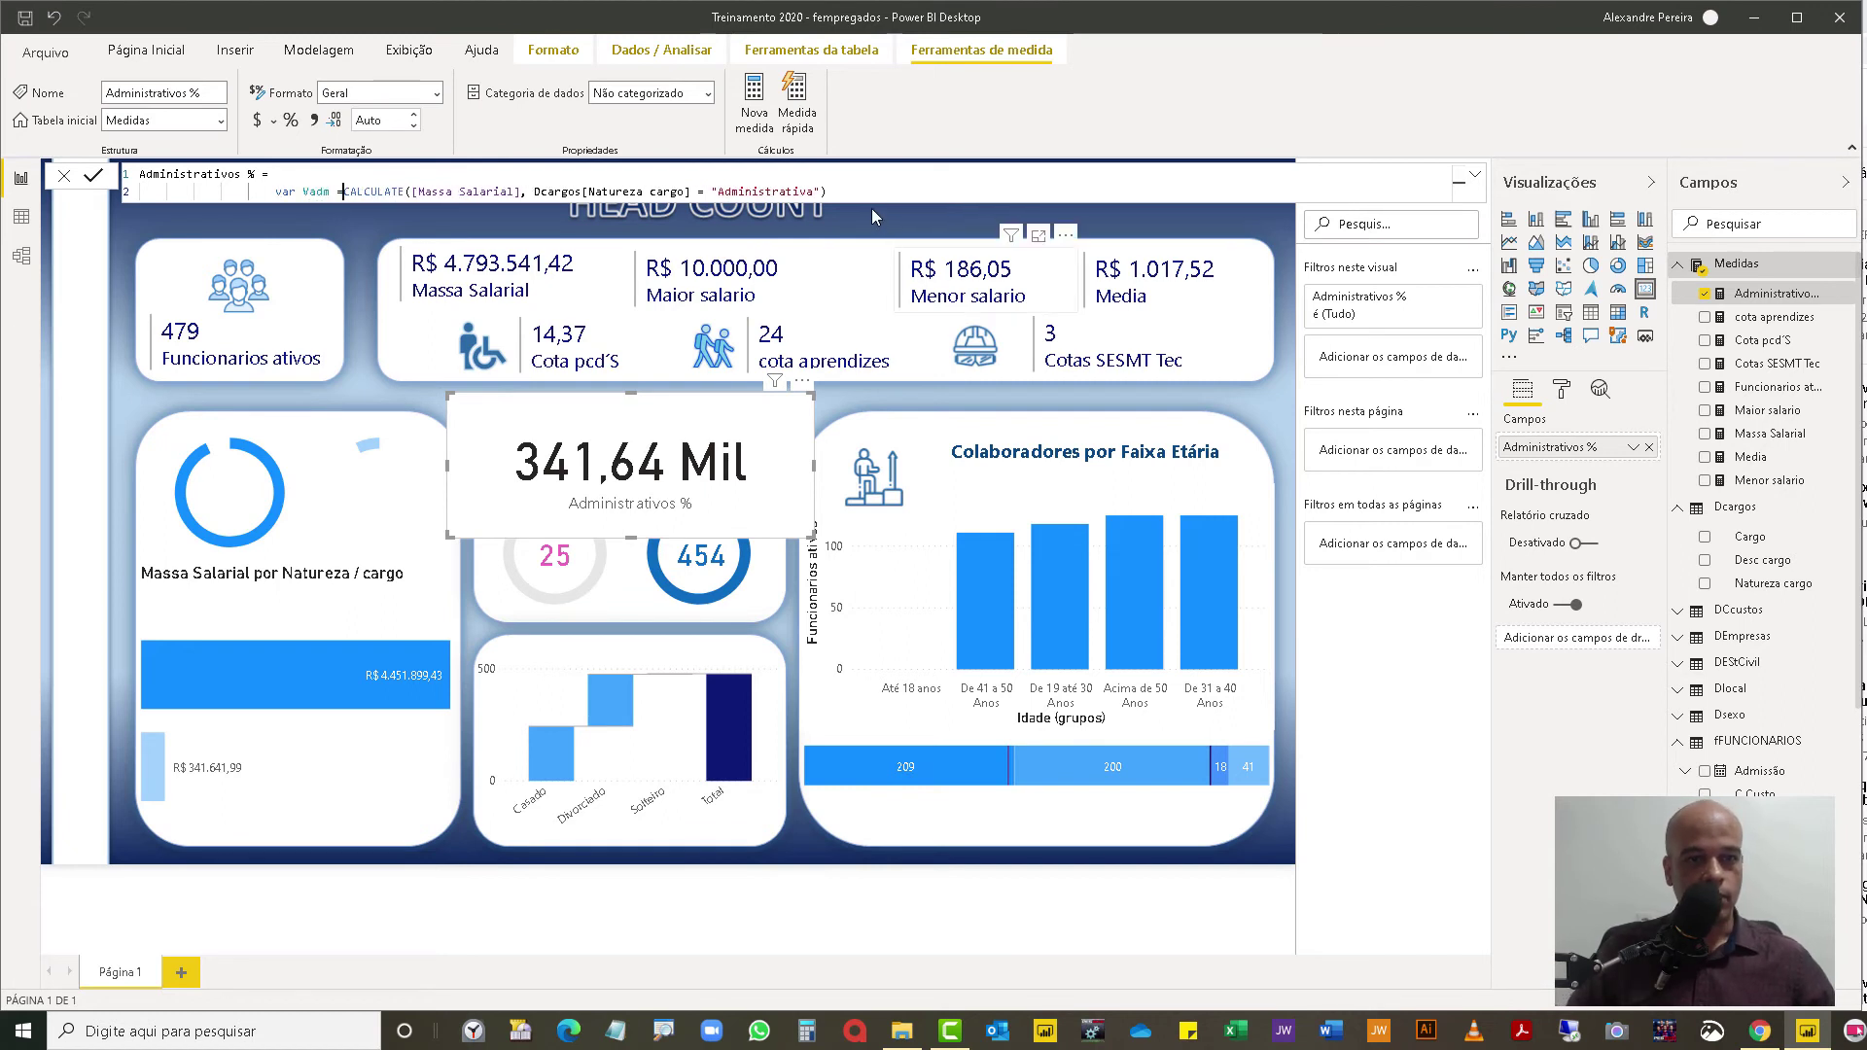
drag(826, 191, 279, 198)
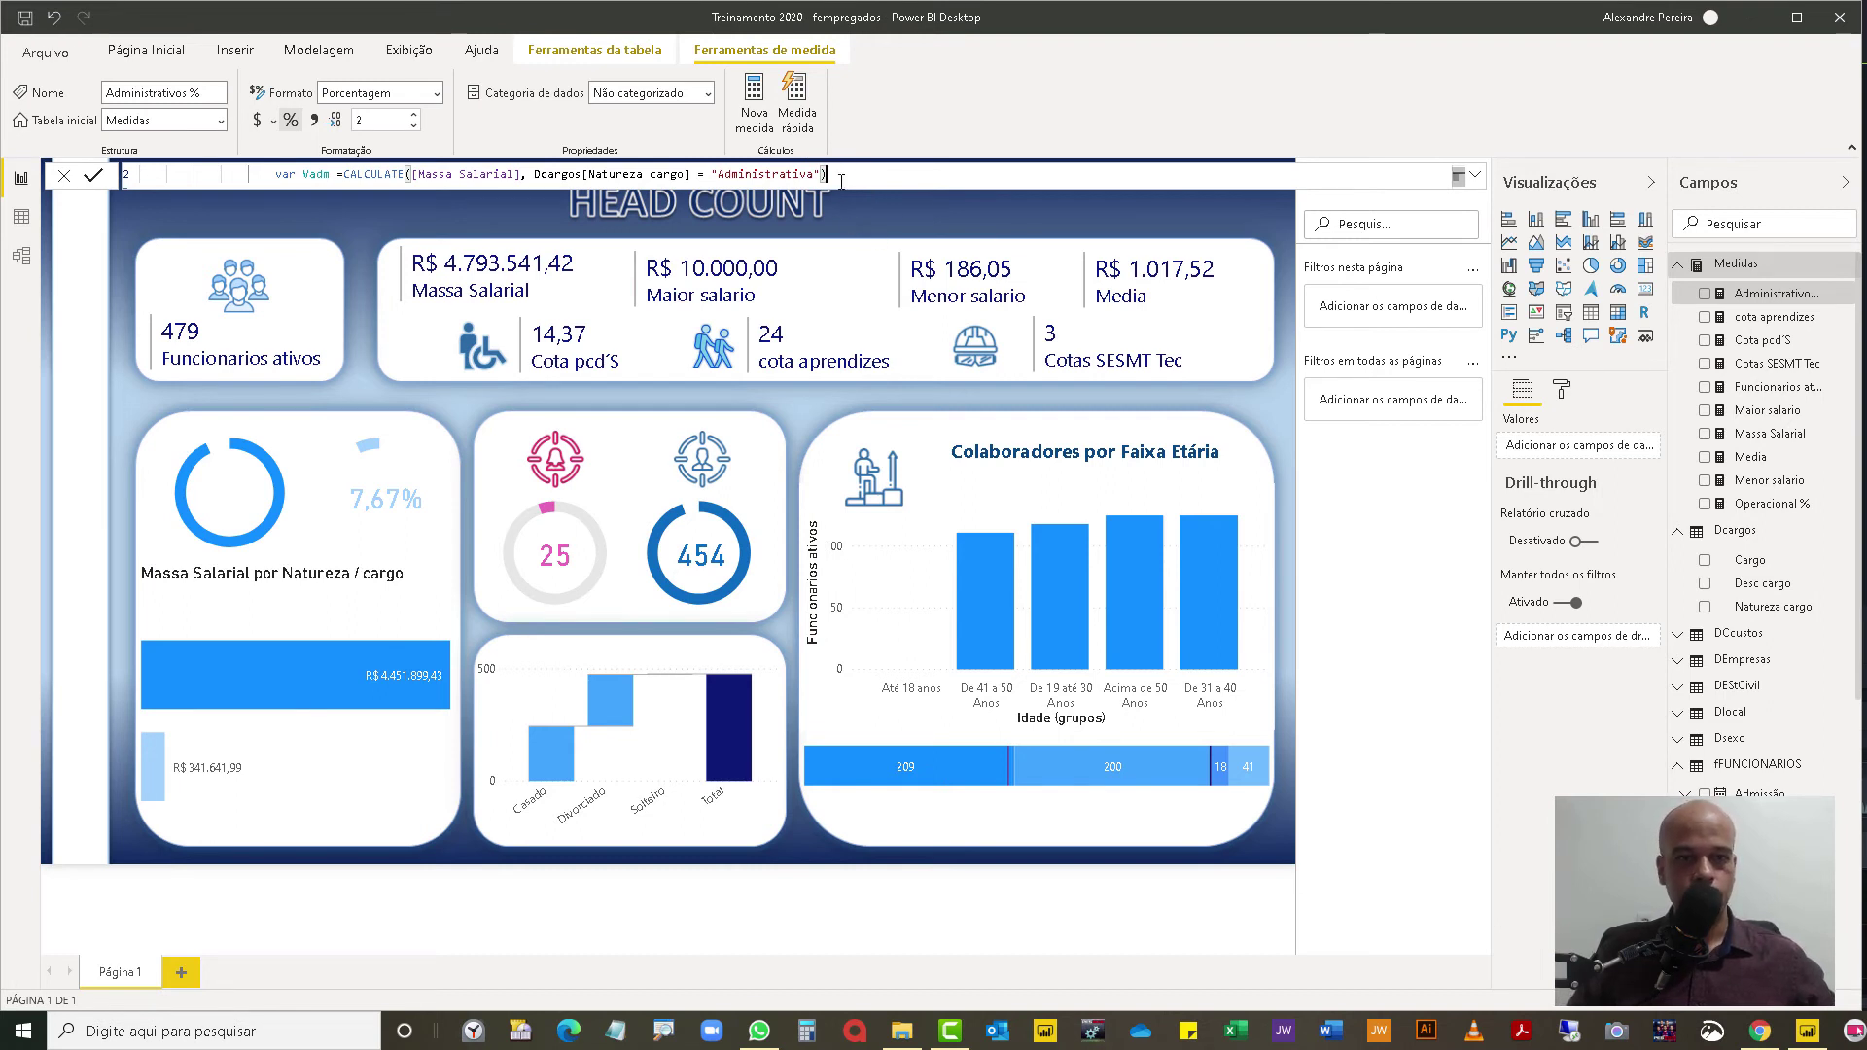
Step: Expand the formula editor and duplicate the Vadm variable line directly beneath itself, aligned with the original
key(shift+Return)
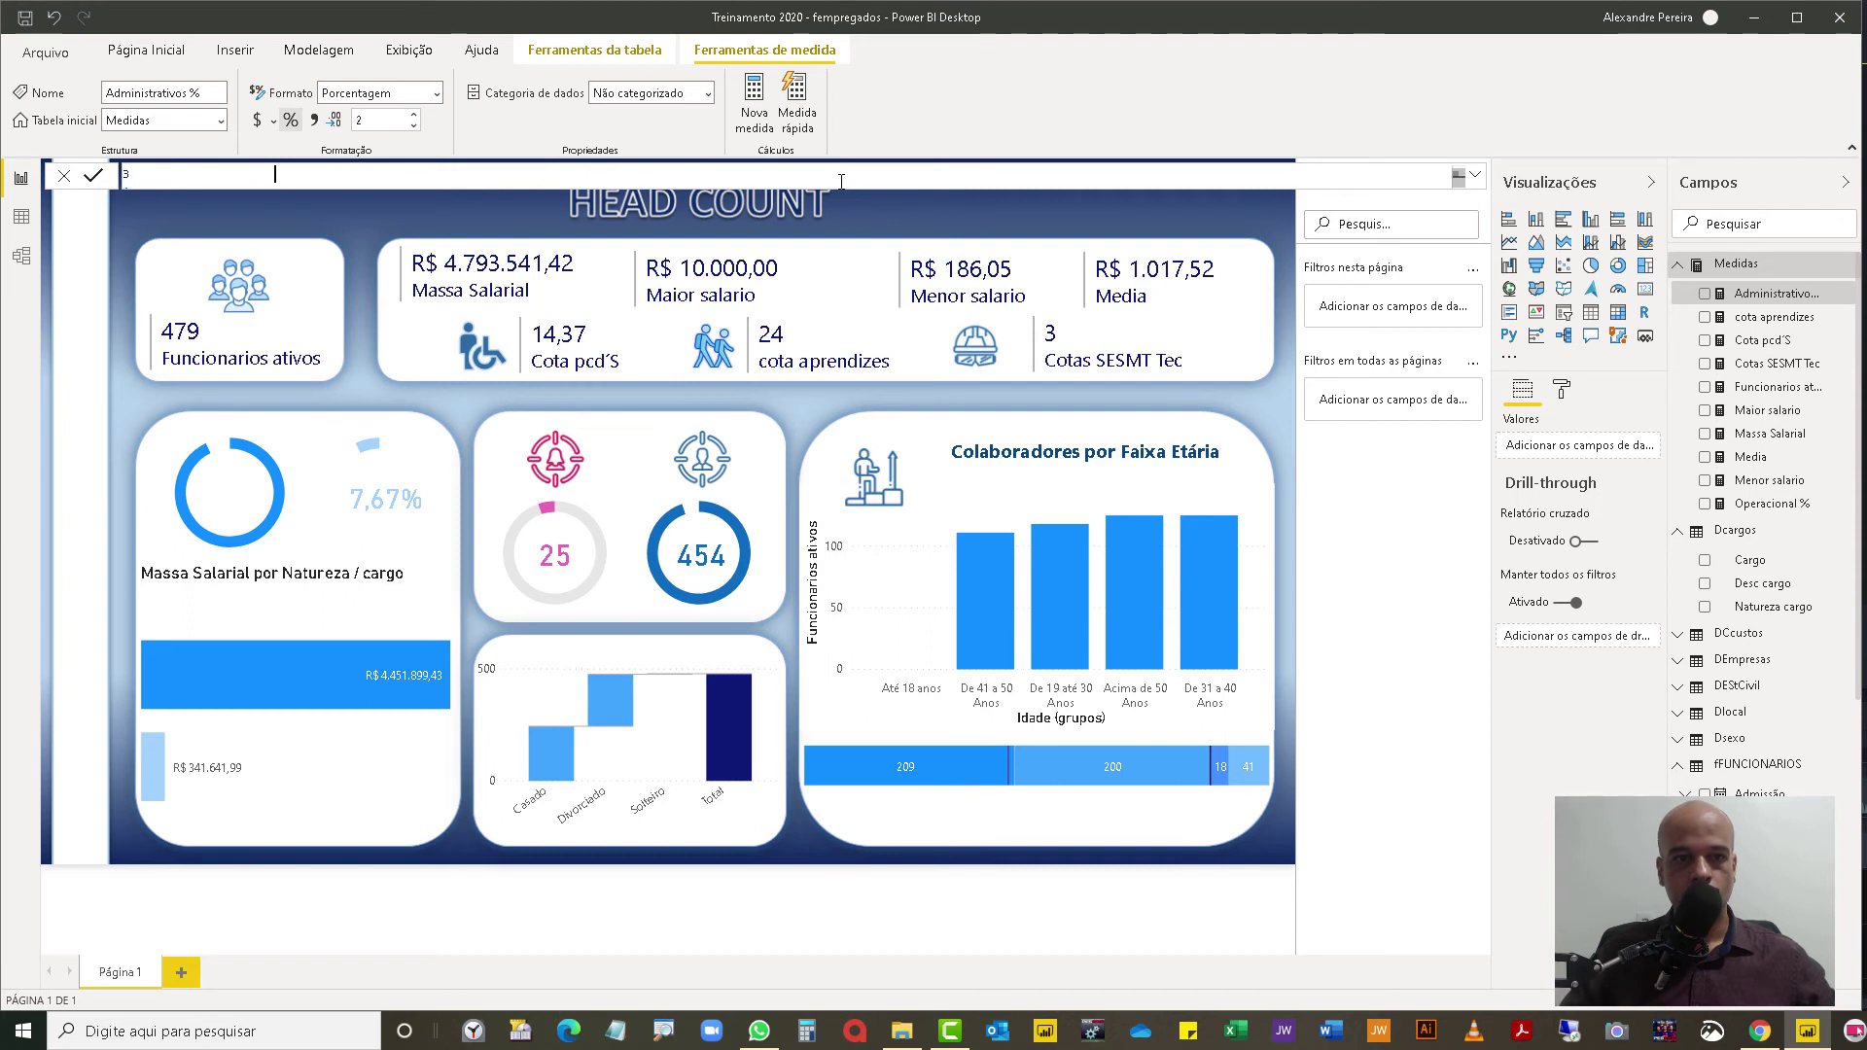
click(1475, 178)
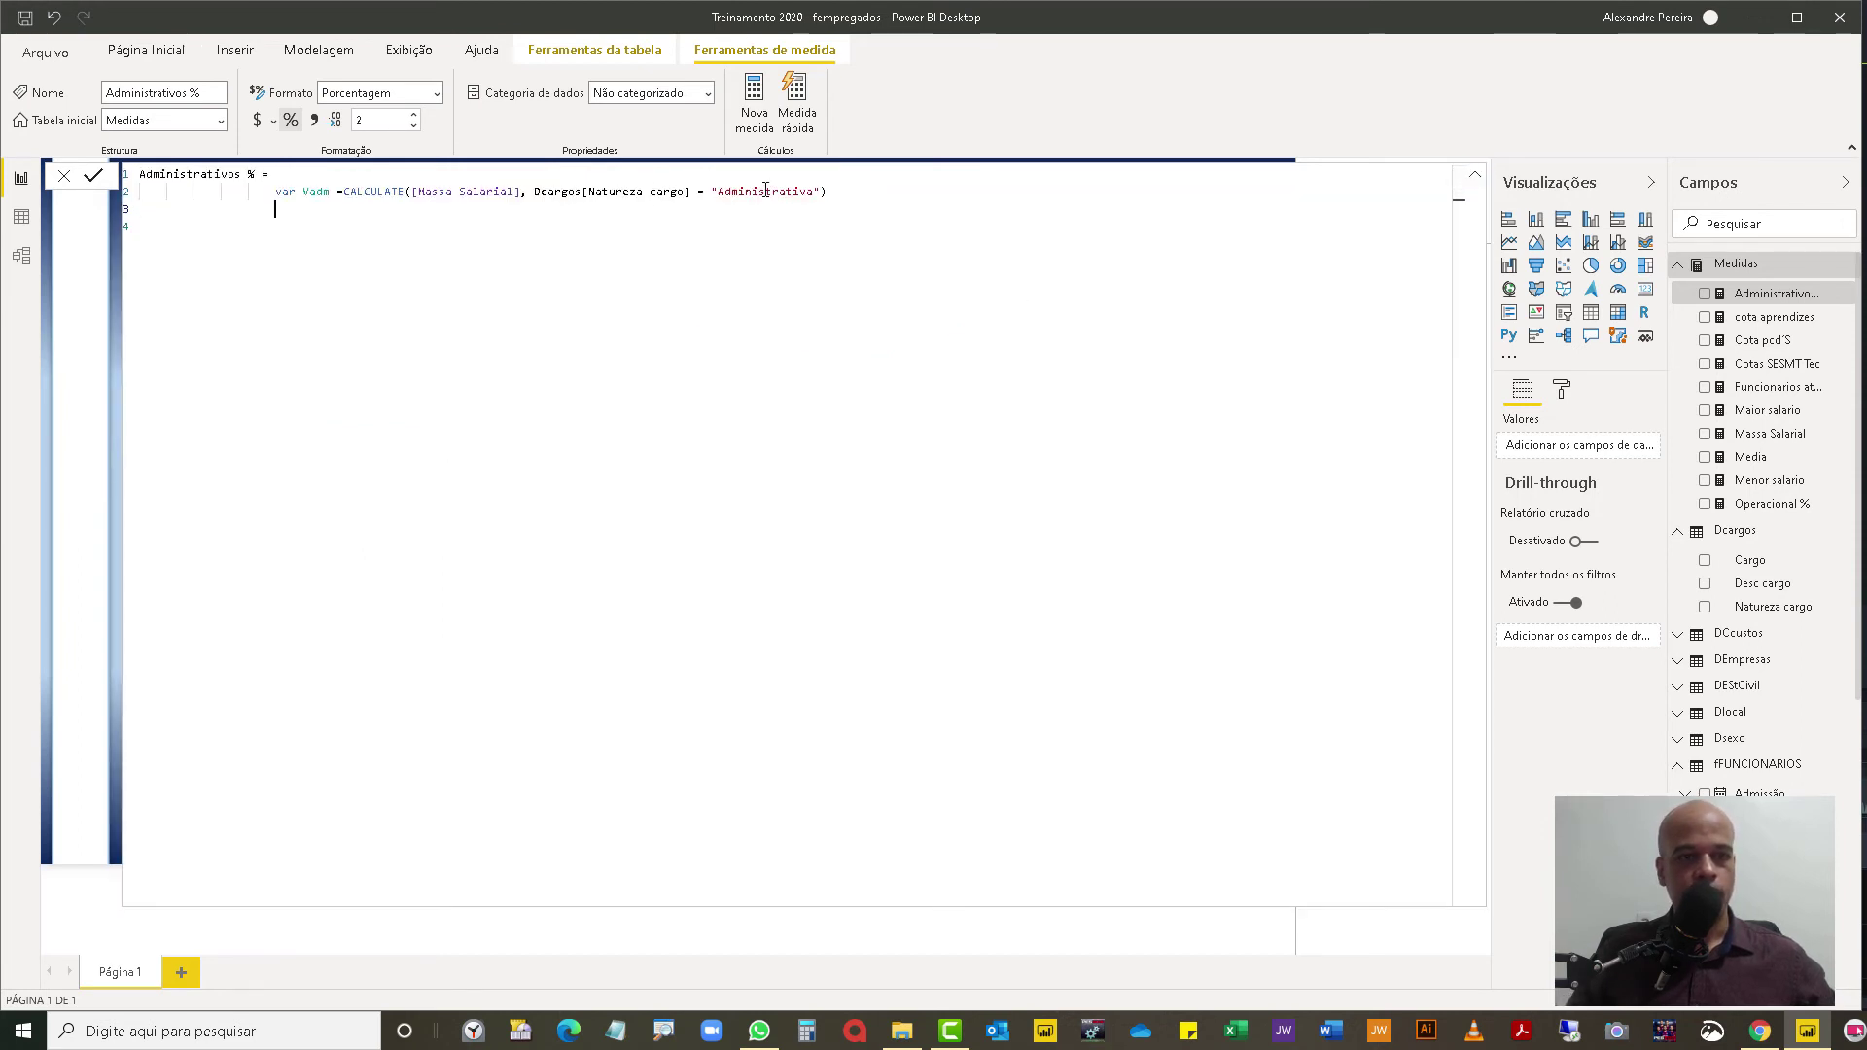
drag(843, 199, 269, 191)
key(ctrl+c)
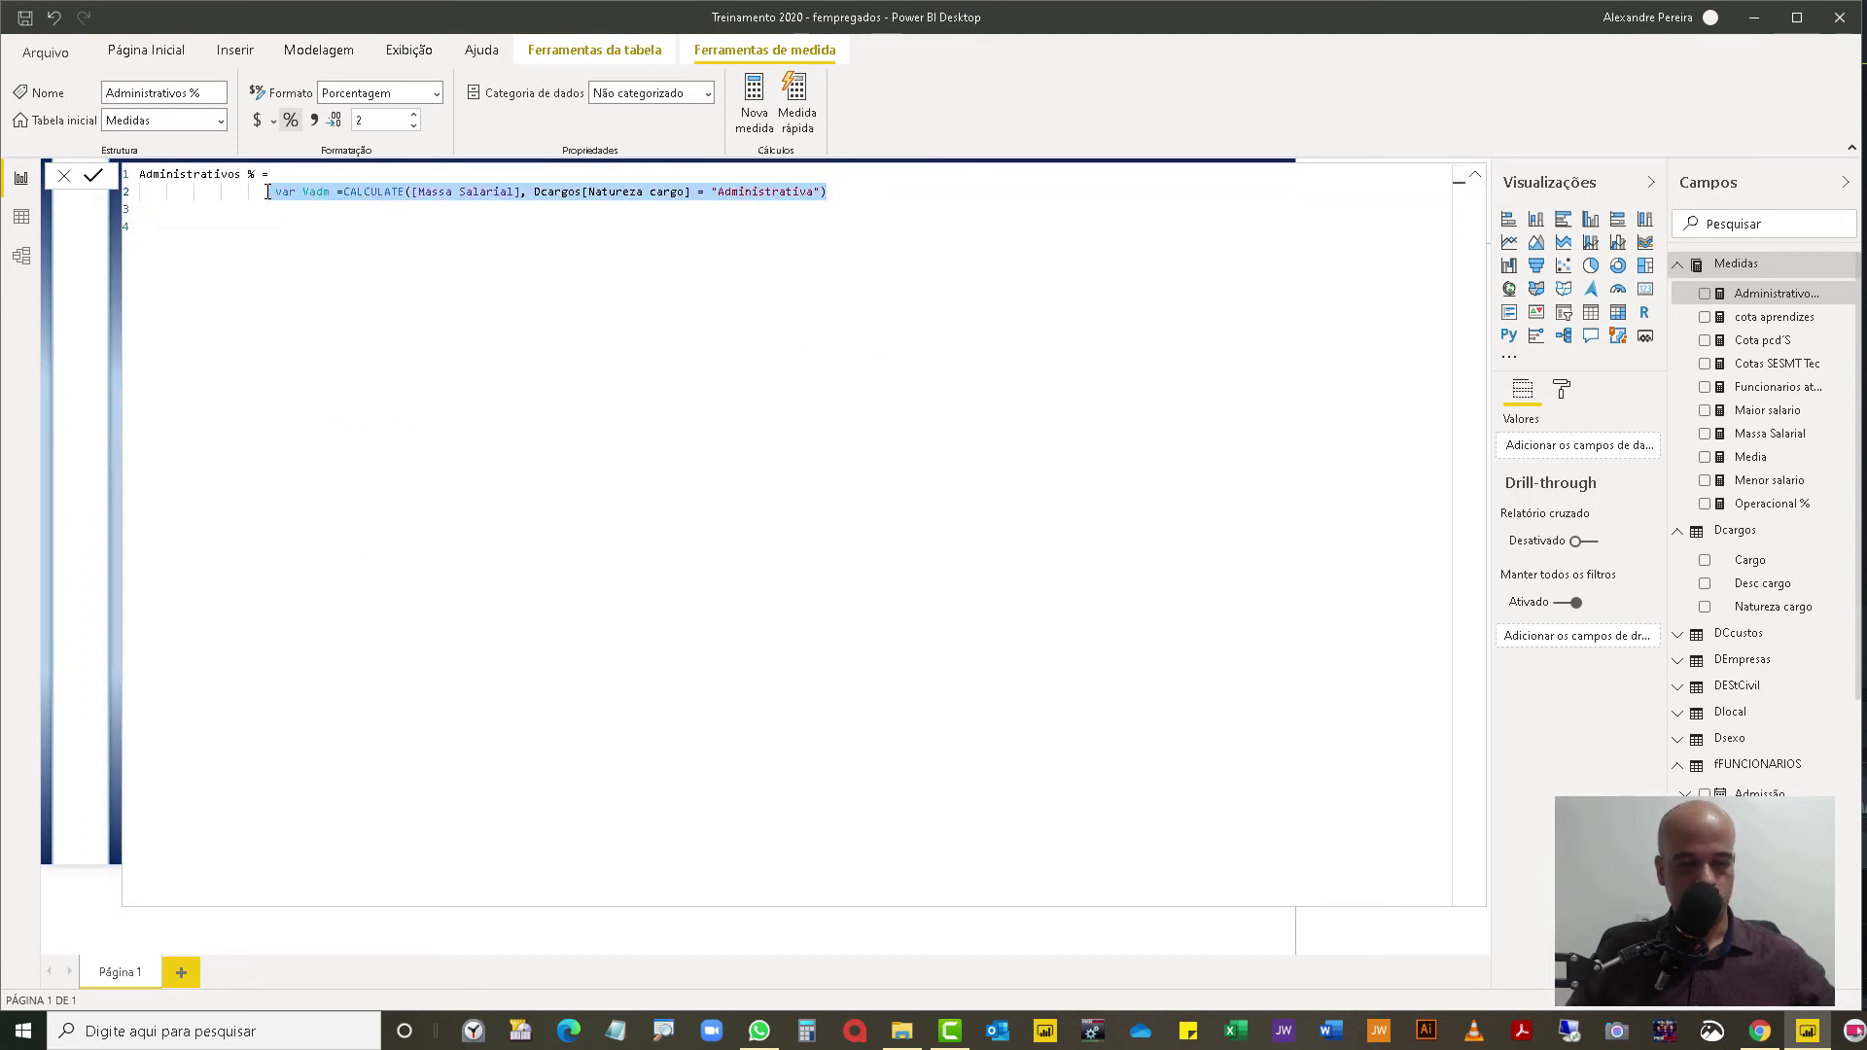
click(849, 194)
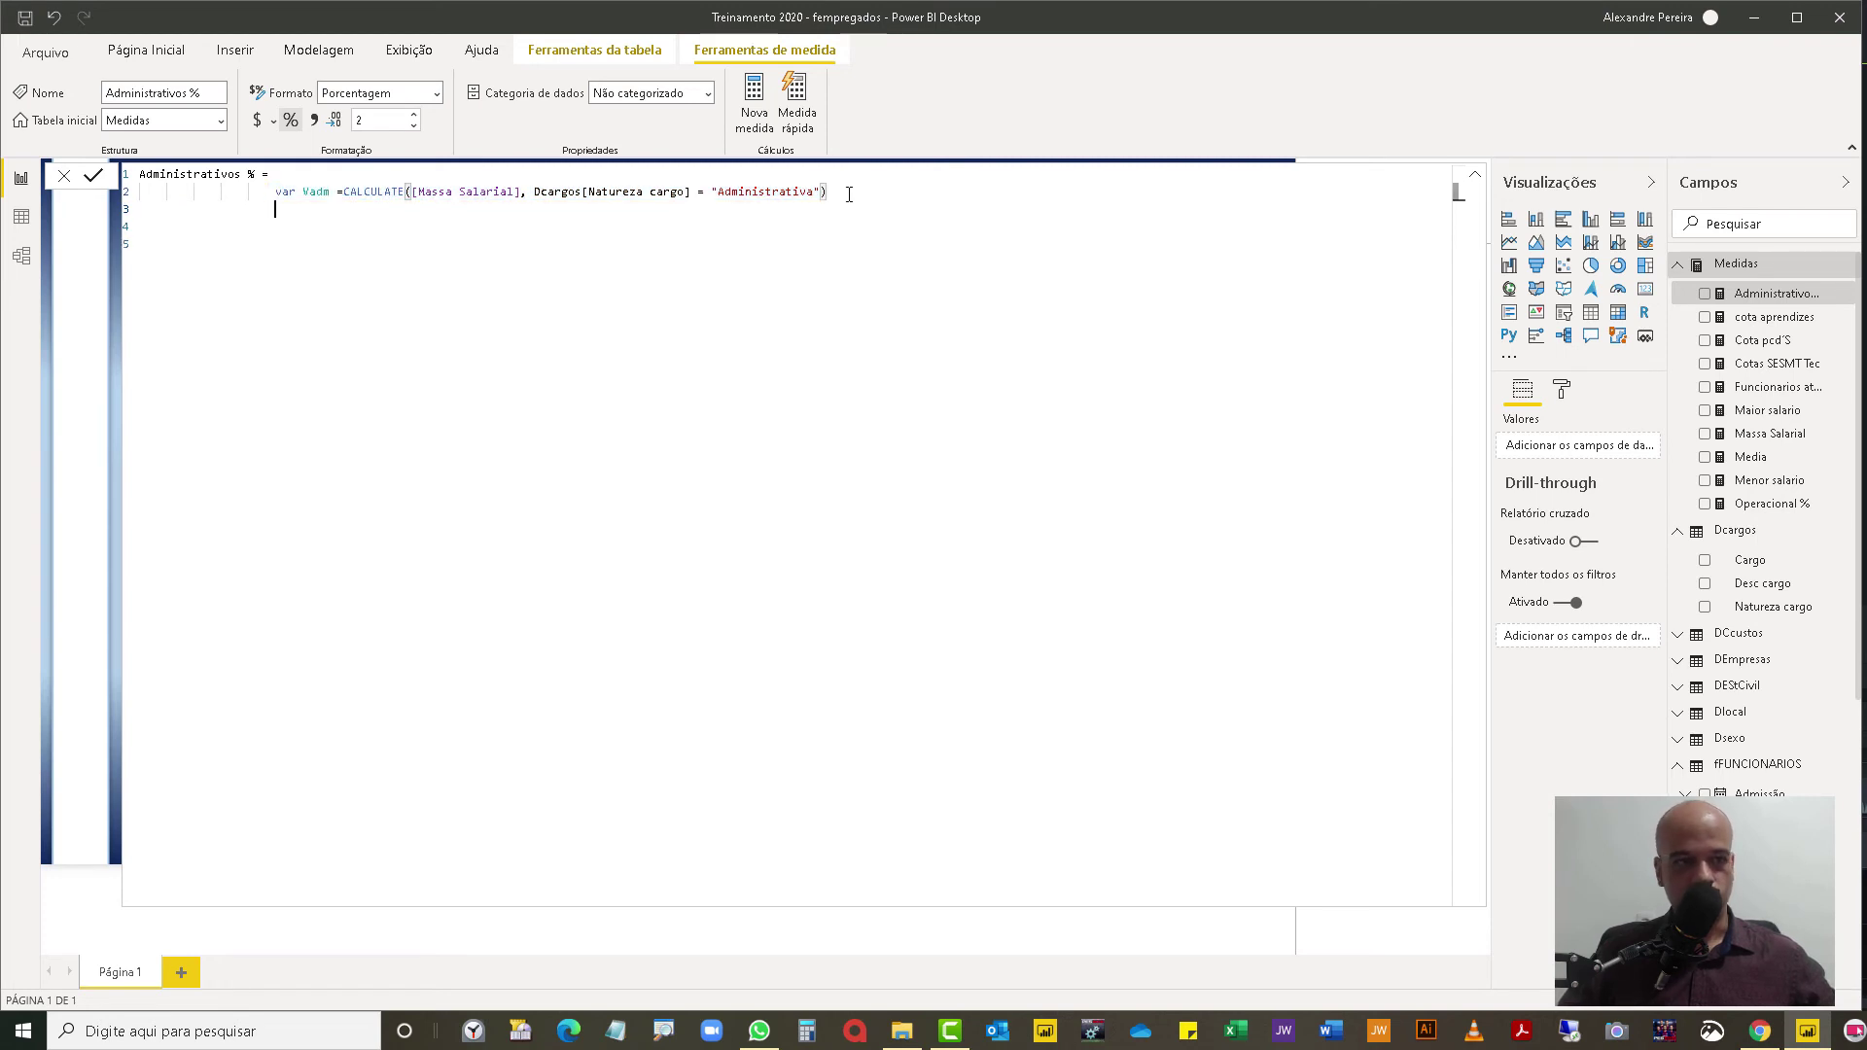
key(ctrl+v)
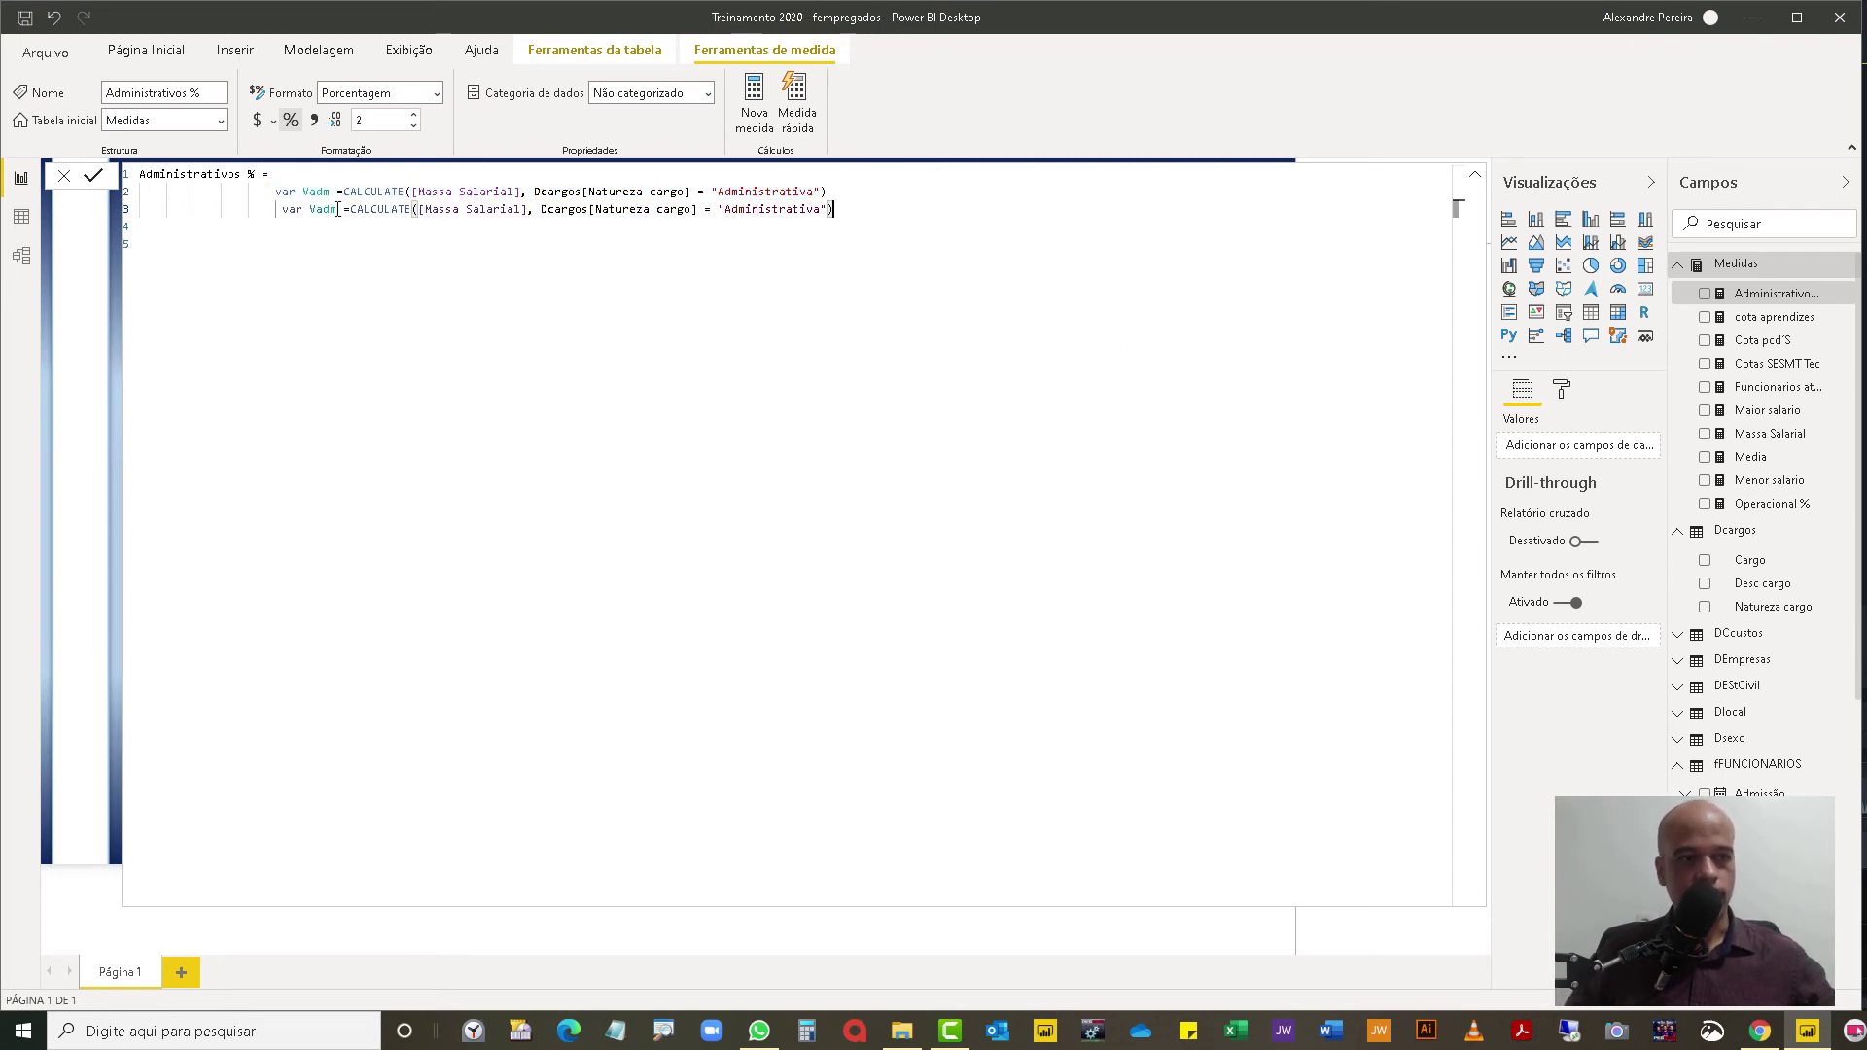
key(BackSpace)
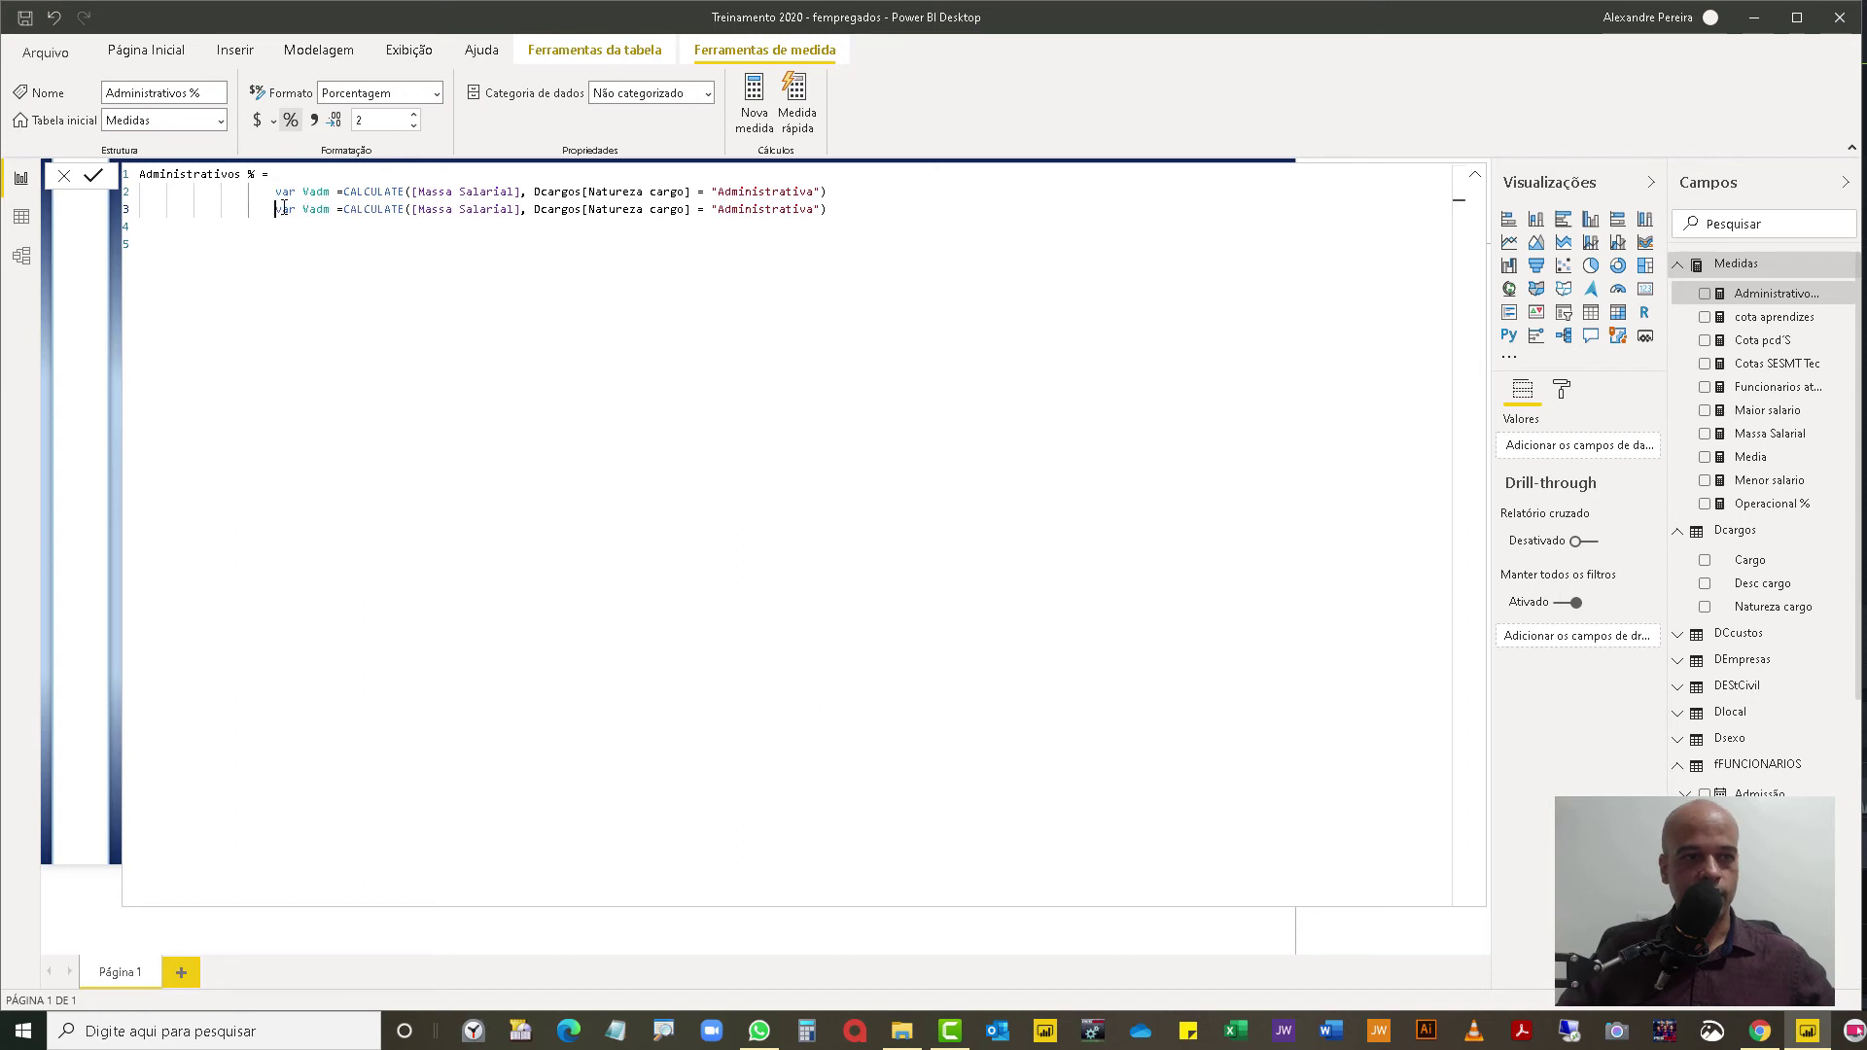
Step: Rename the duplicated variable to Vop and set its Natureza cargo filter value to "Operacional"
key(Right)
key(Right)
key(Delete)
key(Delete)
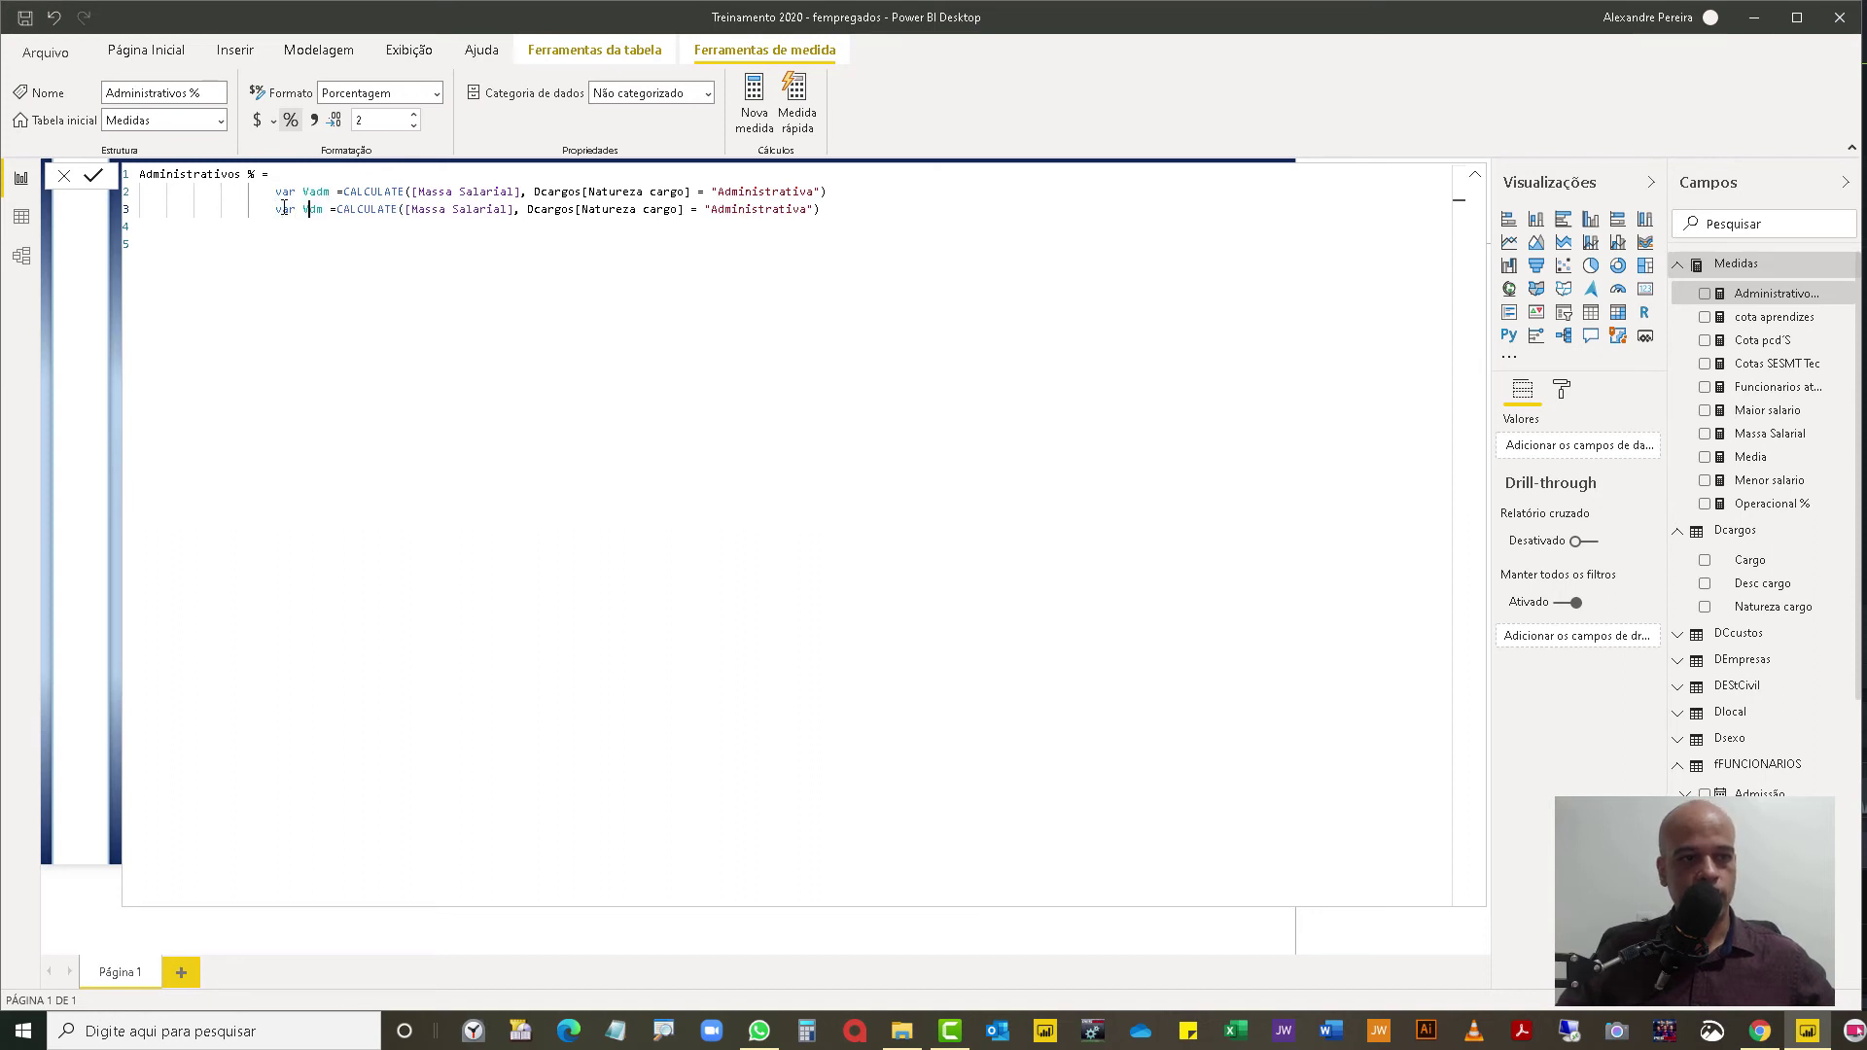
text(op)
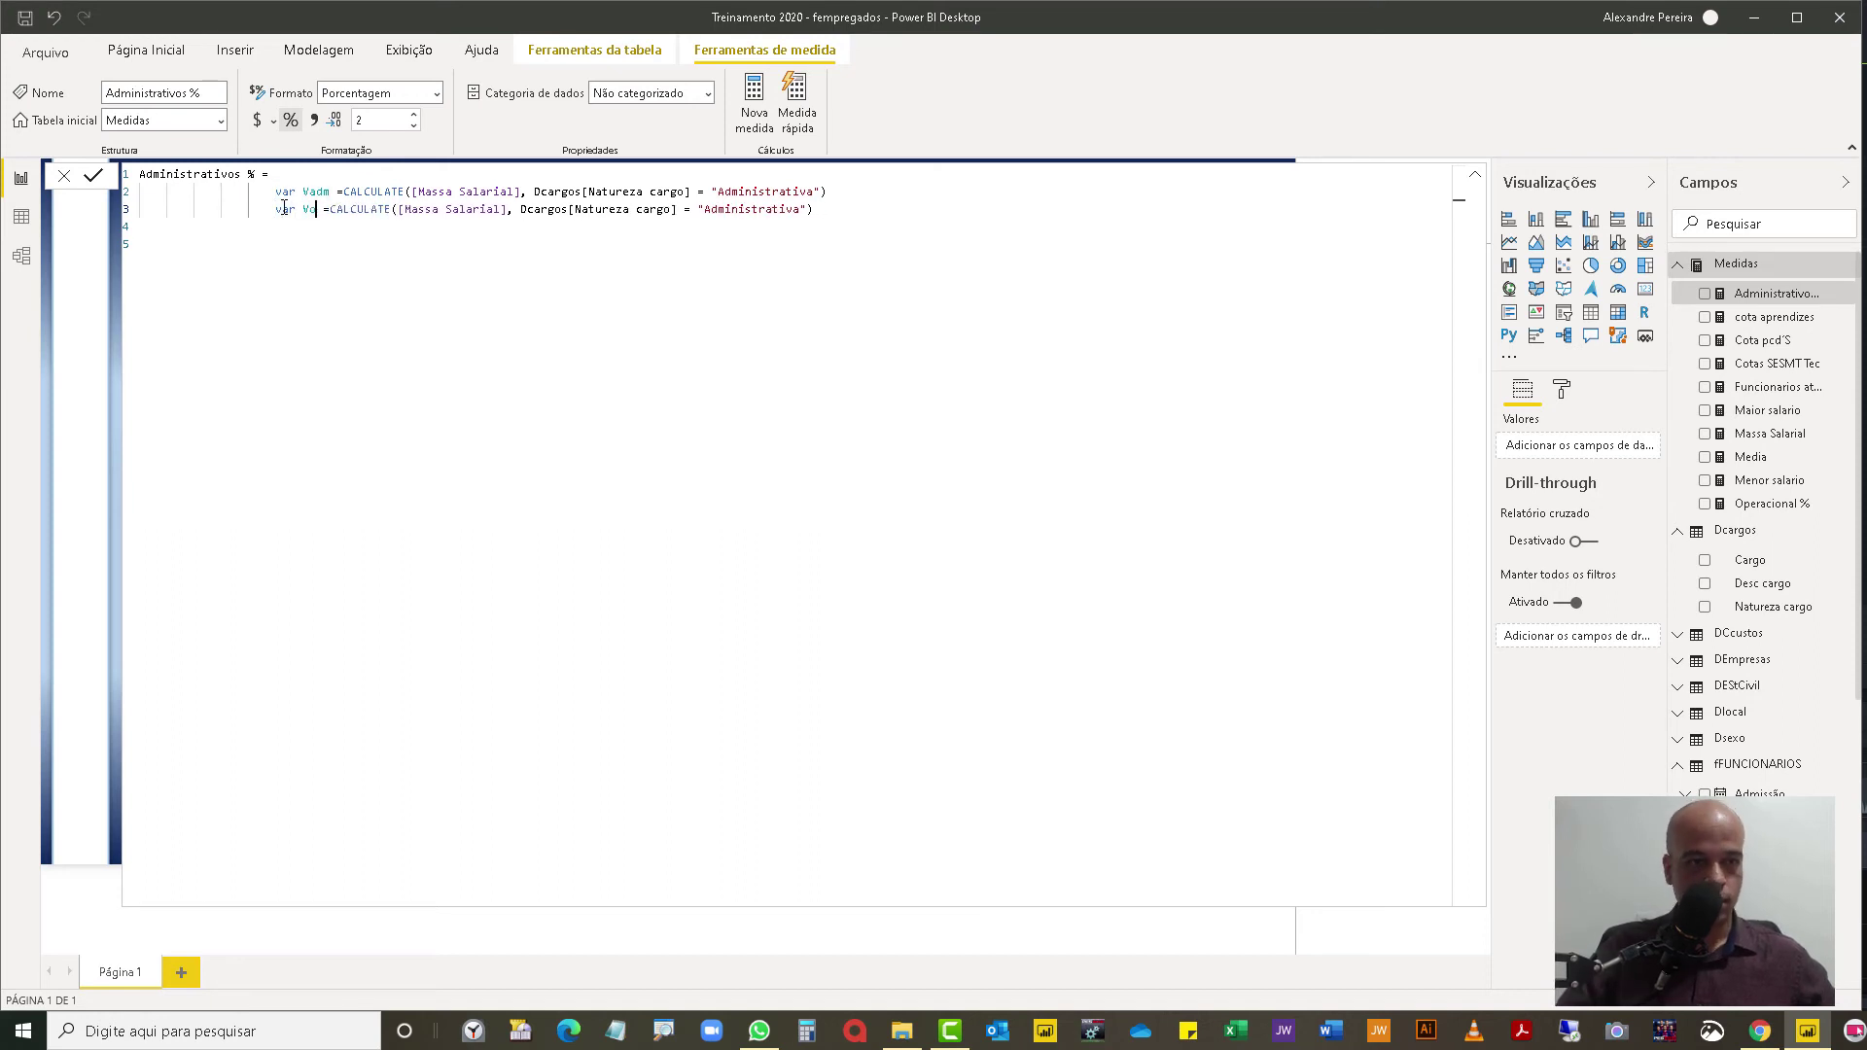
key(Delete)
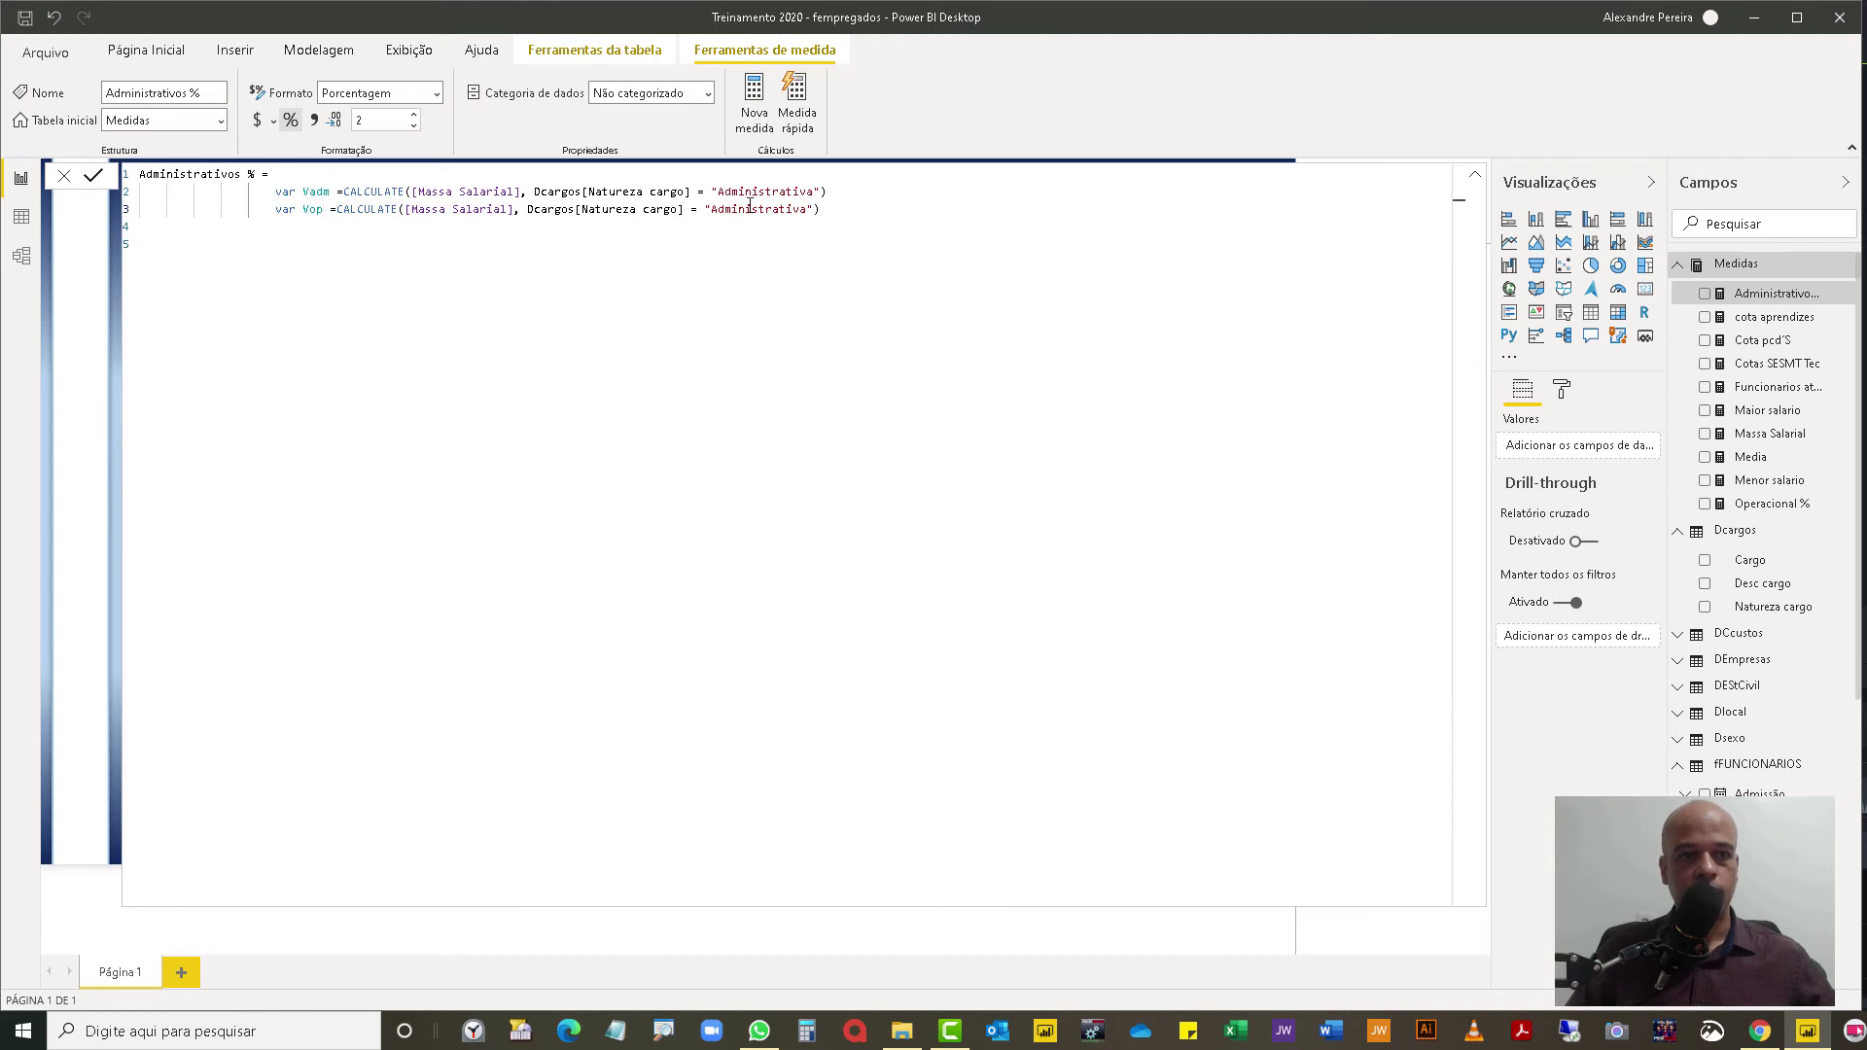
drag(808, 212, 715, 212)
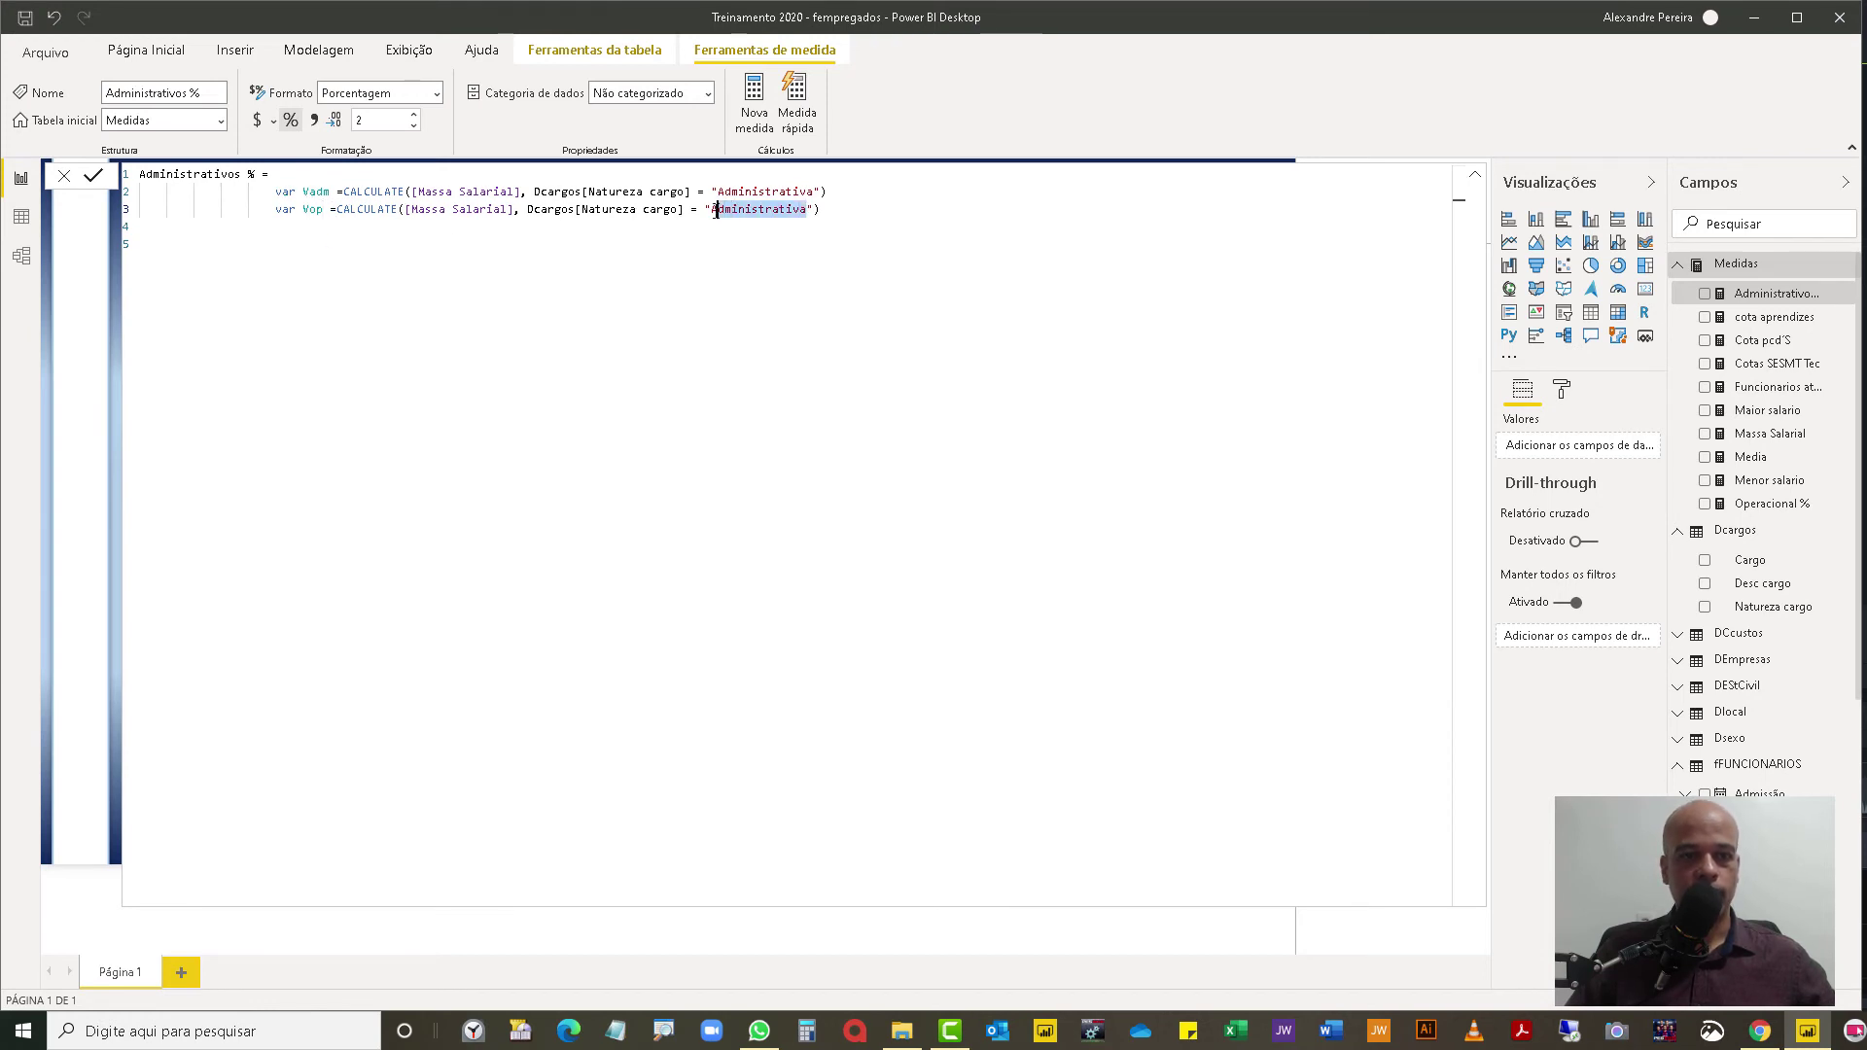
text(Operacional)
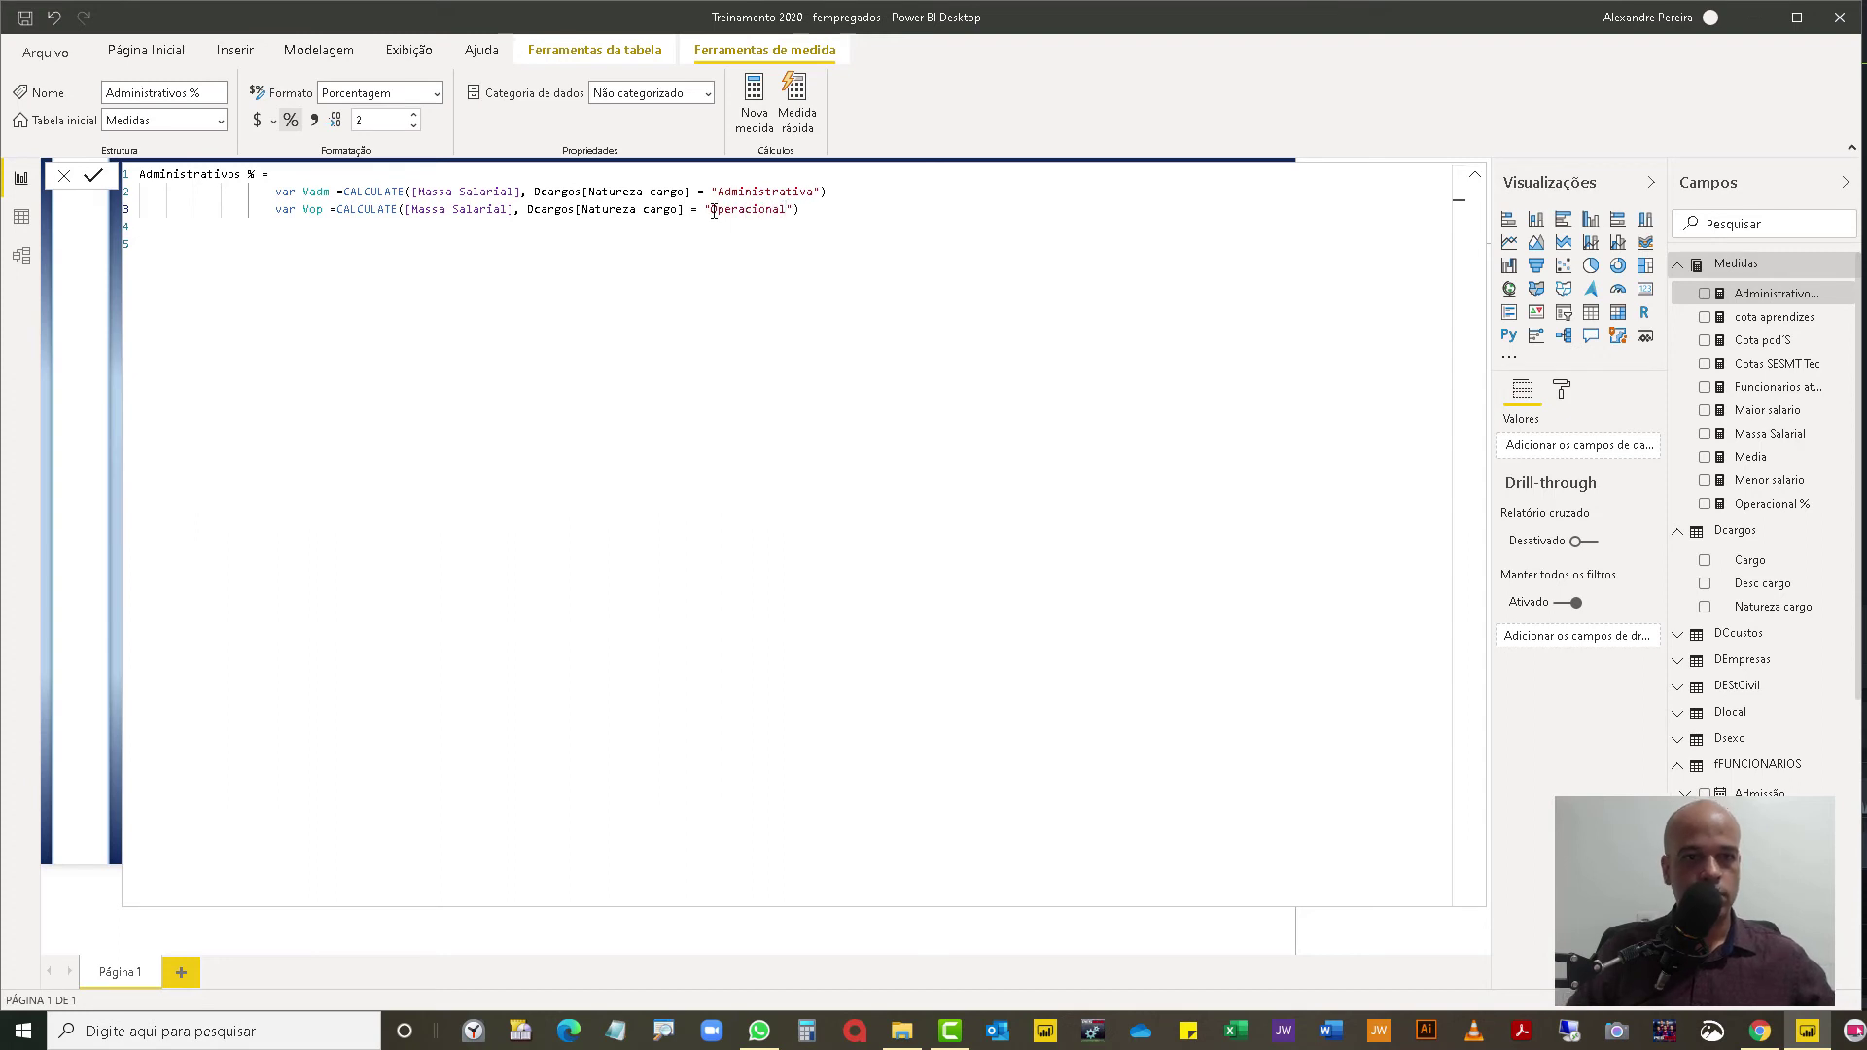
Step: Complete the measure with a return of DIVIDE(Vadm,[Massa Salarial]) below the variables and commit it
click(813, 205)
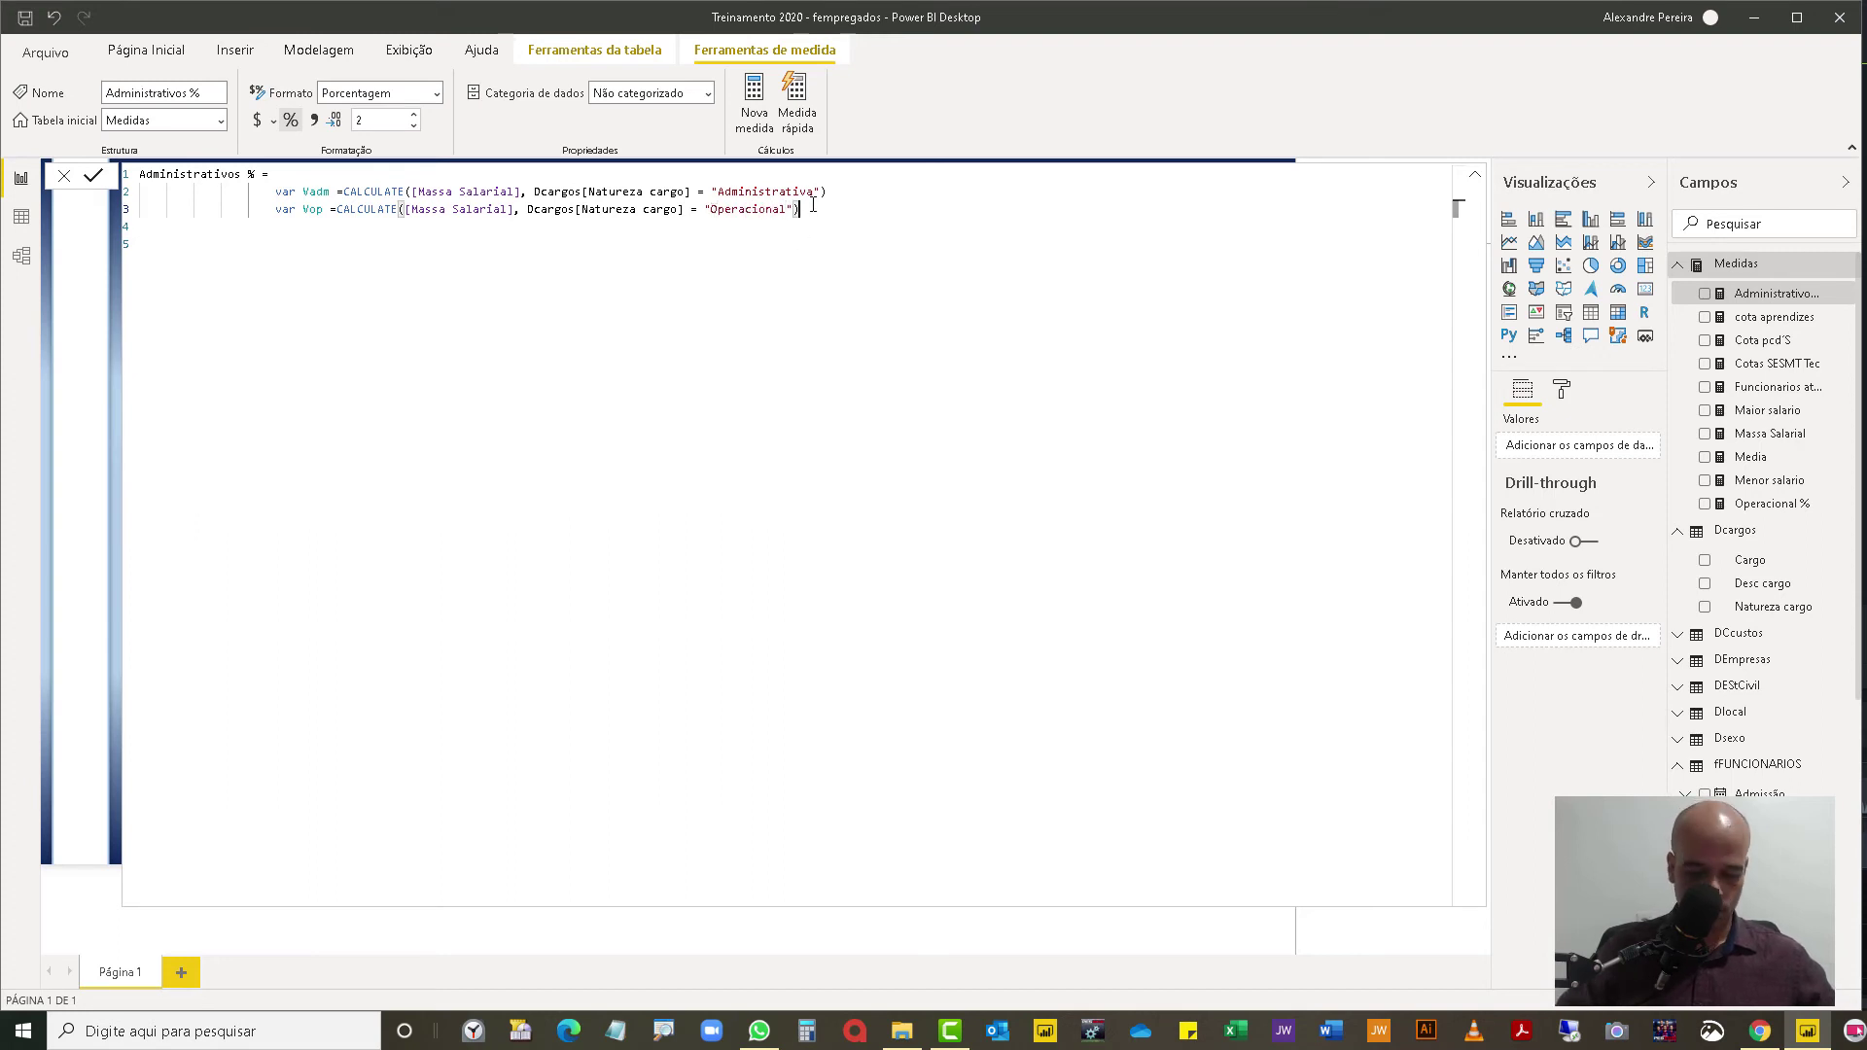
key(shift+Return)
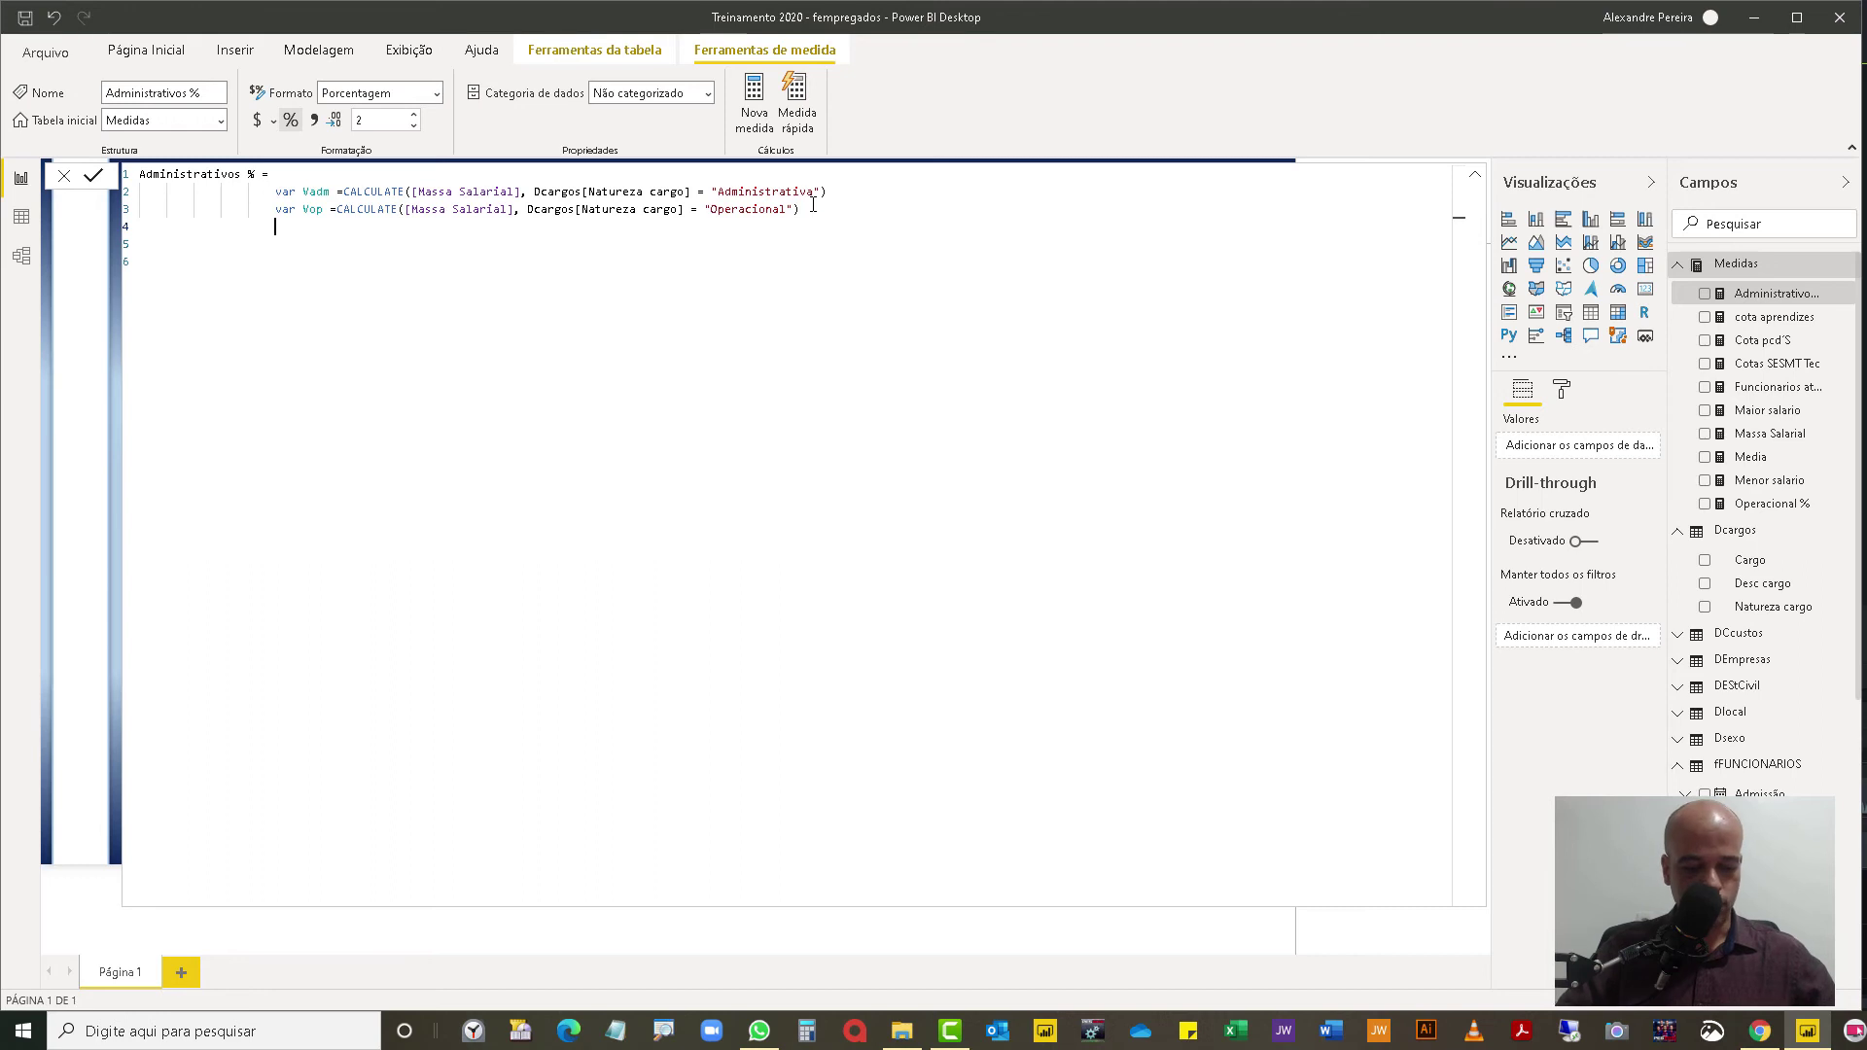
text(return 					)
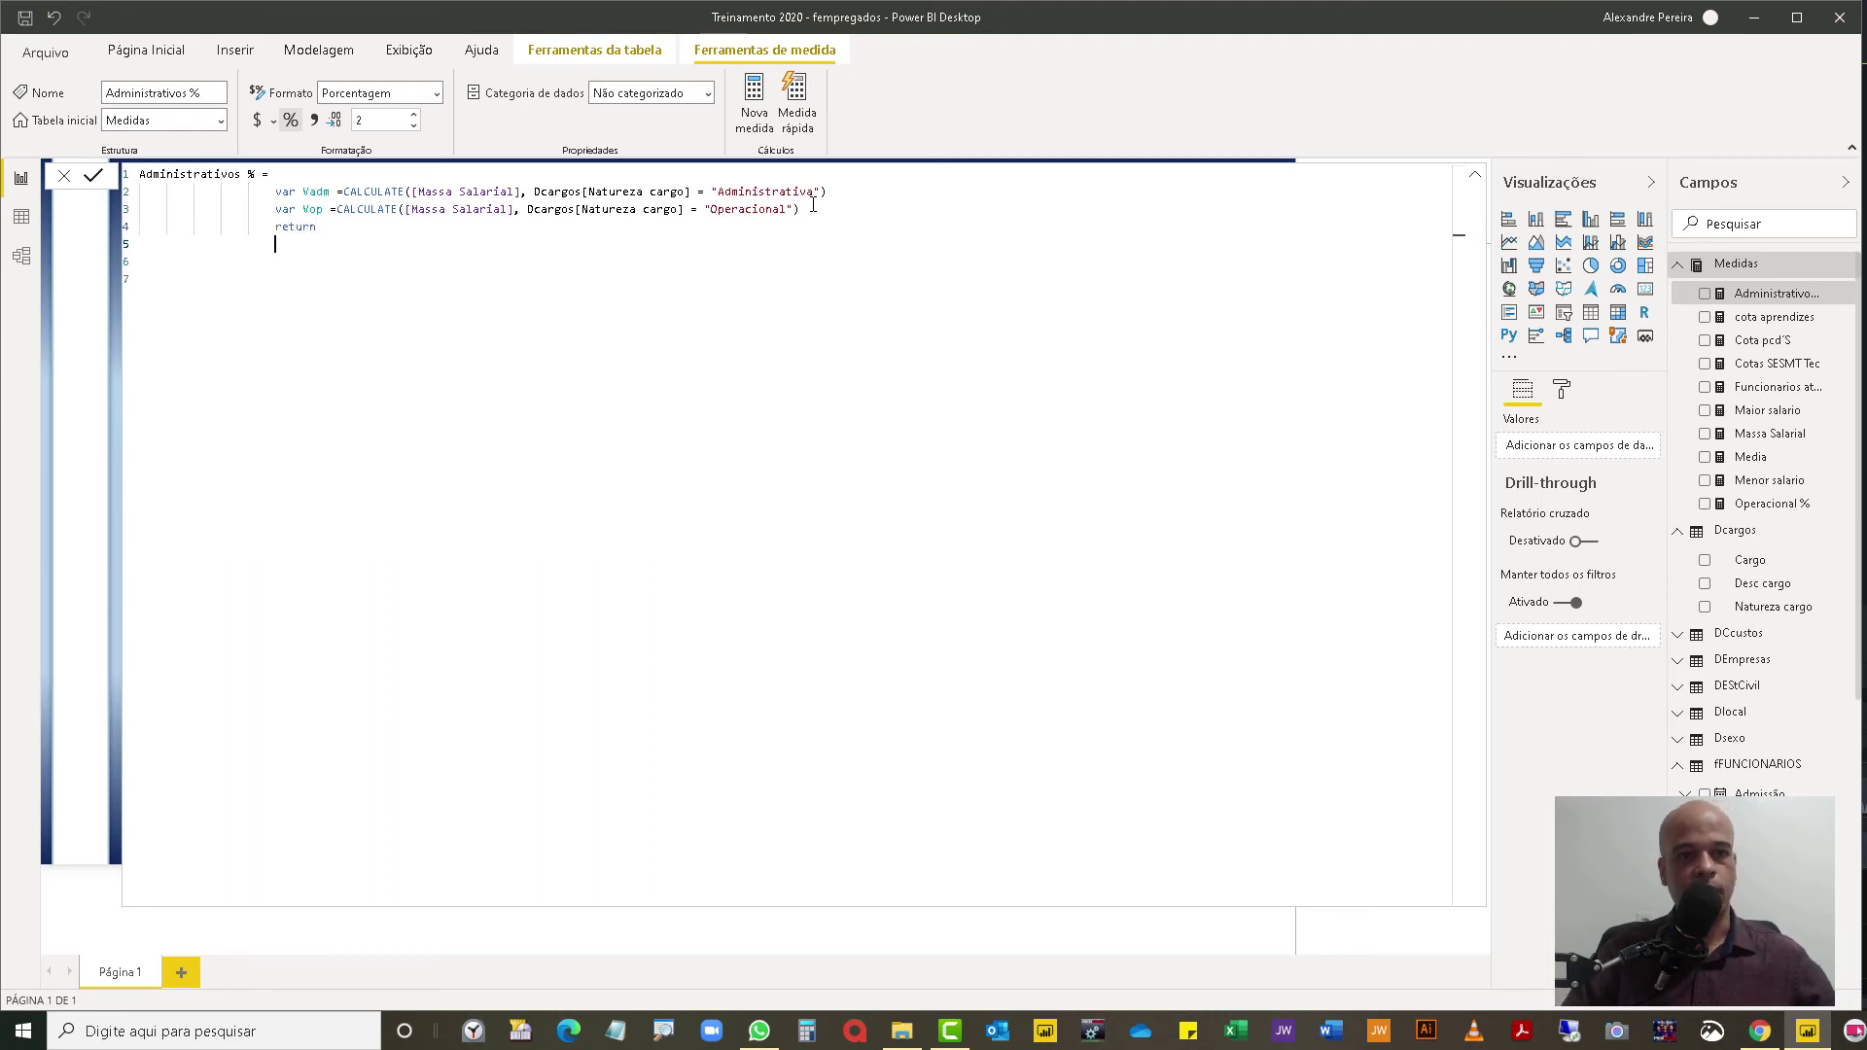
text(DIVIDE()
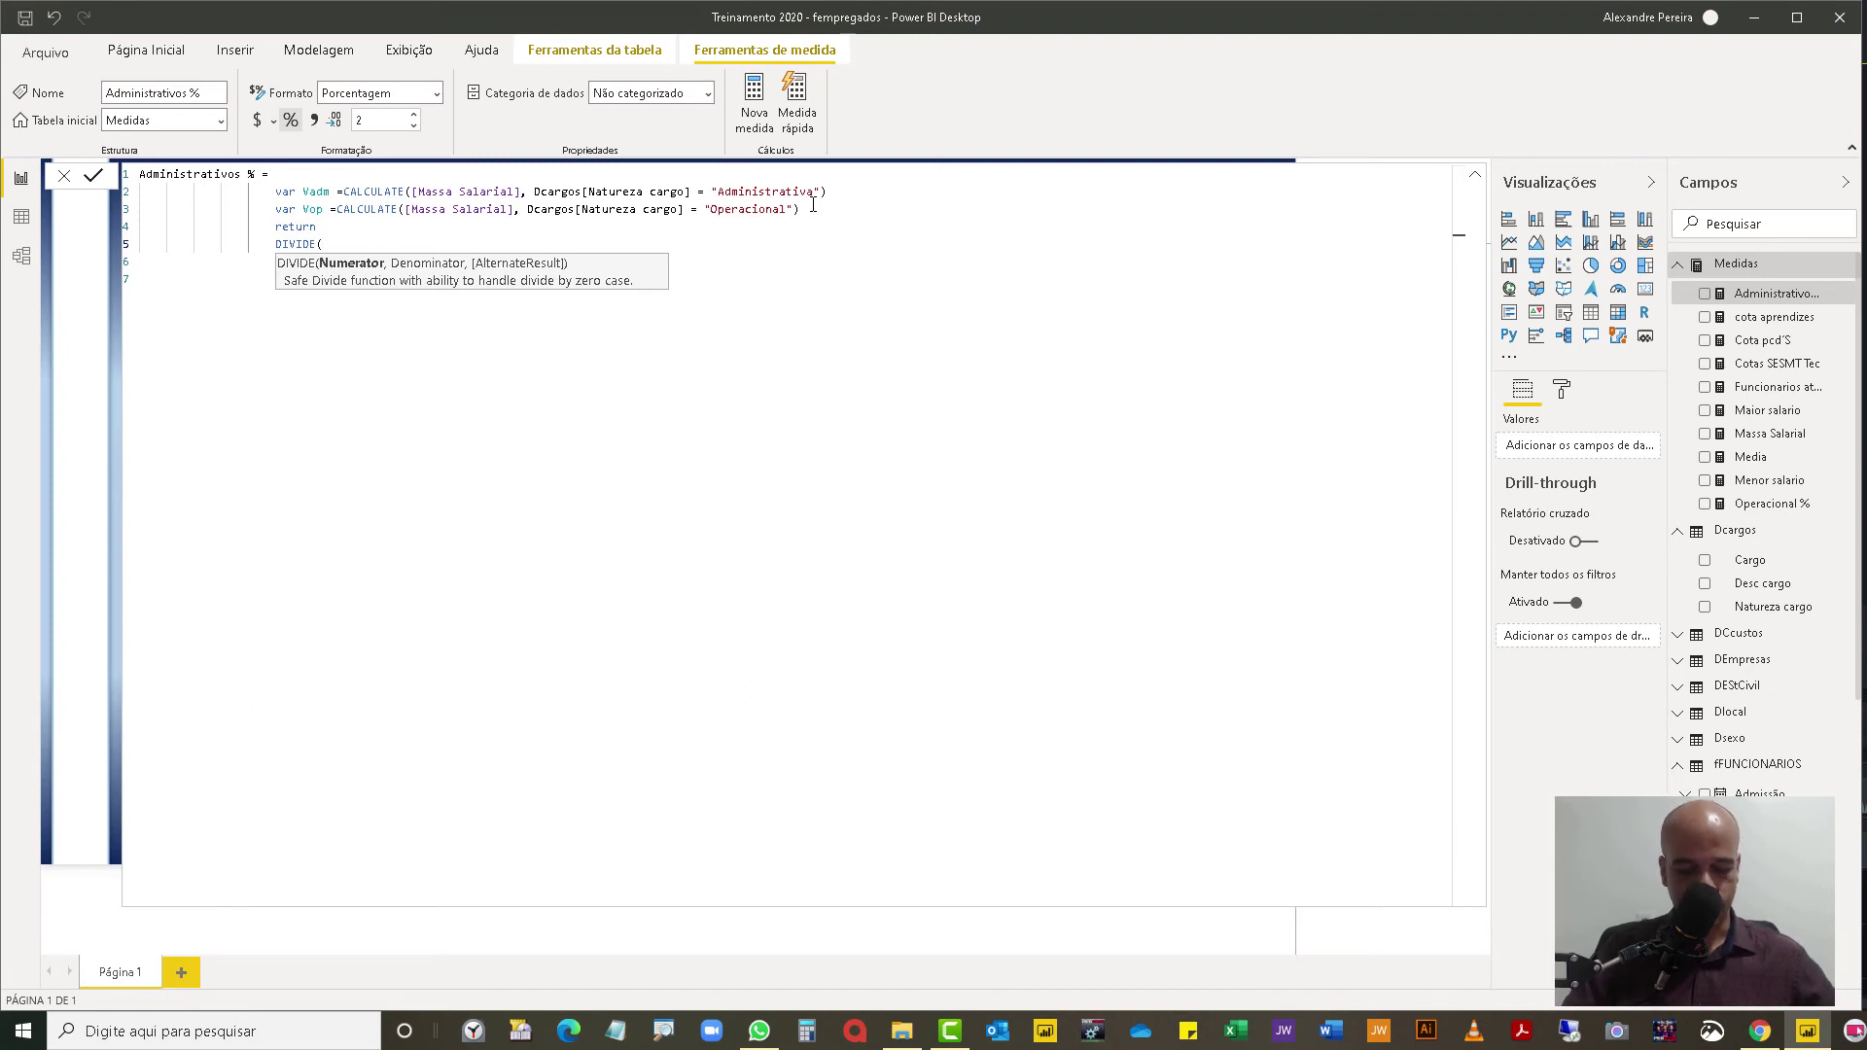
text(adm)
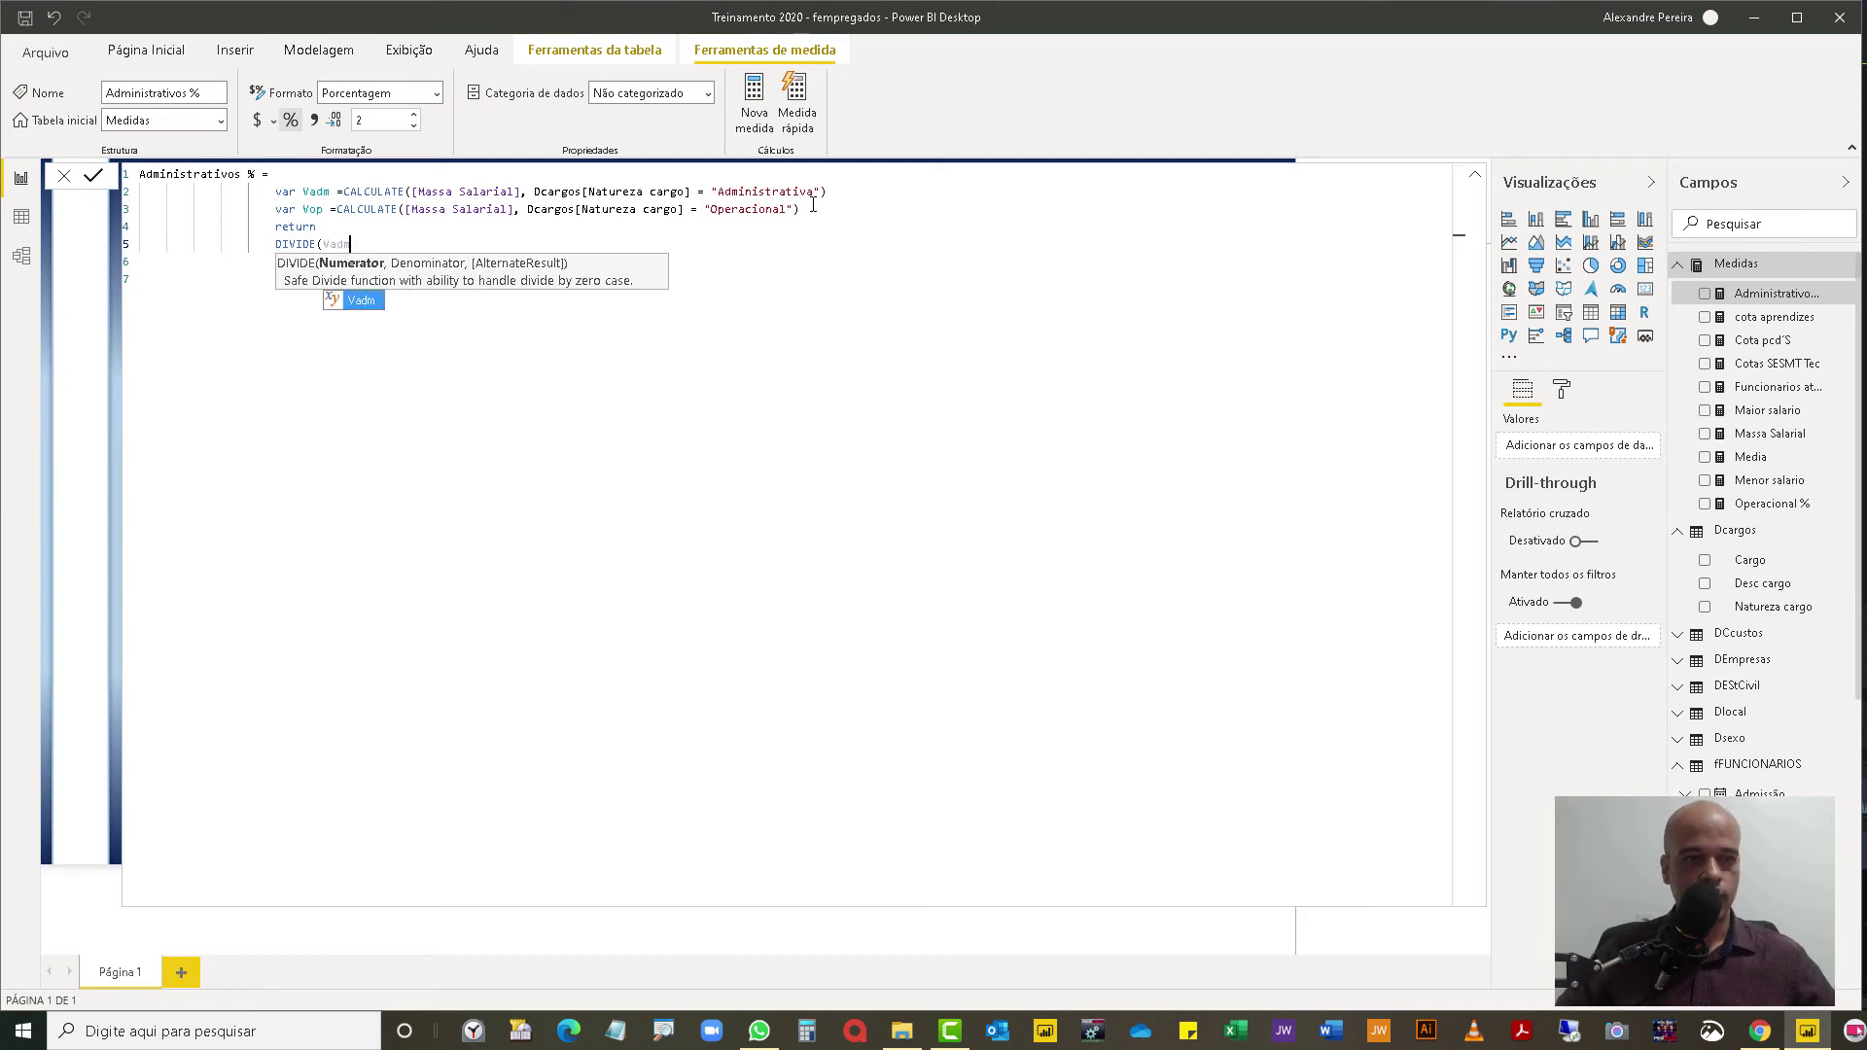
key(Tab)
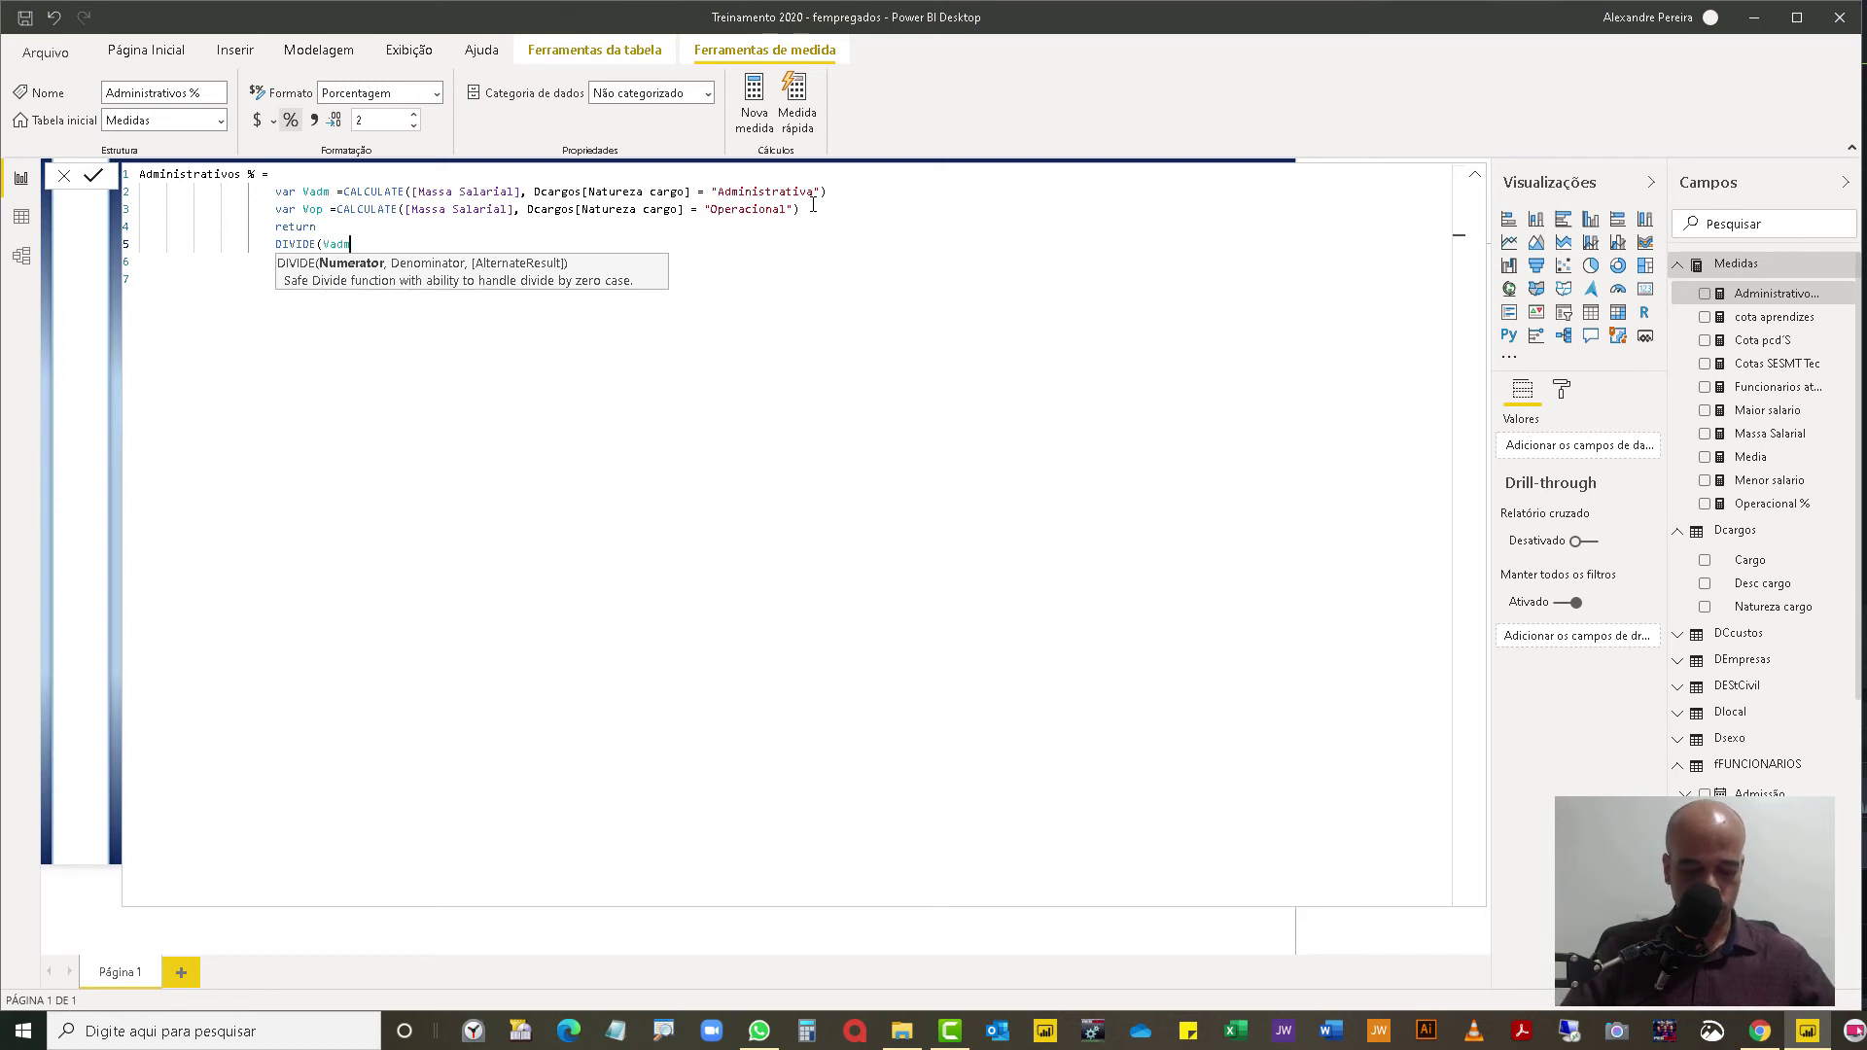
text(,)
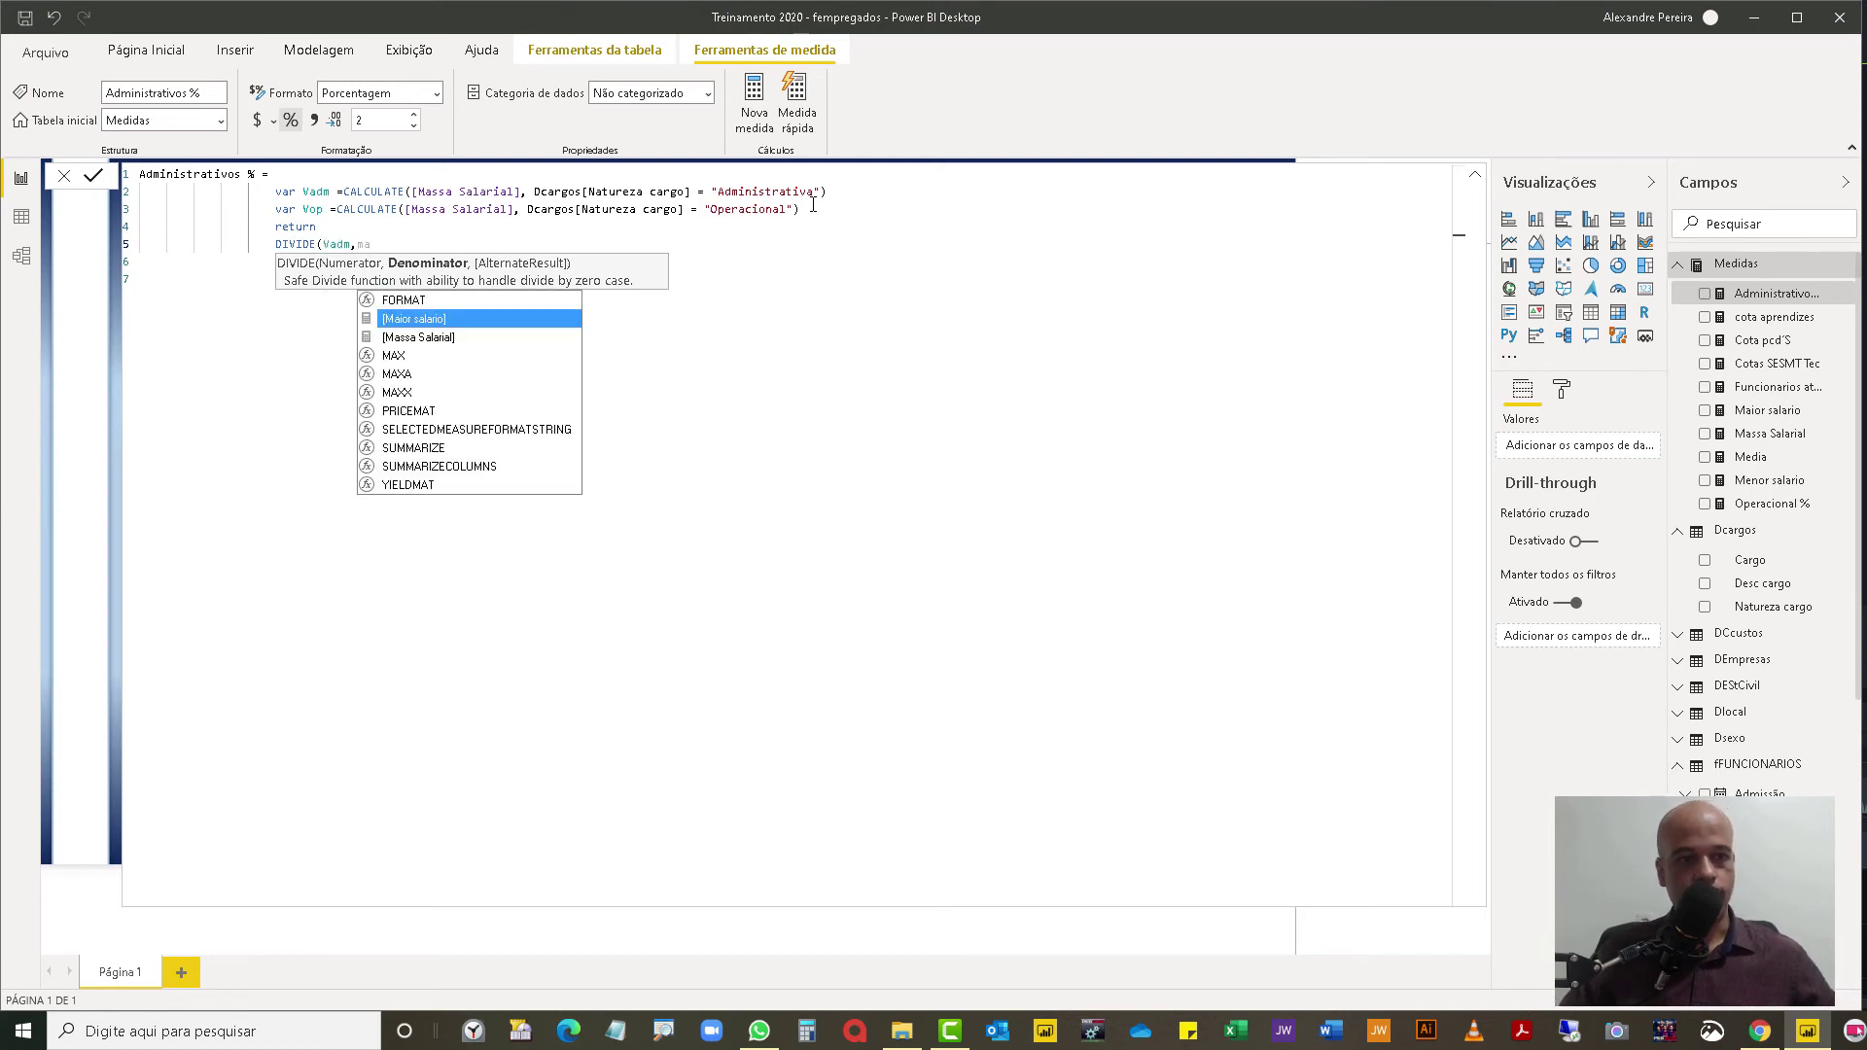
text(ma)
key(Down)
key(Tab)
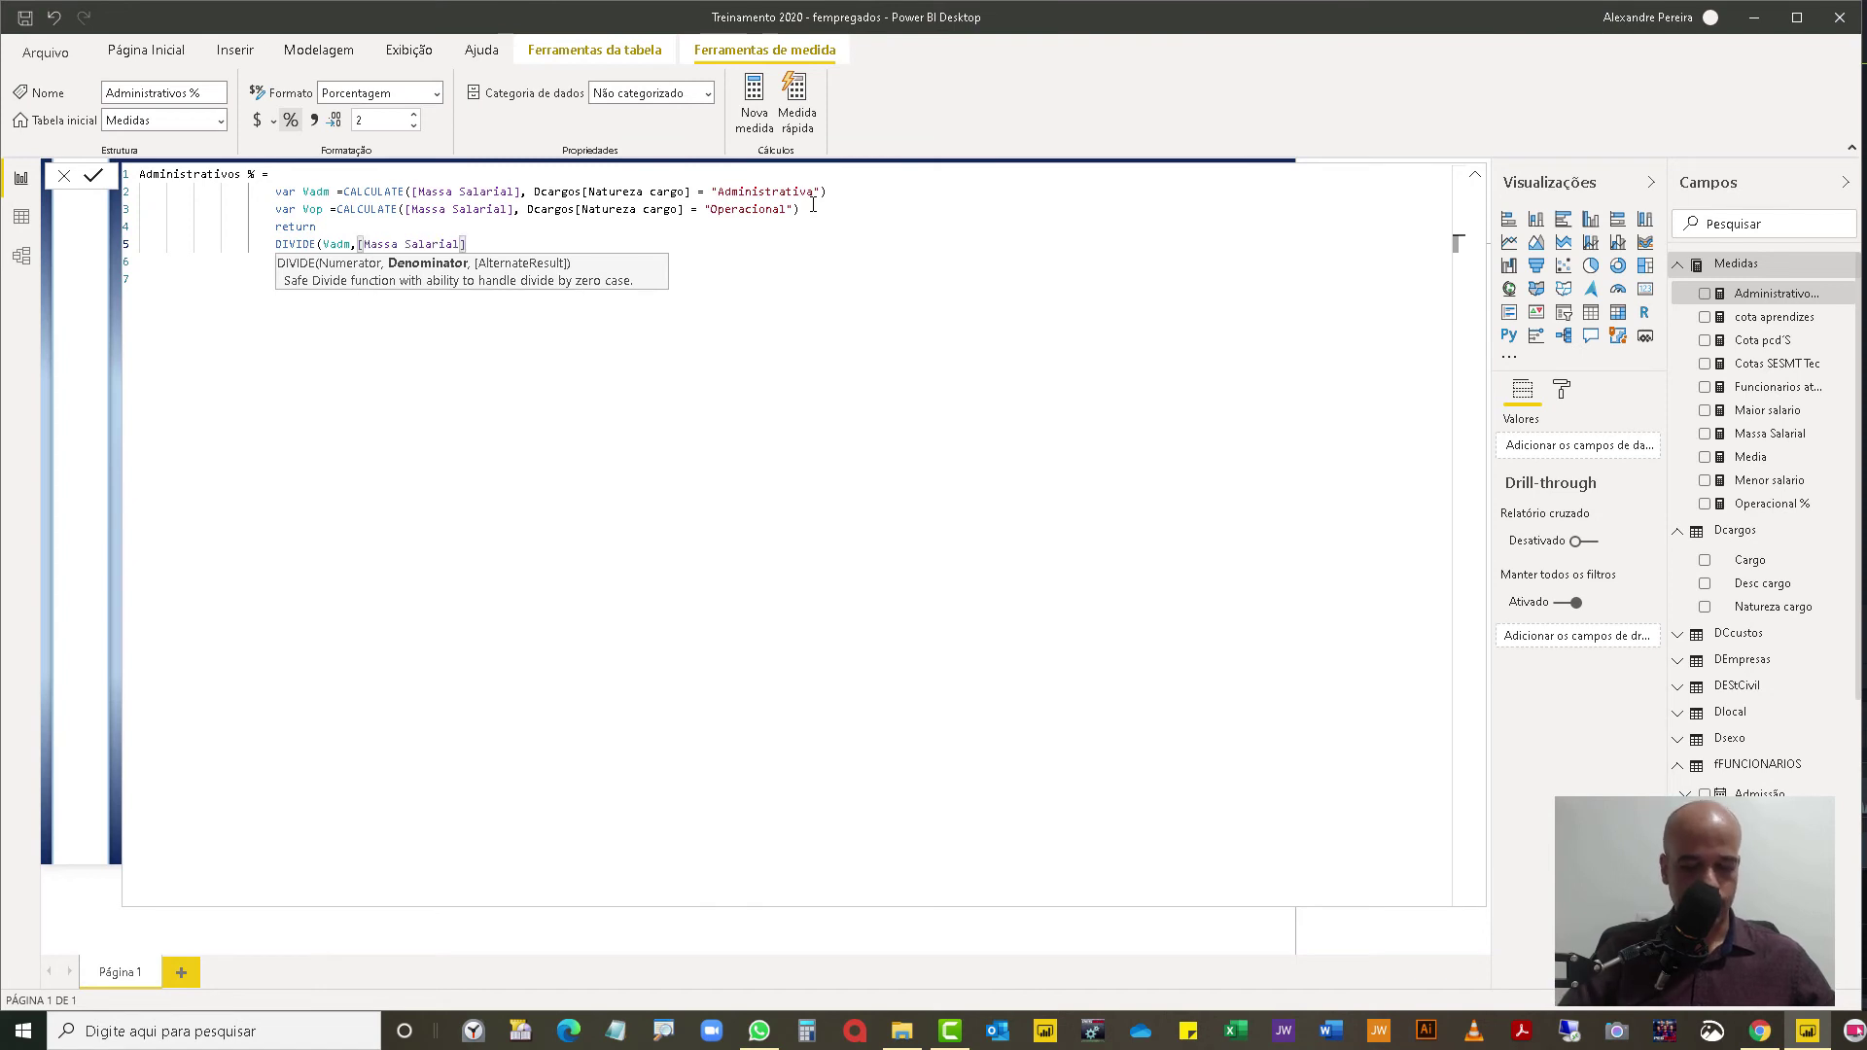
text())
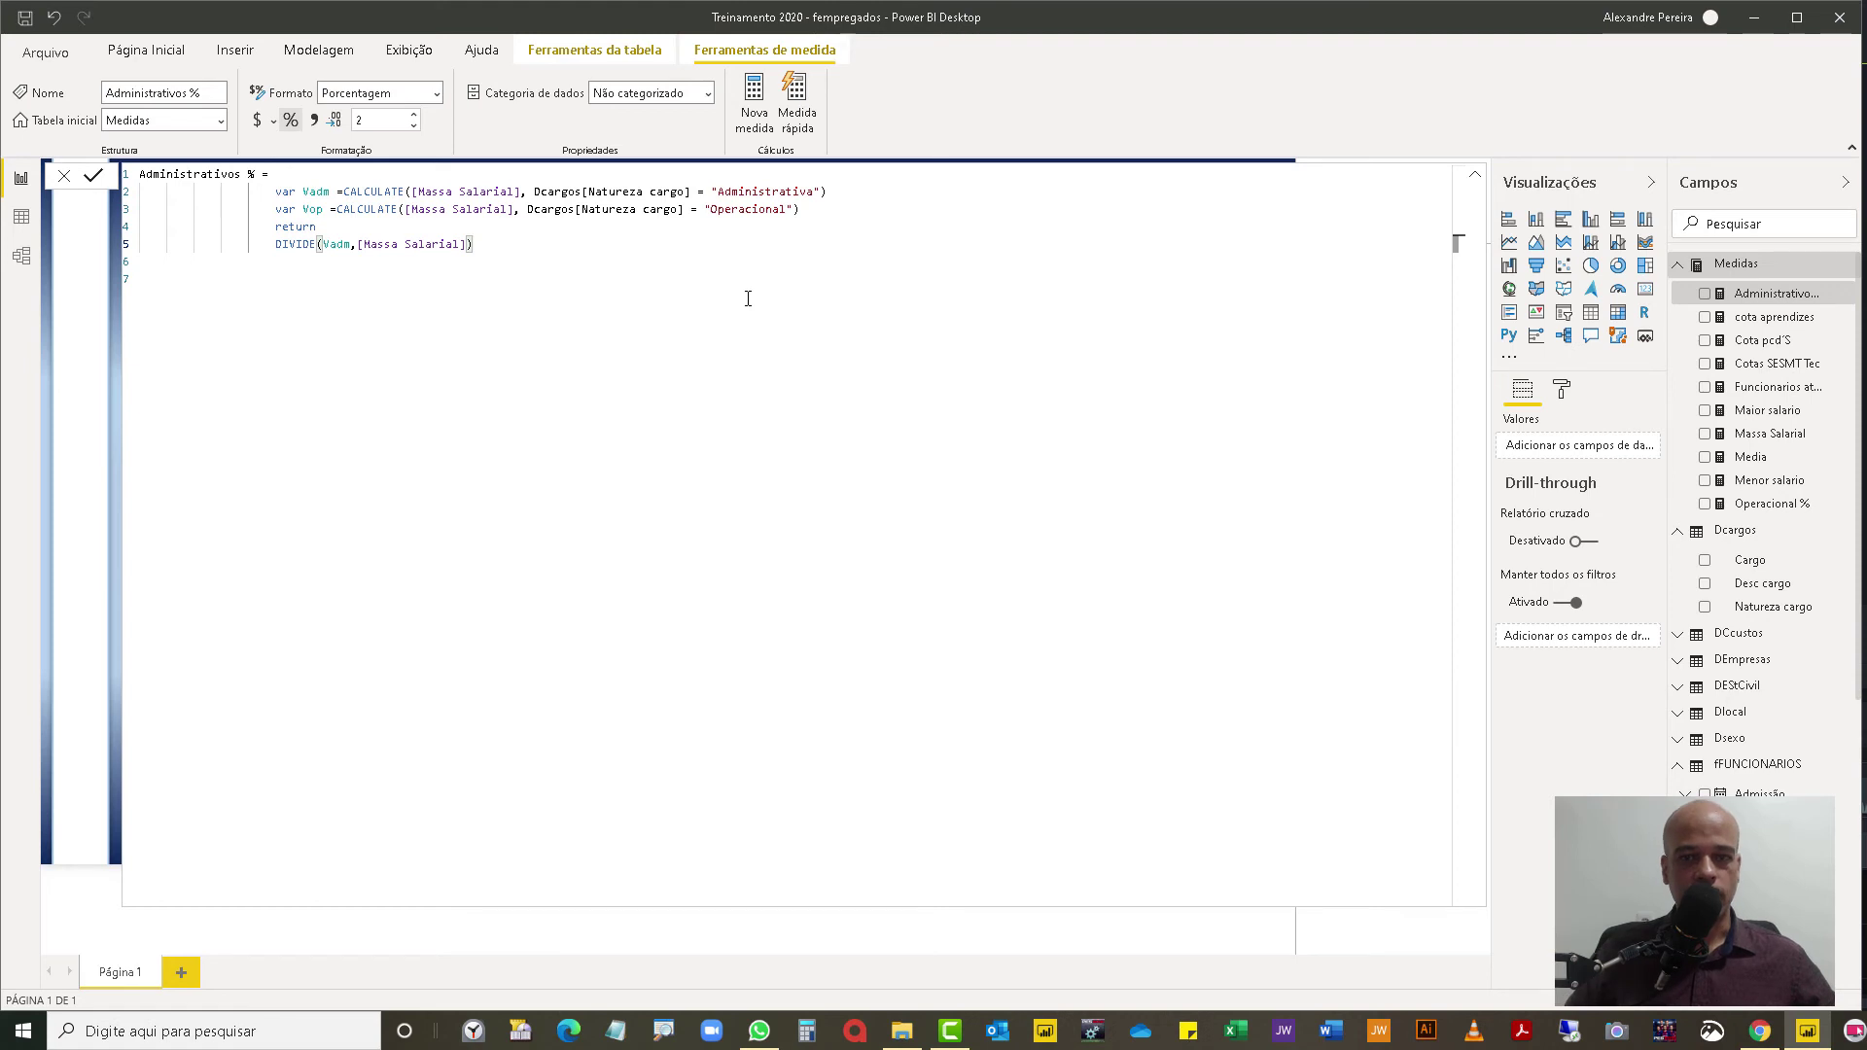
key(Return)
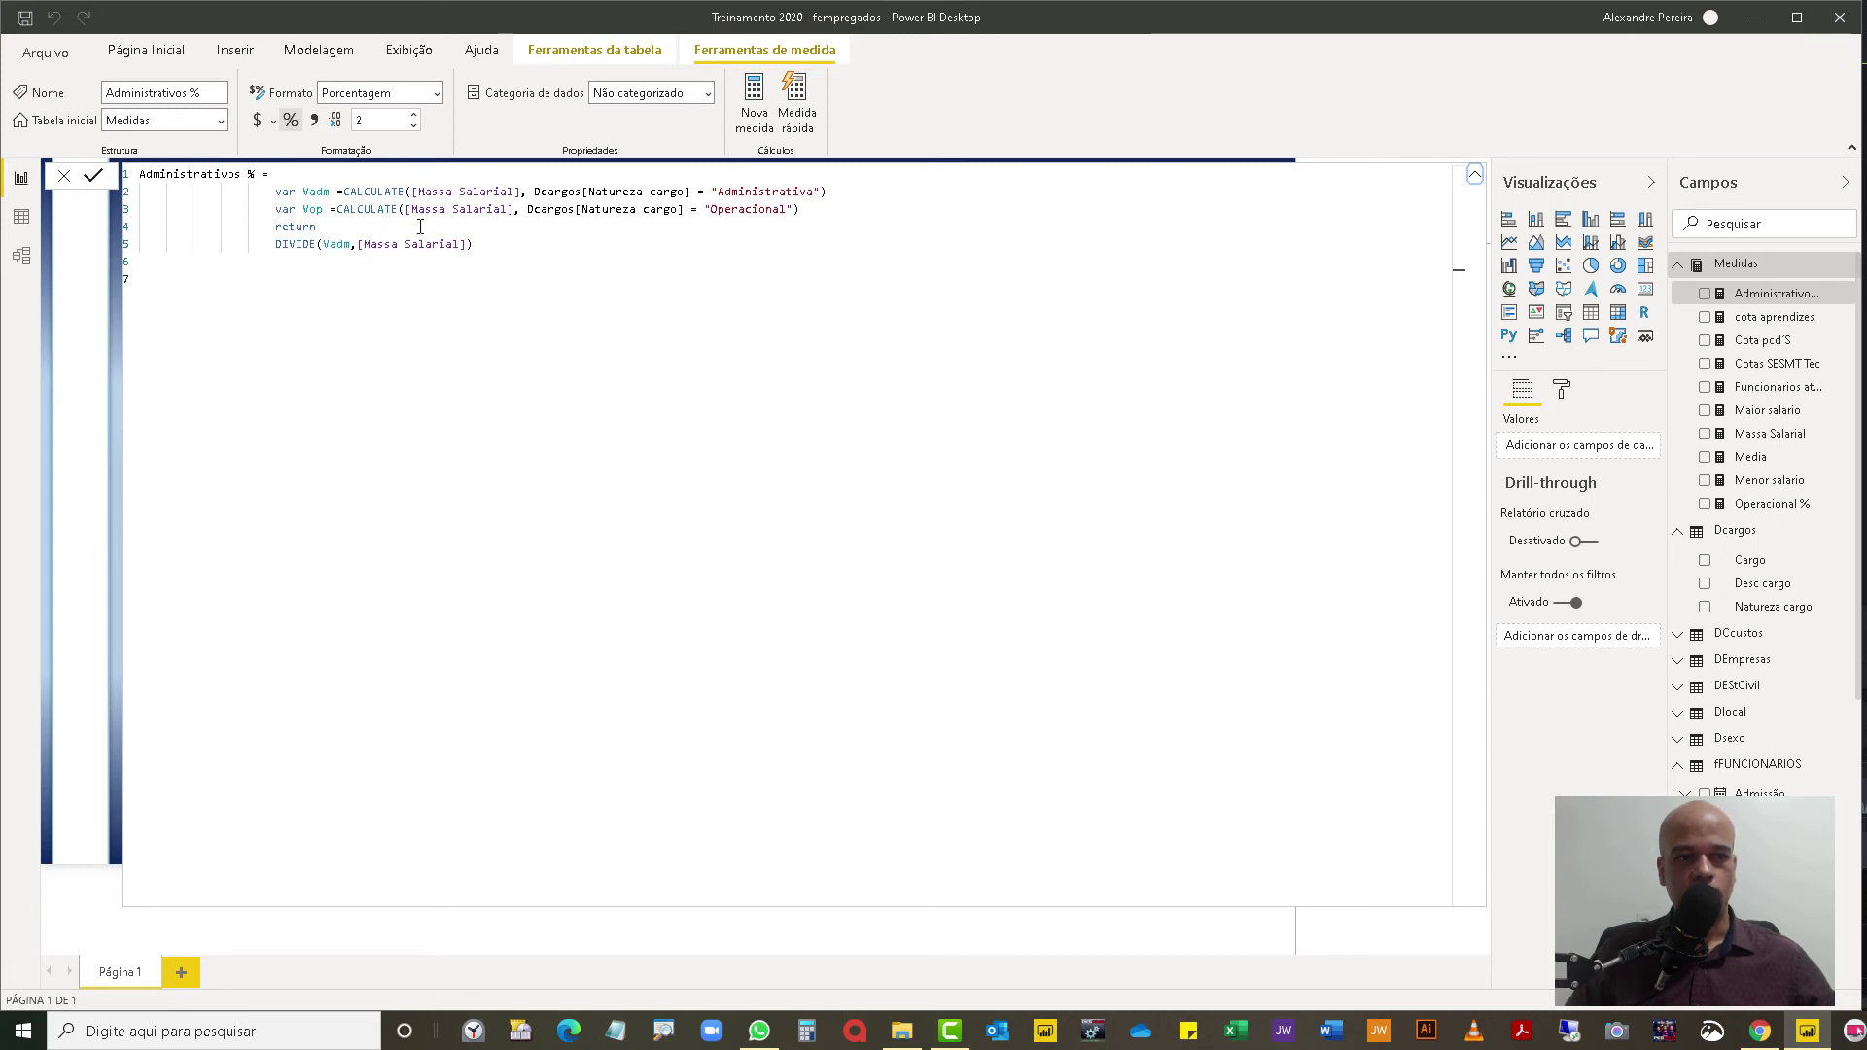
Step: Delete the Vop variable line from the Administrativos % measure and collapse the formula editor
key(shift+Home)
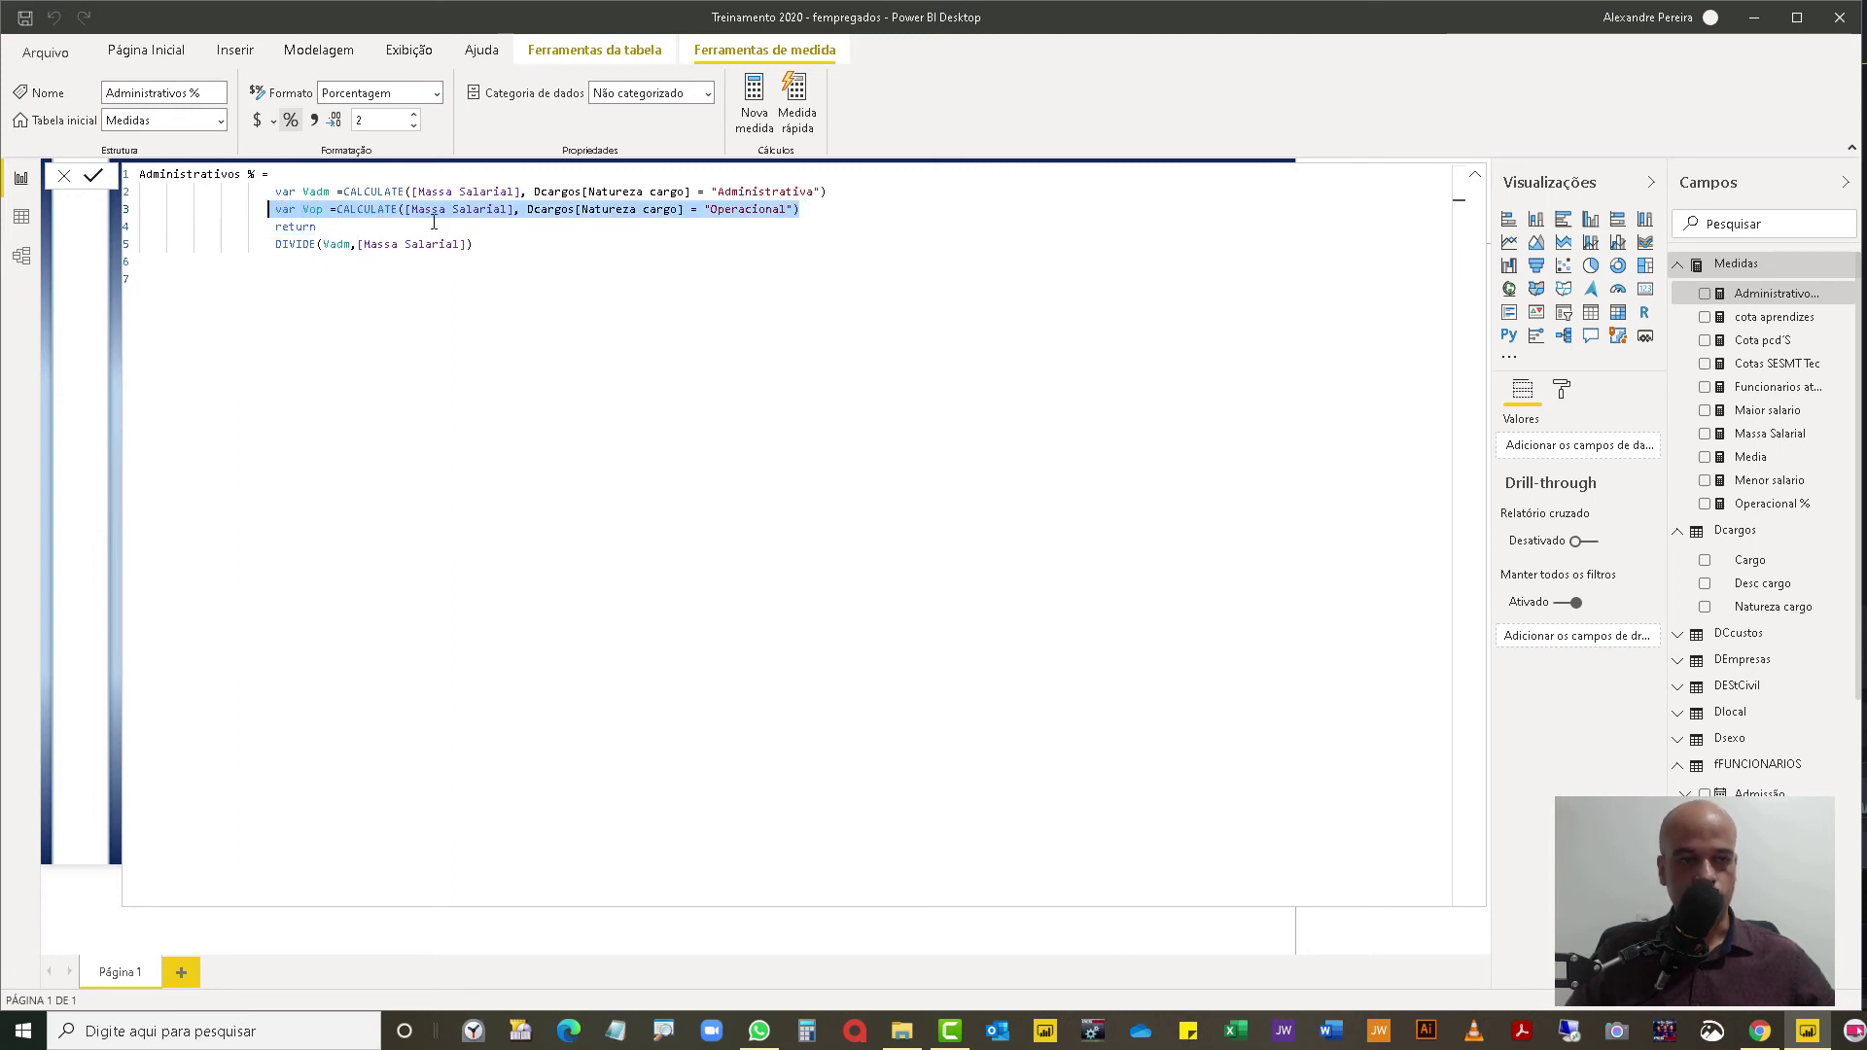
key(Delete)
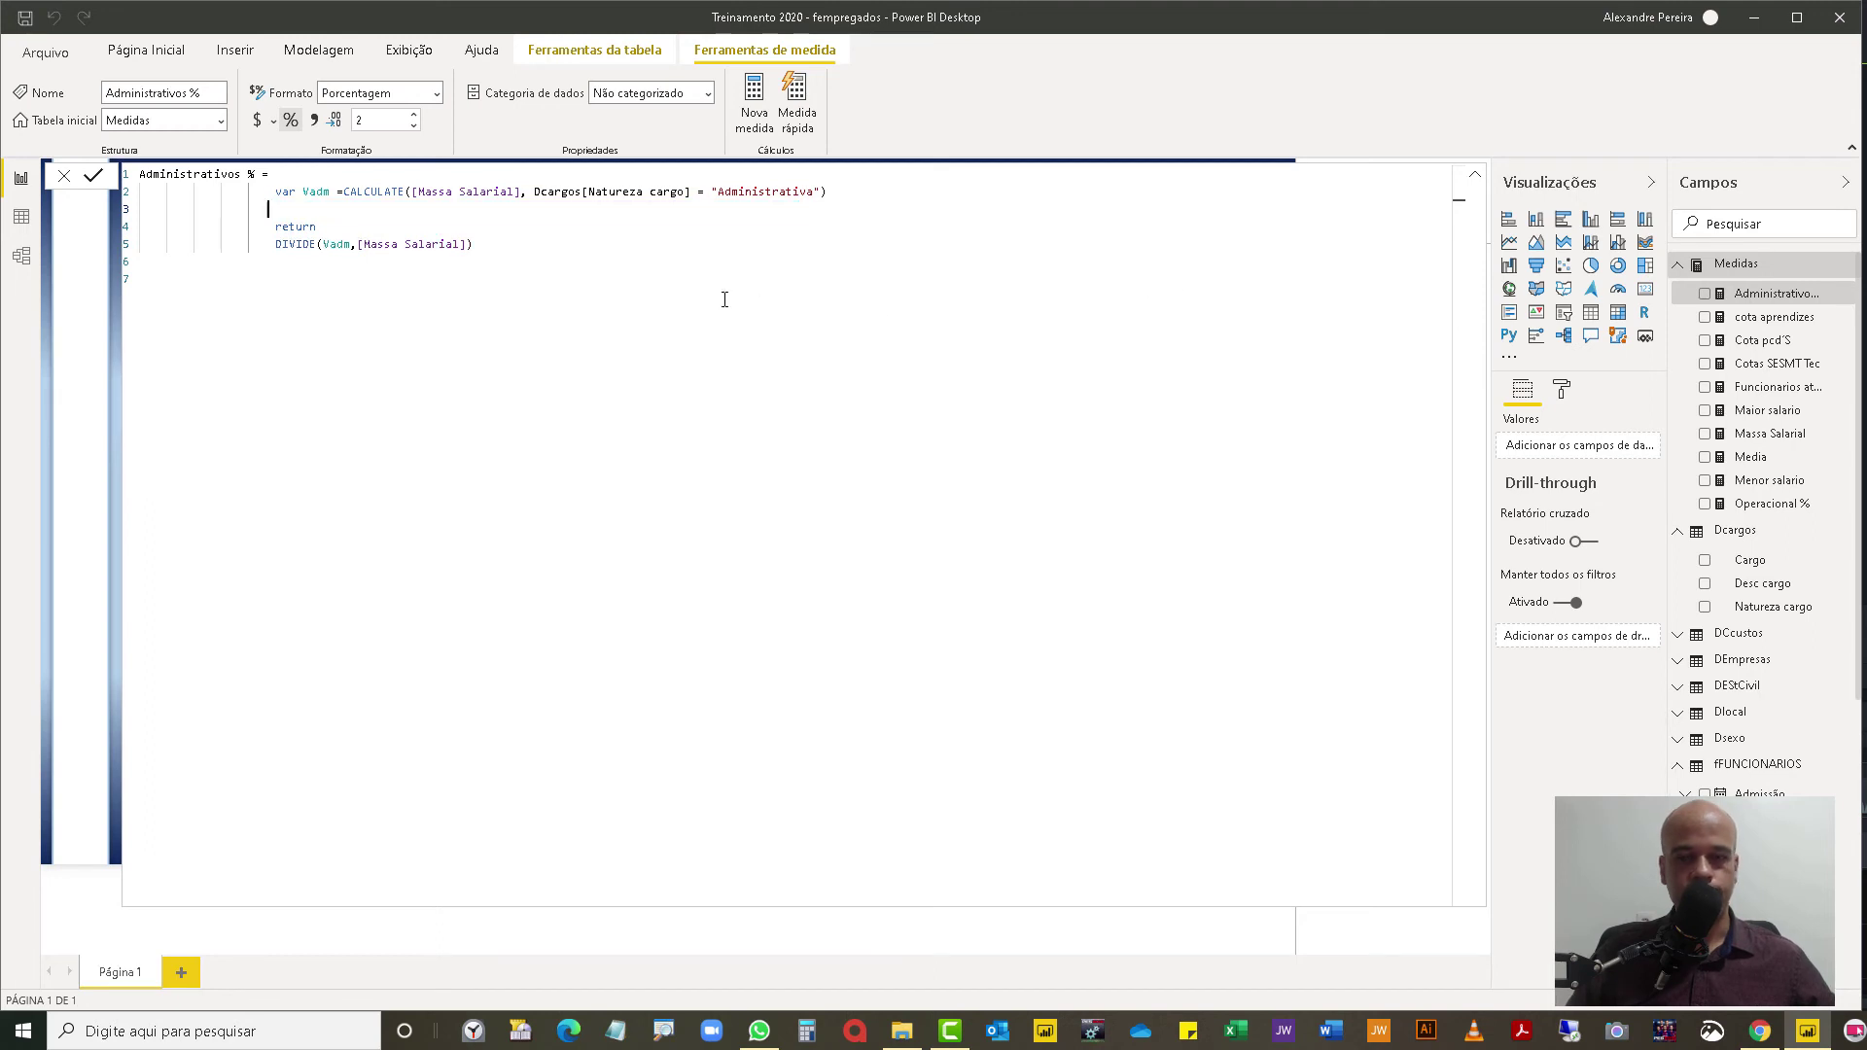
click(1475, 175)
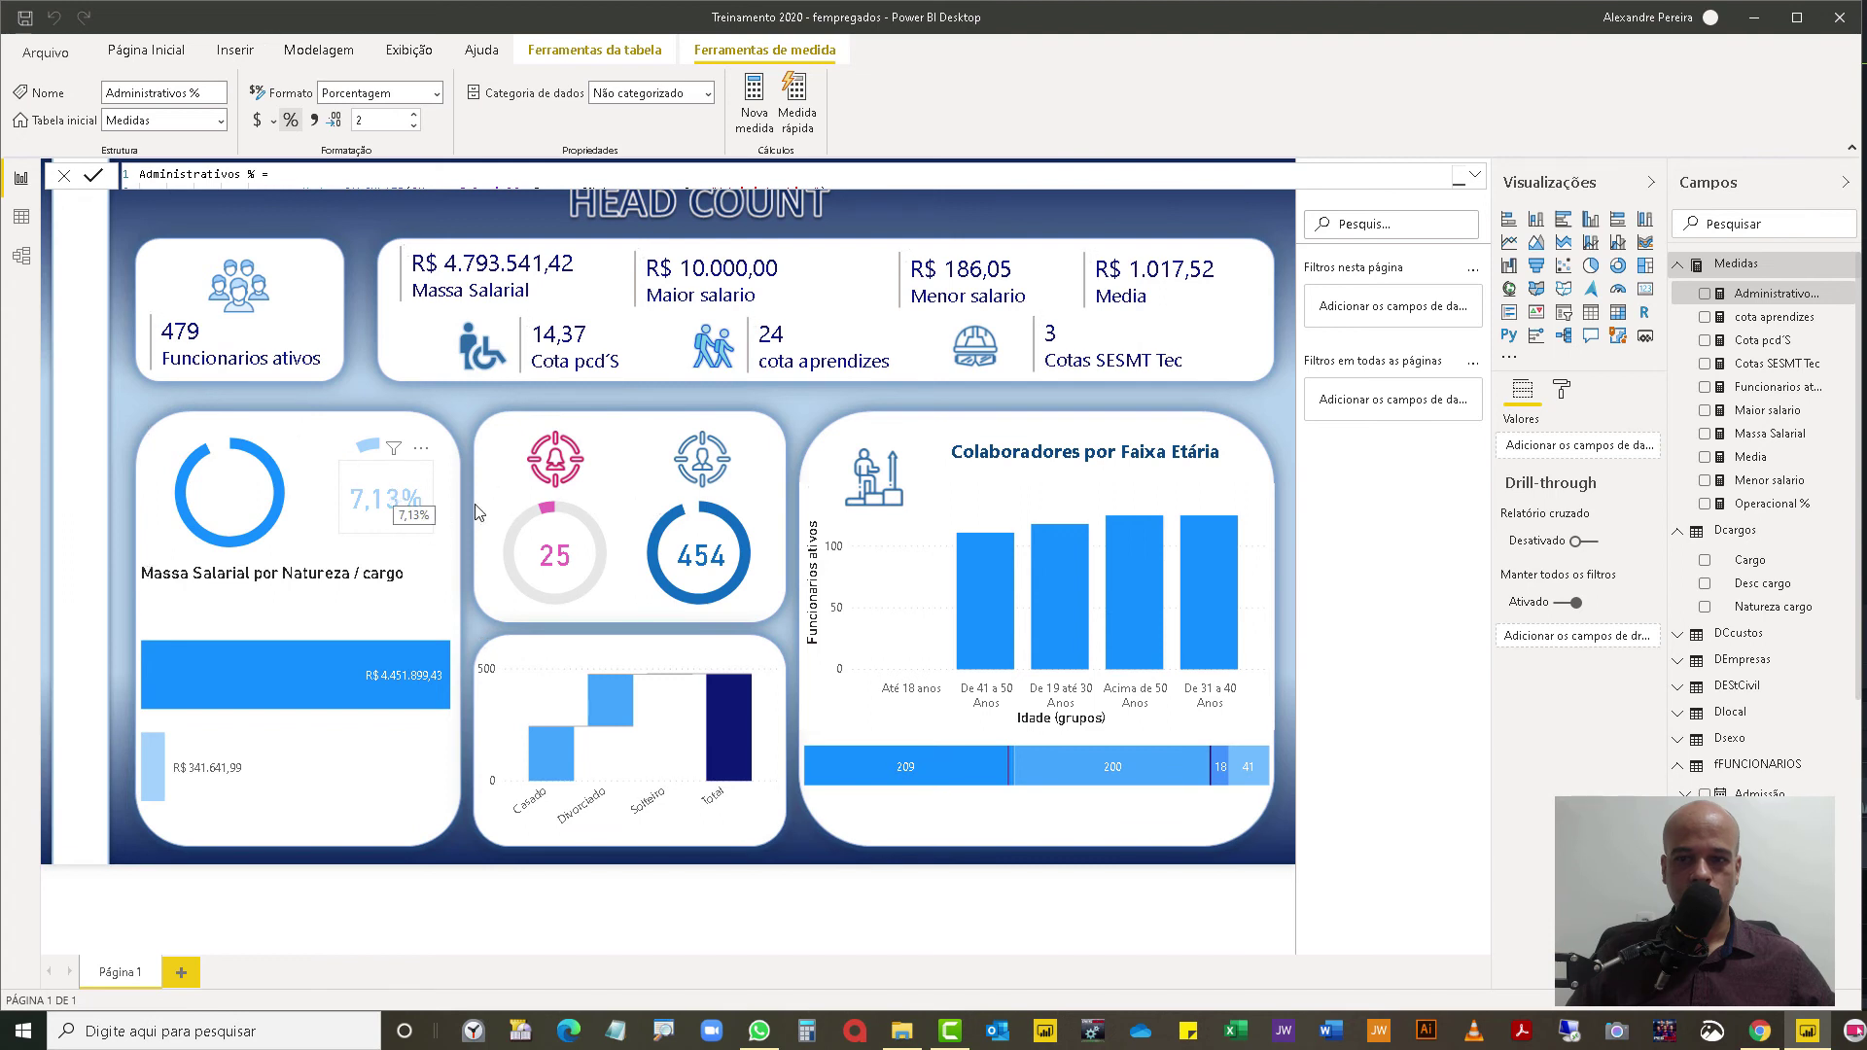
Step: Check the Administrativos % card by dividing 341641,99 by 4793541,42 in the Windows Calculator, and close the calculator
click(388, 507)
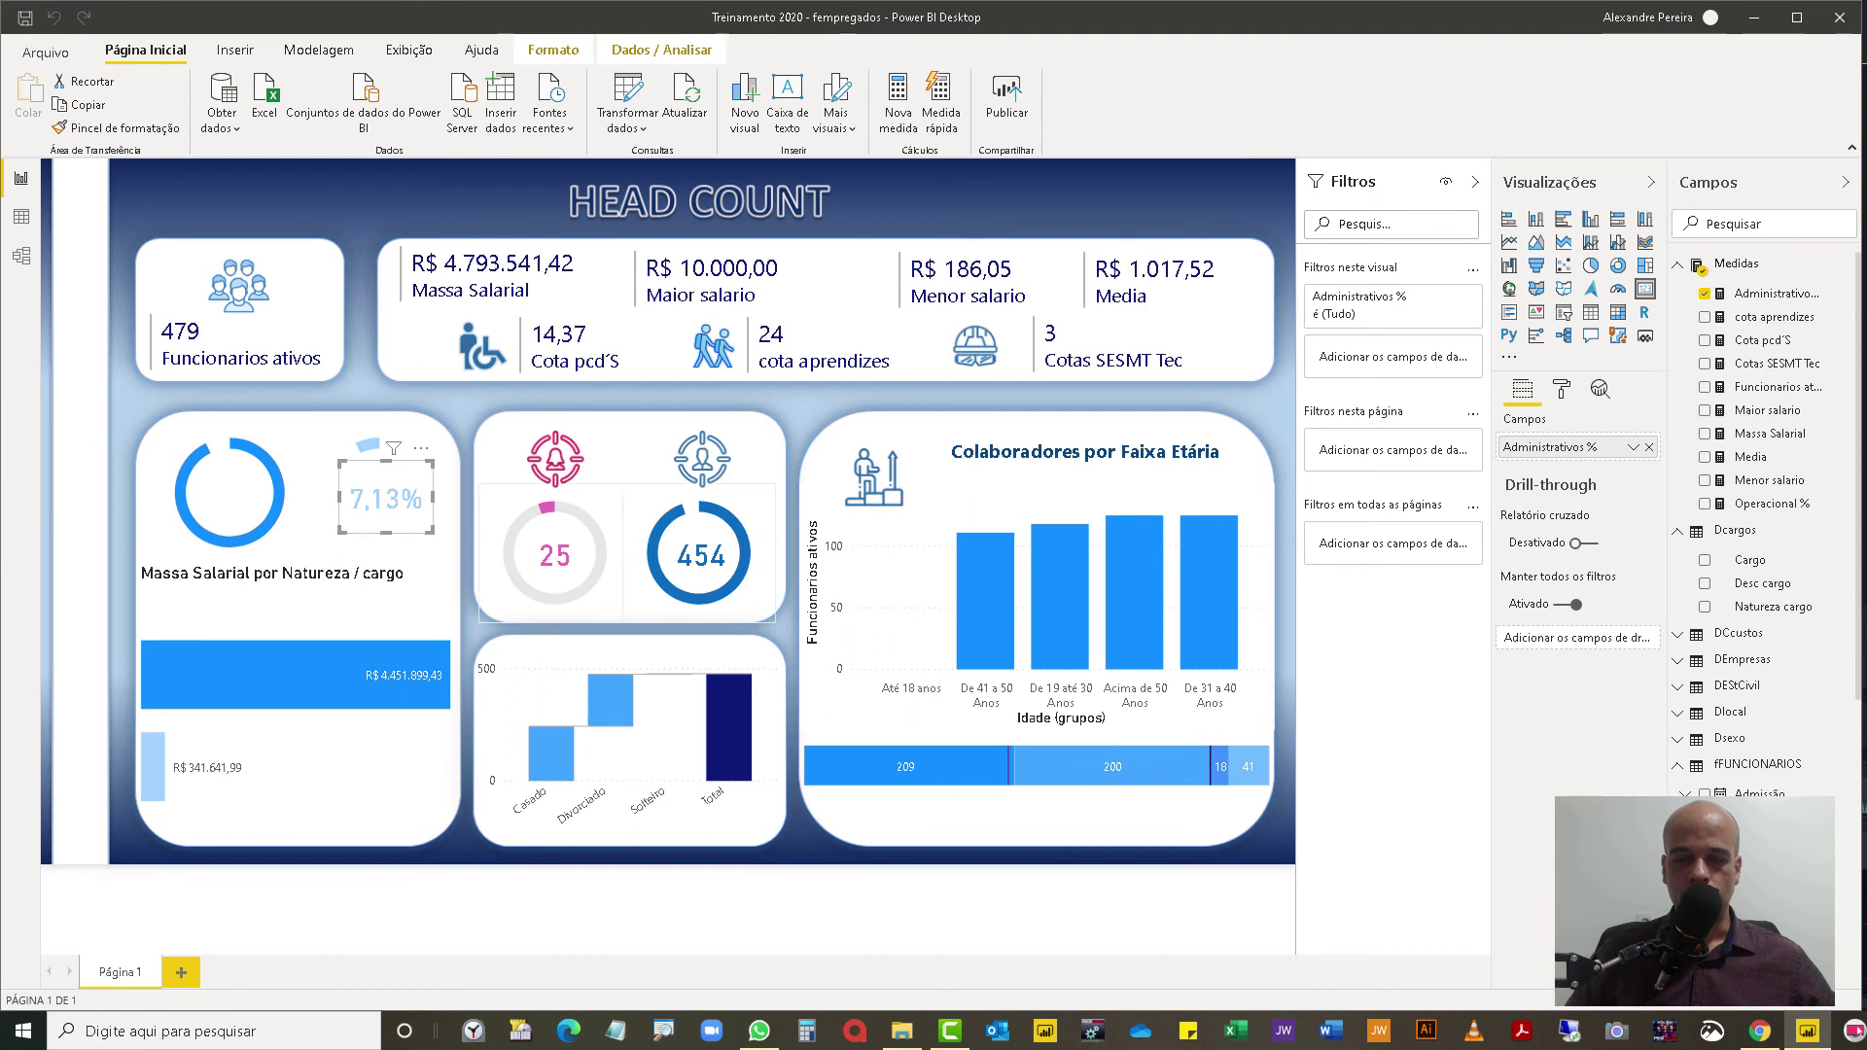
click(806, 1031)
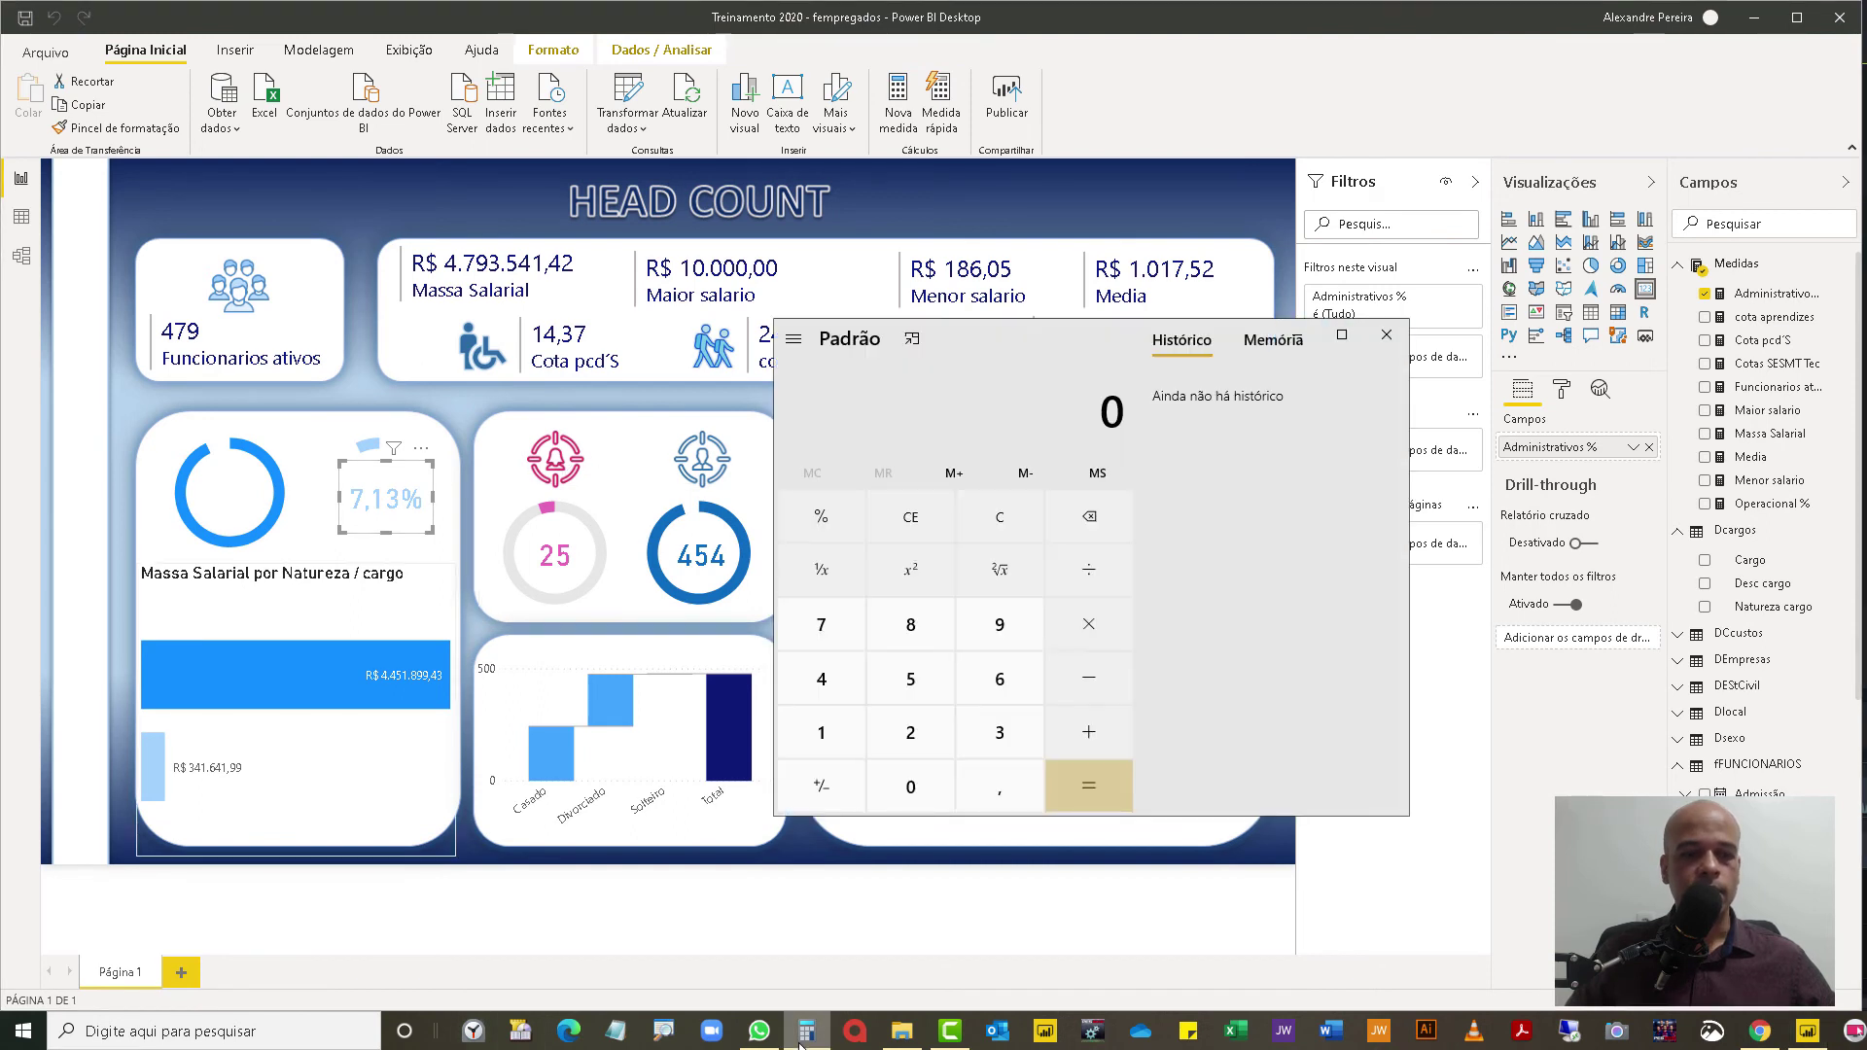
text(341)
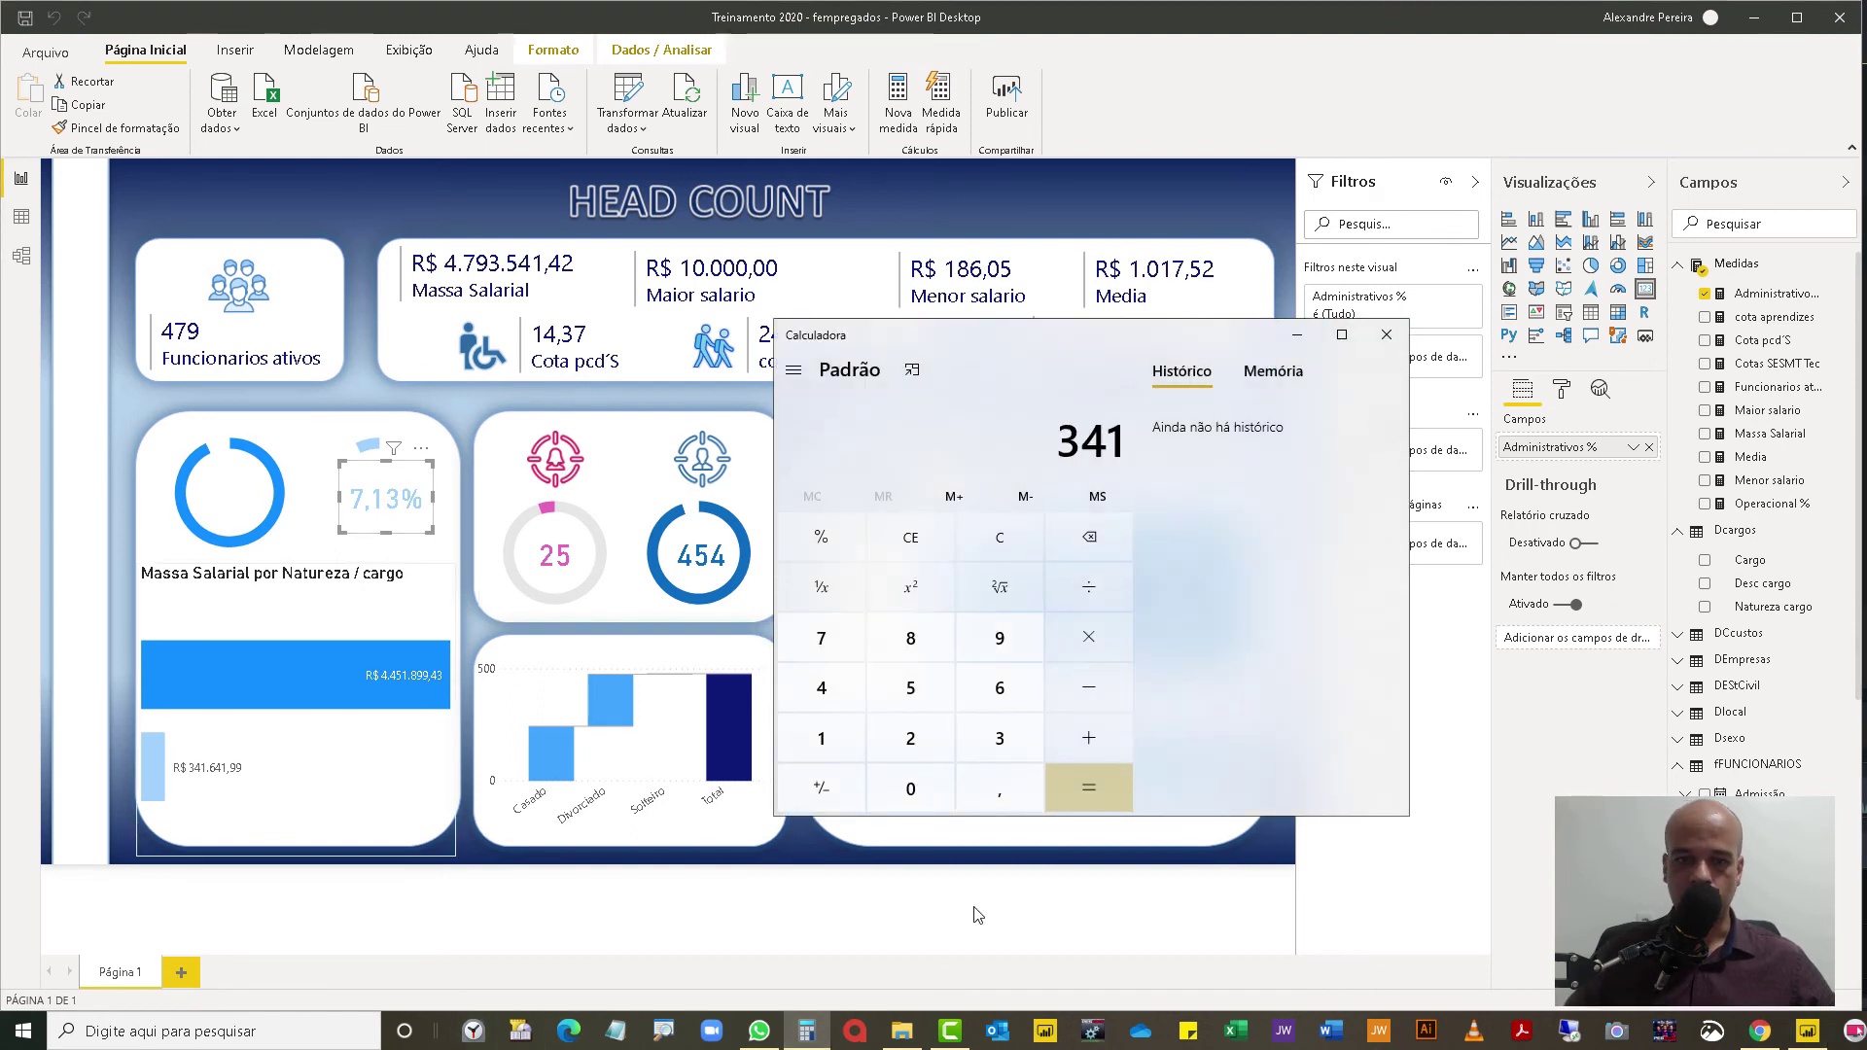
text(.64)
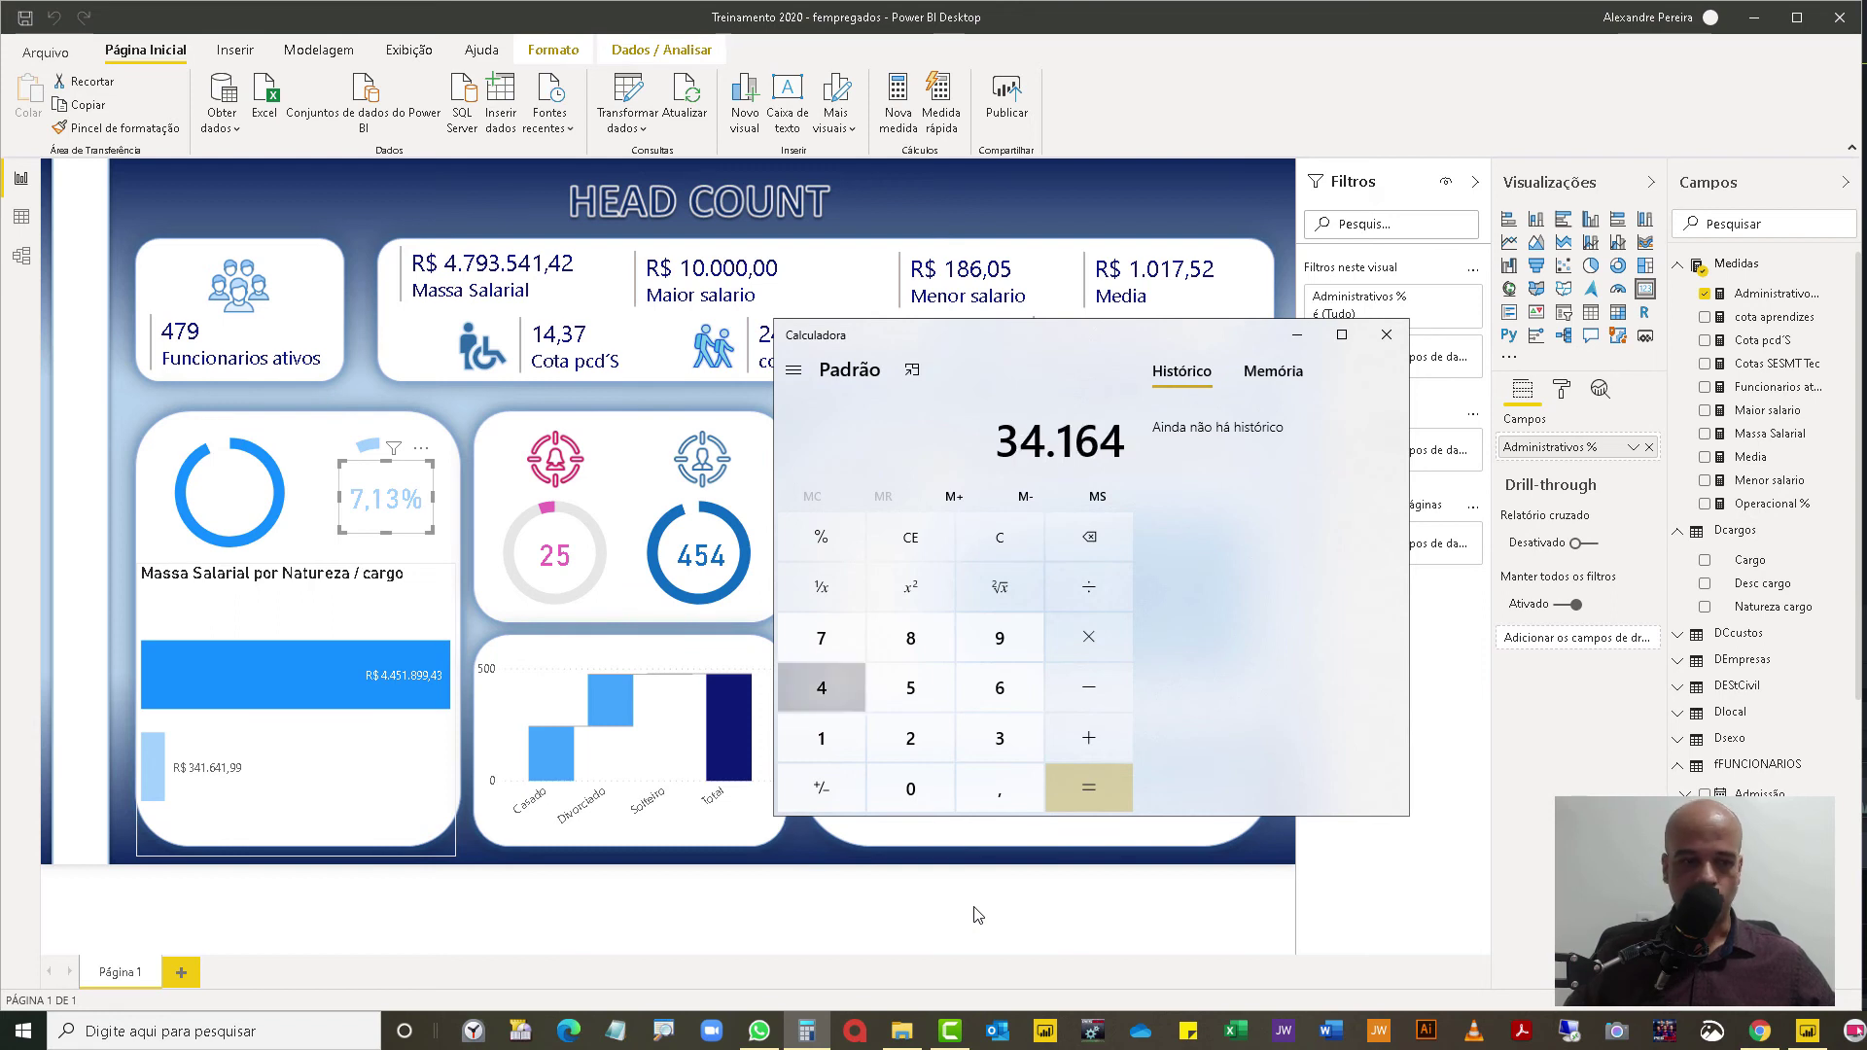
text(1,)
text(9)
key(slash)
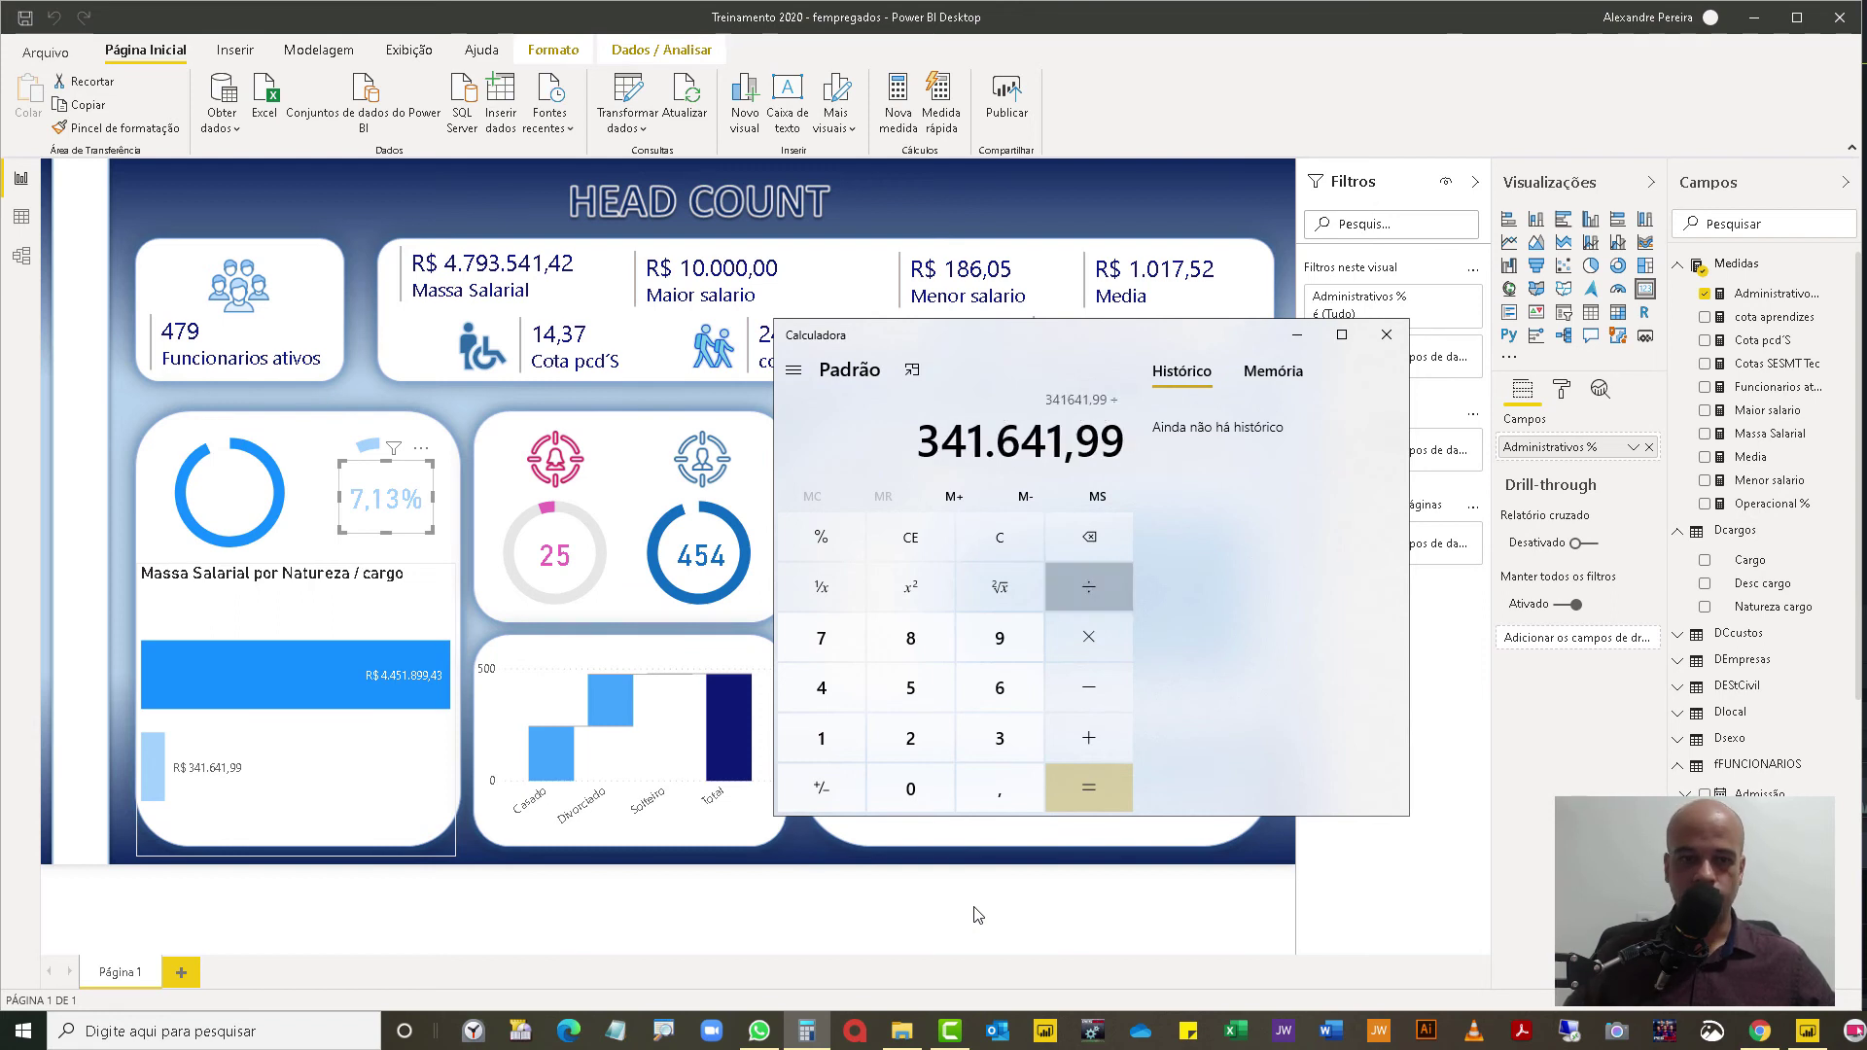
text(479)
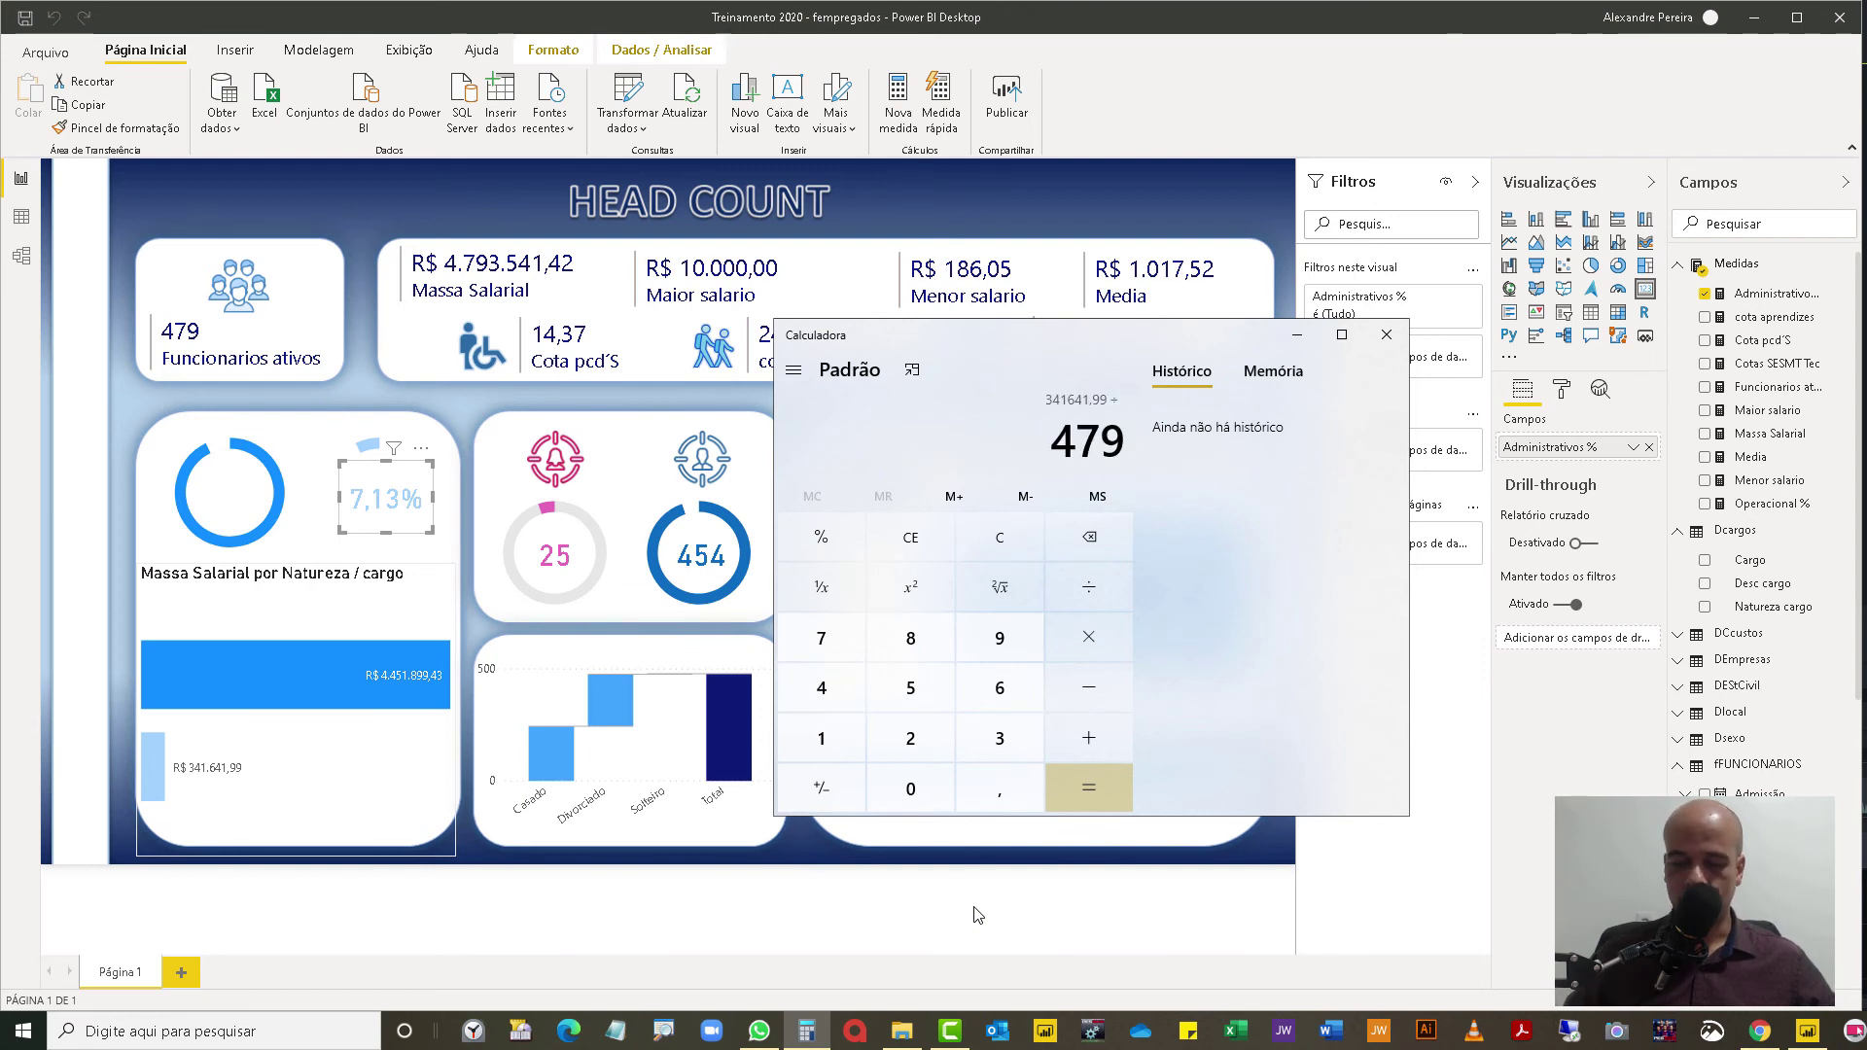
text(3541,42)
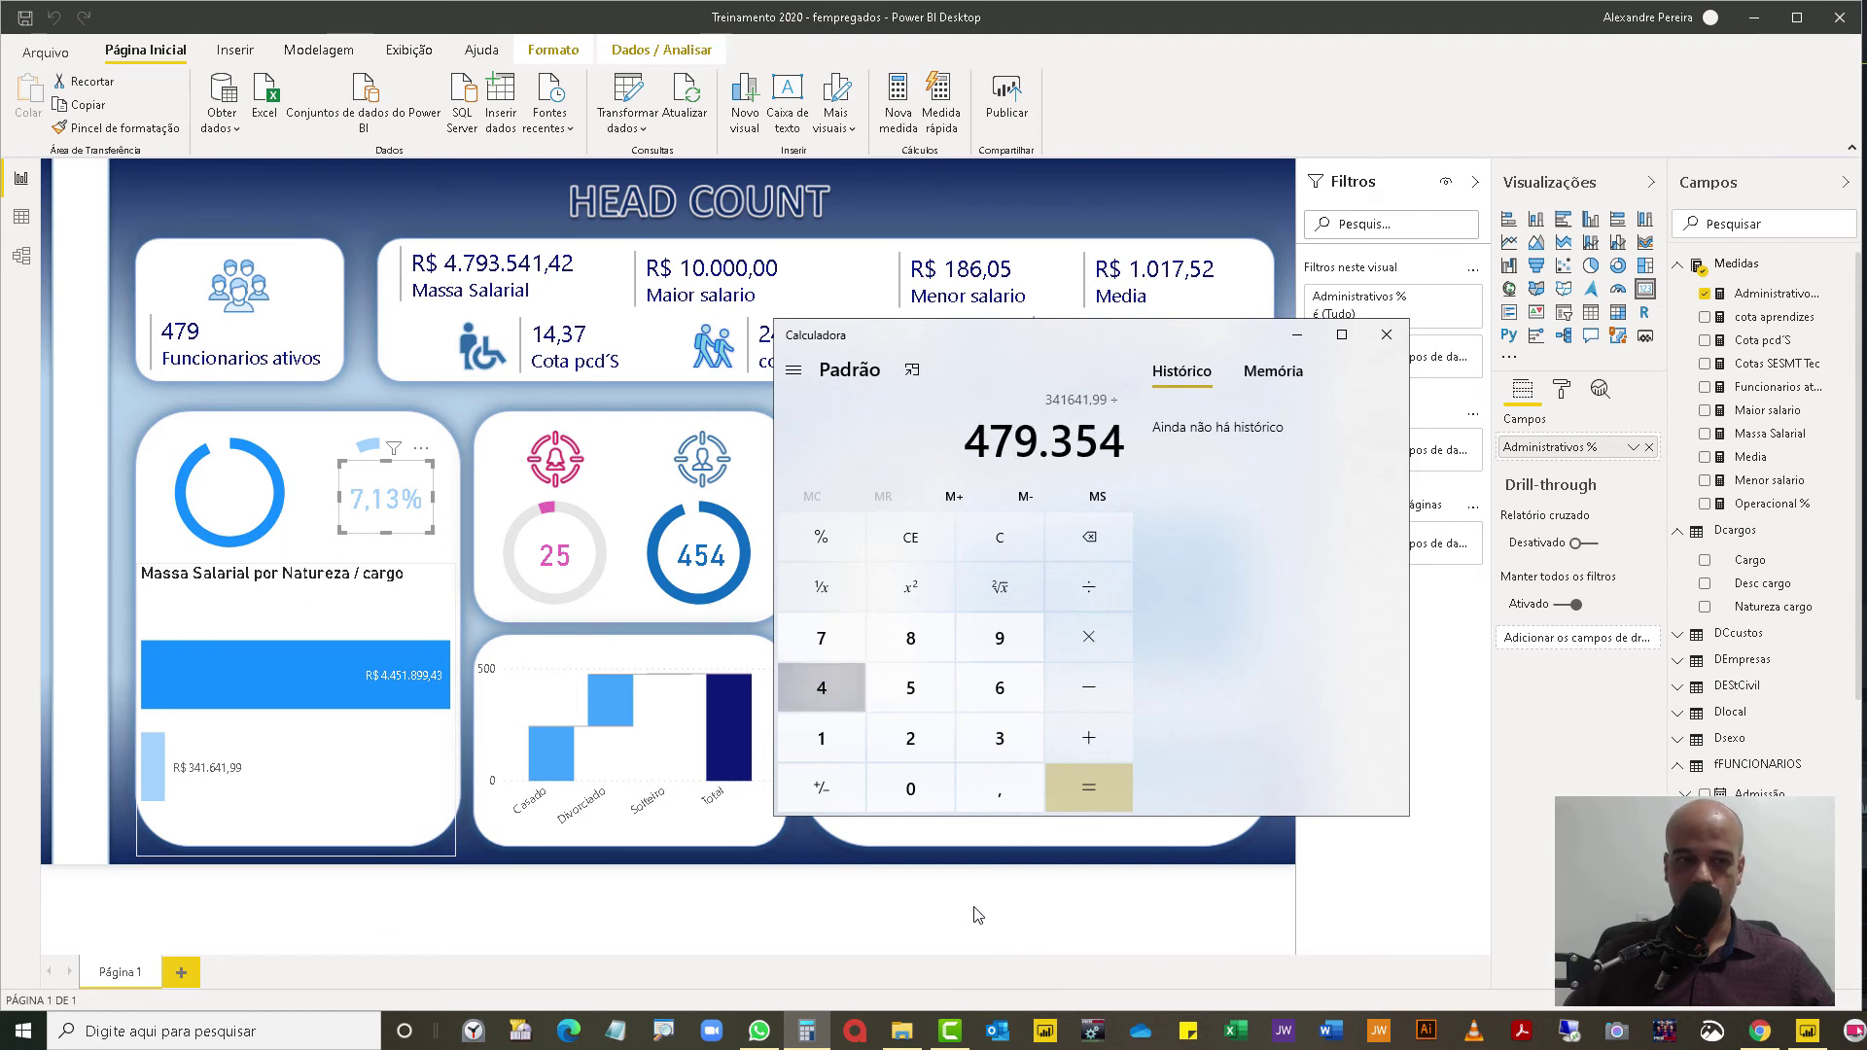
key(Return)
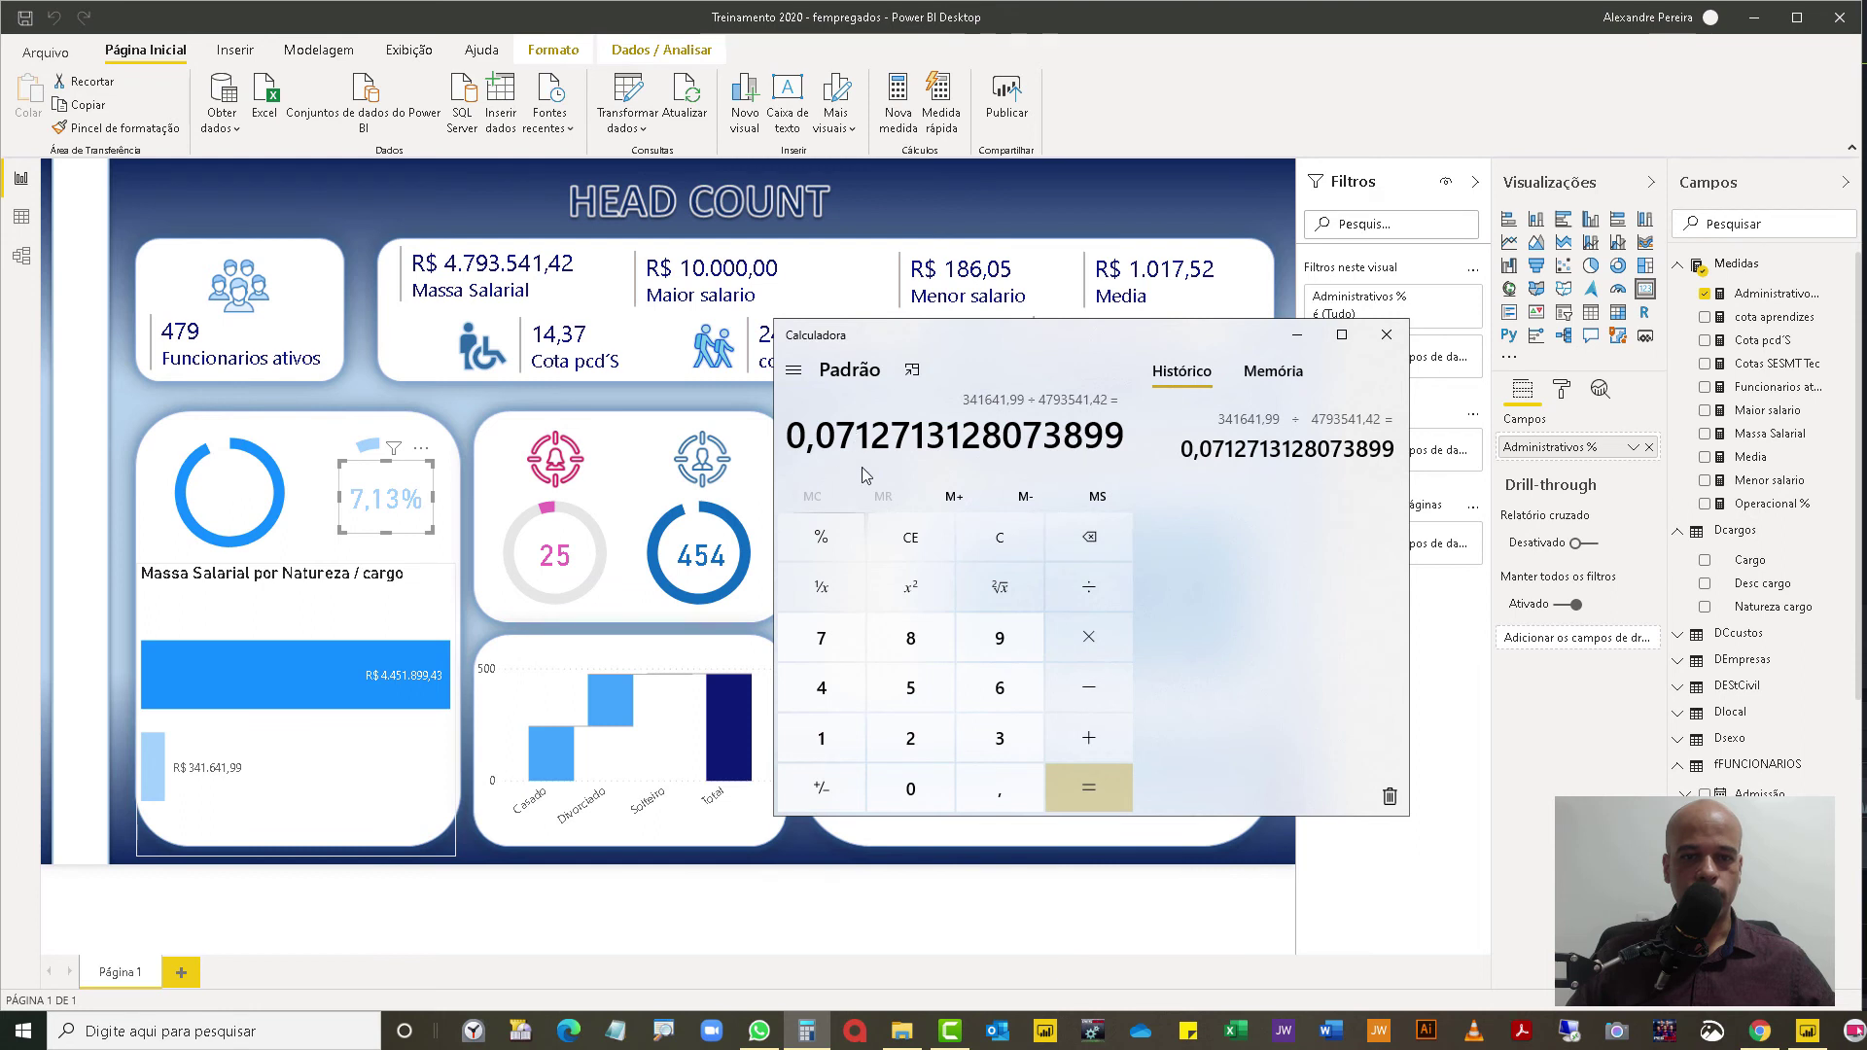
click(1388, 346)
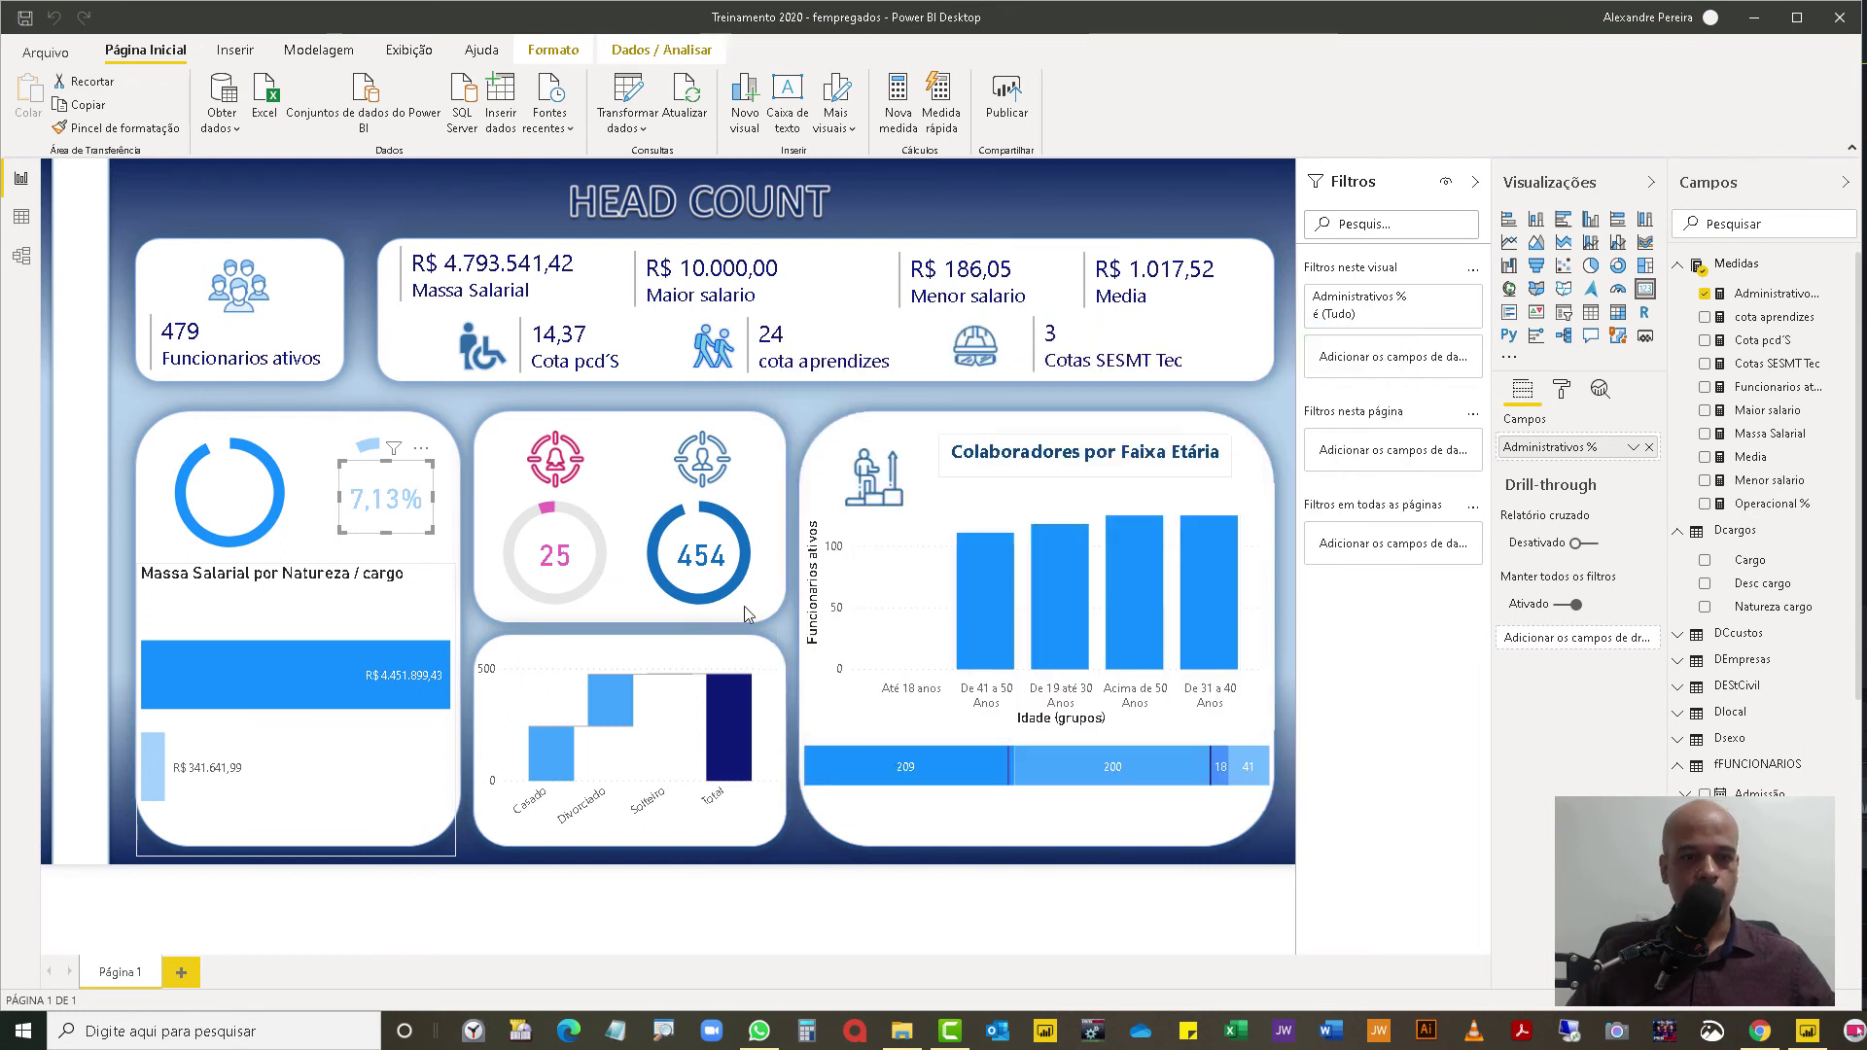
Step: Open the Operacional % measure in the expanded formula editor and delete its Vadm variable line
click(1763, 294)
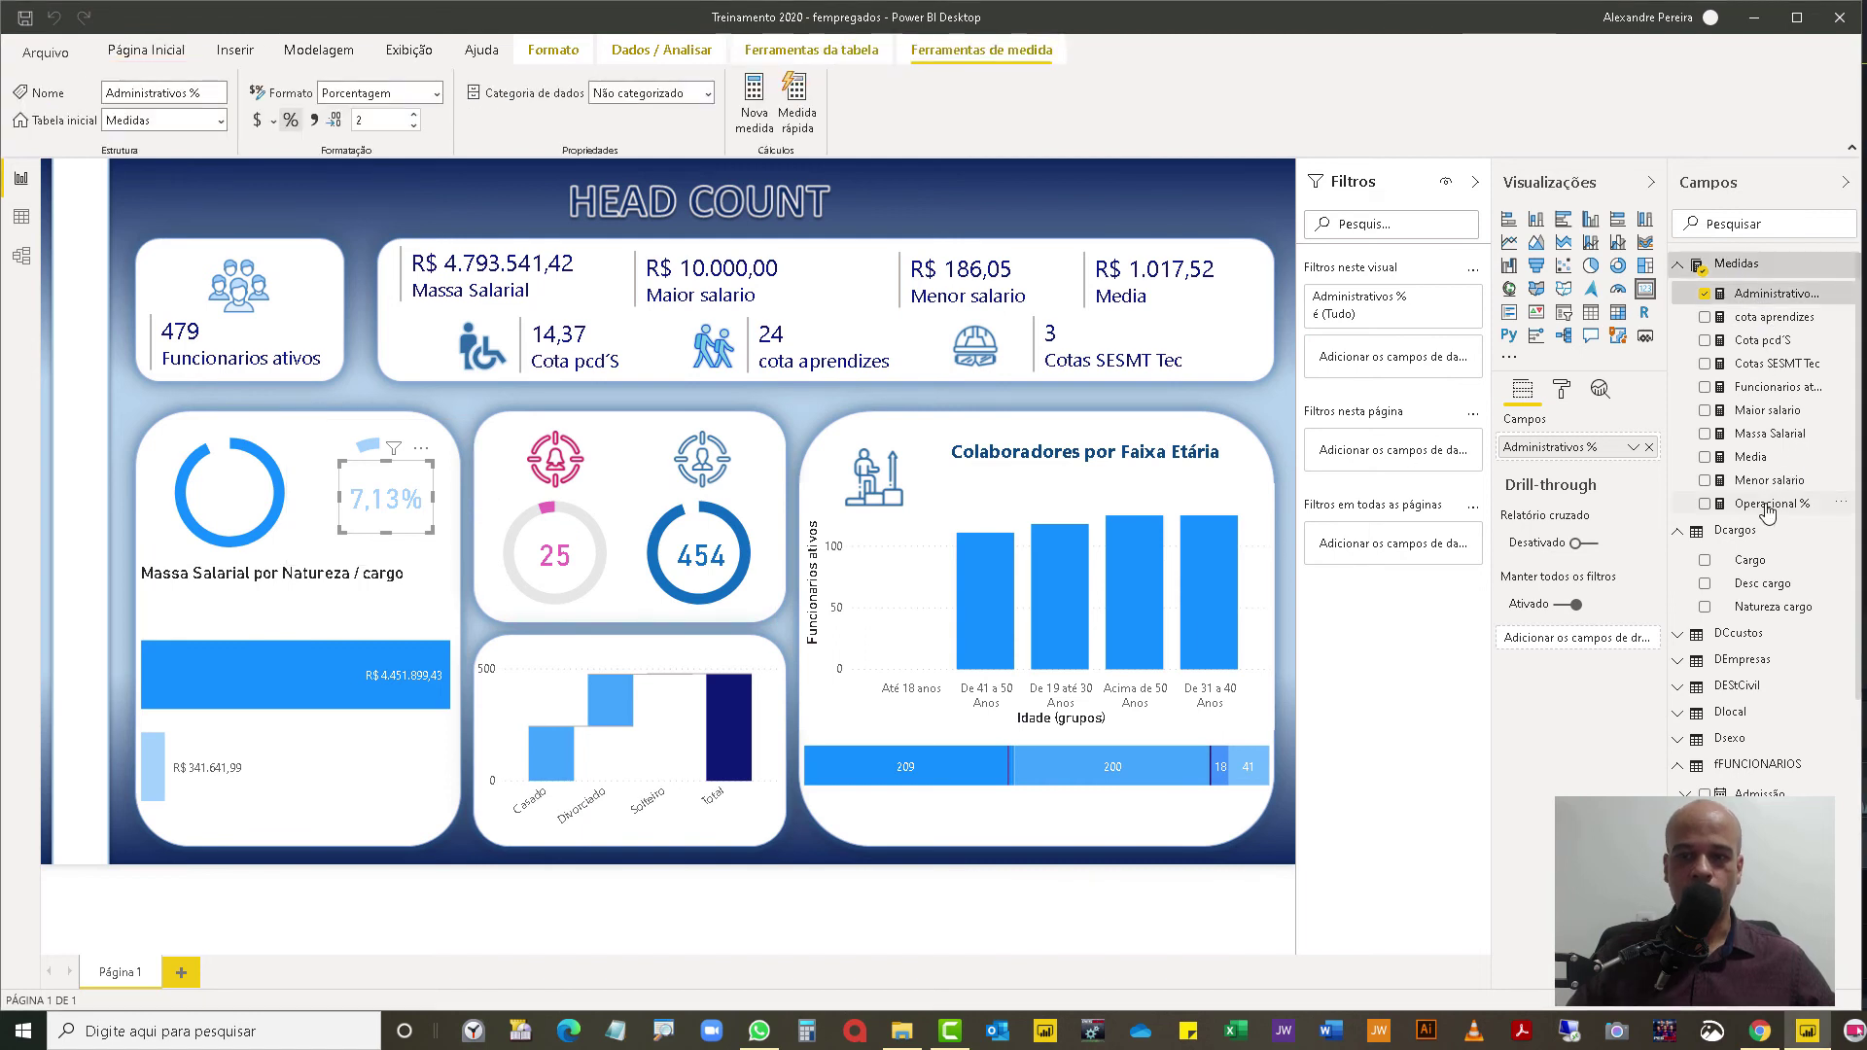
click(1767, 503)
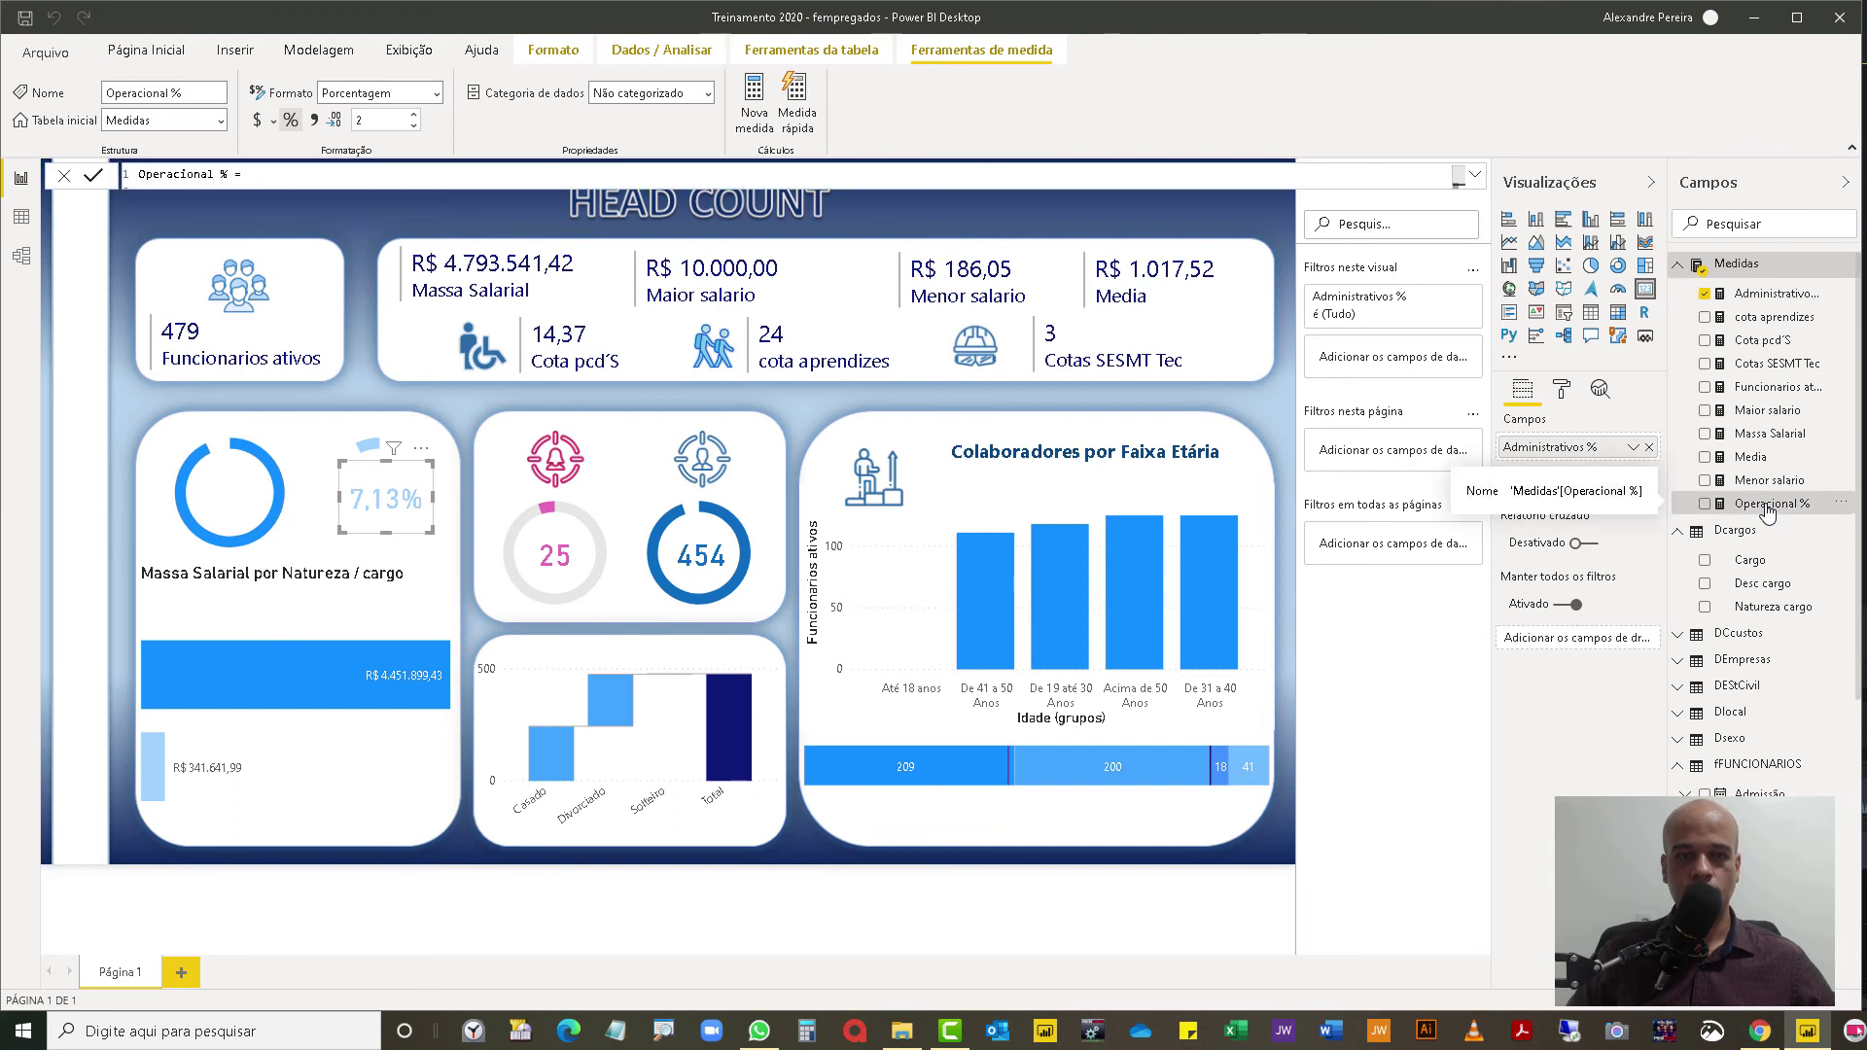
click(1475, 179)
drag(693, 209, 136, 214)
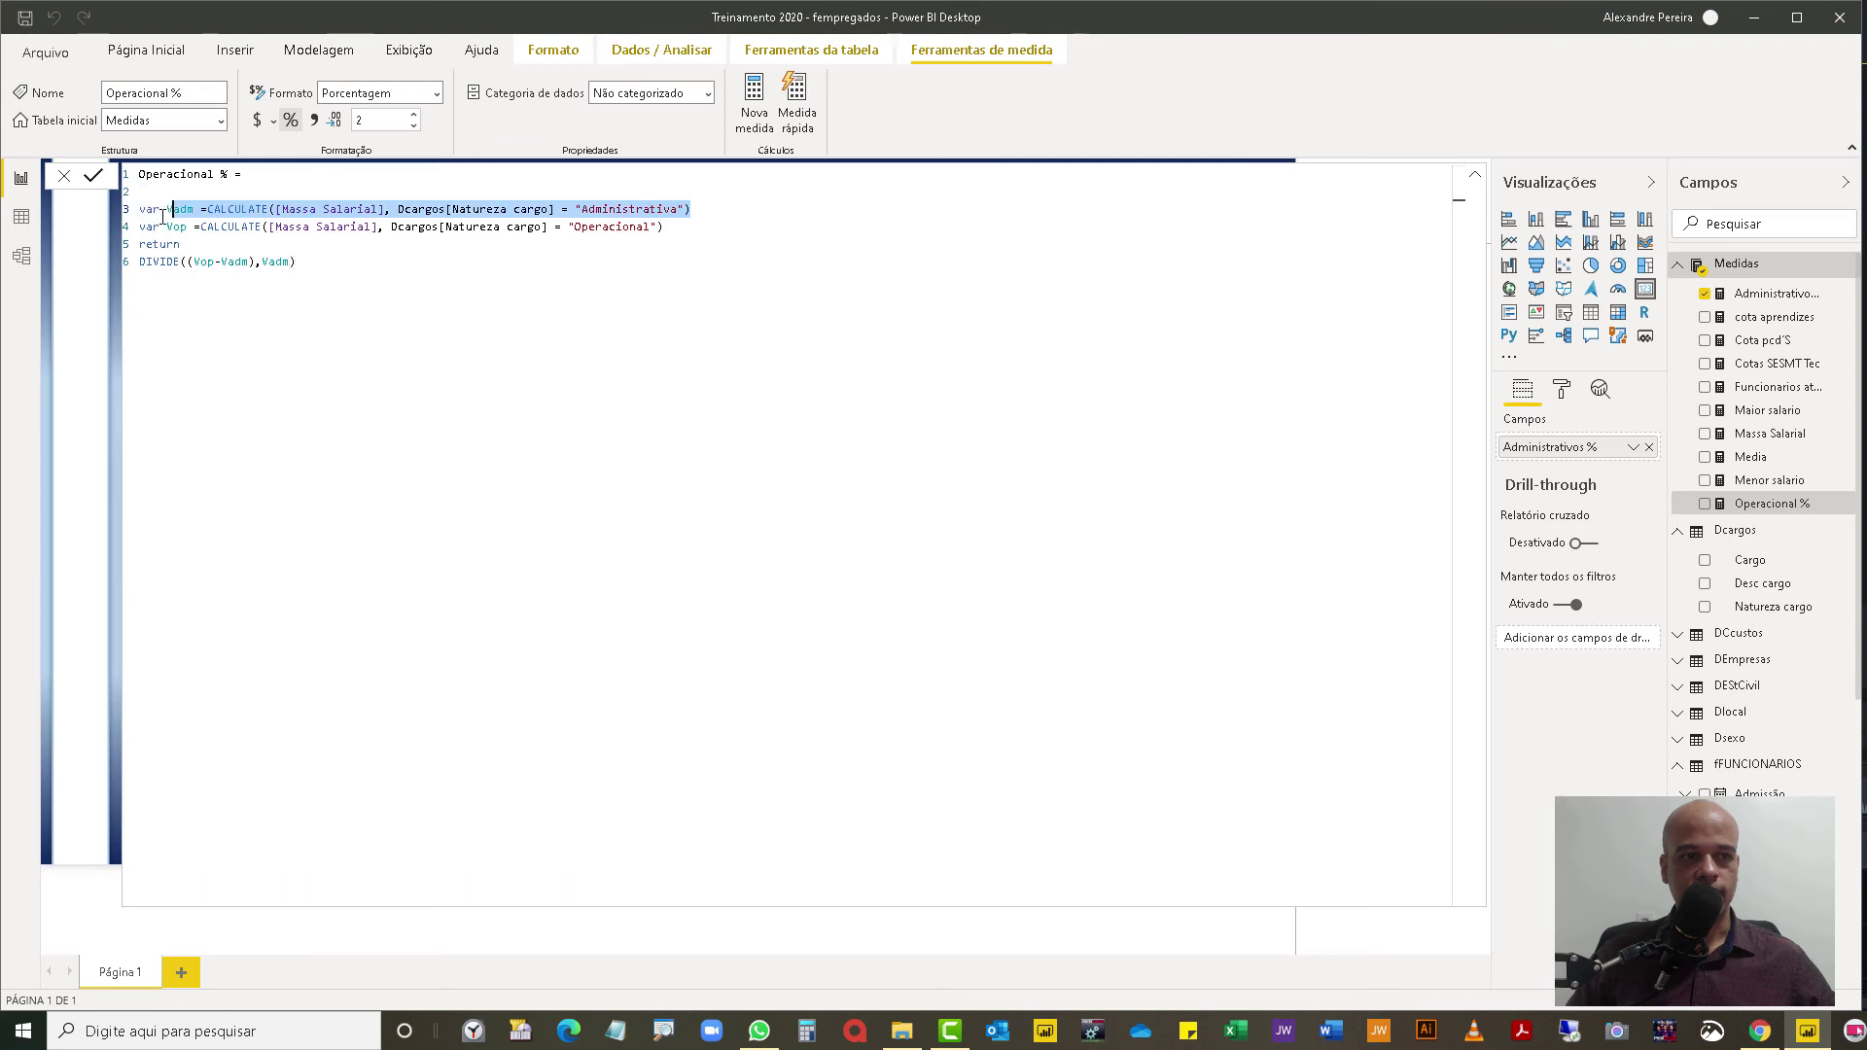
key(BackSpace)
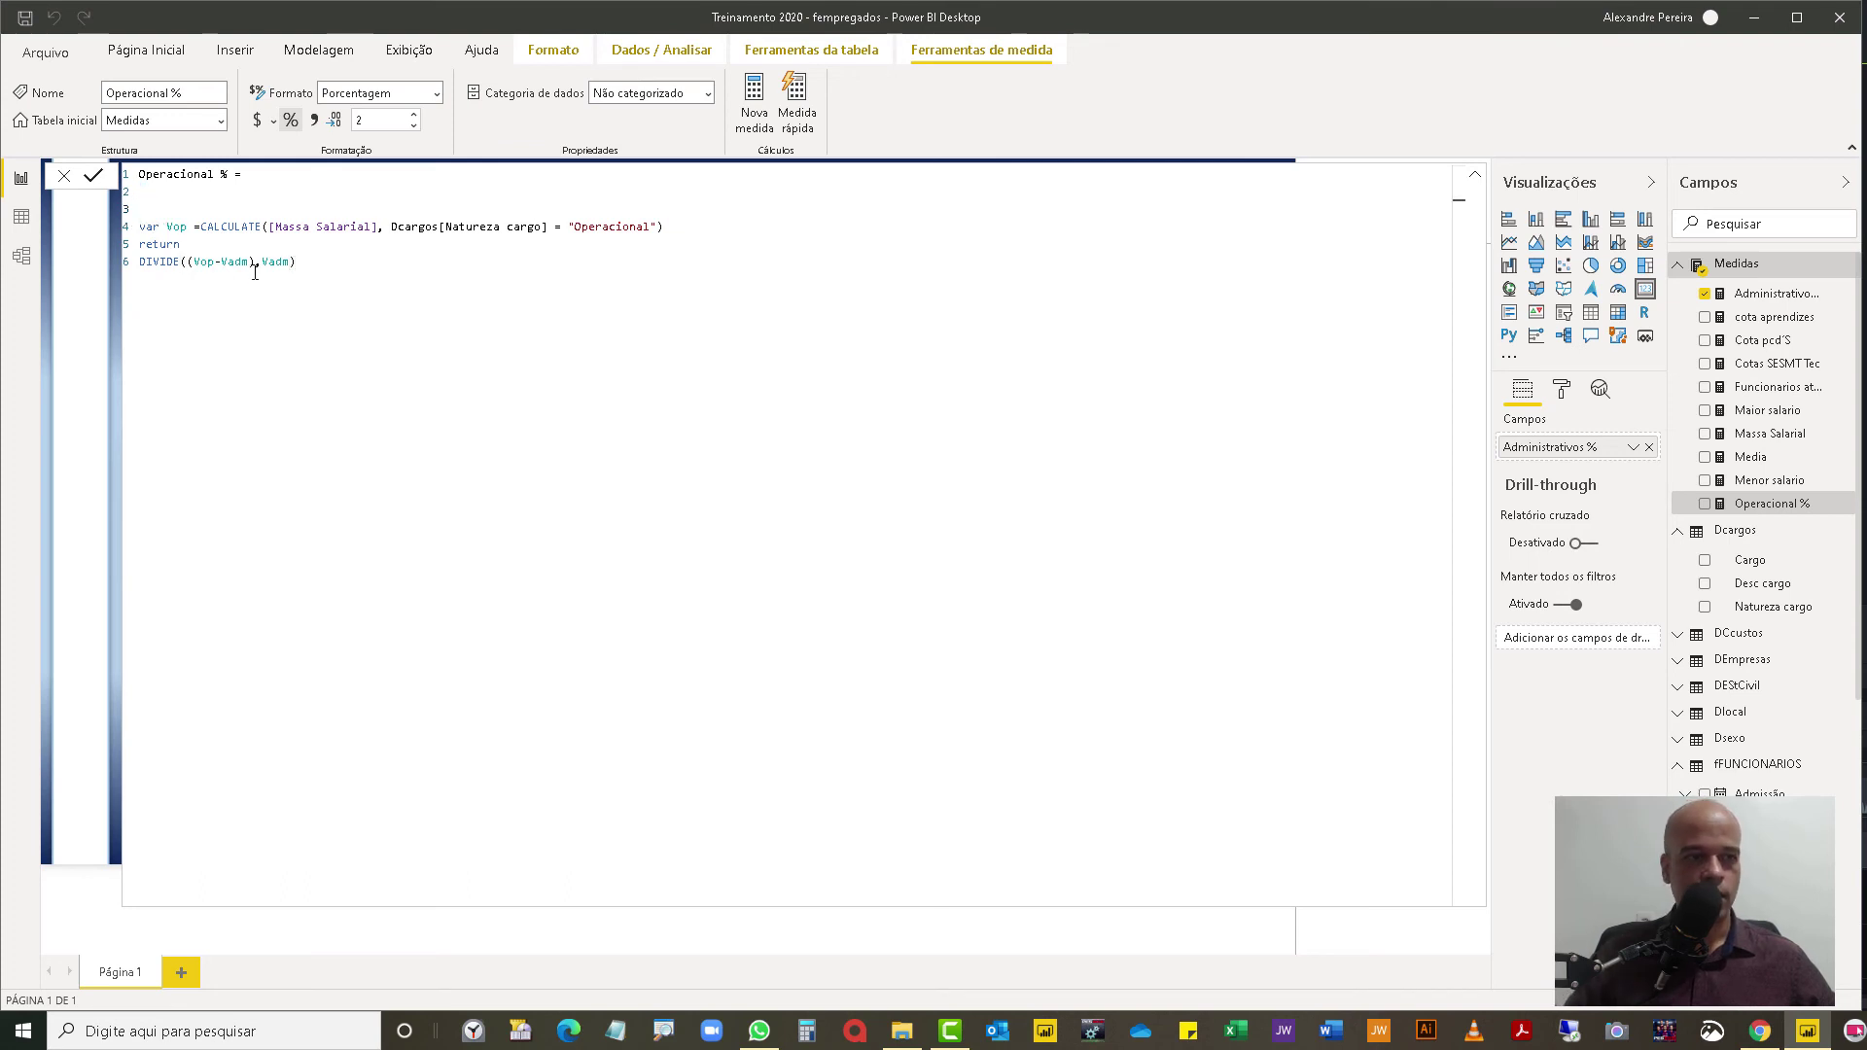
Step: Change the measure's return expression to DIVIDE(vop,[Massa Salarial]), commit it and collapse the formula editor
drag(308, 266, 189, 266)
text(VIDE(V)
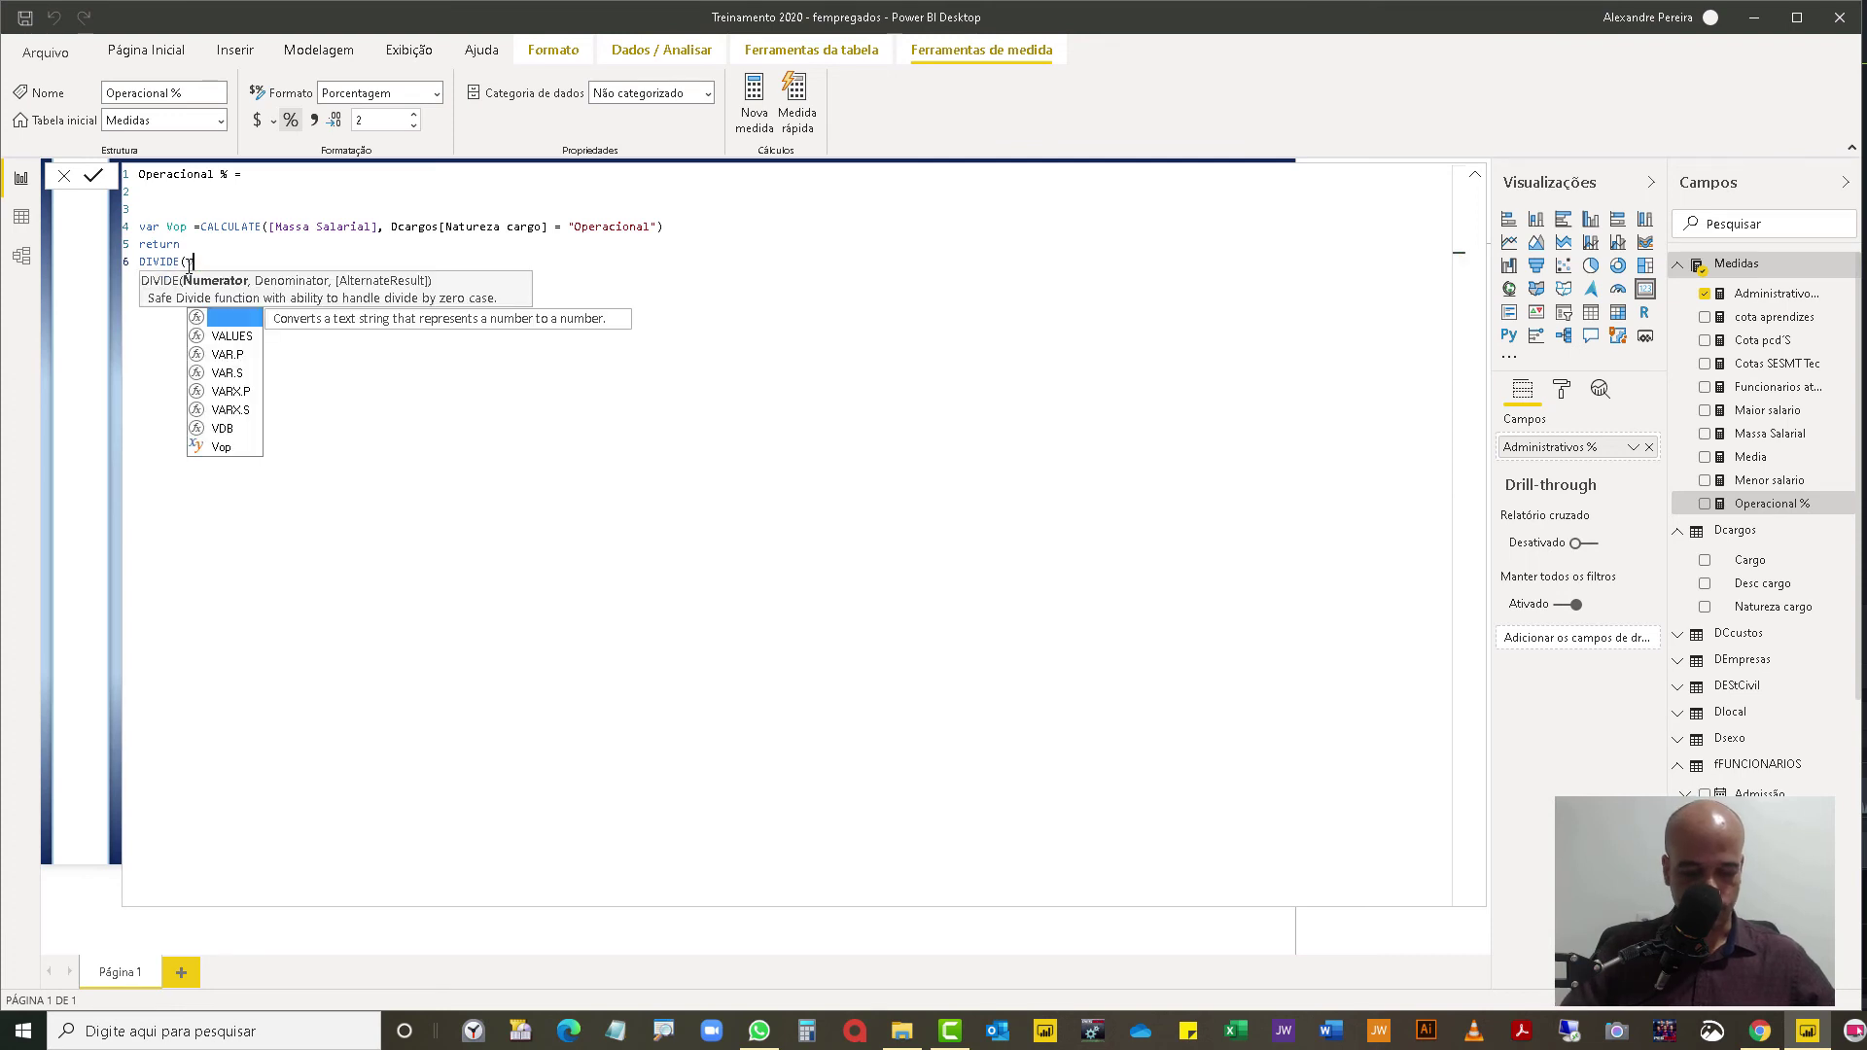
text(op,ma)
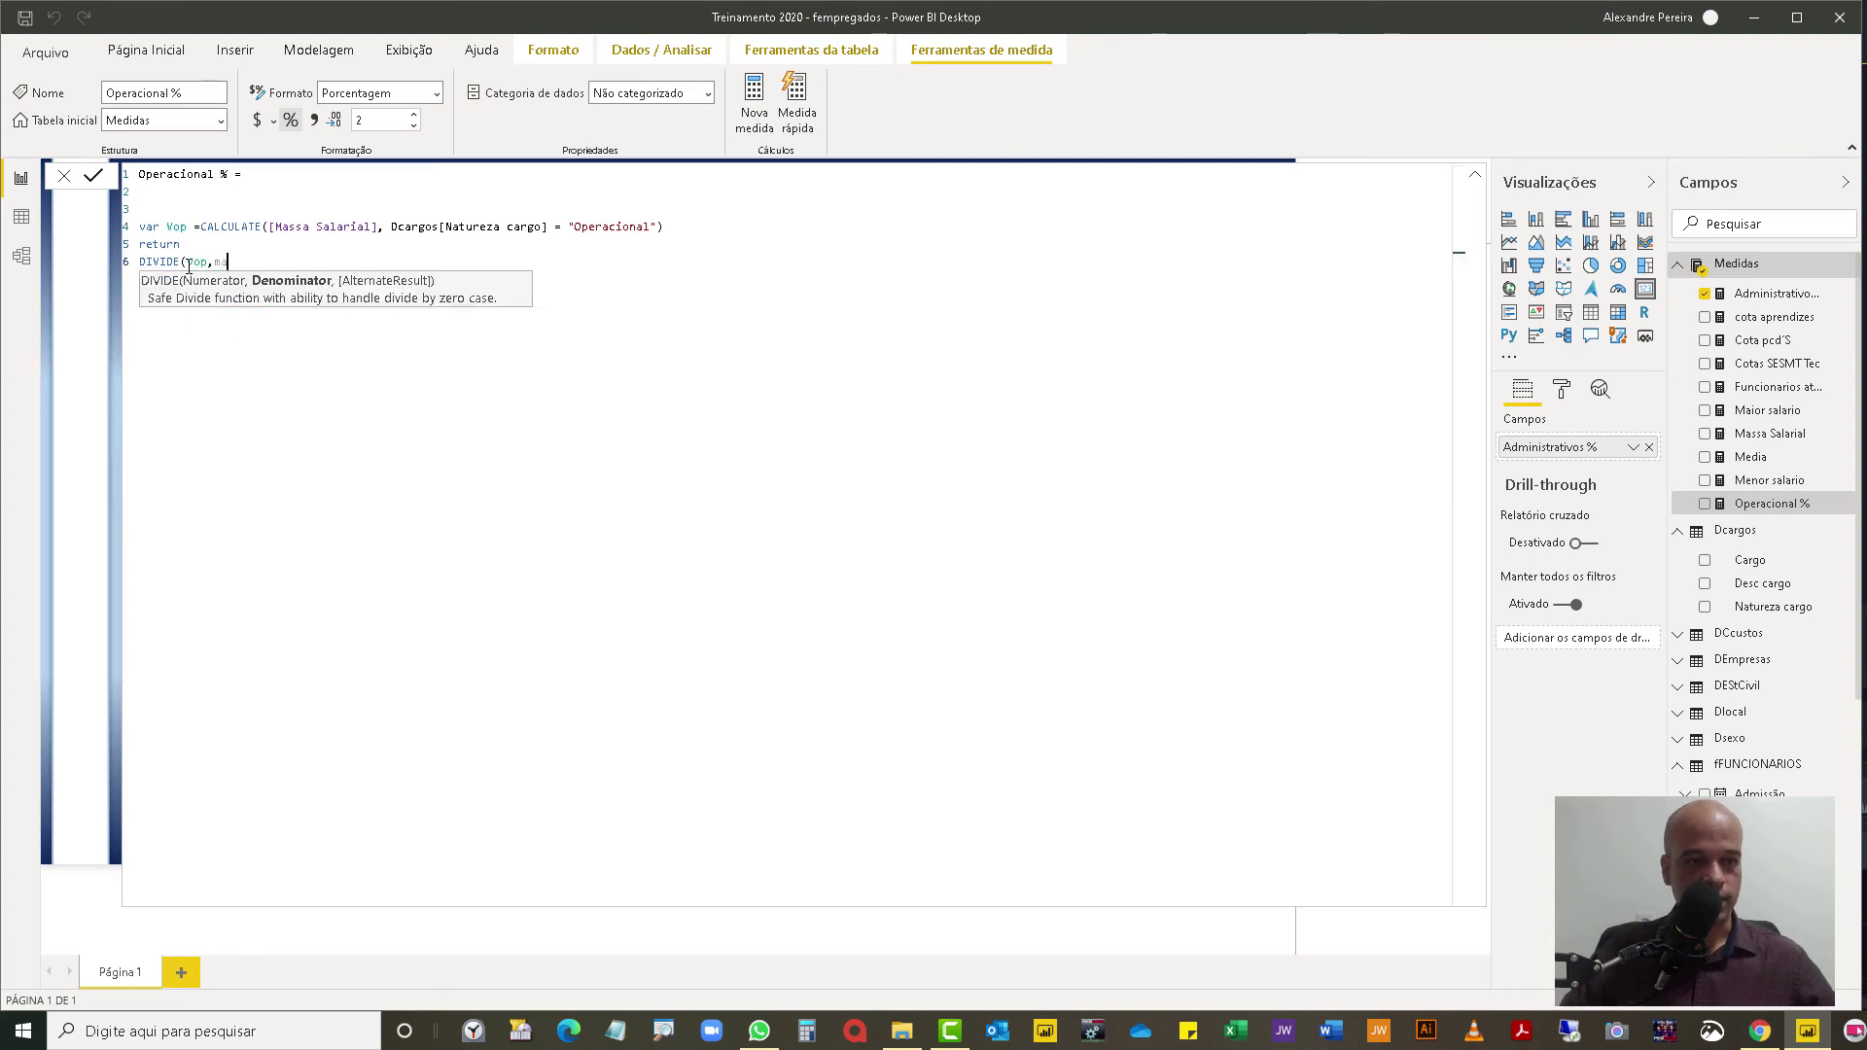
key(Down)
key(Tab)
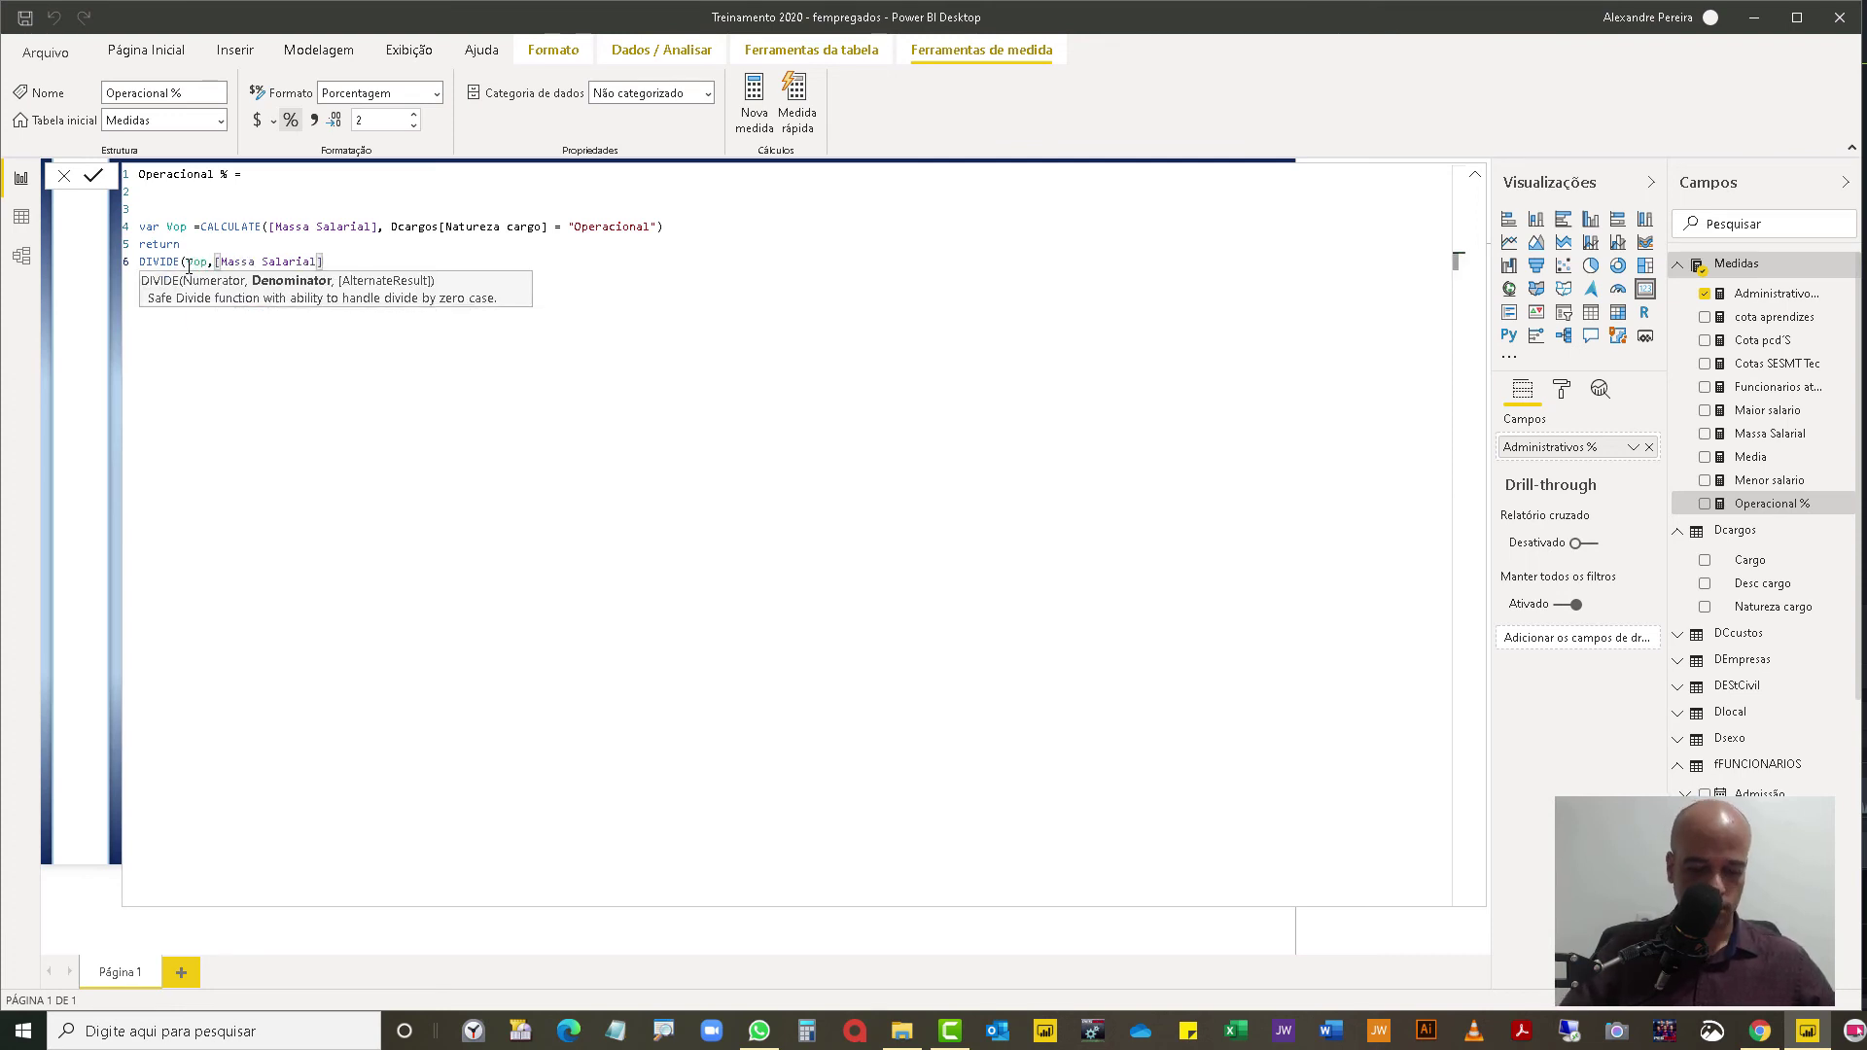
text())
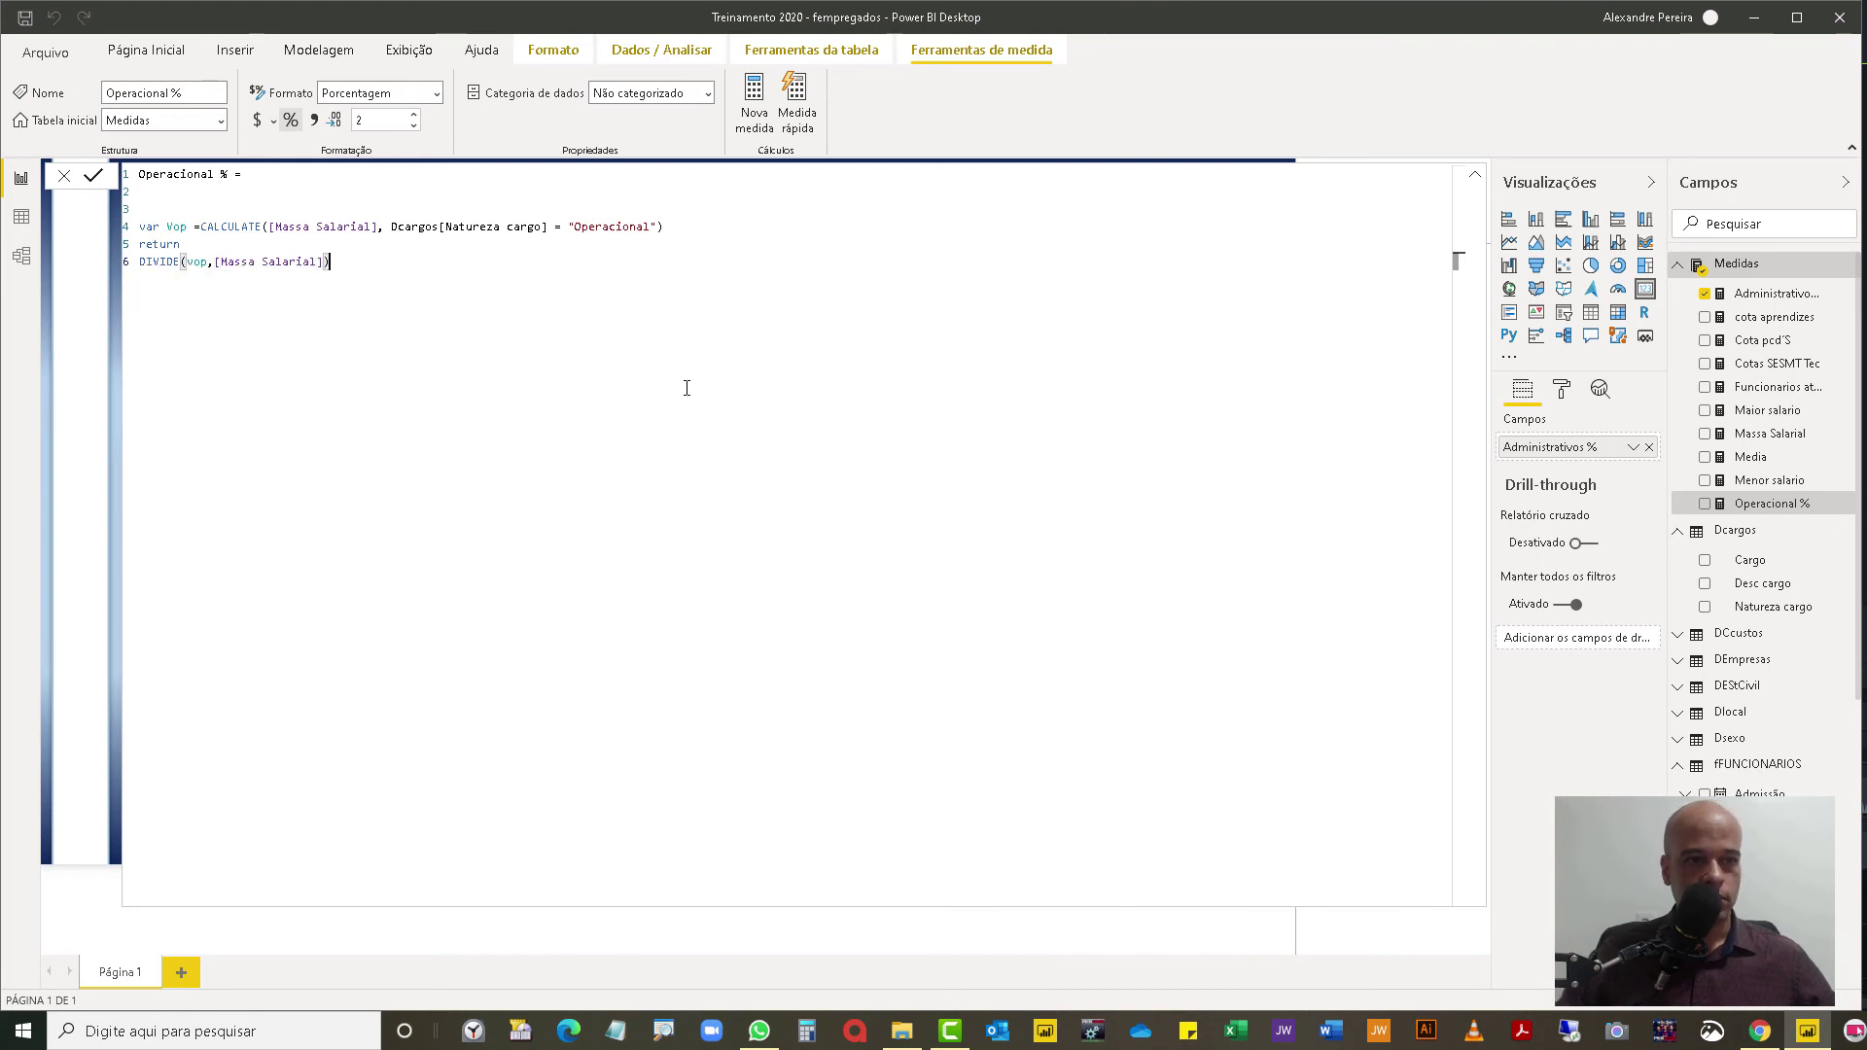
key(Return)
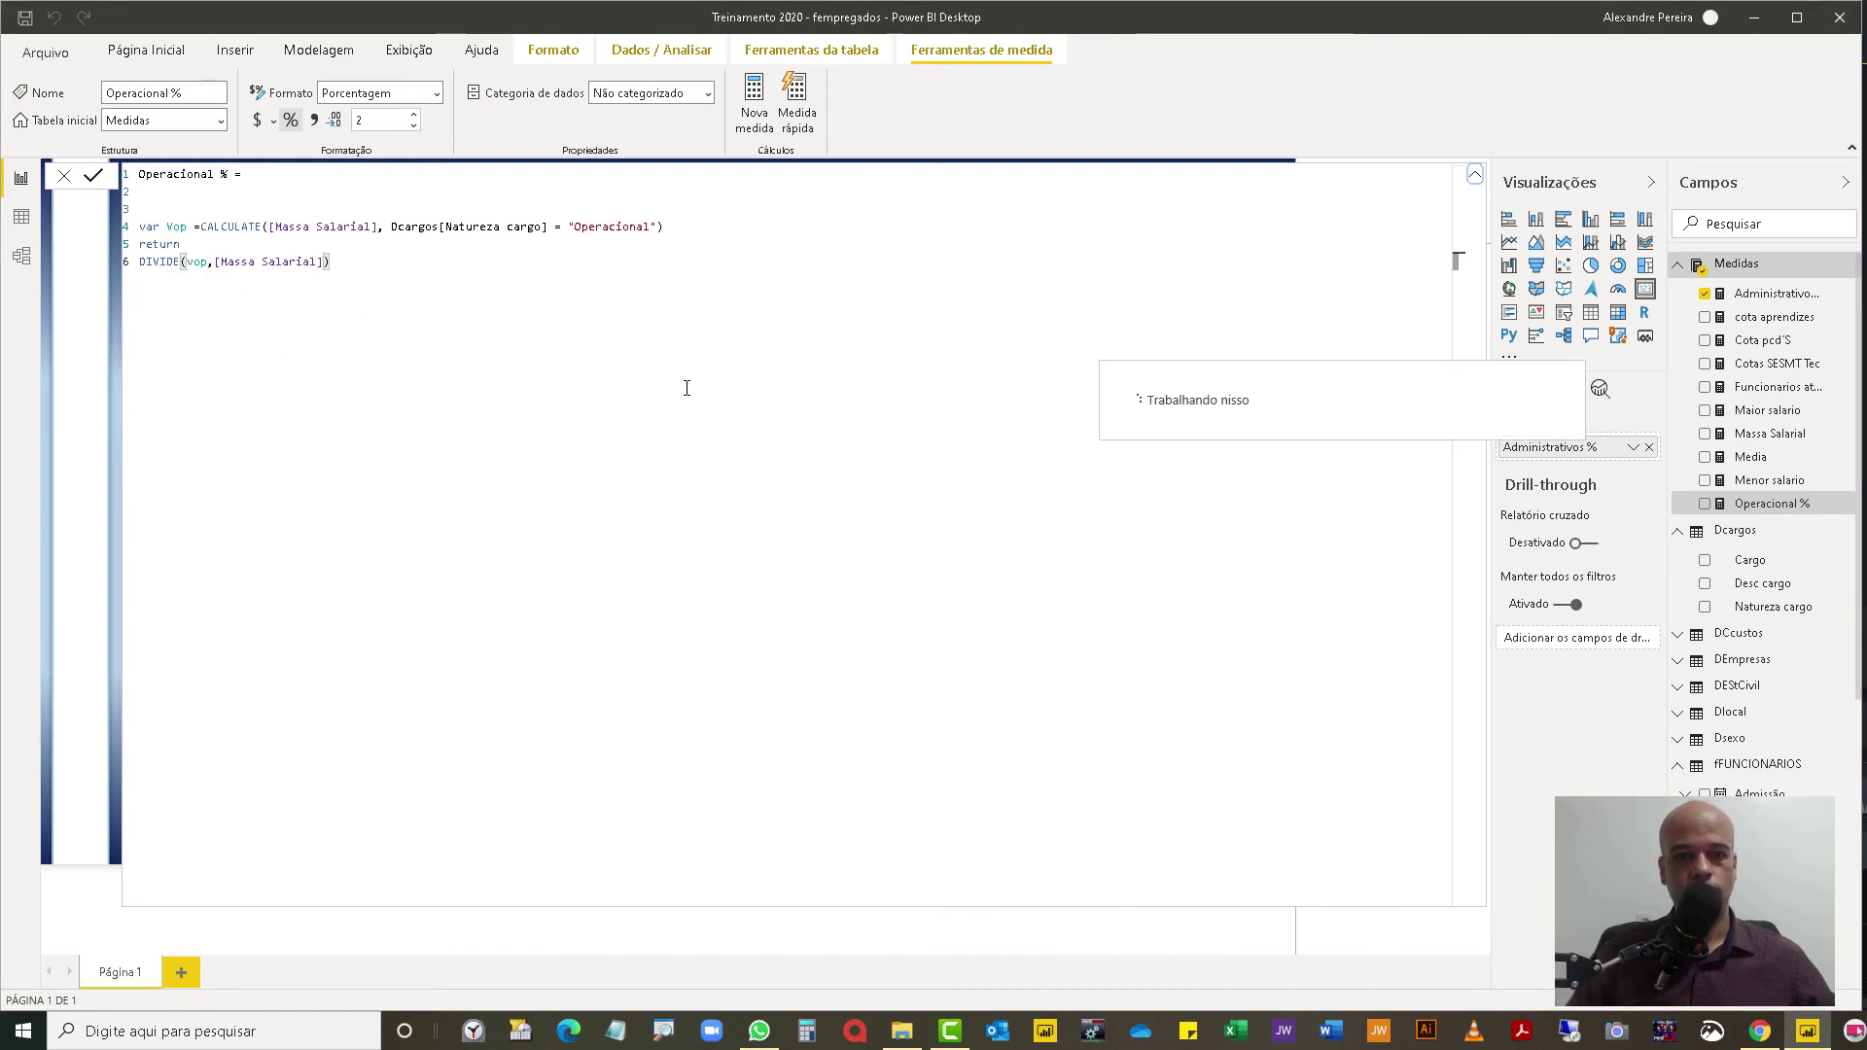
click(1475, 185)
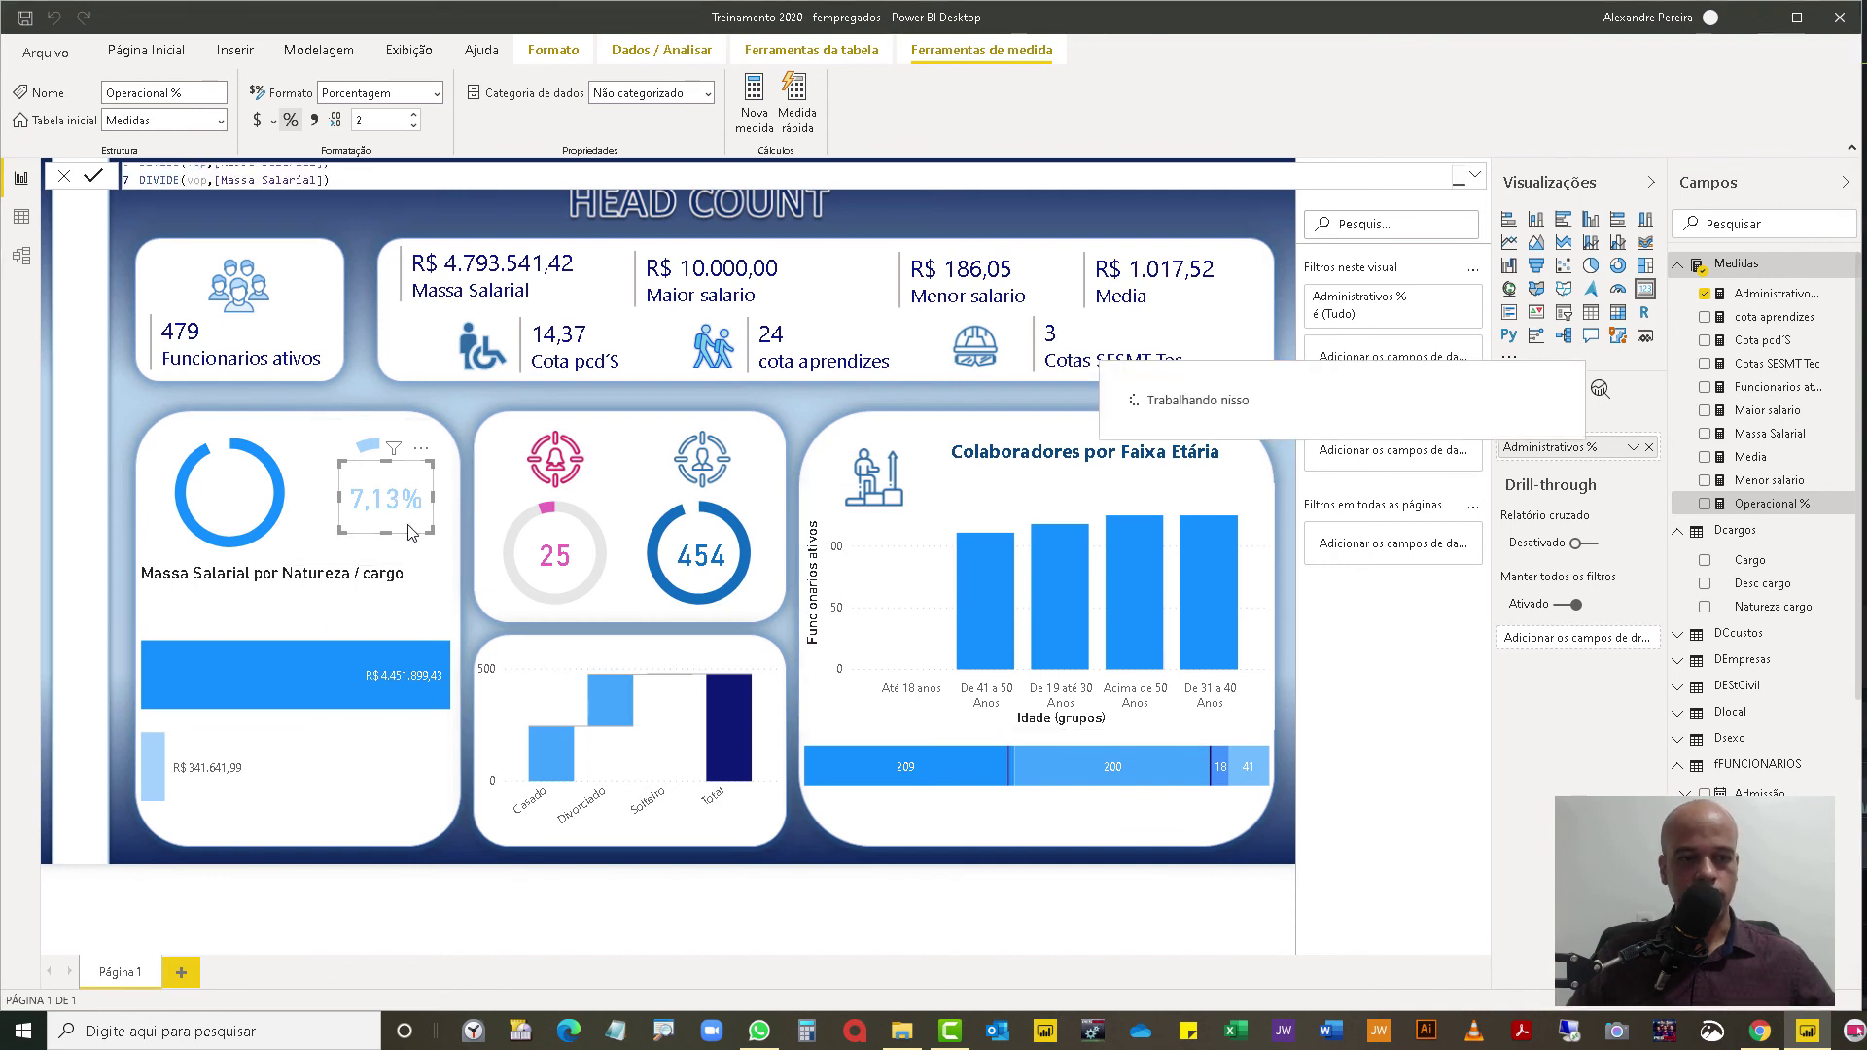
Step: Paste a copy of the Administrativos % card into the centre of the bright blue donut and set its data label colour to bright blue
key(ctrl+v)
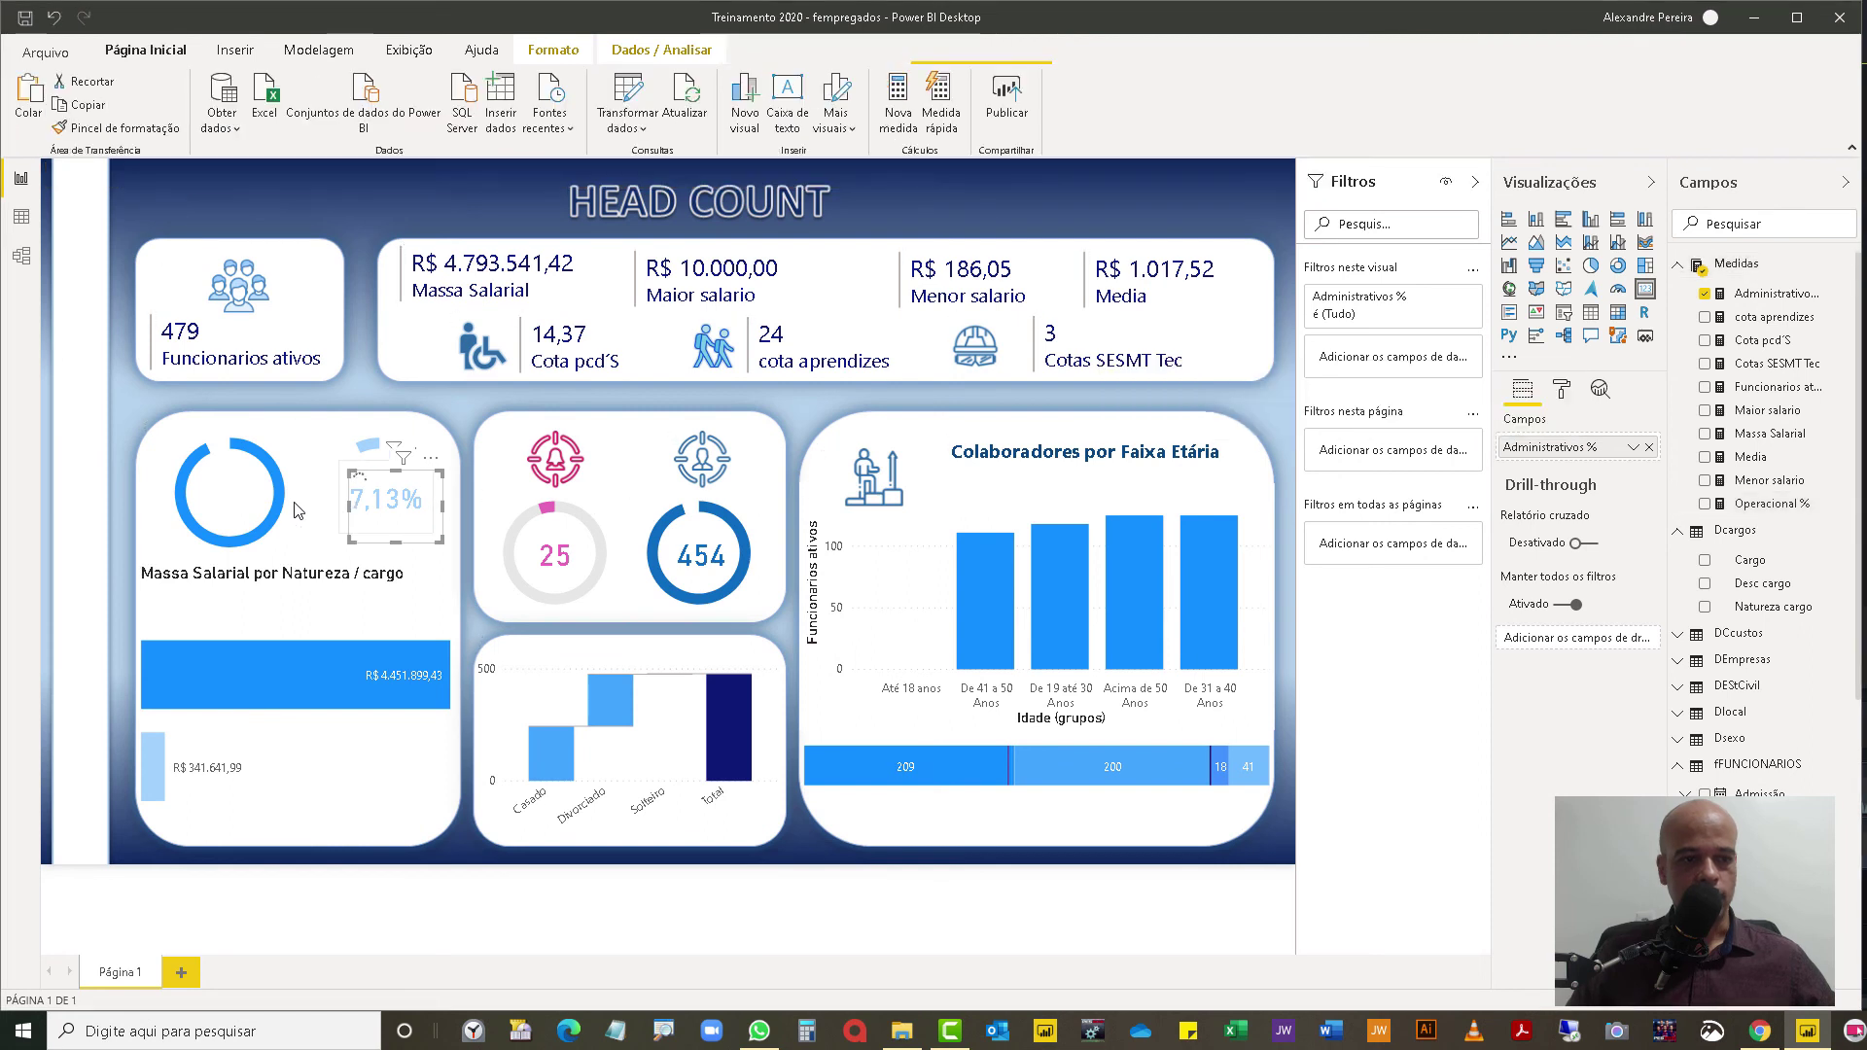
drag(389, 501, 223, 501)
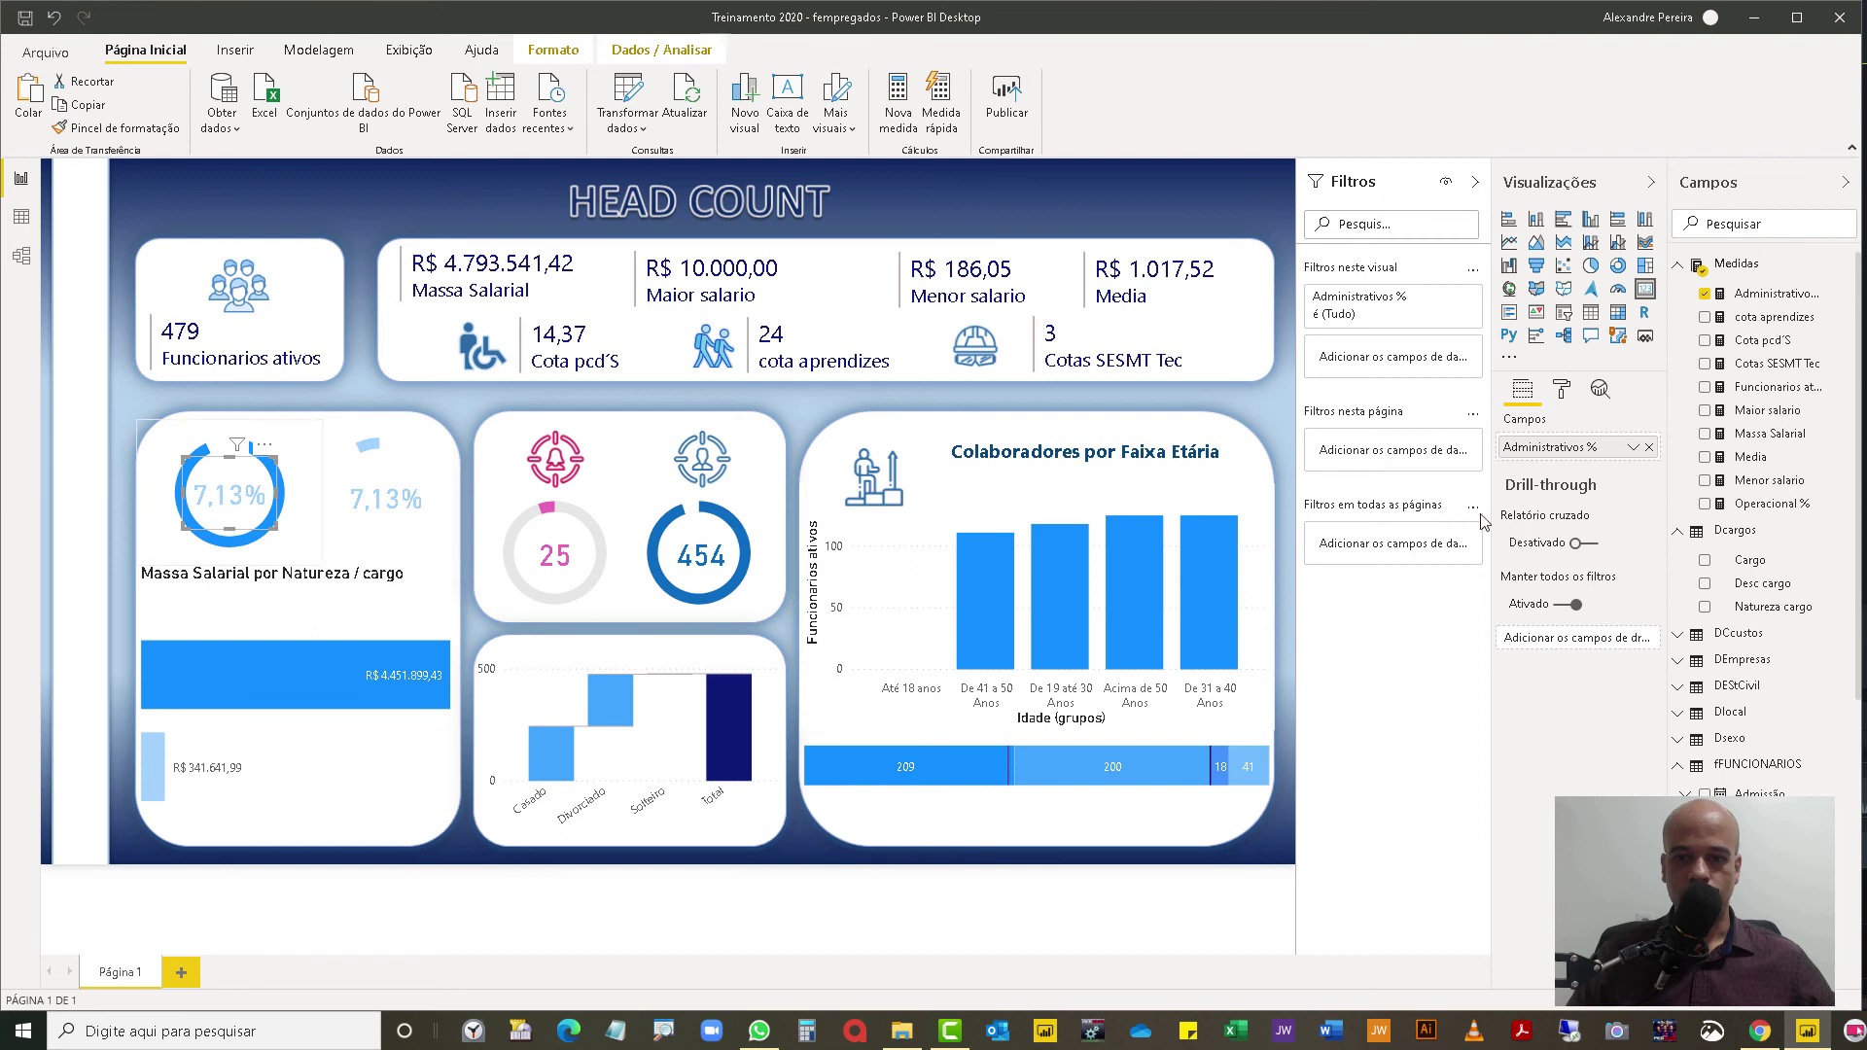
click(1561, 391)
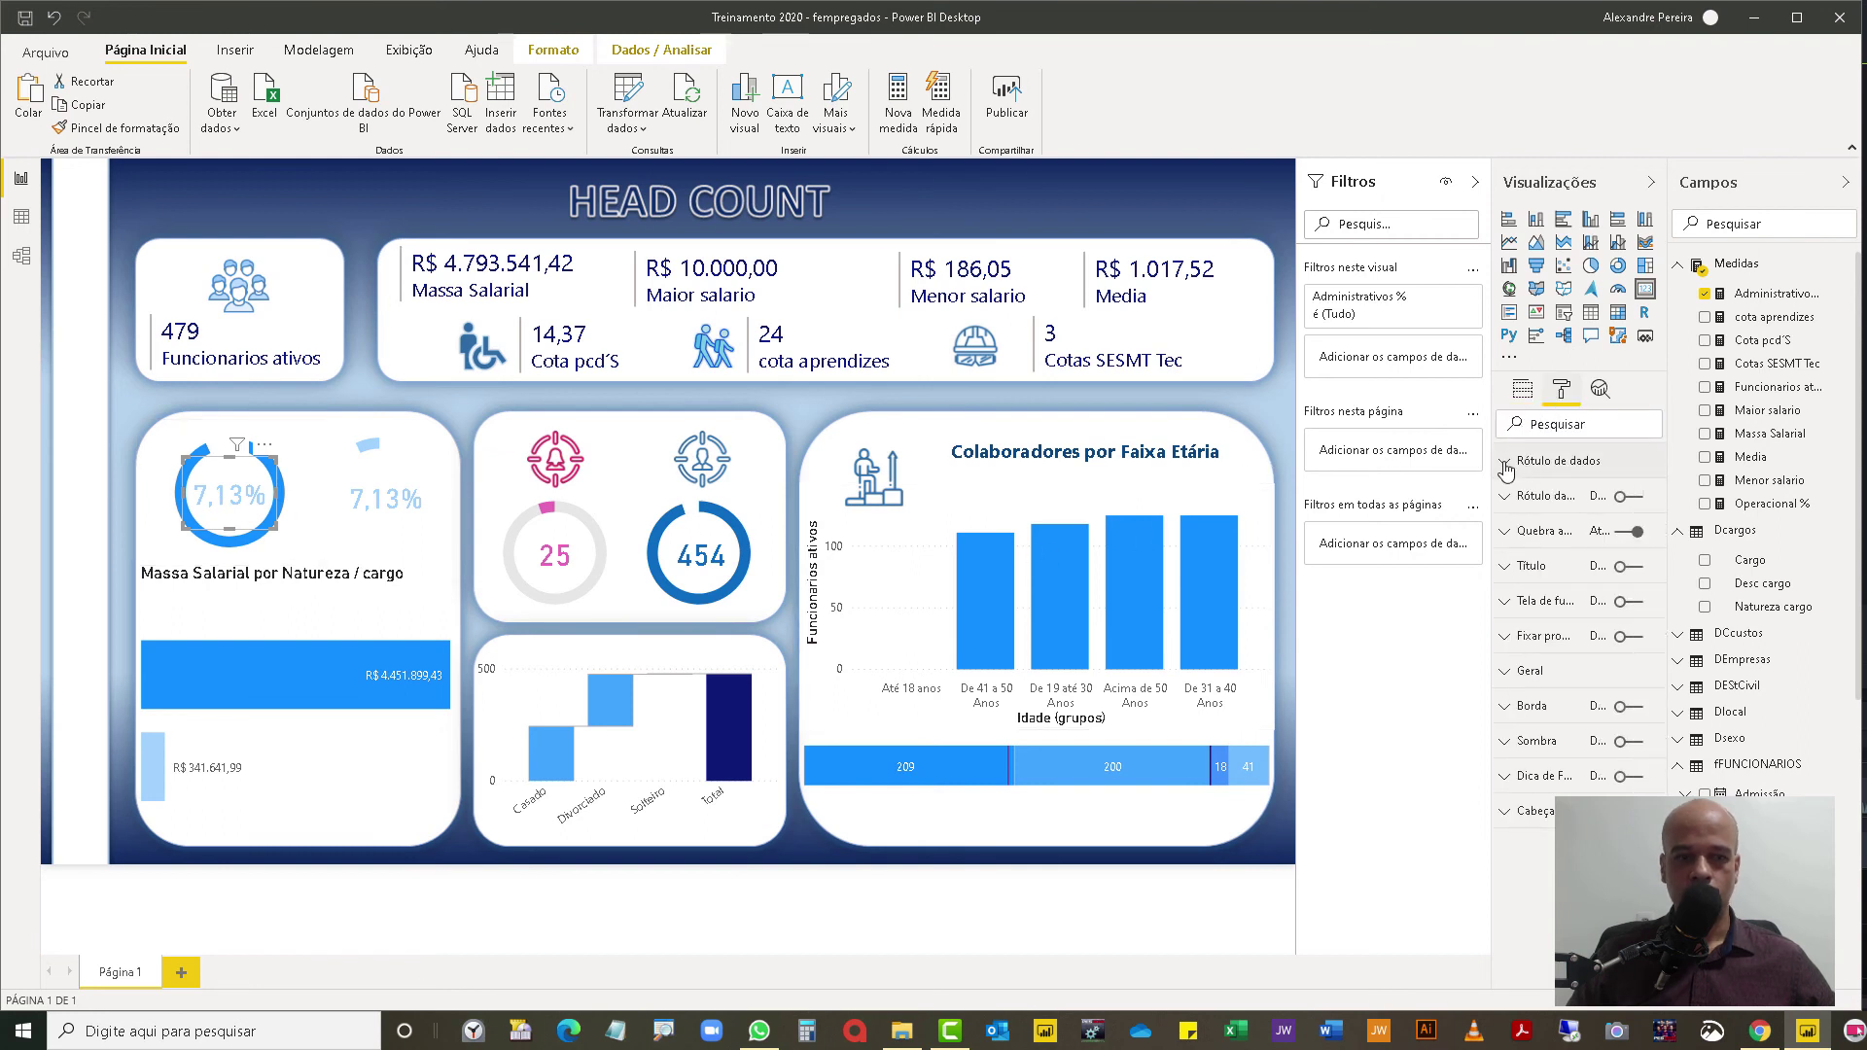
click(1506, 465)
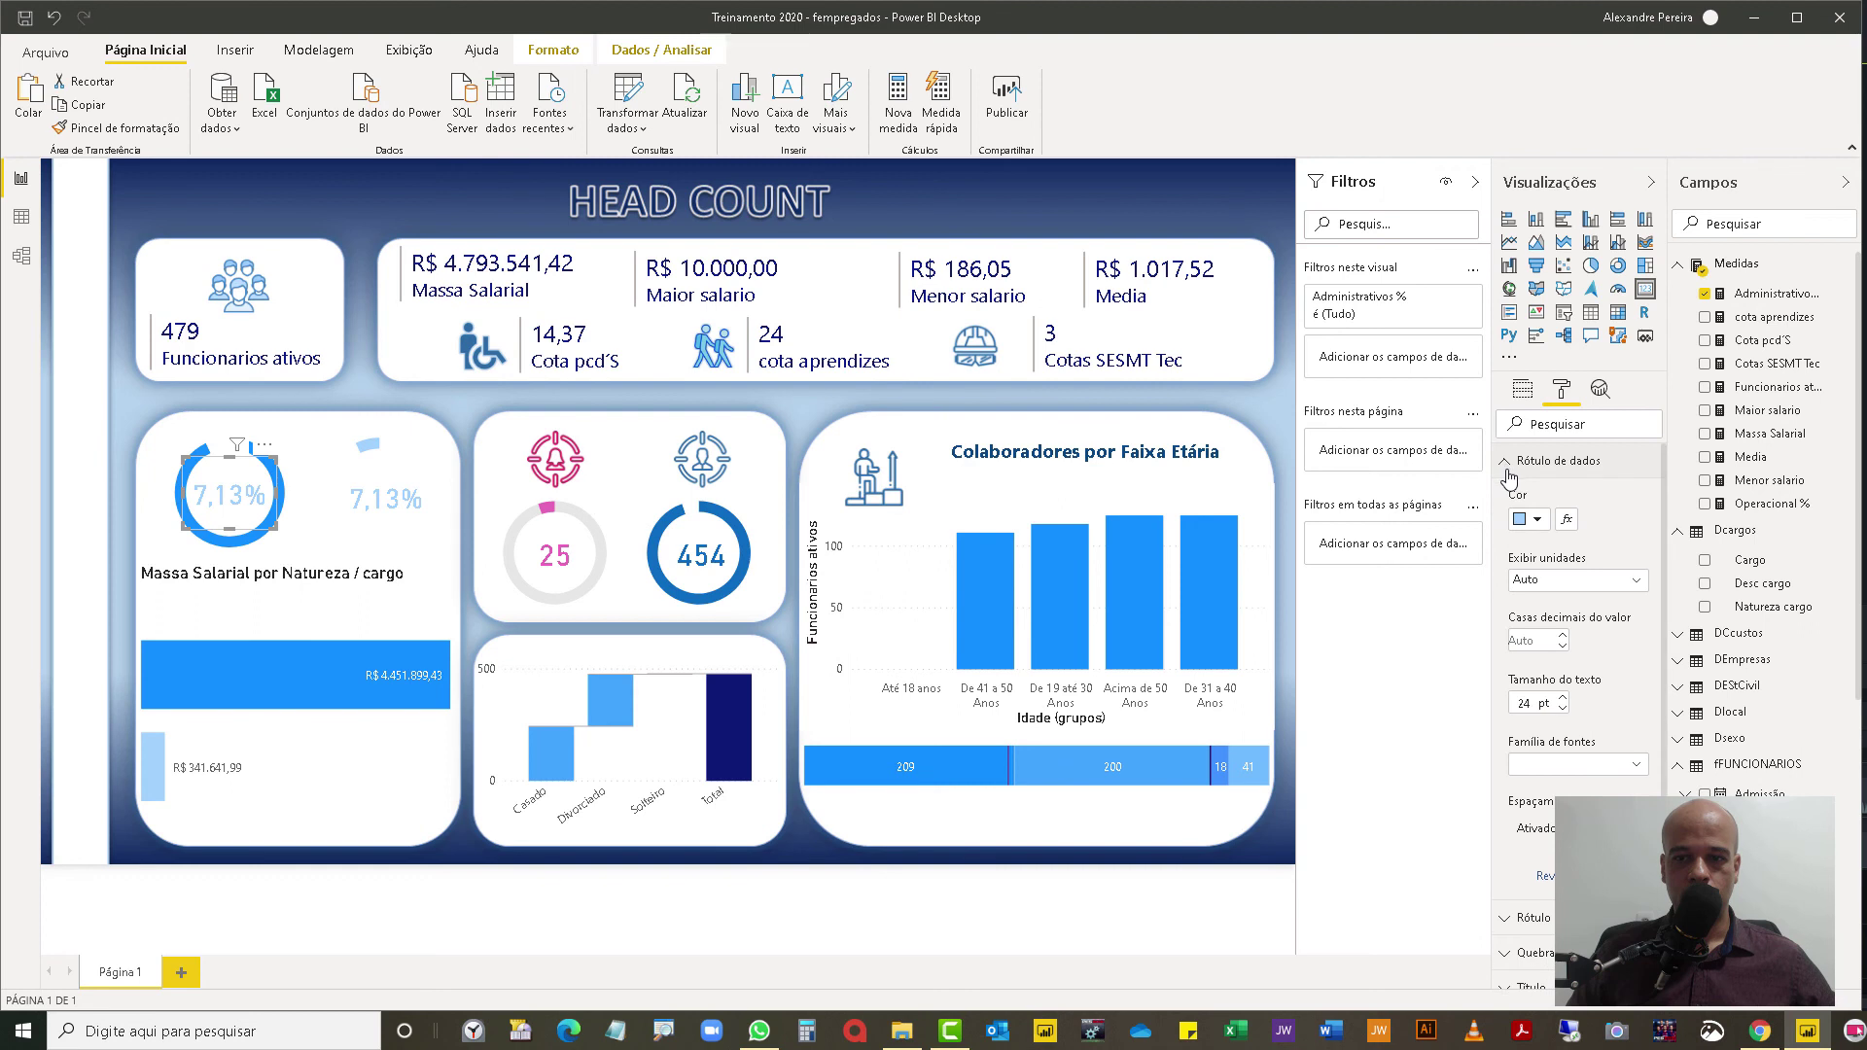
click(1537, 522)
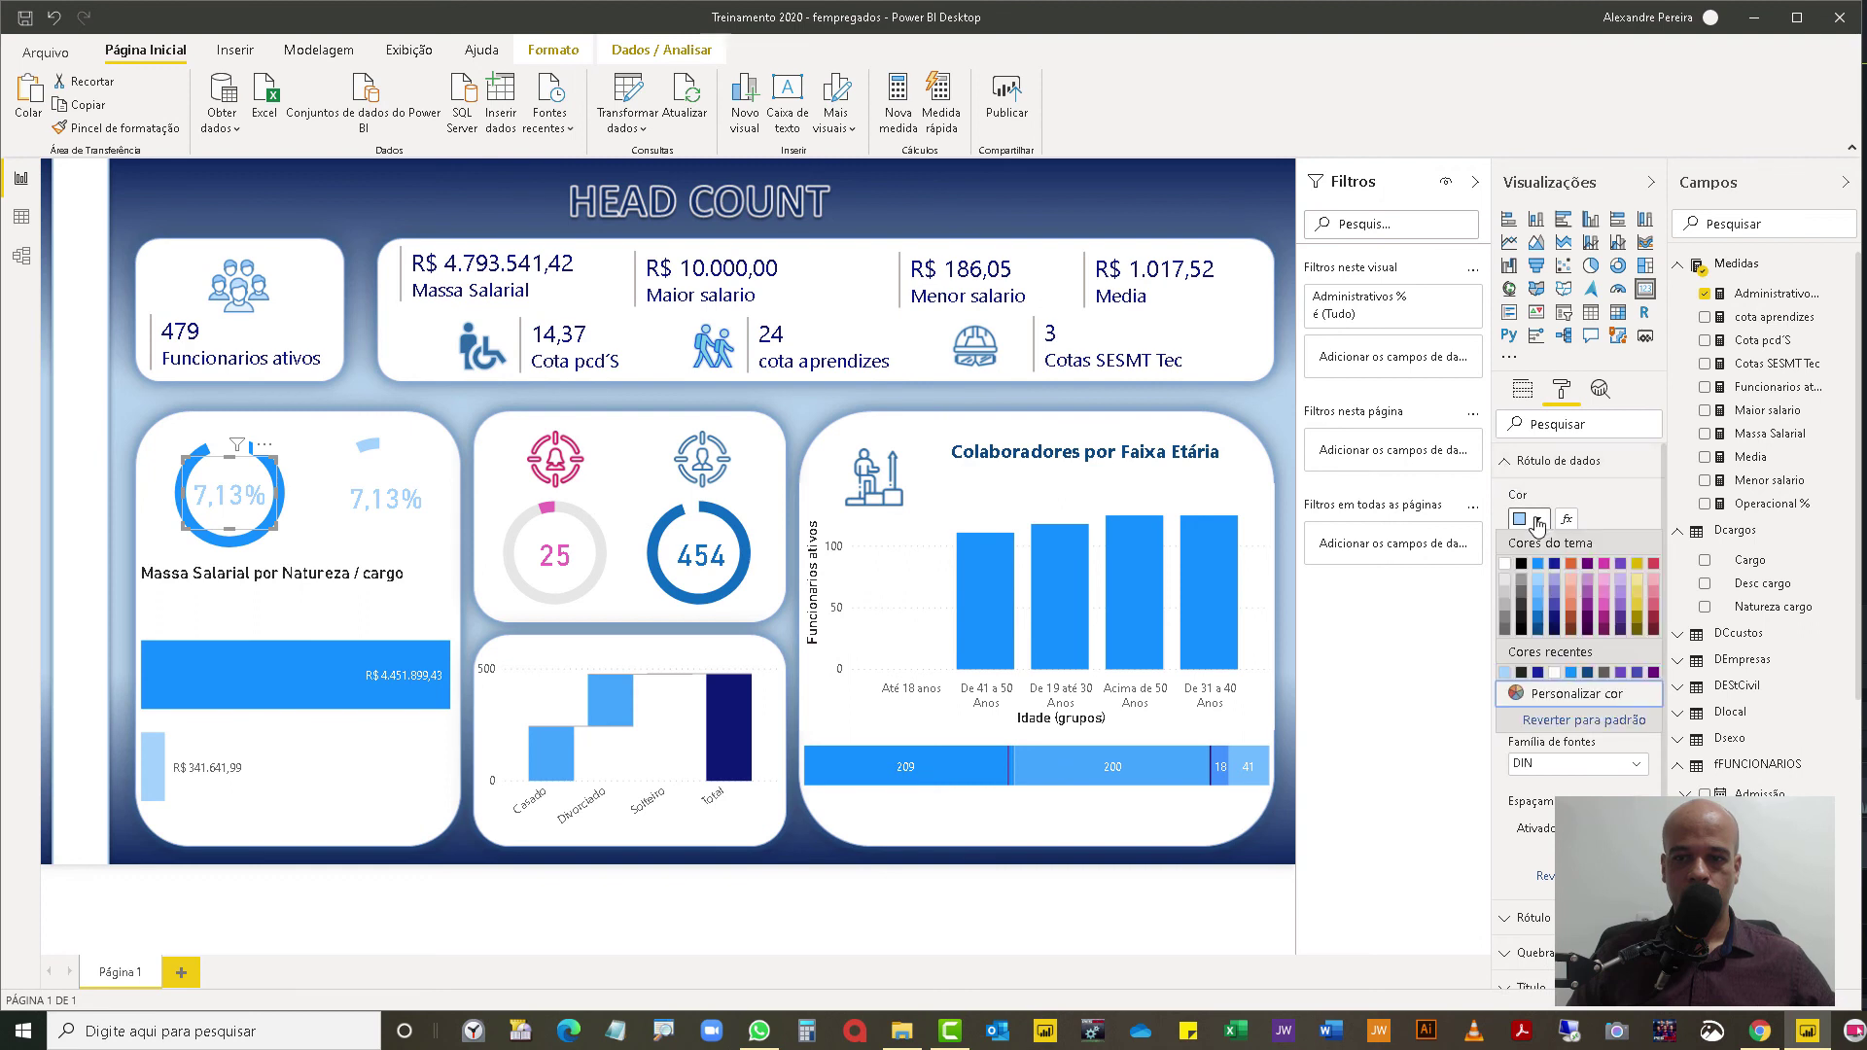
click(1573, 673)
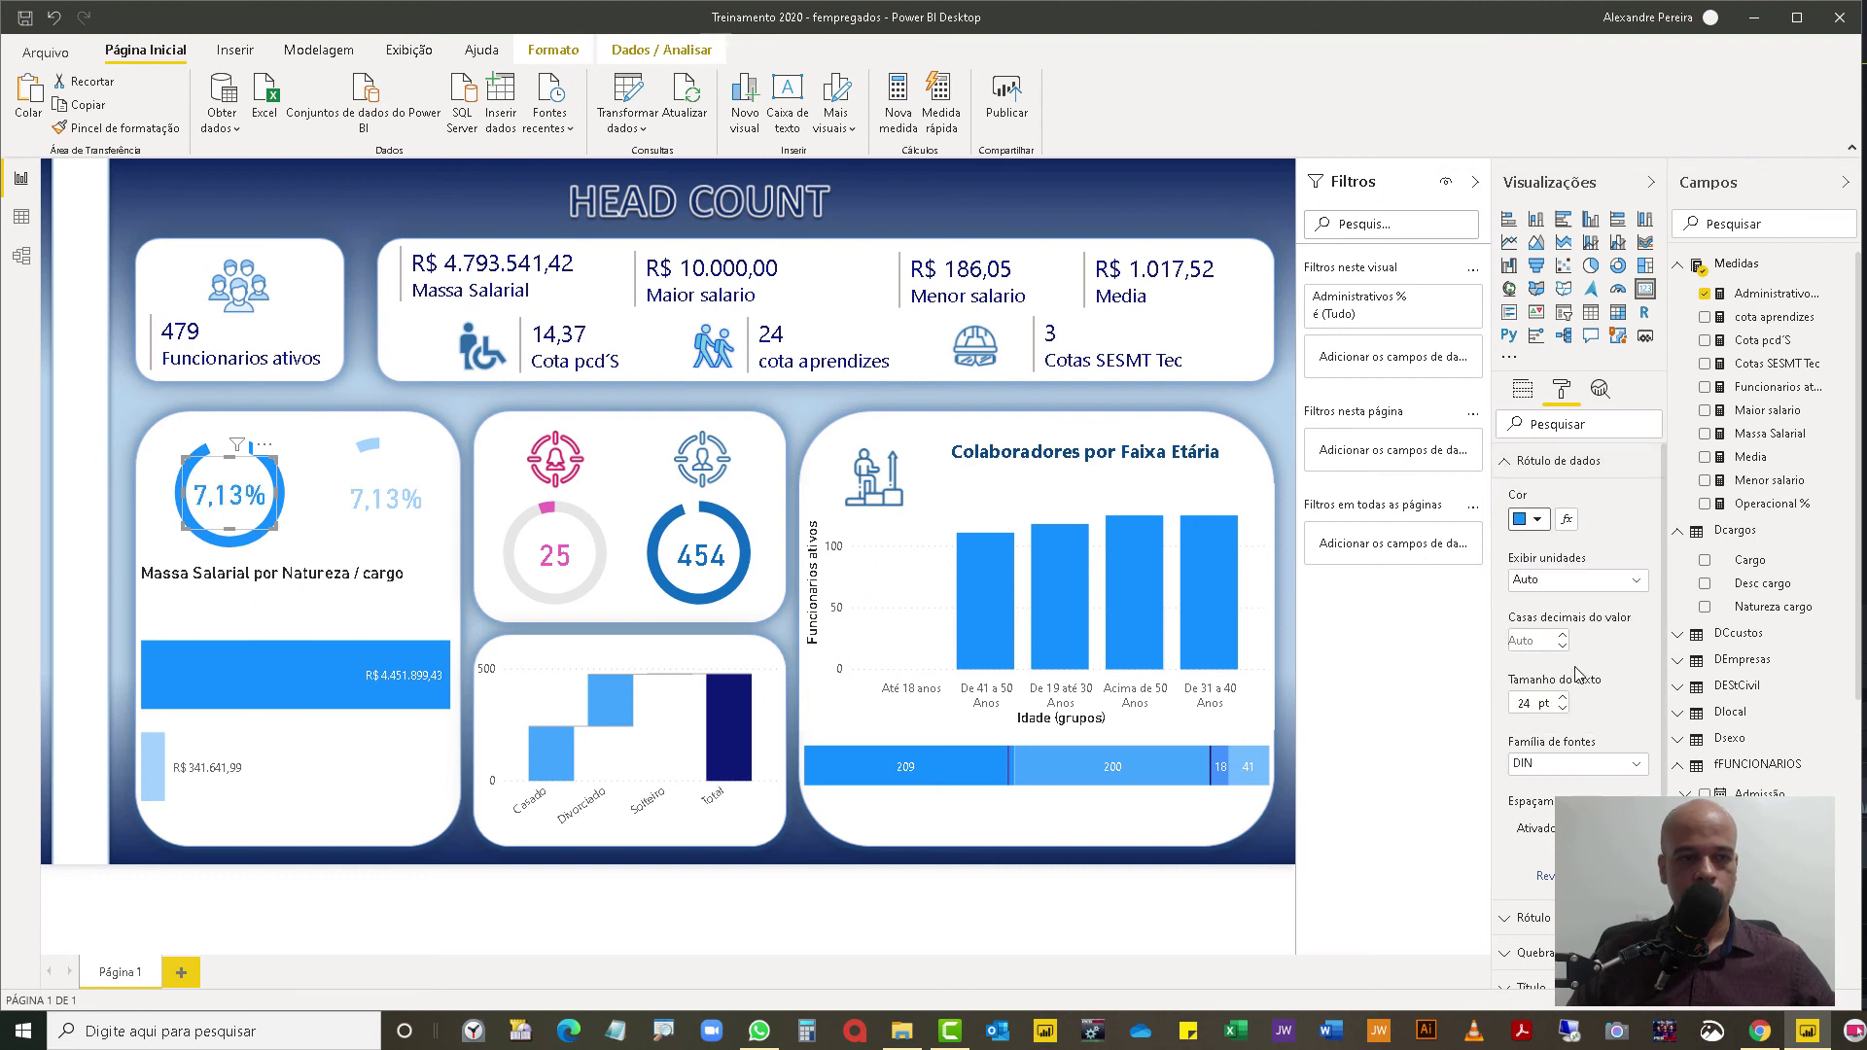